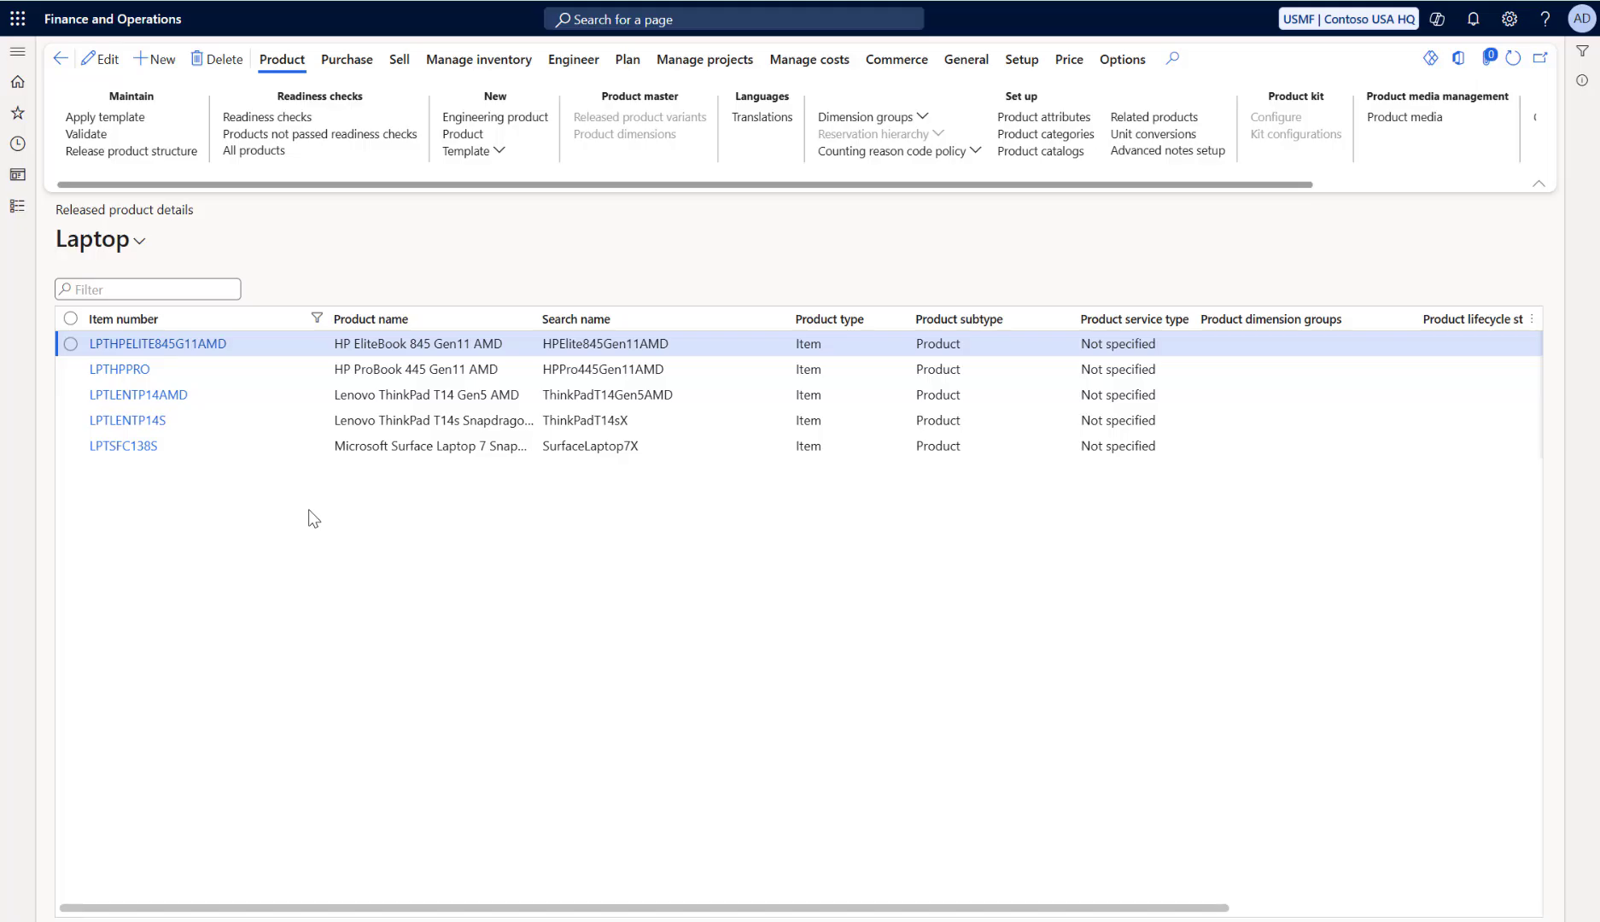
# In product information management's attribute types, create a text attribute type named UPM_MANU with Fixed list set to Yes
pyautogui.click(19, 52)
pyautogui.scroll(-5, 118, 361)
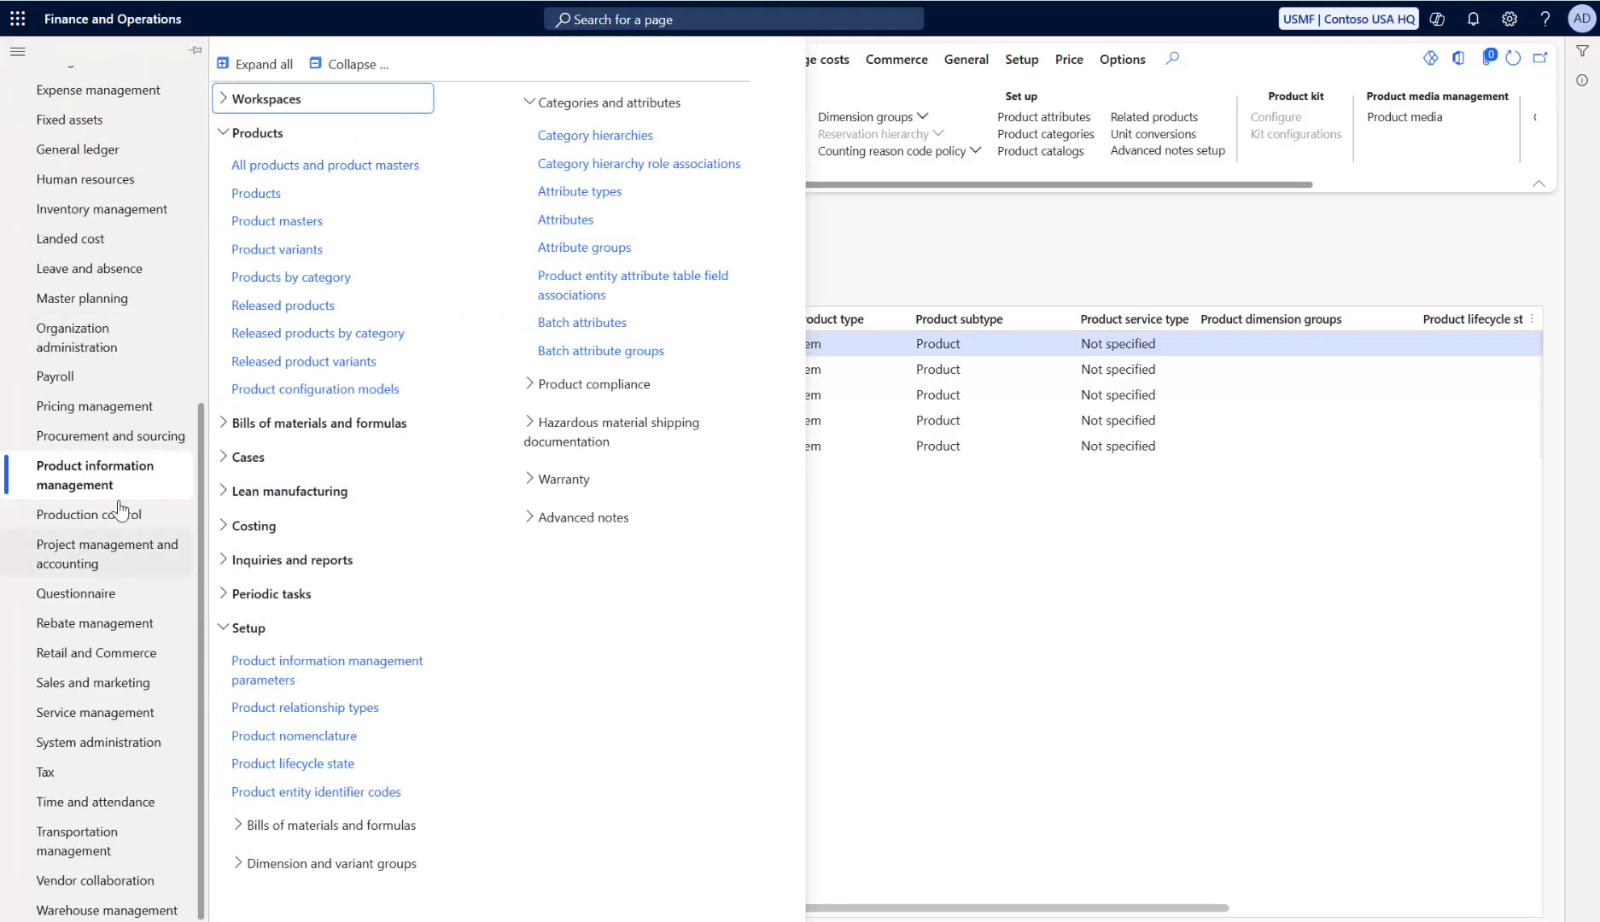
pyautogui.click(616, 194)
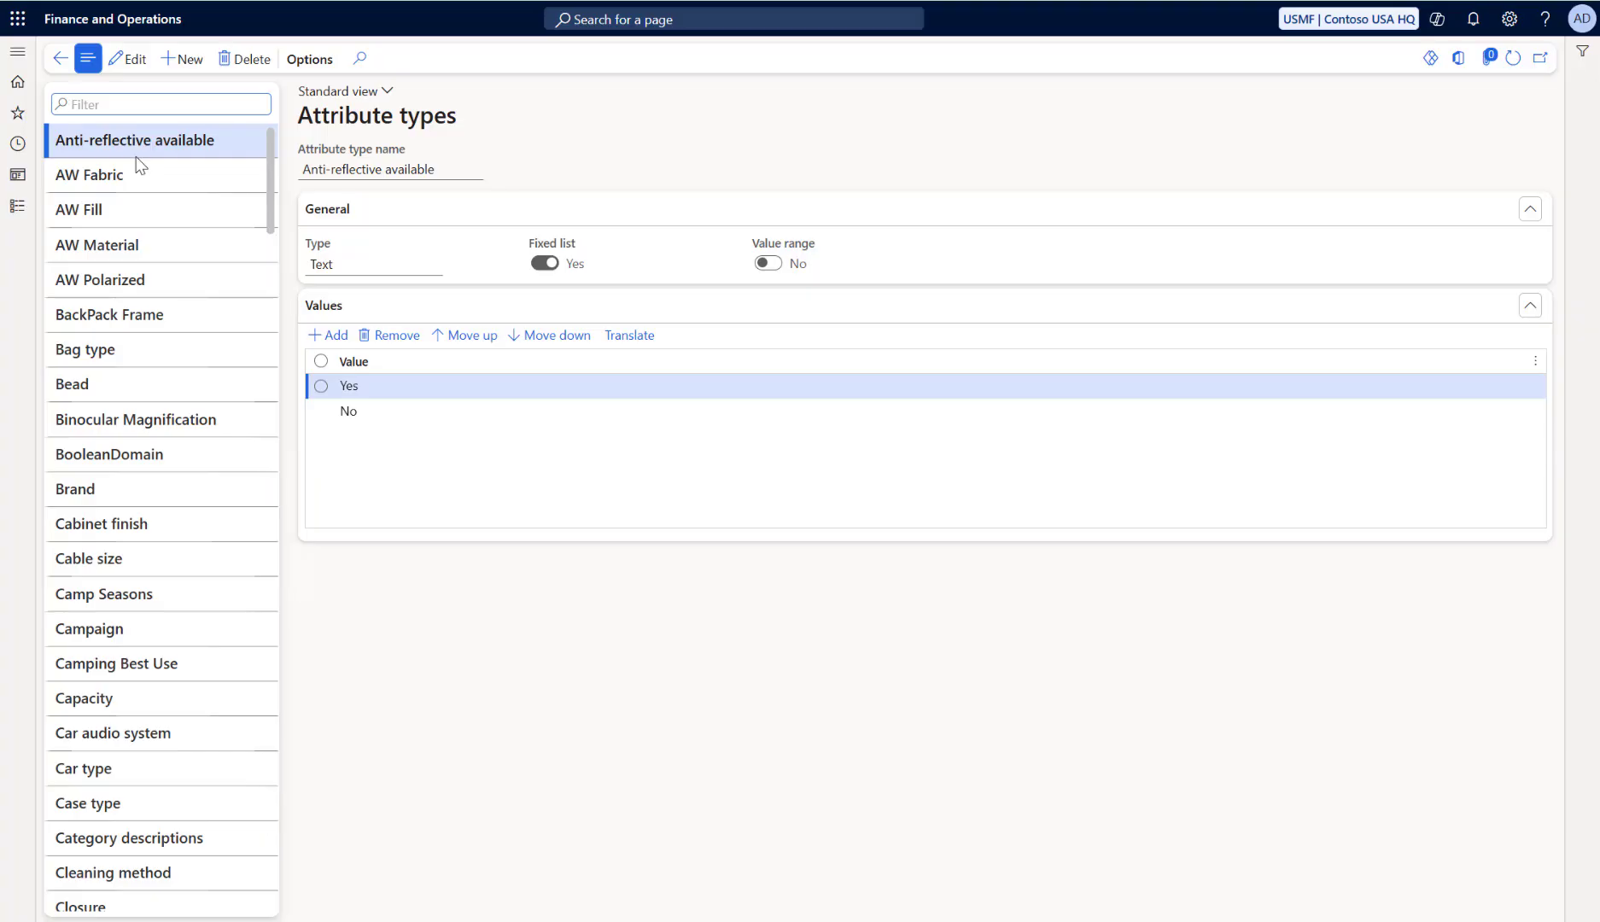
pyautogui.click(183, 58)
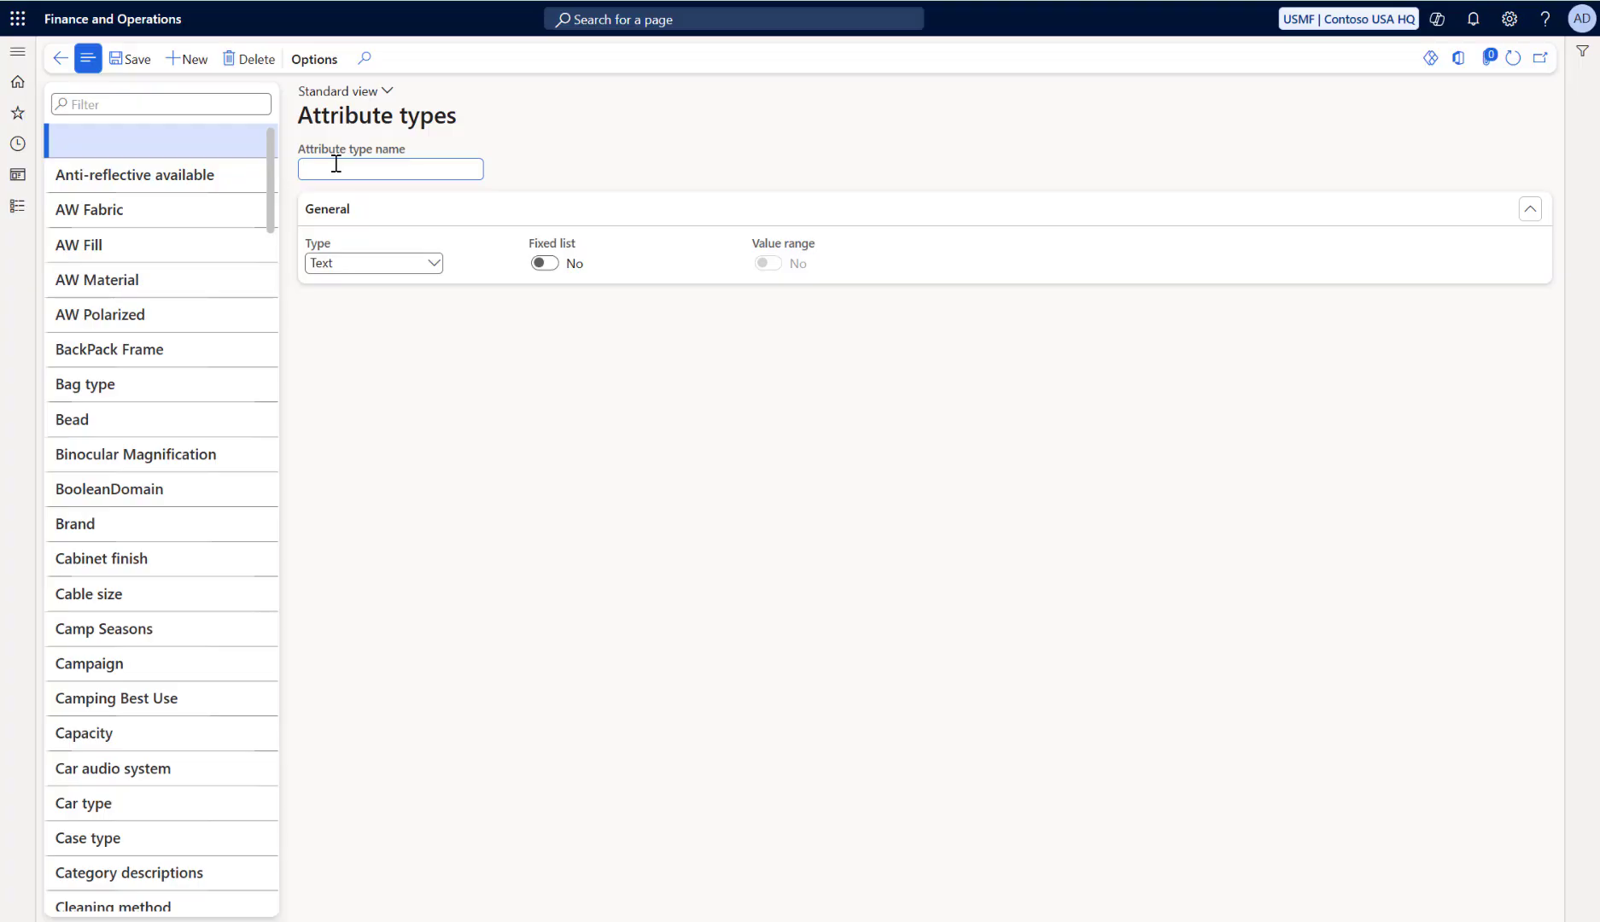
pyautogui.write('UPM_MANU')
pyautogui.click(544, 263)
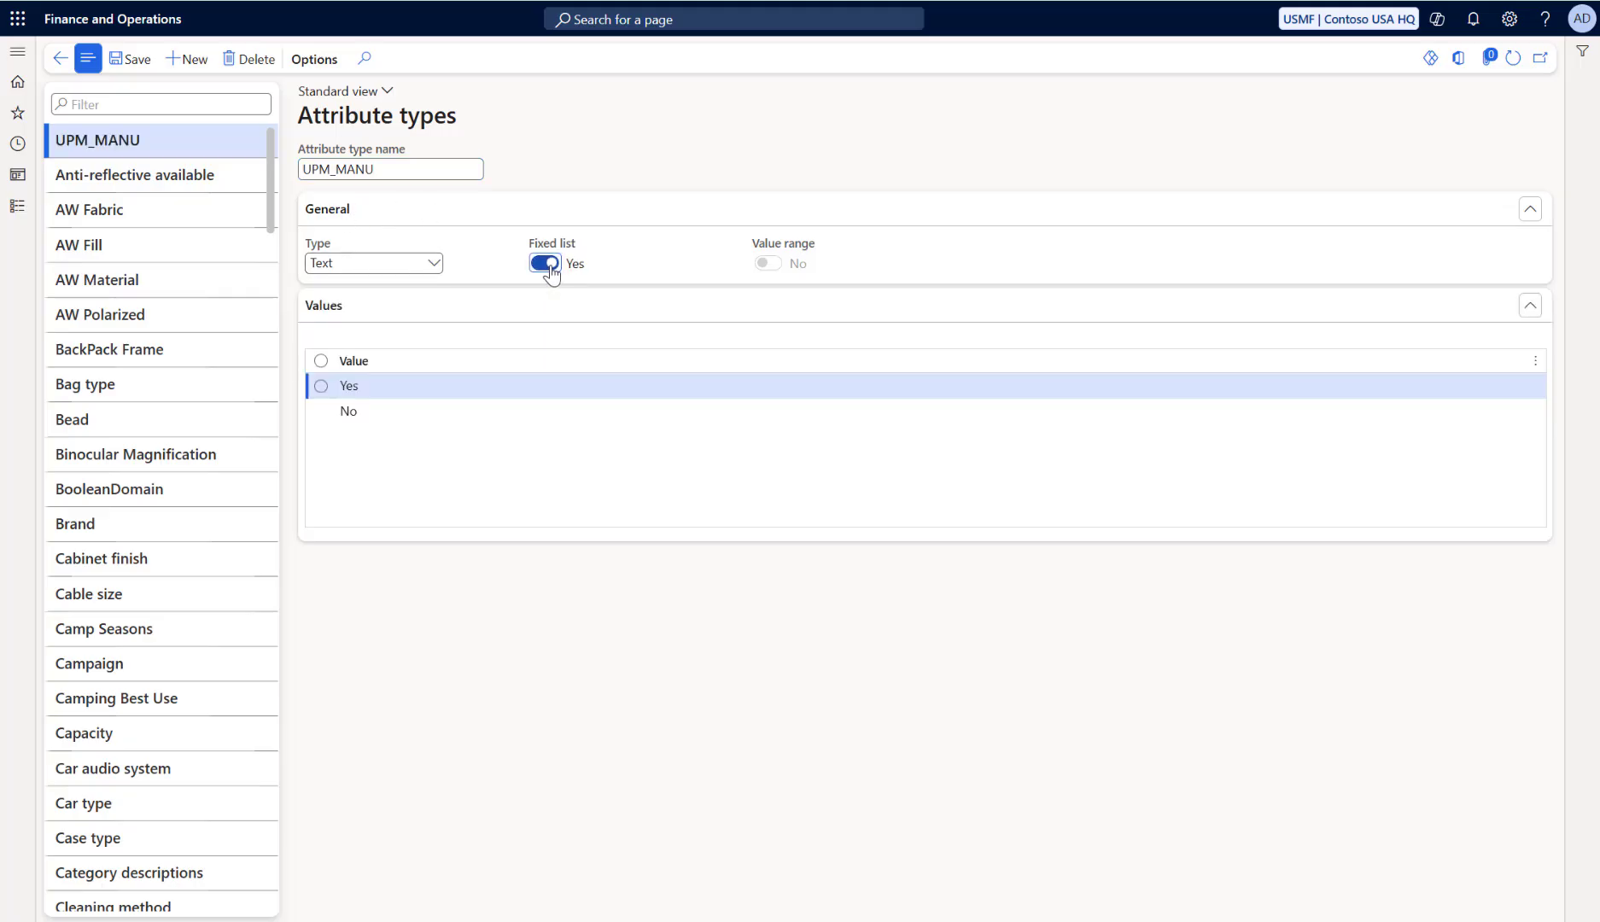
# Add the values HP, Lenovo and Microsoft to the UPM_MANU attribute type
pyautogui.click(330, 334)
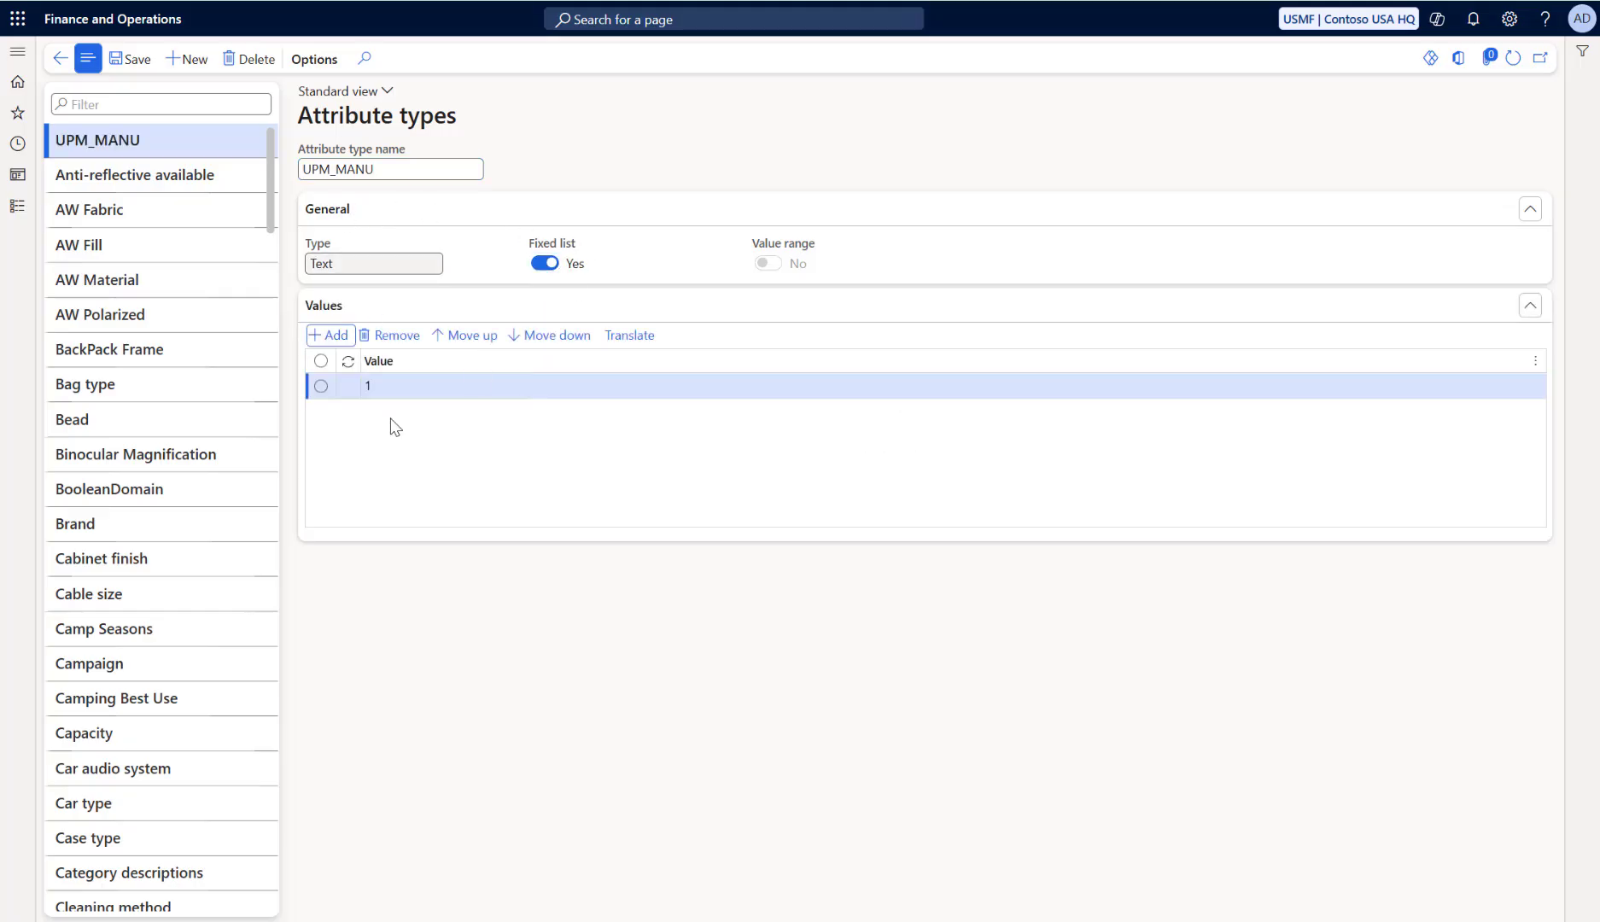
pyautogui.click(402, 389)
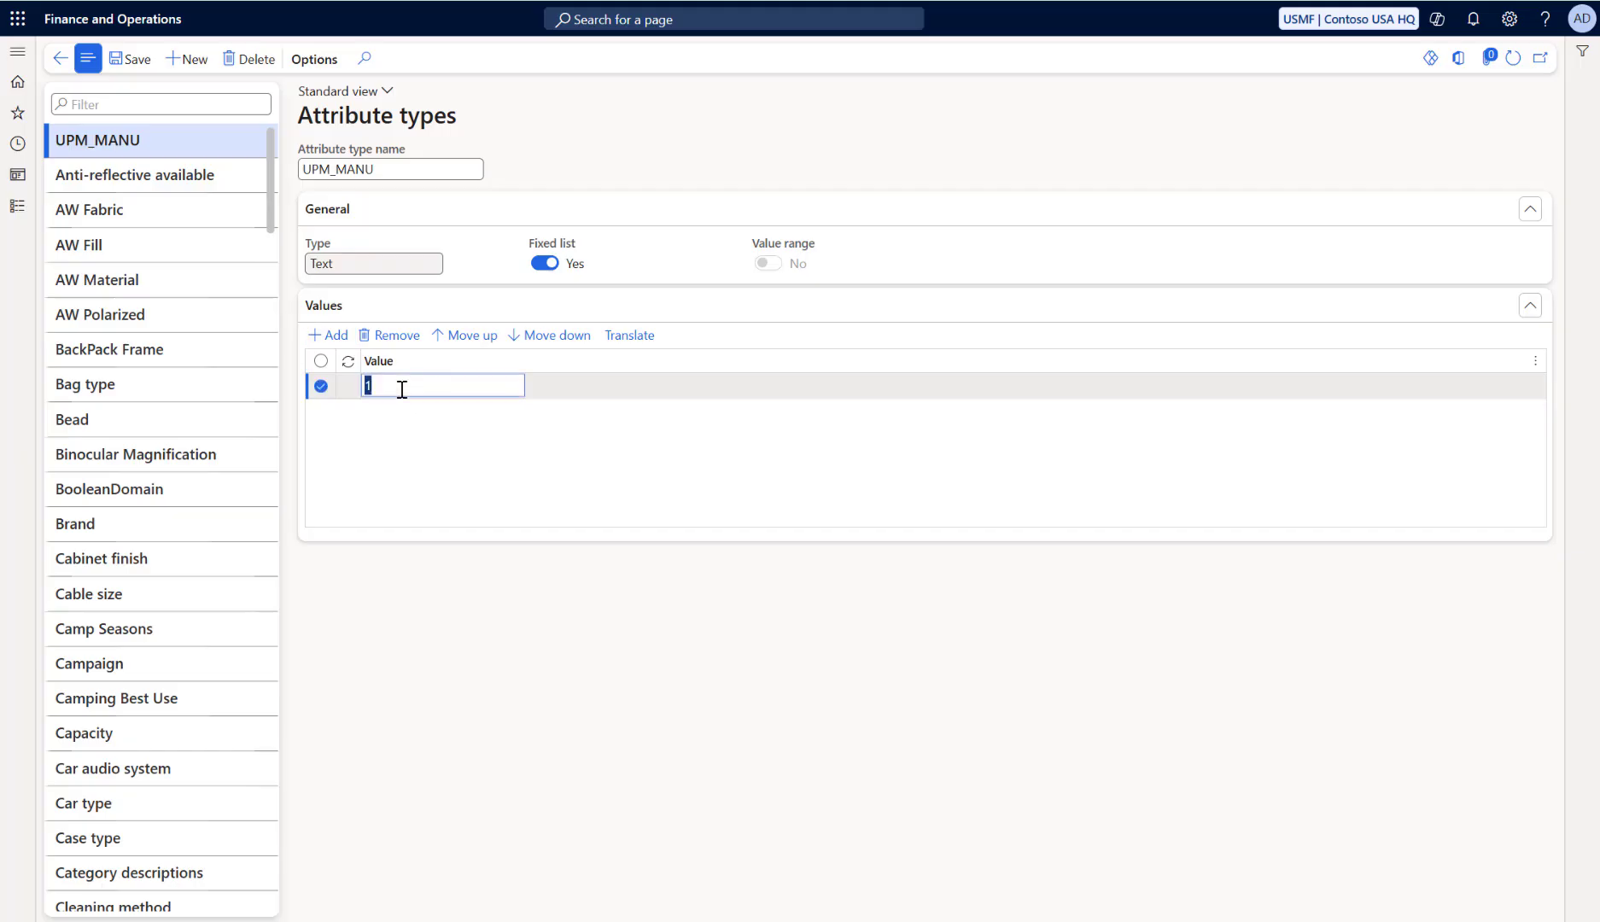
pyautogui.write('HP')
pyautogui.click(331, 335)
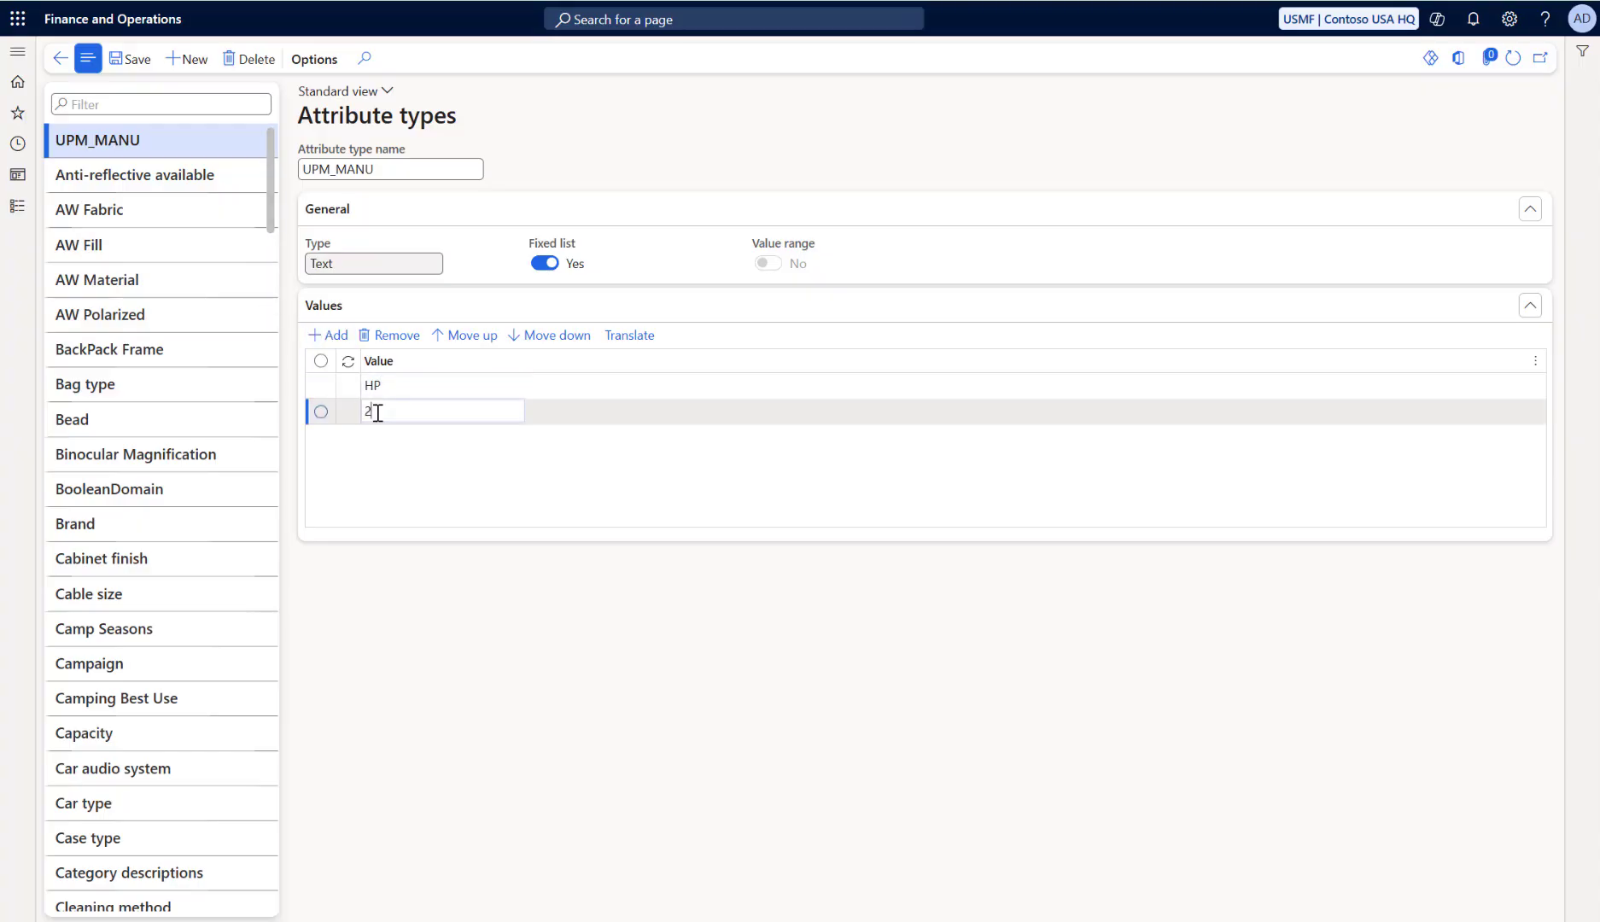
pyautogui.click(377, 413)
pyautogui.write('Lenovo')
pyautogui.click(332, 334)
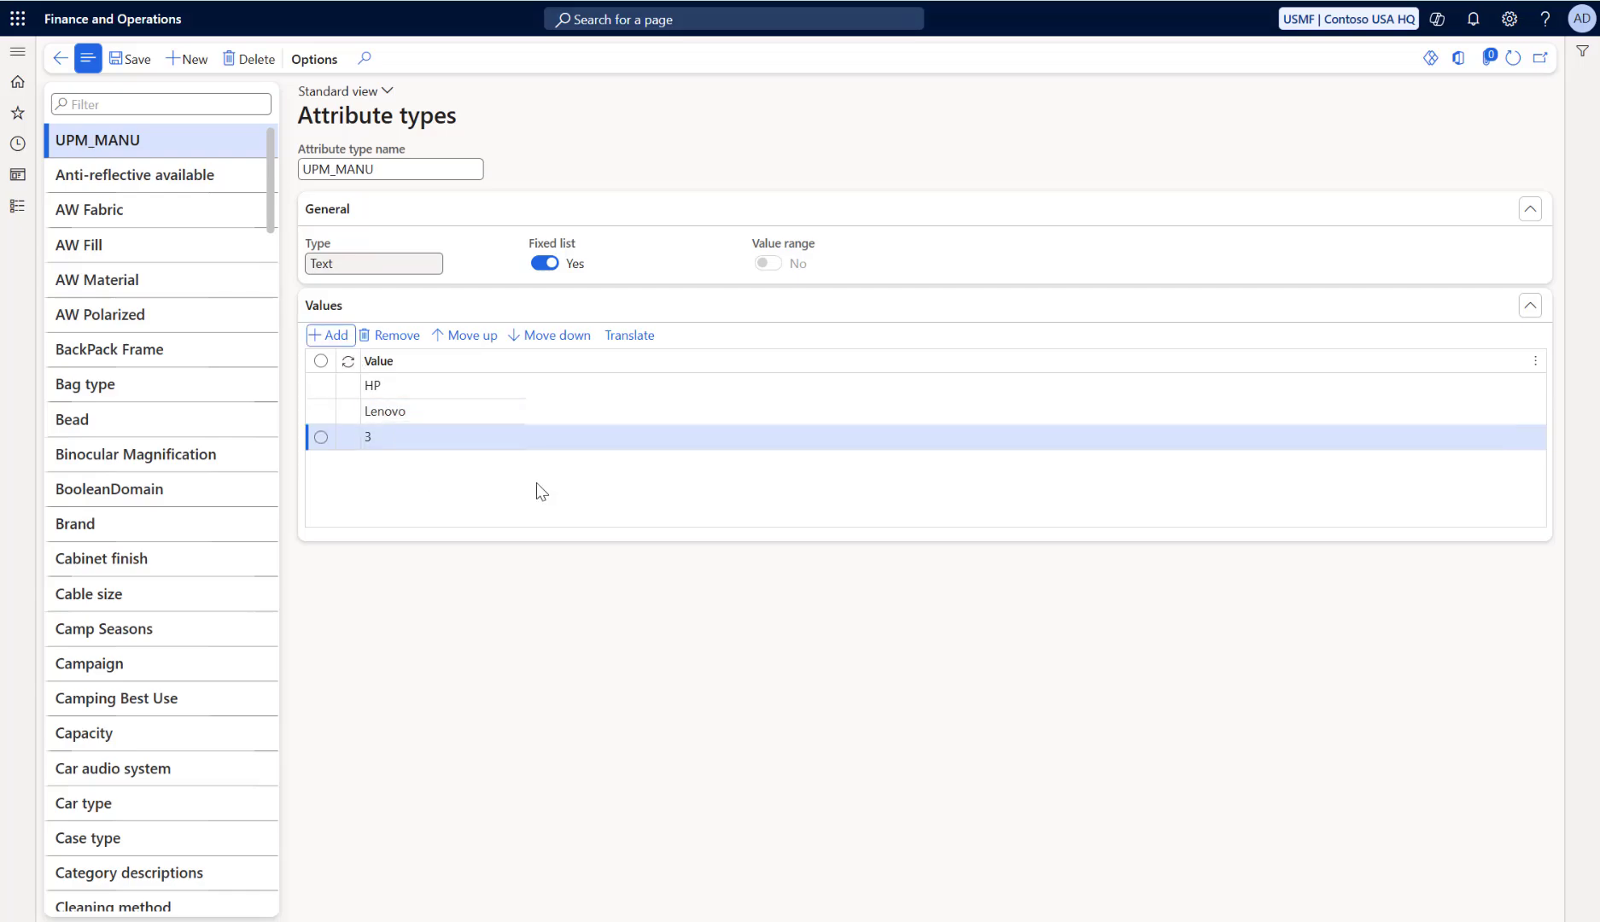
pyautogui.click(451, 443)
pyautogui.write('Microsoft')
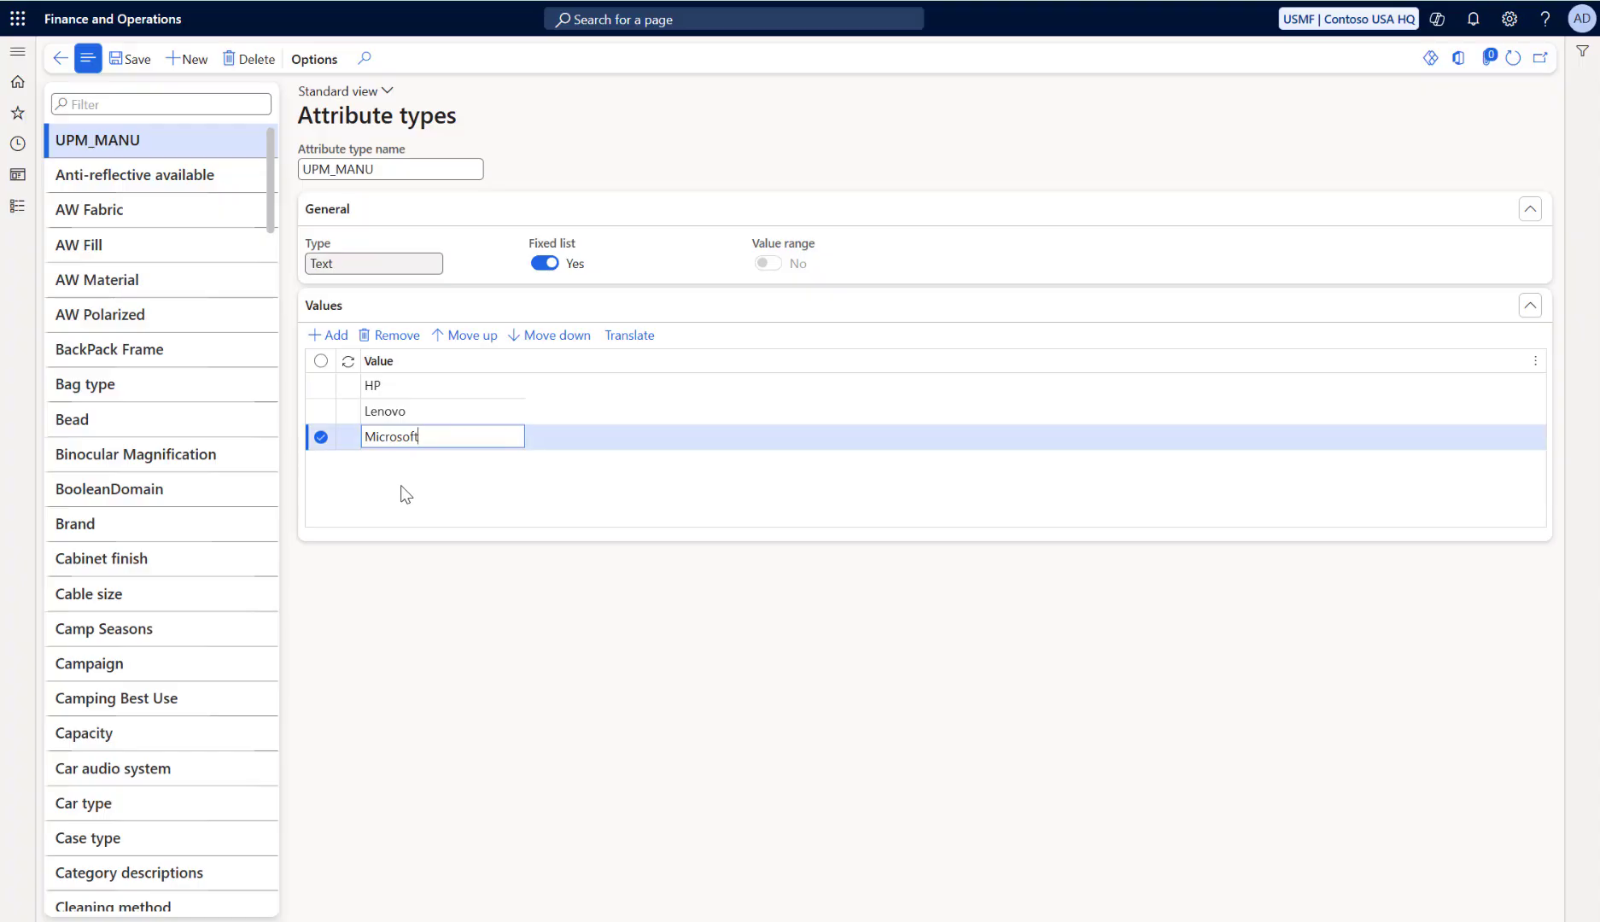
# Create another text attribute type named UPM_BRAND with Fixed list set to Yes
pyautogui.click(170, 62)
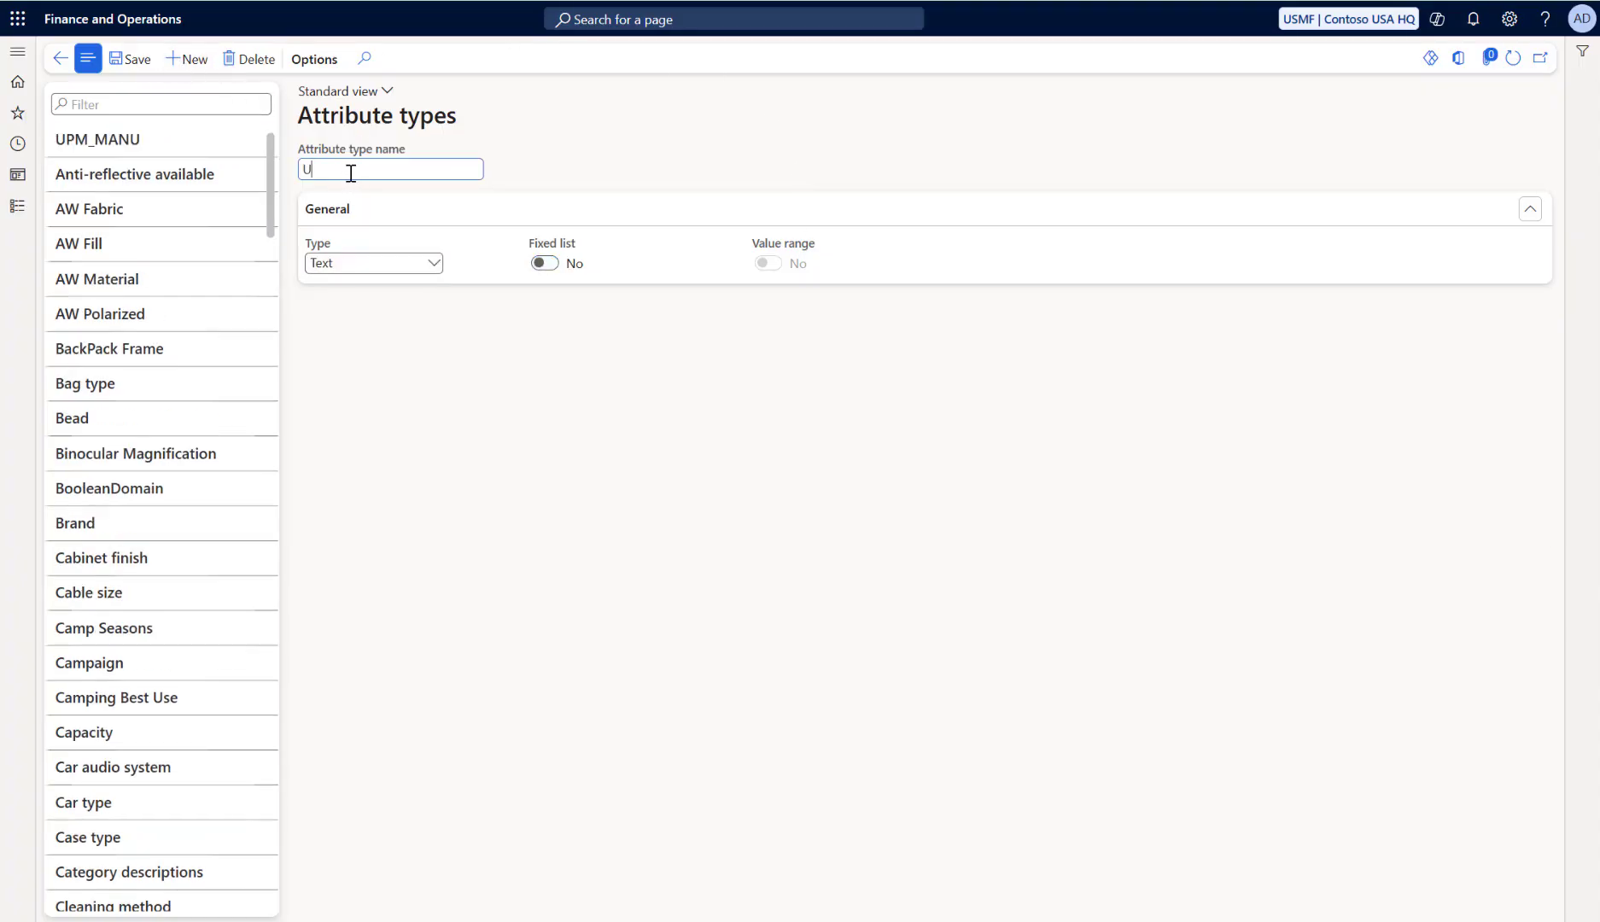
pyautogui.write('UPM_Brand')
pyautogui.press('BackSpace')
pyautogui.press('BackSpace')
pyautogui.press('BackSpace')
pyautogui.press('BackSpace')
pyautogui.write('RAND')
pyautogui.click(589, 205)
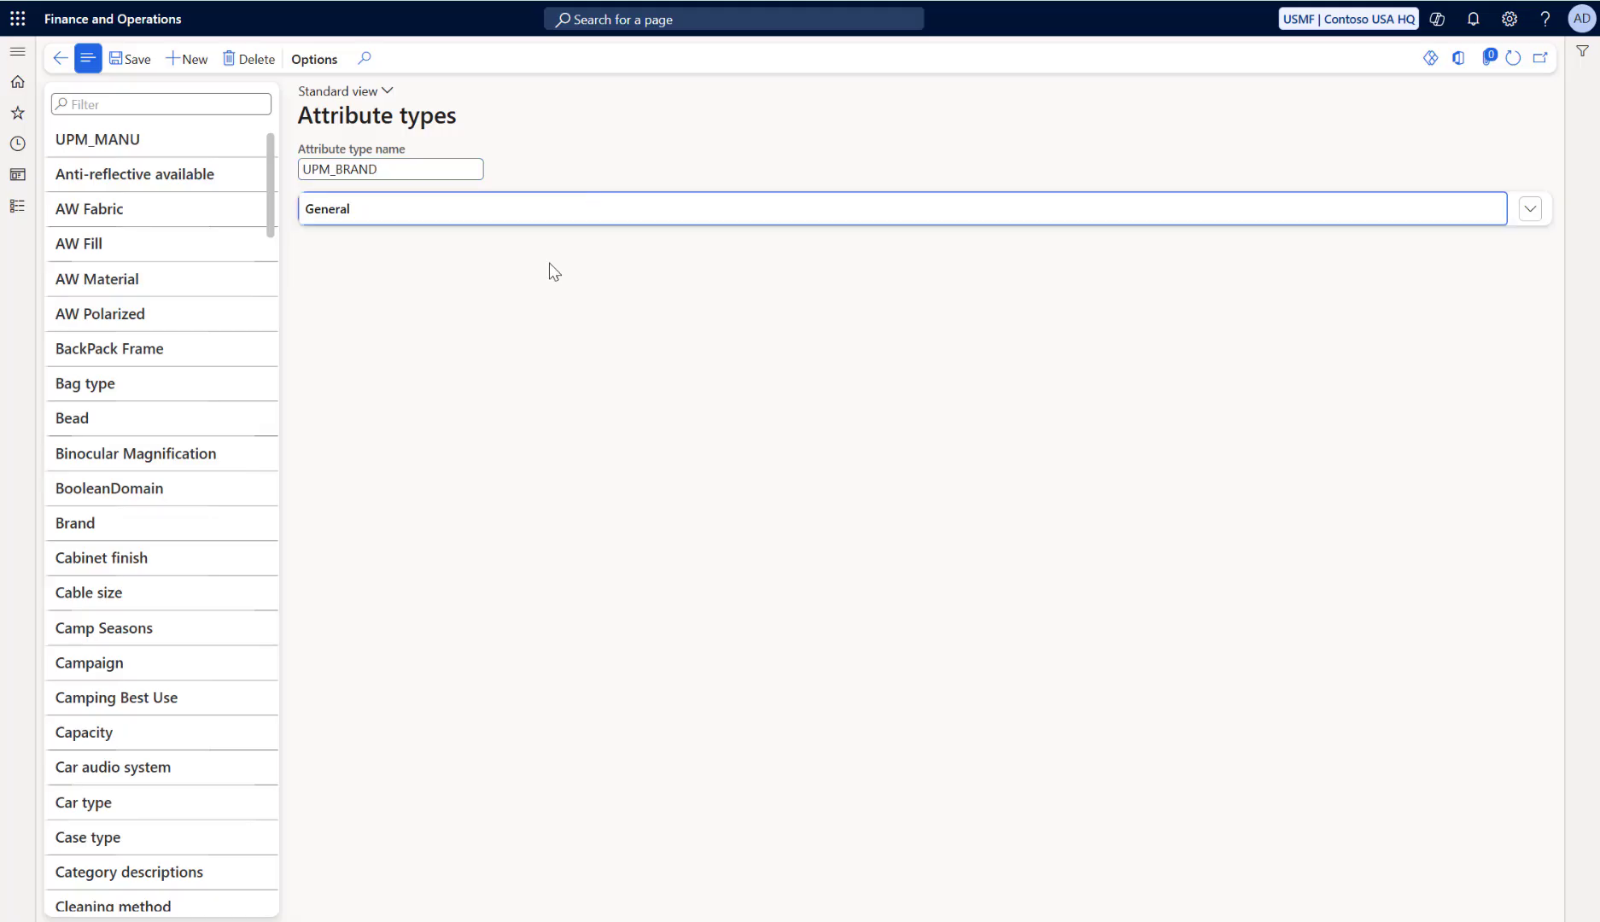
pyautogui.click(568, 205)
pyautogui.click(544, 264)
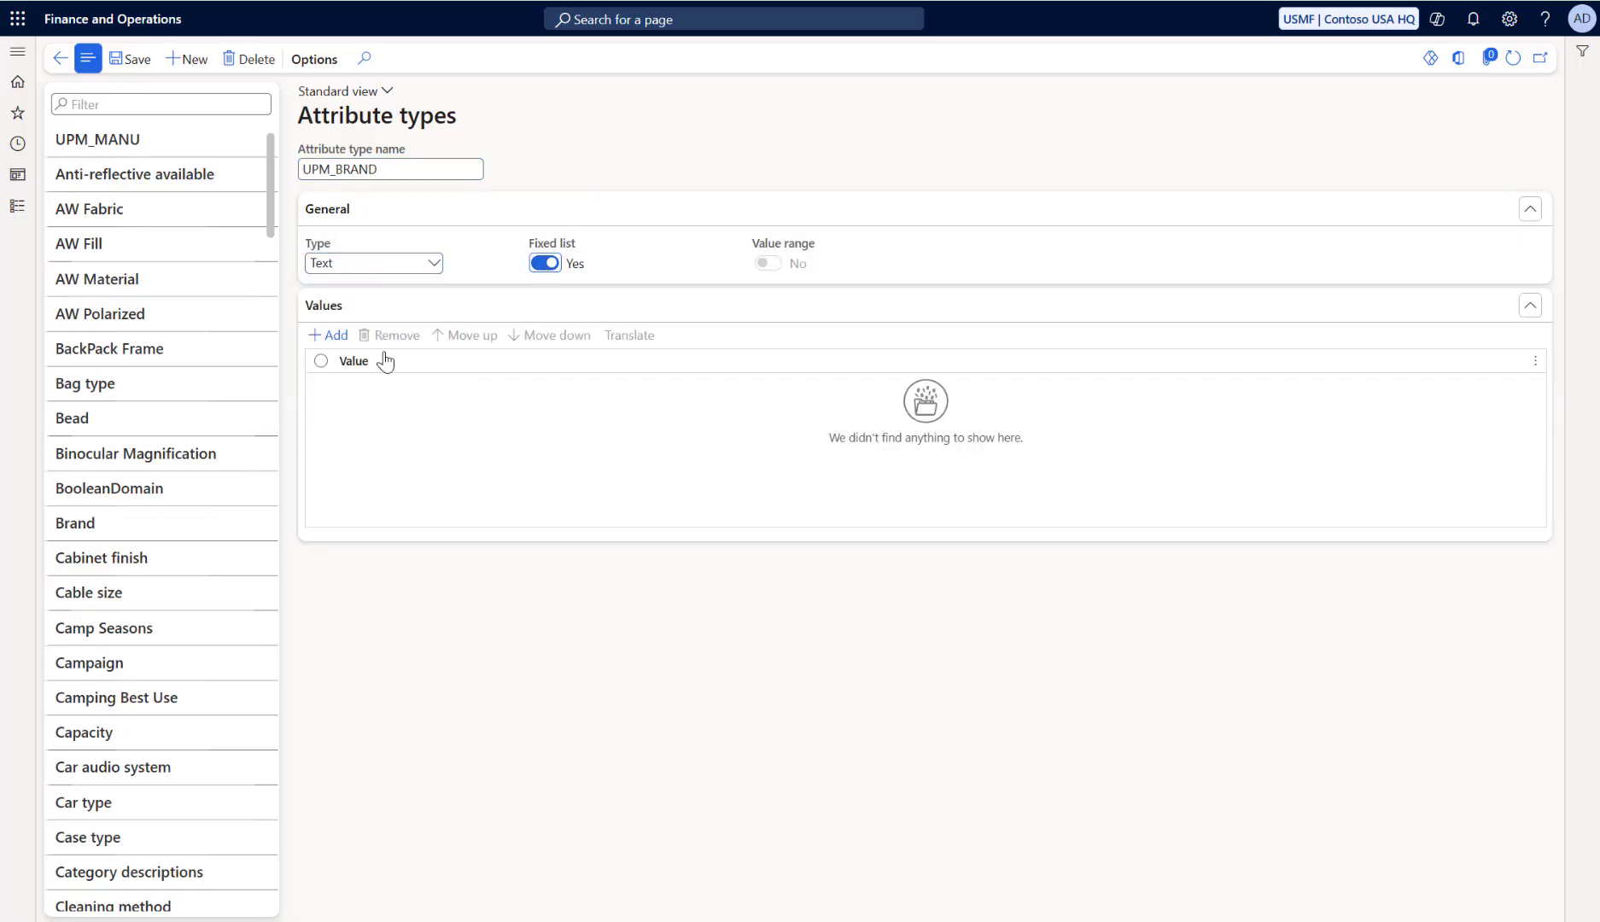
# Add the values EliteBook, ProBook, ThinkPad and Laptop to the UPM_BRAND attribute type
pyautogui.click(331, 336)
pyautogui.click(404, 384)
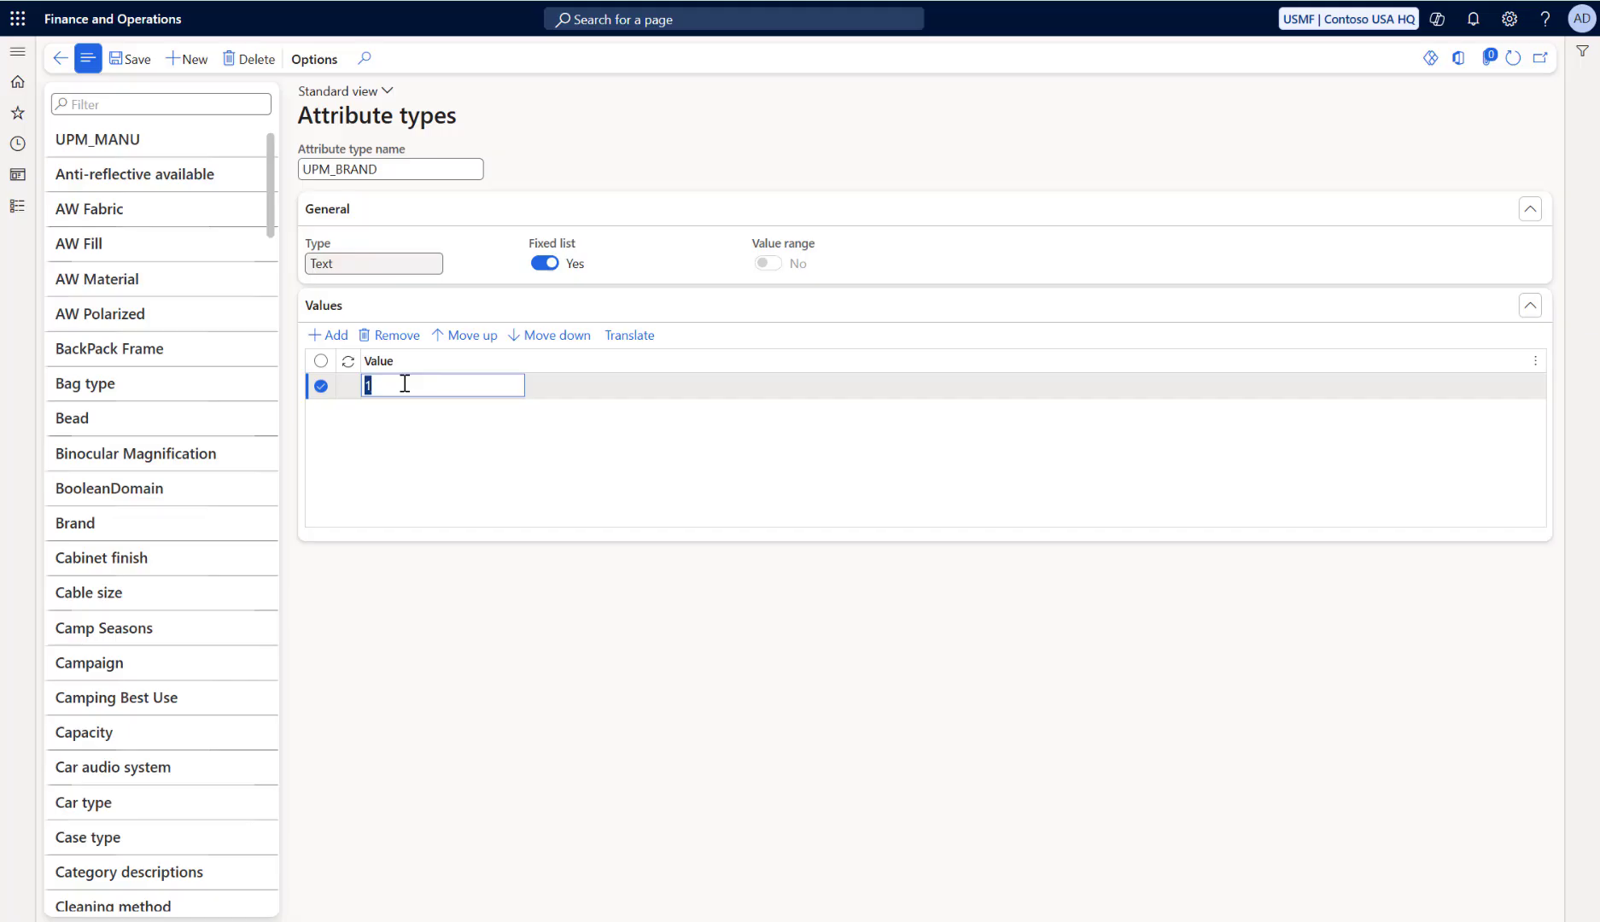
pyautogui.write('EliteBooks')
pyautogui.hotkey('alt', 'n')
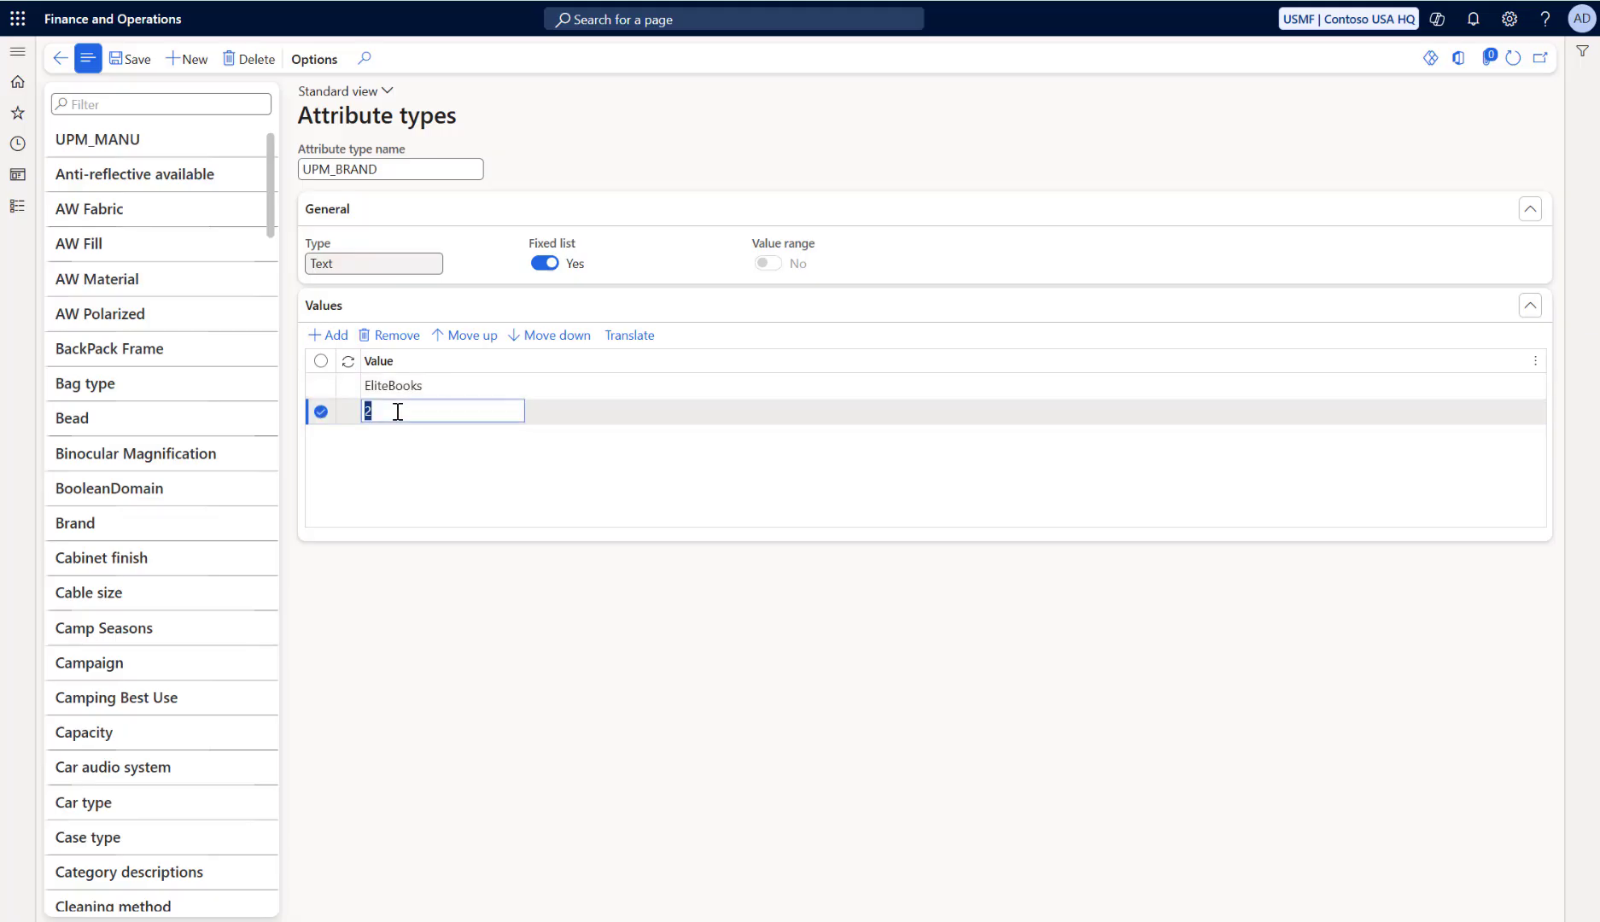
pyautogui.write('ProBook')
pyautogui.click(435, 385)
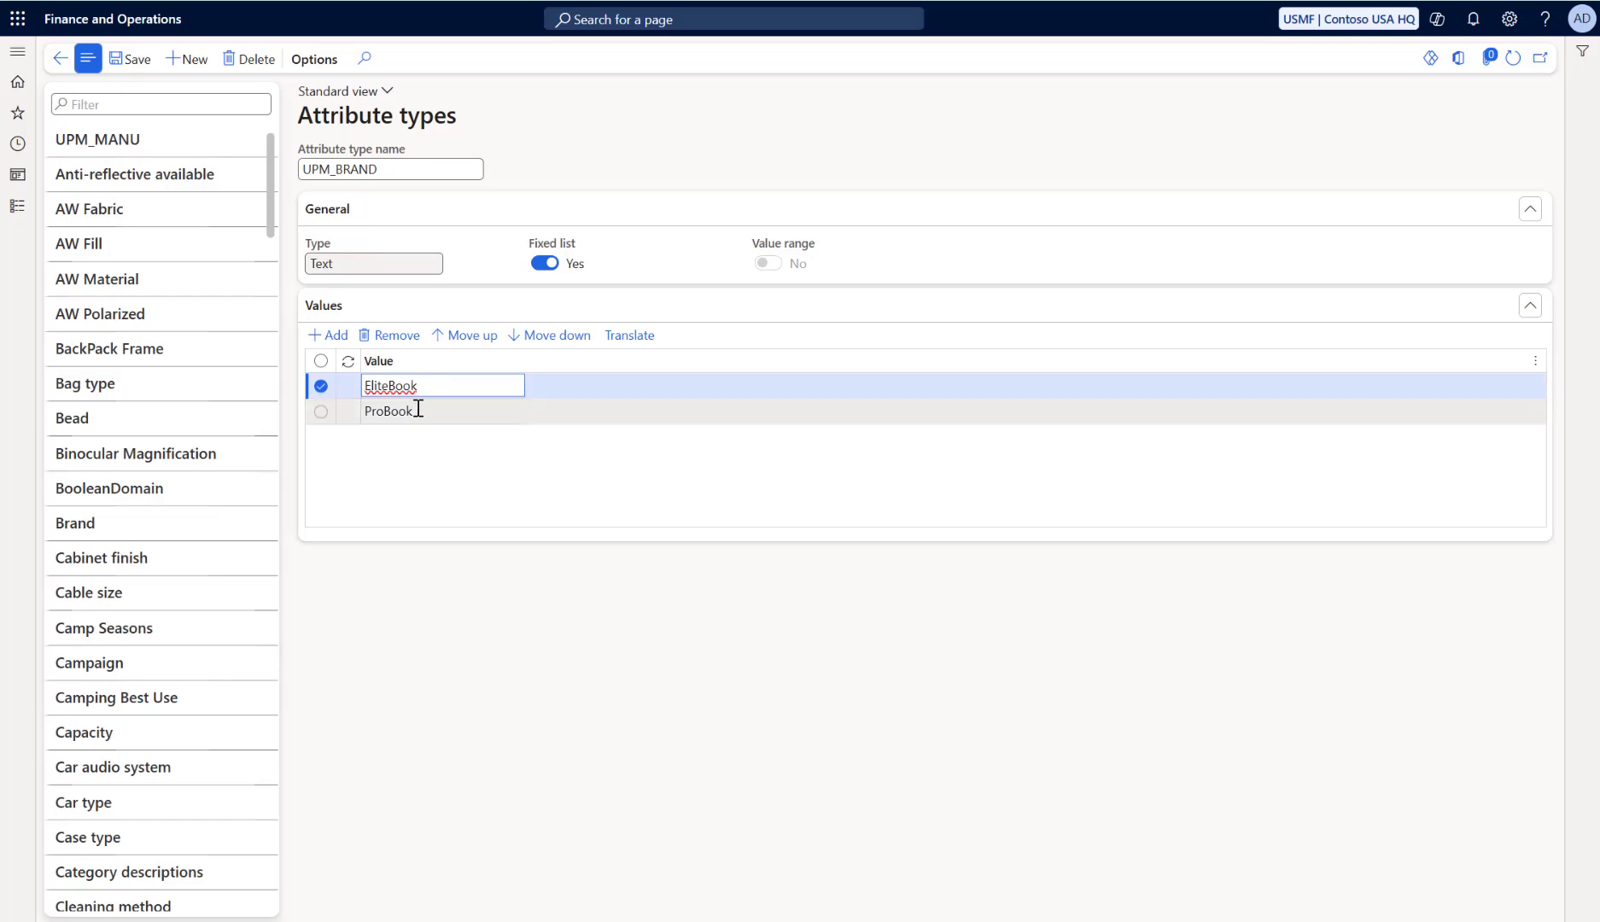
pyautogui.click(417, 410)
pyautogui.click(329, 337)
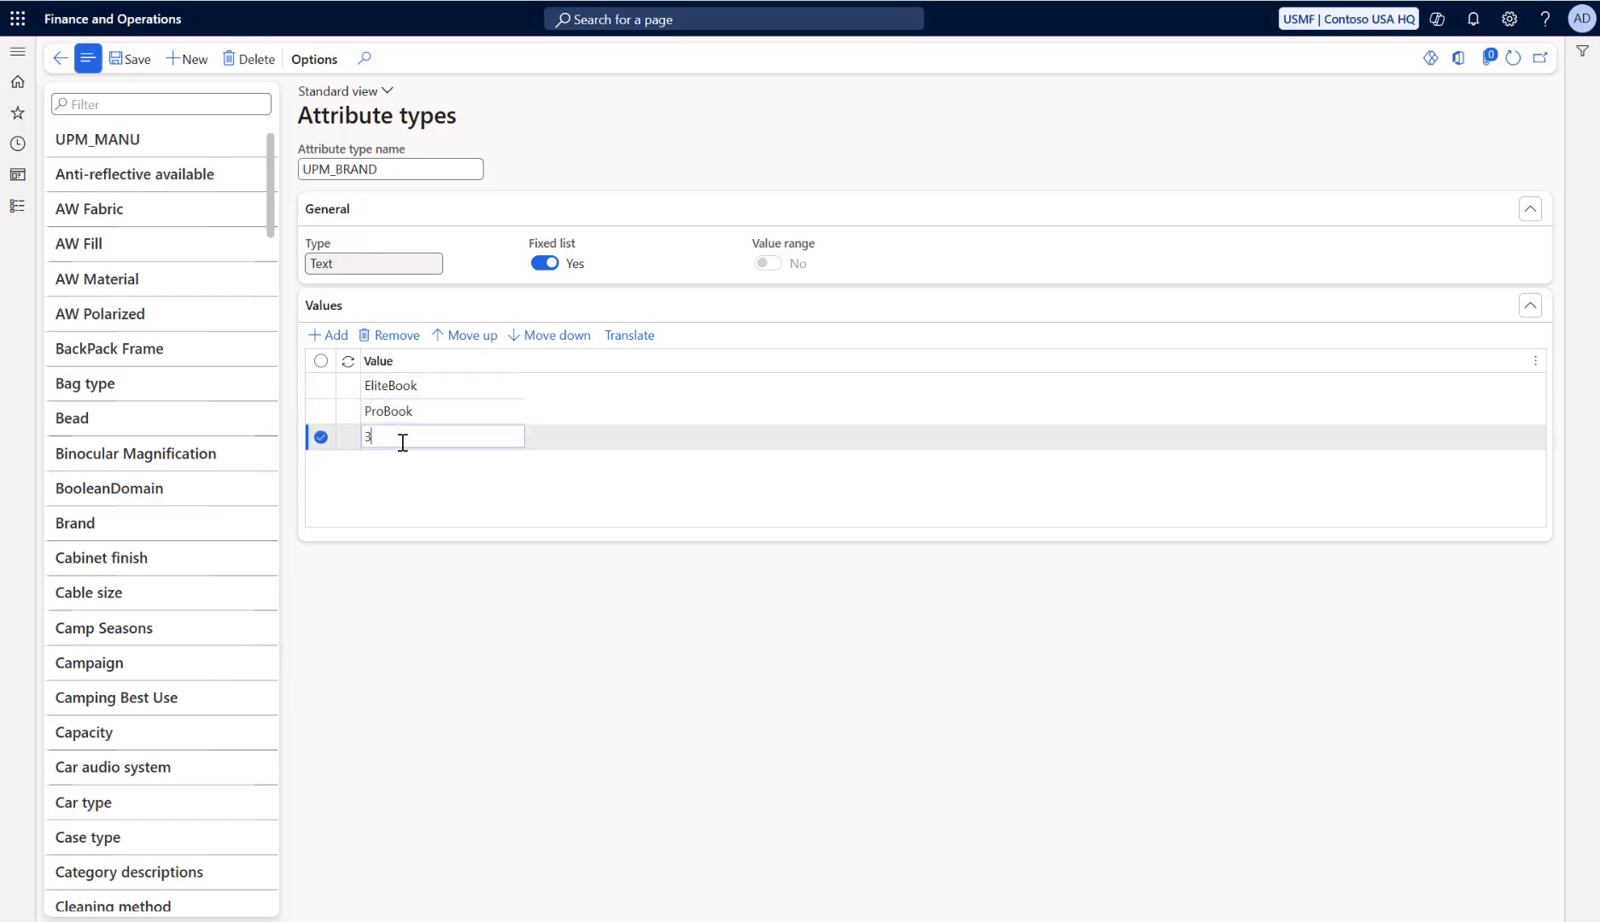
pyautogui.write('ThinkPad')
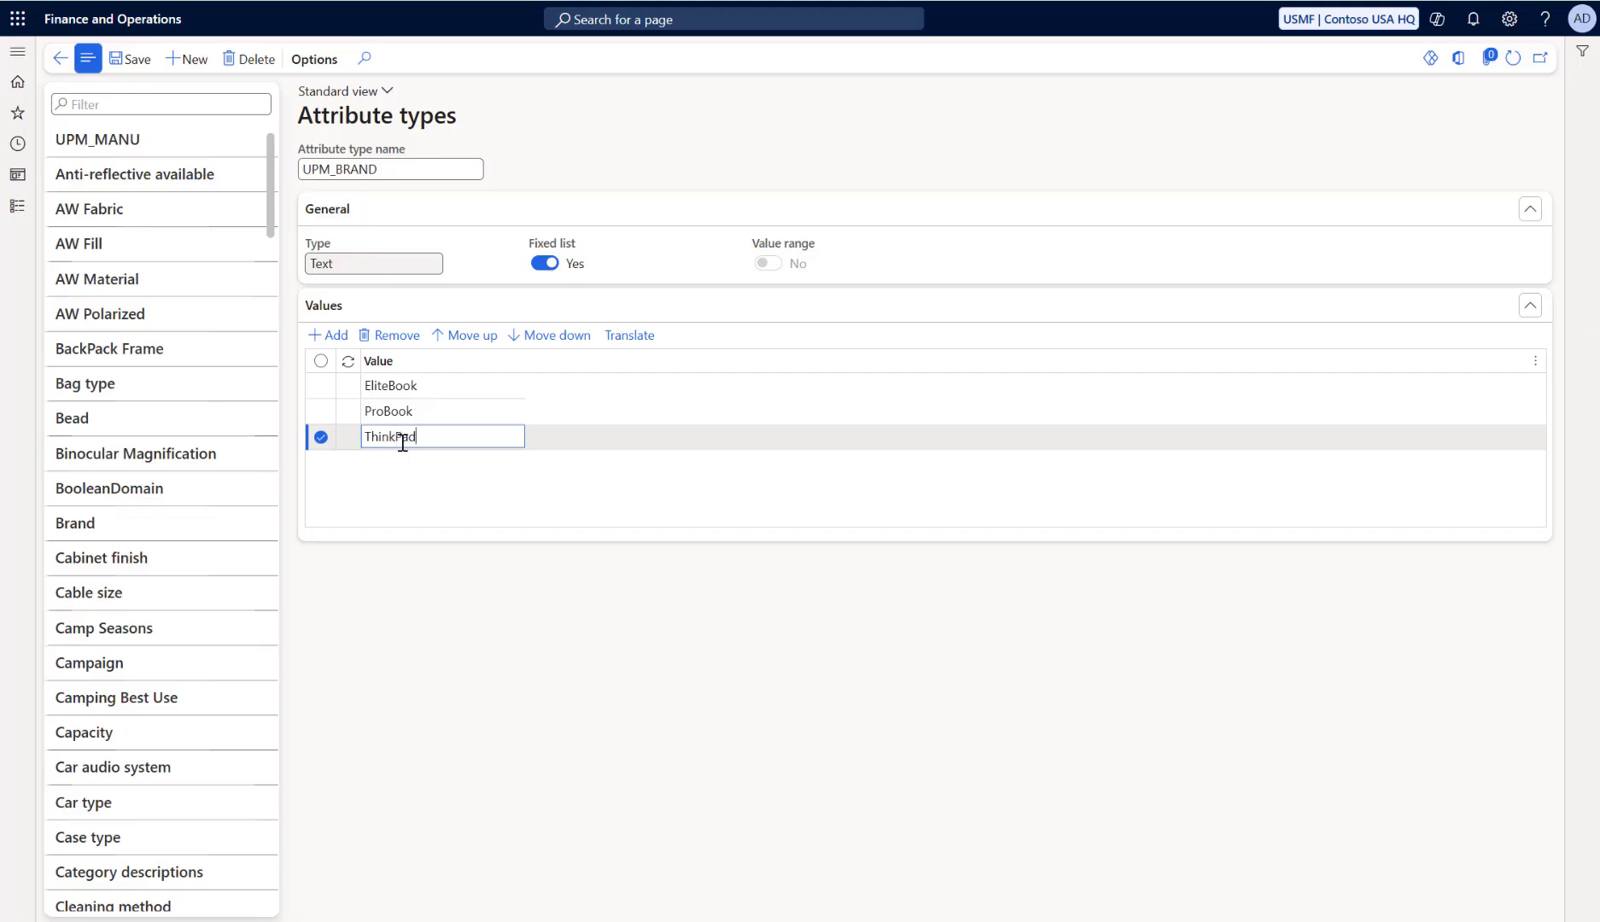
pyautogui.click(333, 335)
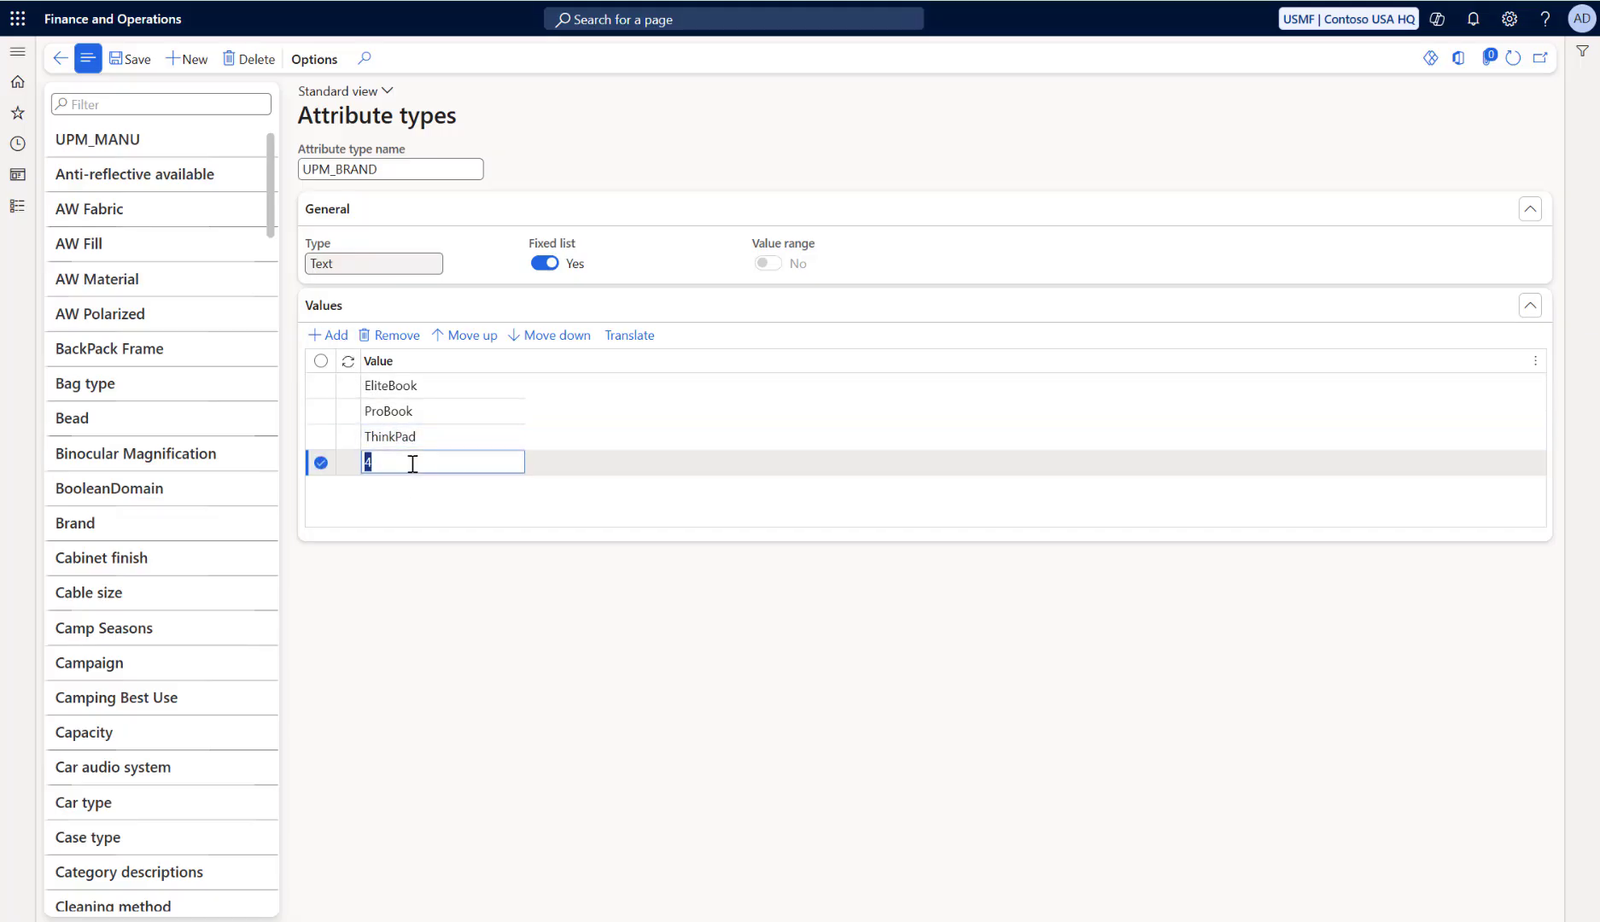
pyautogui.write('Laptop')
# Create a text attribute type named UPM_CPU with Fixed list set to Yes
pyautogui.click(187, 59)
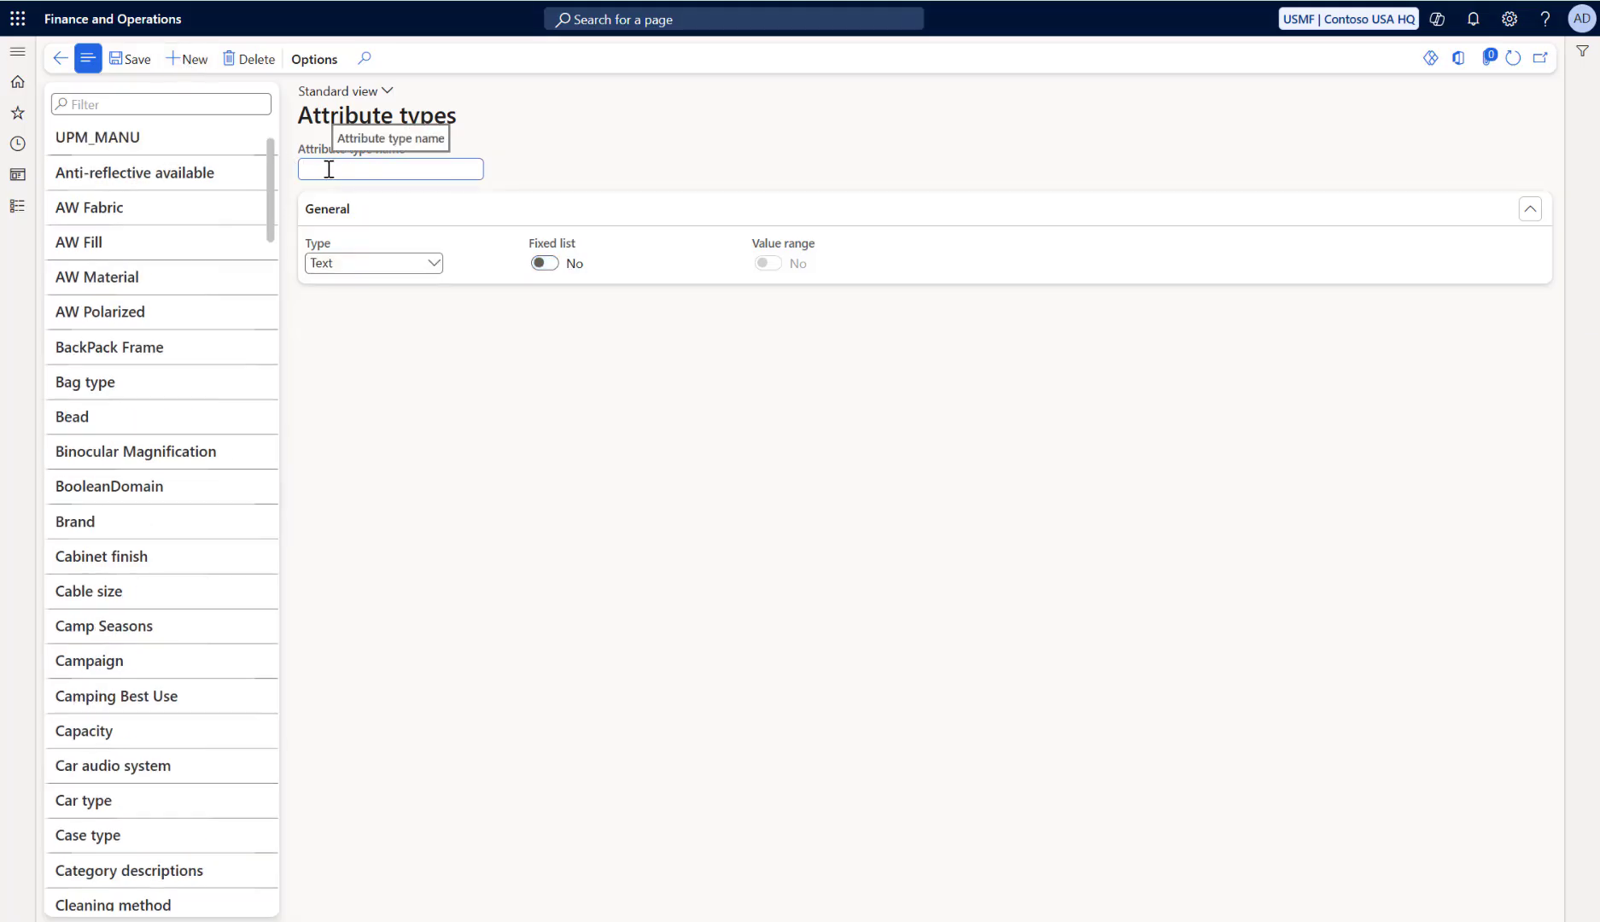
pyautogui.write('UPM_CPU')
pyautogui.click(547, 263)
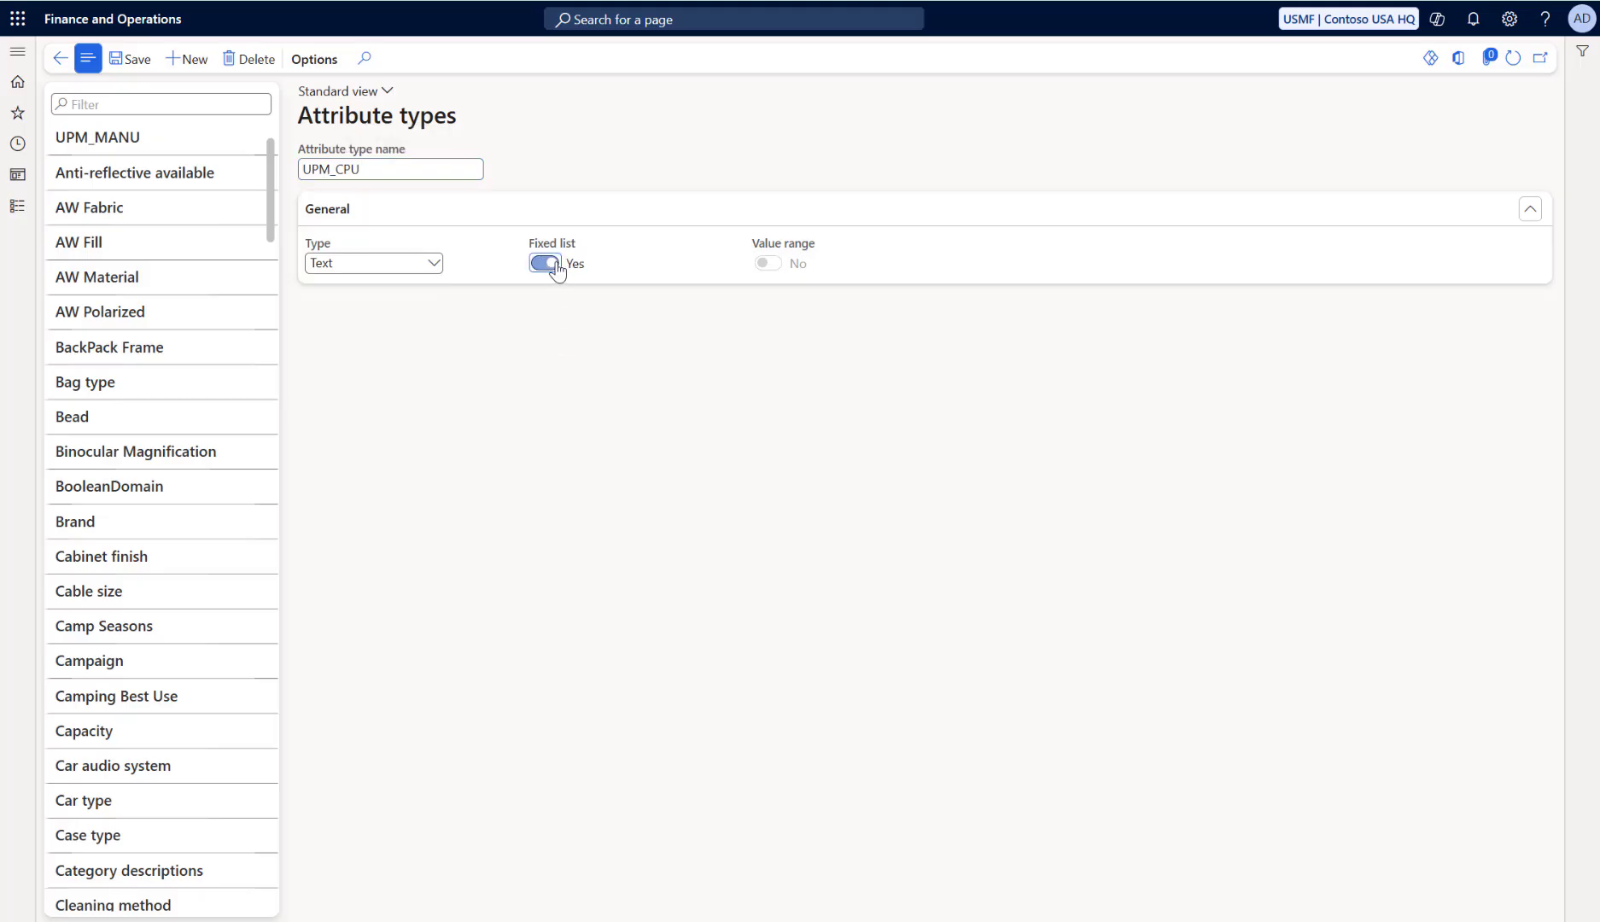
# Add the values AMD, Intel and SnaoDragon to the UPM_CPU attribute type and save it
pyautogui.click(333, 335)
pyautogui.write('1')
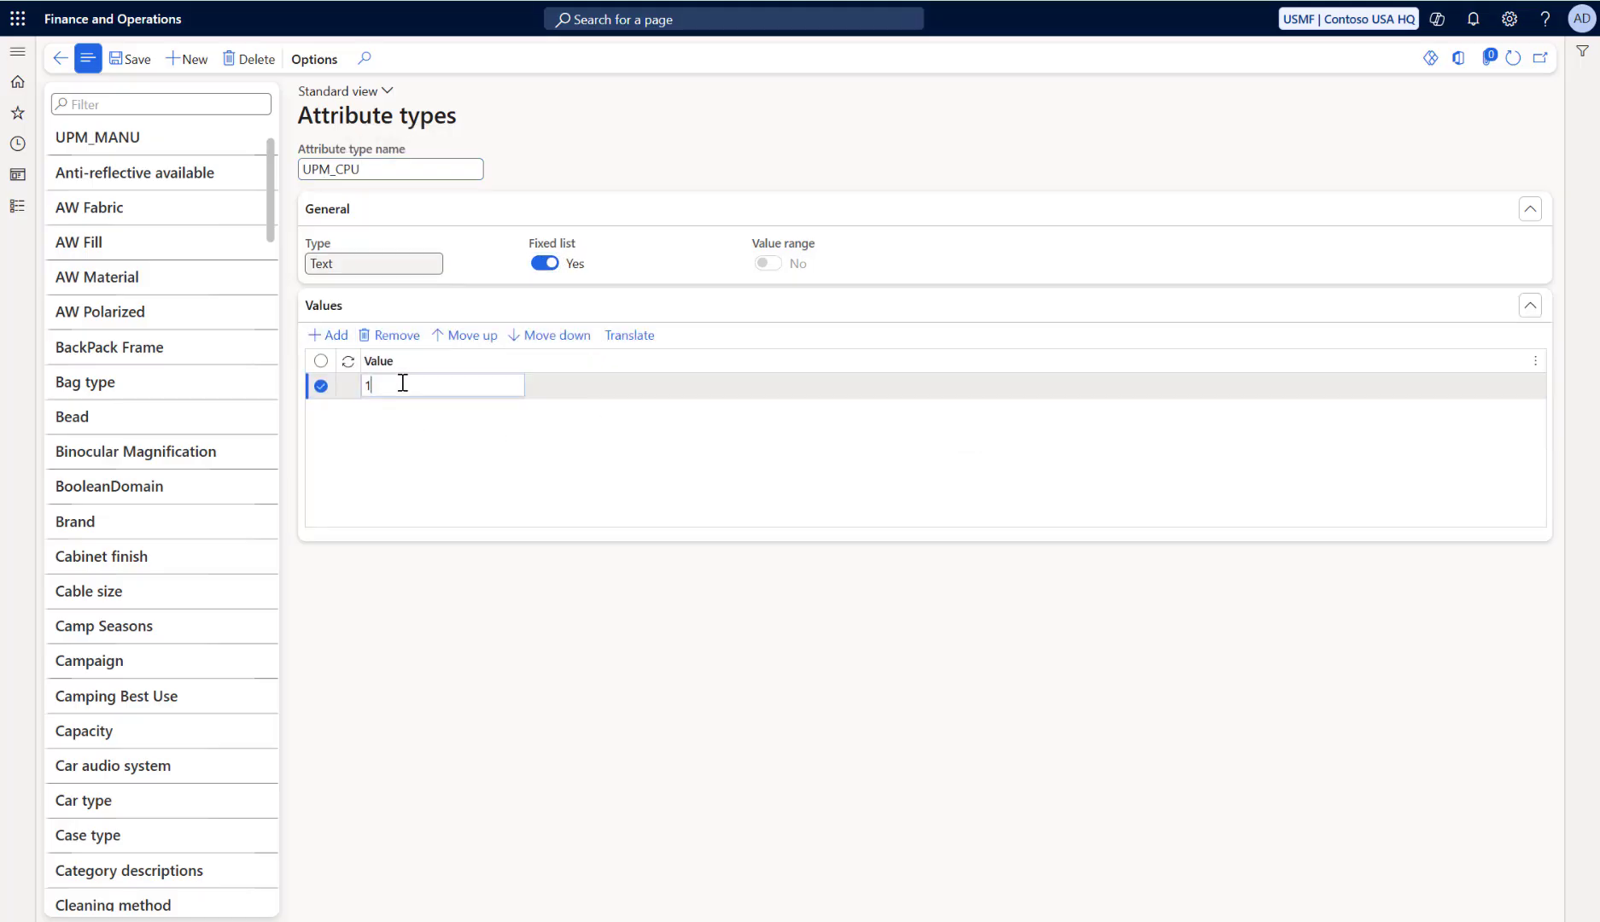
pyautogui.doubleClick(402, 383)
pyautogui.write('AMD')
pyautogui.click(333, 335)
pyautogui.doubleClick(412, 413)
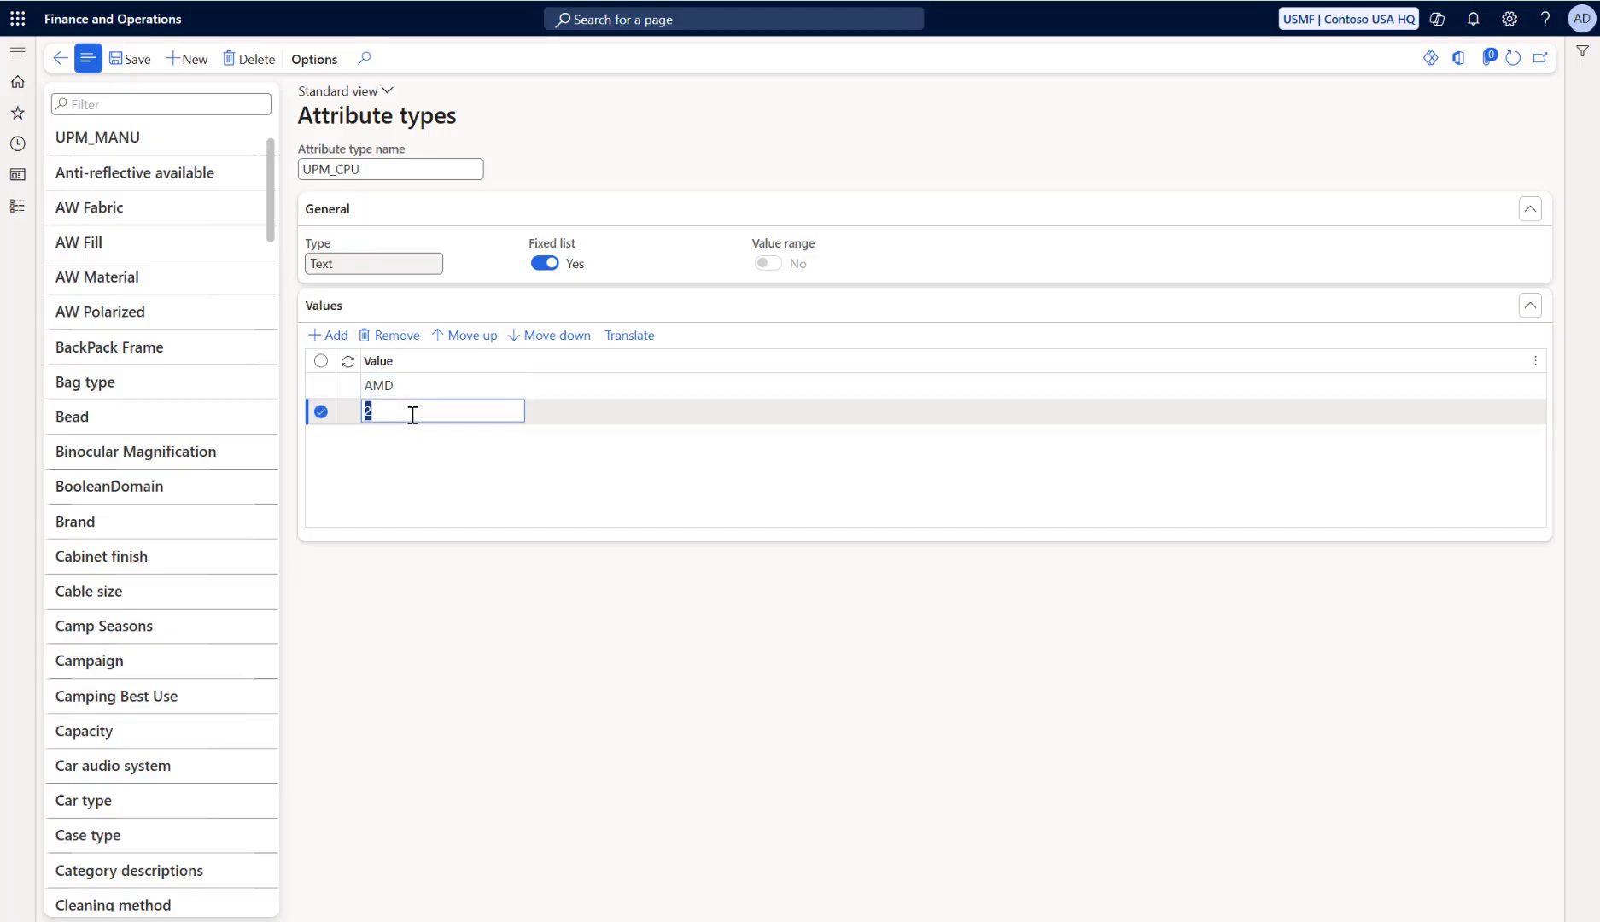
pyautogui.write('Intel')
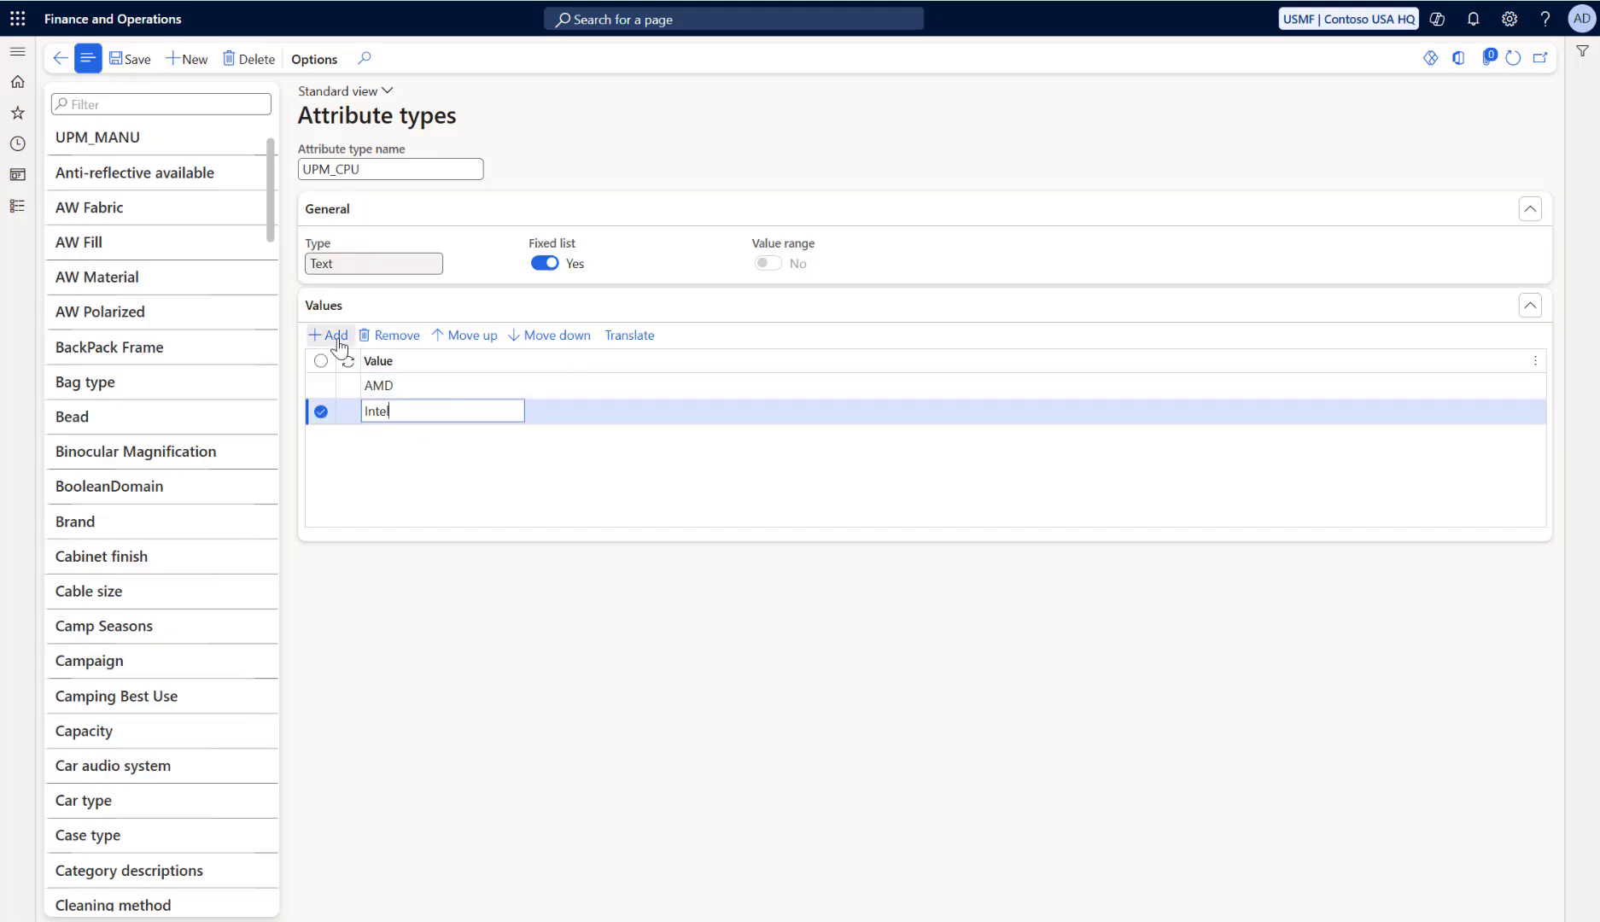
pyautogui.click(332, 336)
pyautogui.doubleClick(391, 439)
pyautogui.write('S')
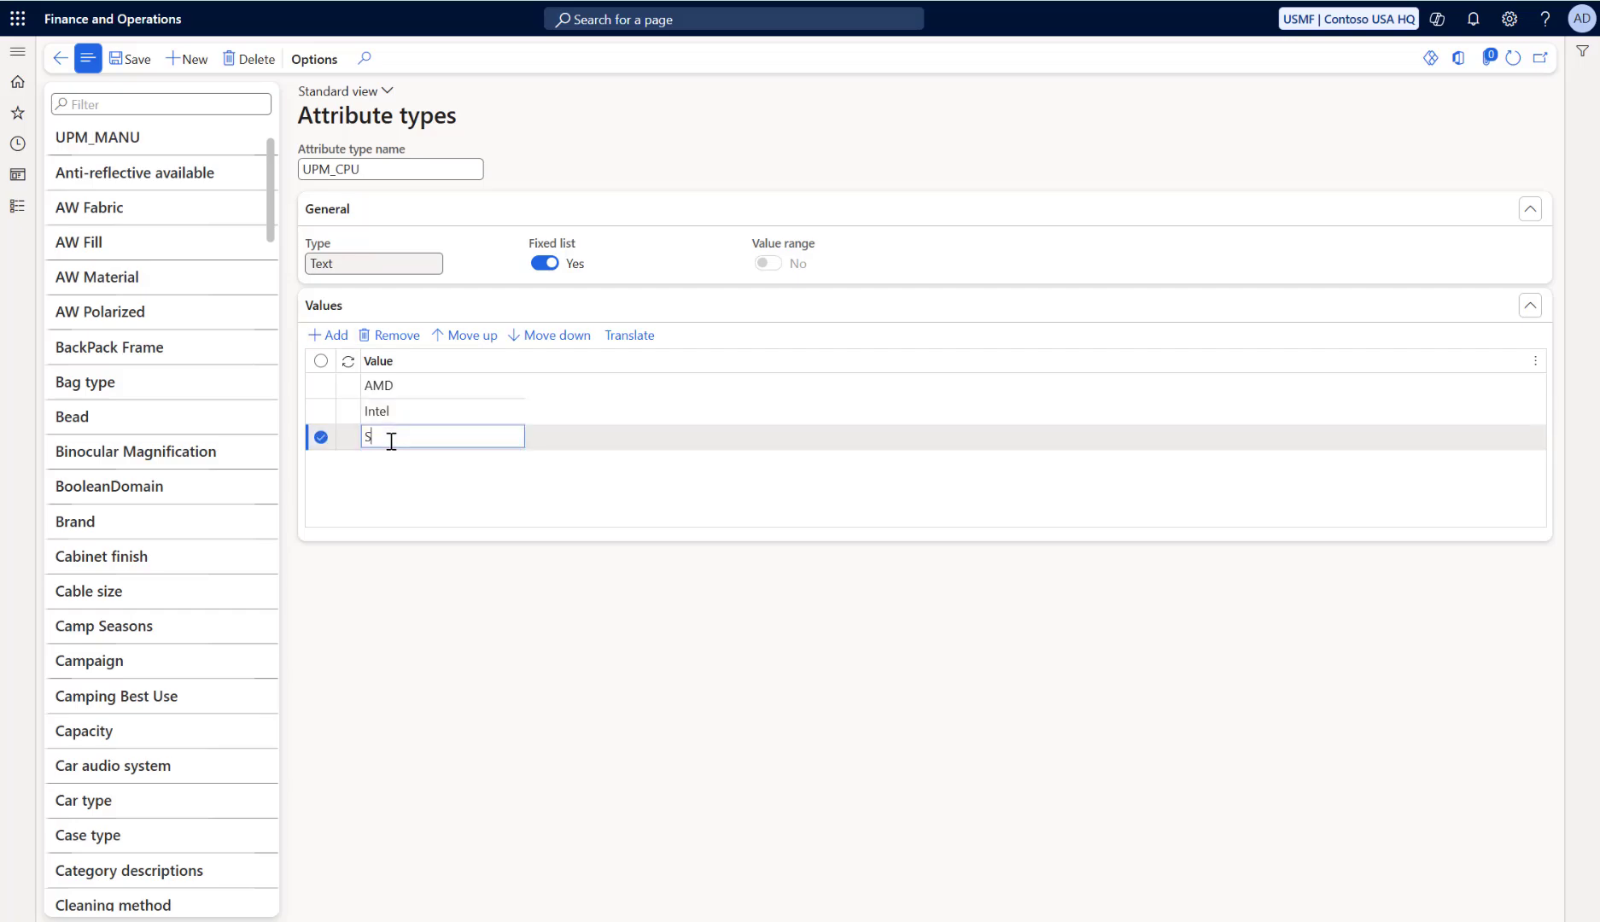
pyautogui.write('napDragon')
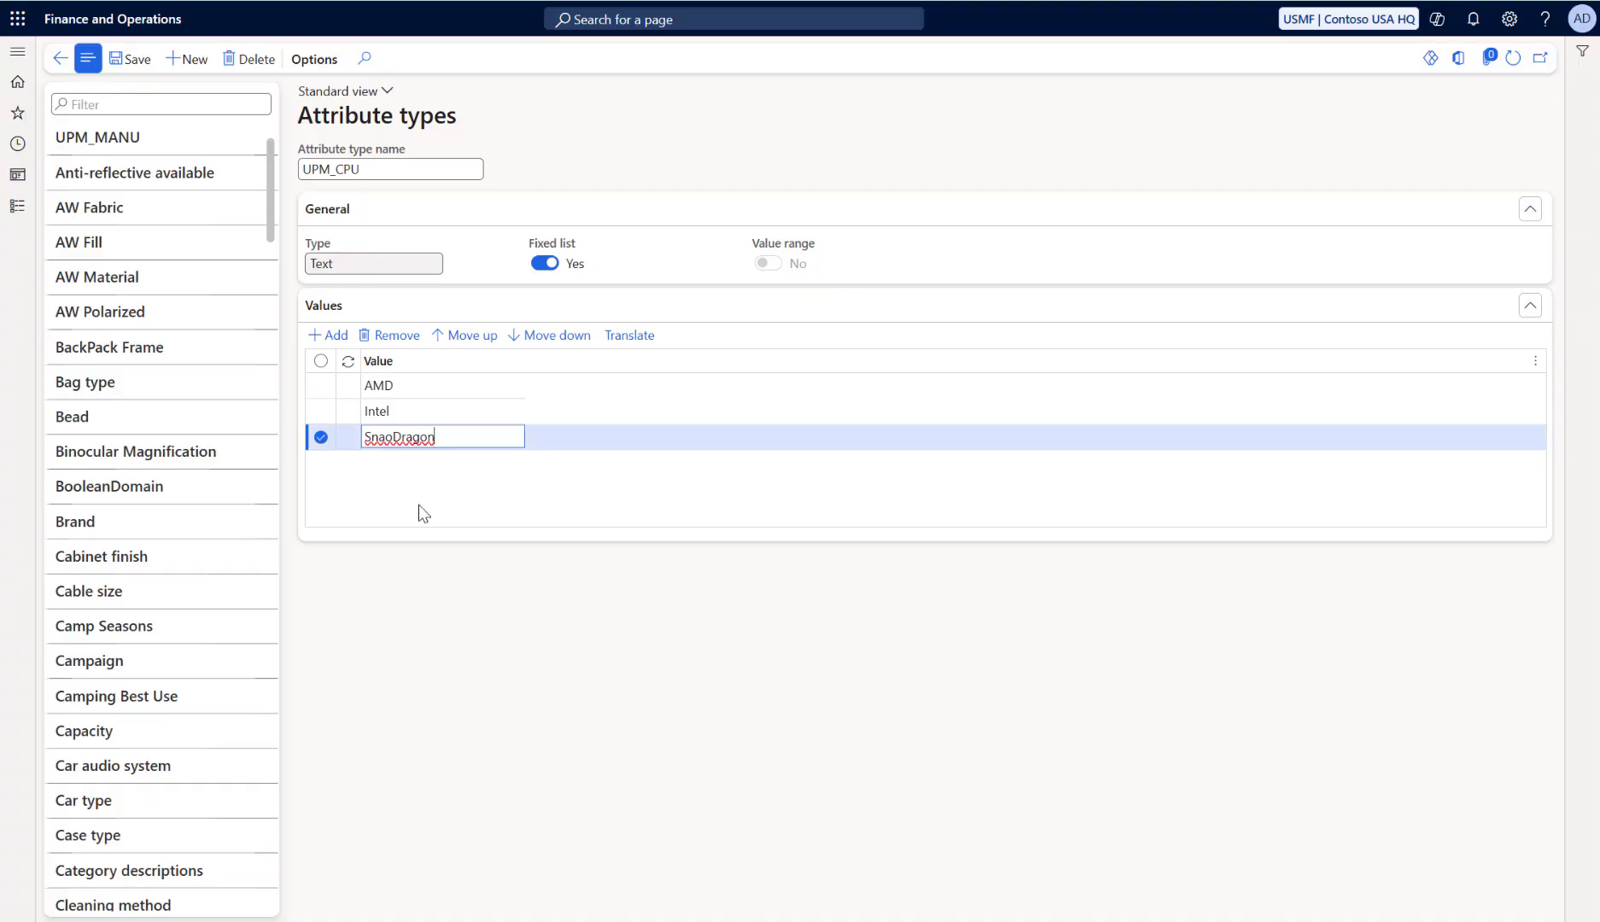
pyautogui.click(129, 60)
# On the product Attributes page, create and save an attribute named UPM_A_MANU with the attribute type UPM_MANU
pyautogui.click(59, 61)
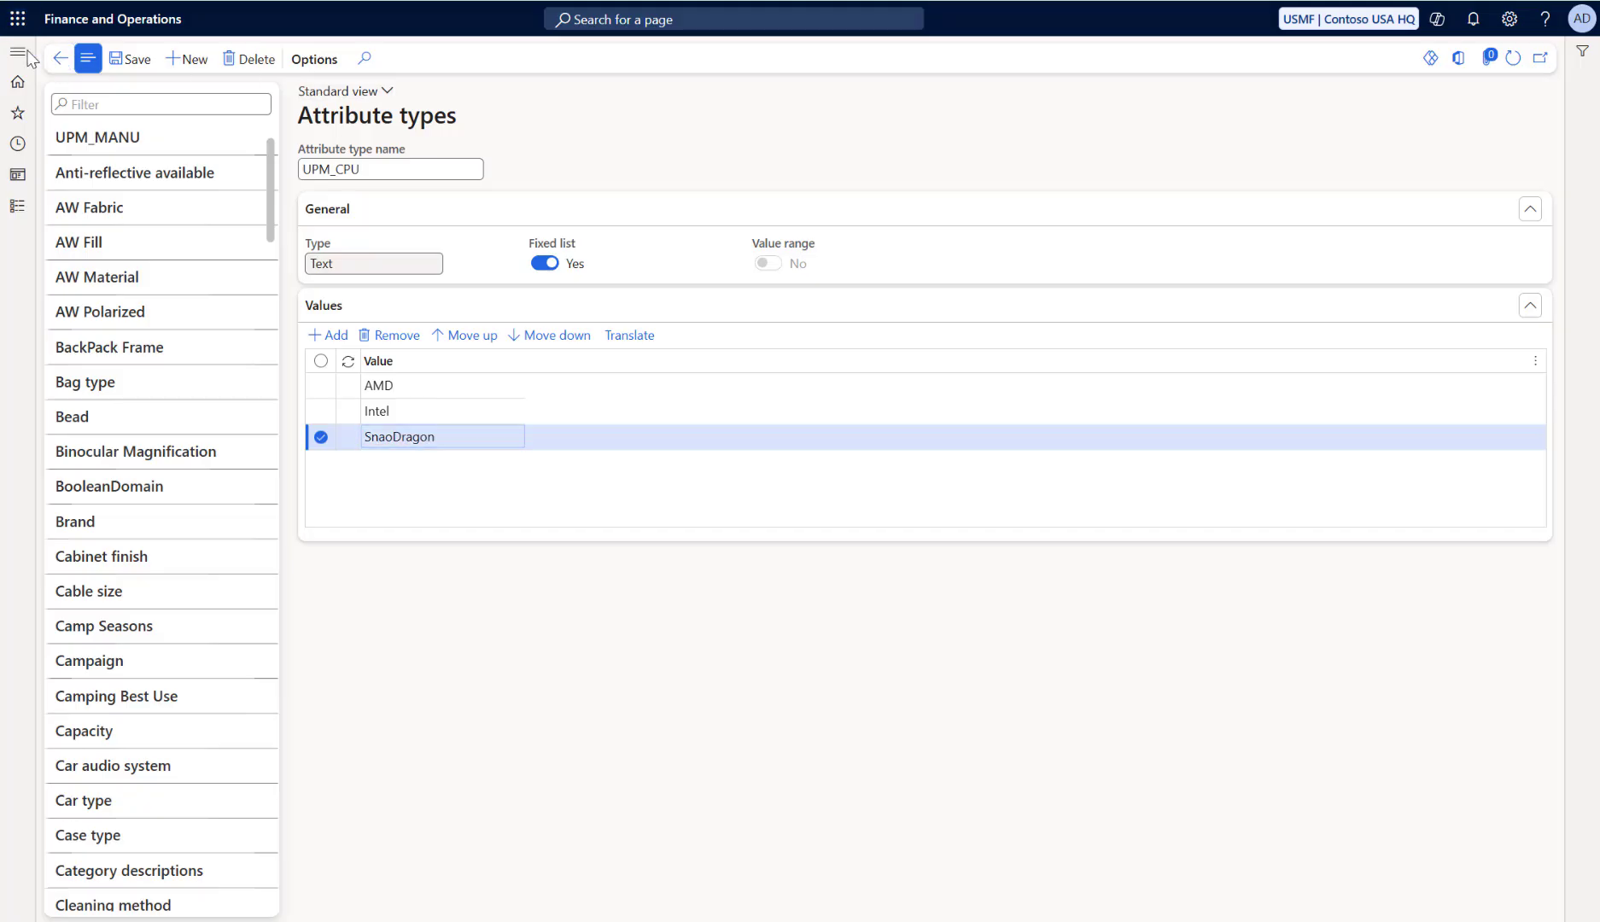
pyautogui.click(21, 55)
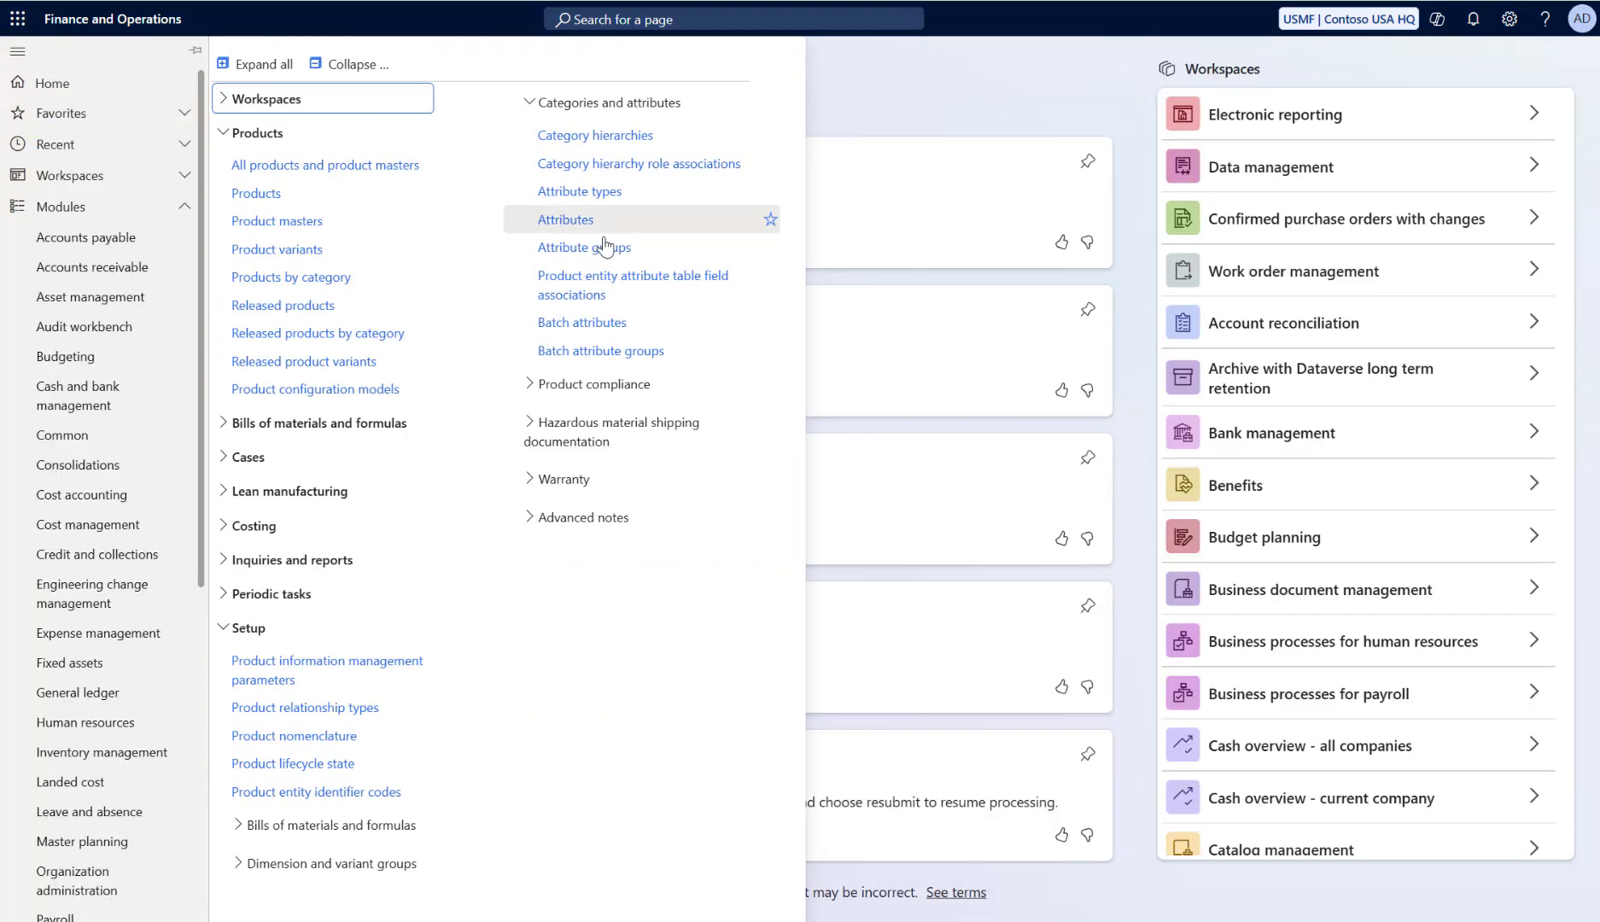
pyautogui.click(580, 222)
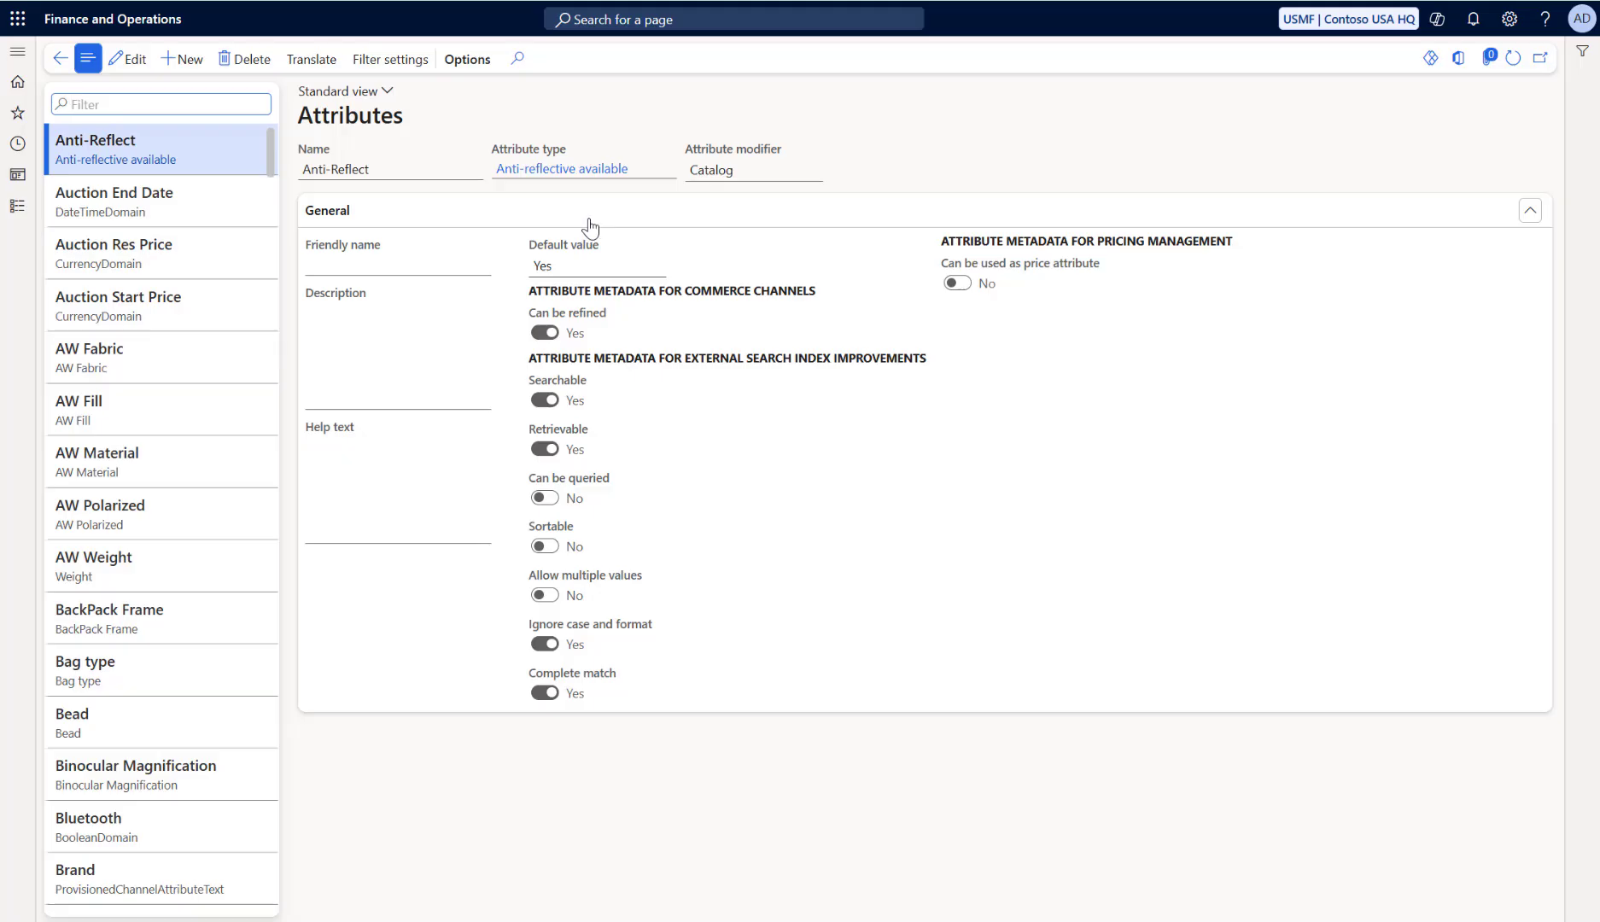
pyautogui.click(193, 63)
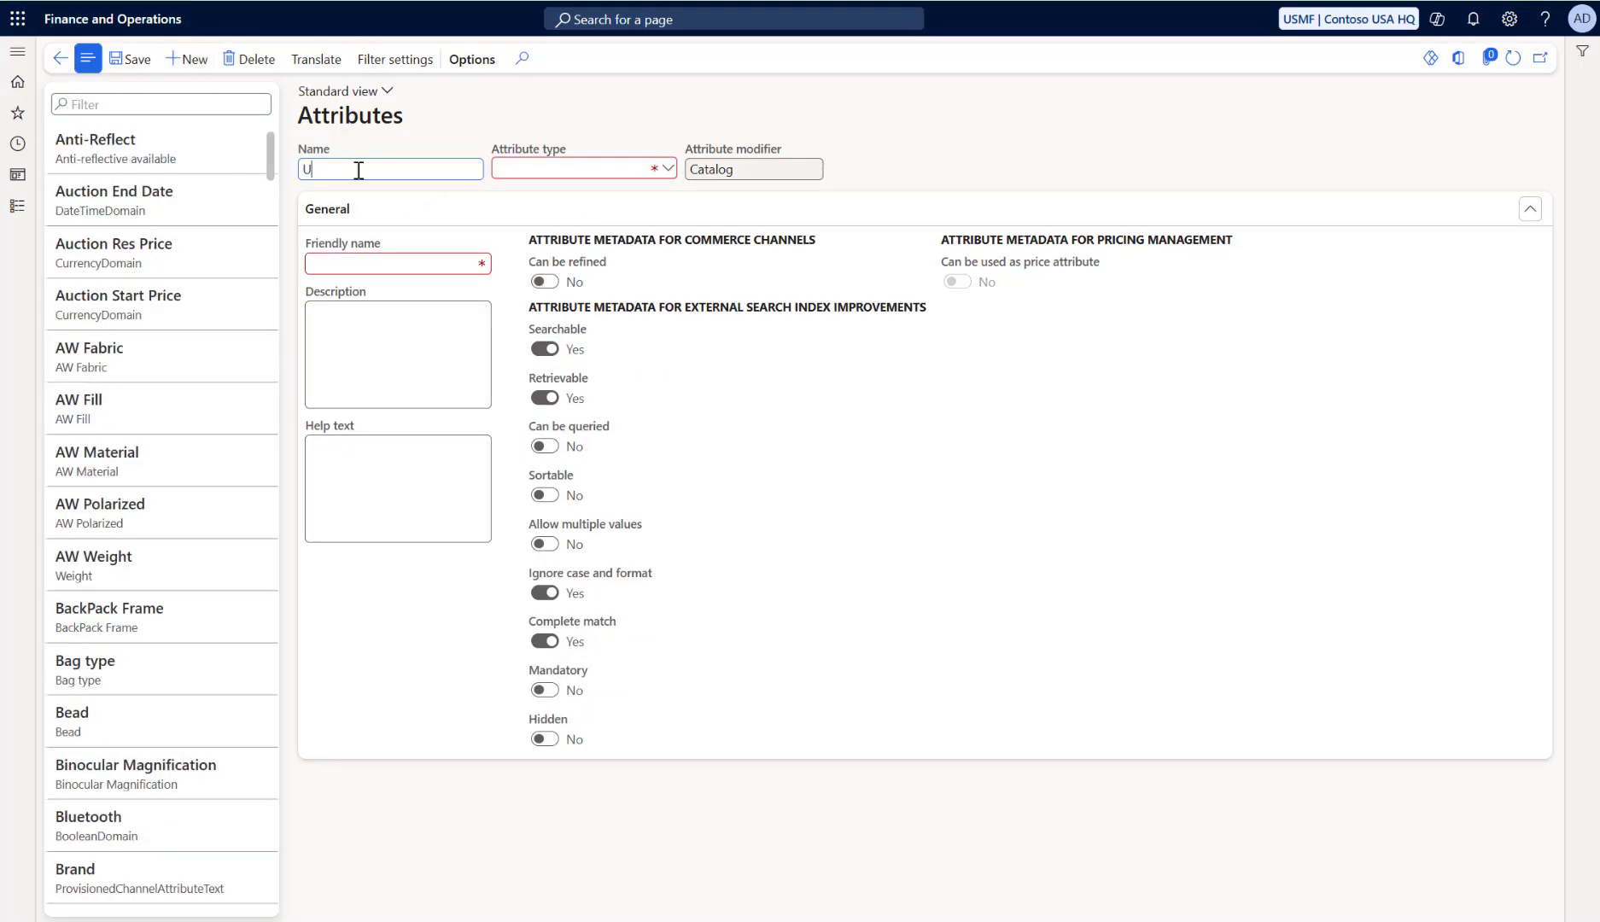
pyautogui.write('UPM_A_MANU')
pyautogui.click(597, 167)
pyautogui.click(666, 170)
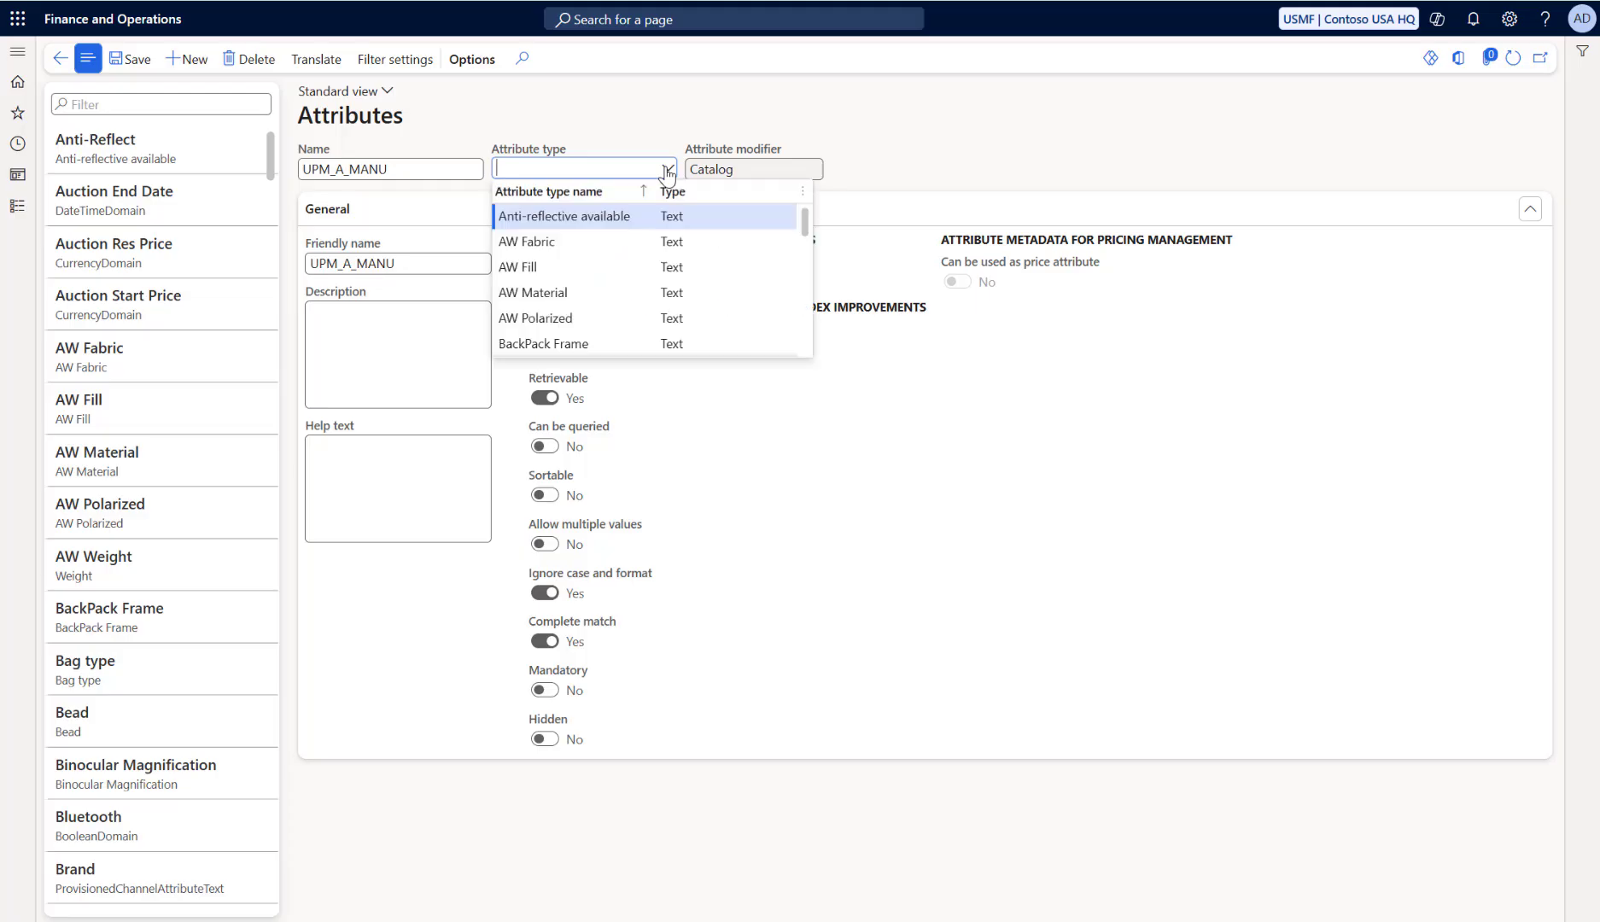
pyautogui.write('UPM_MANU')
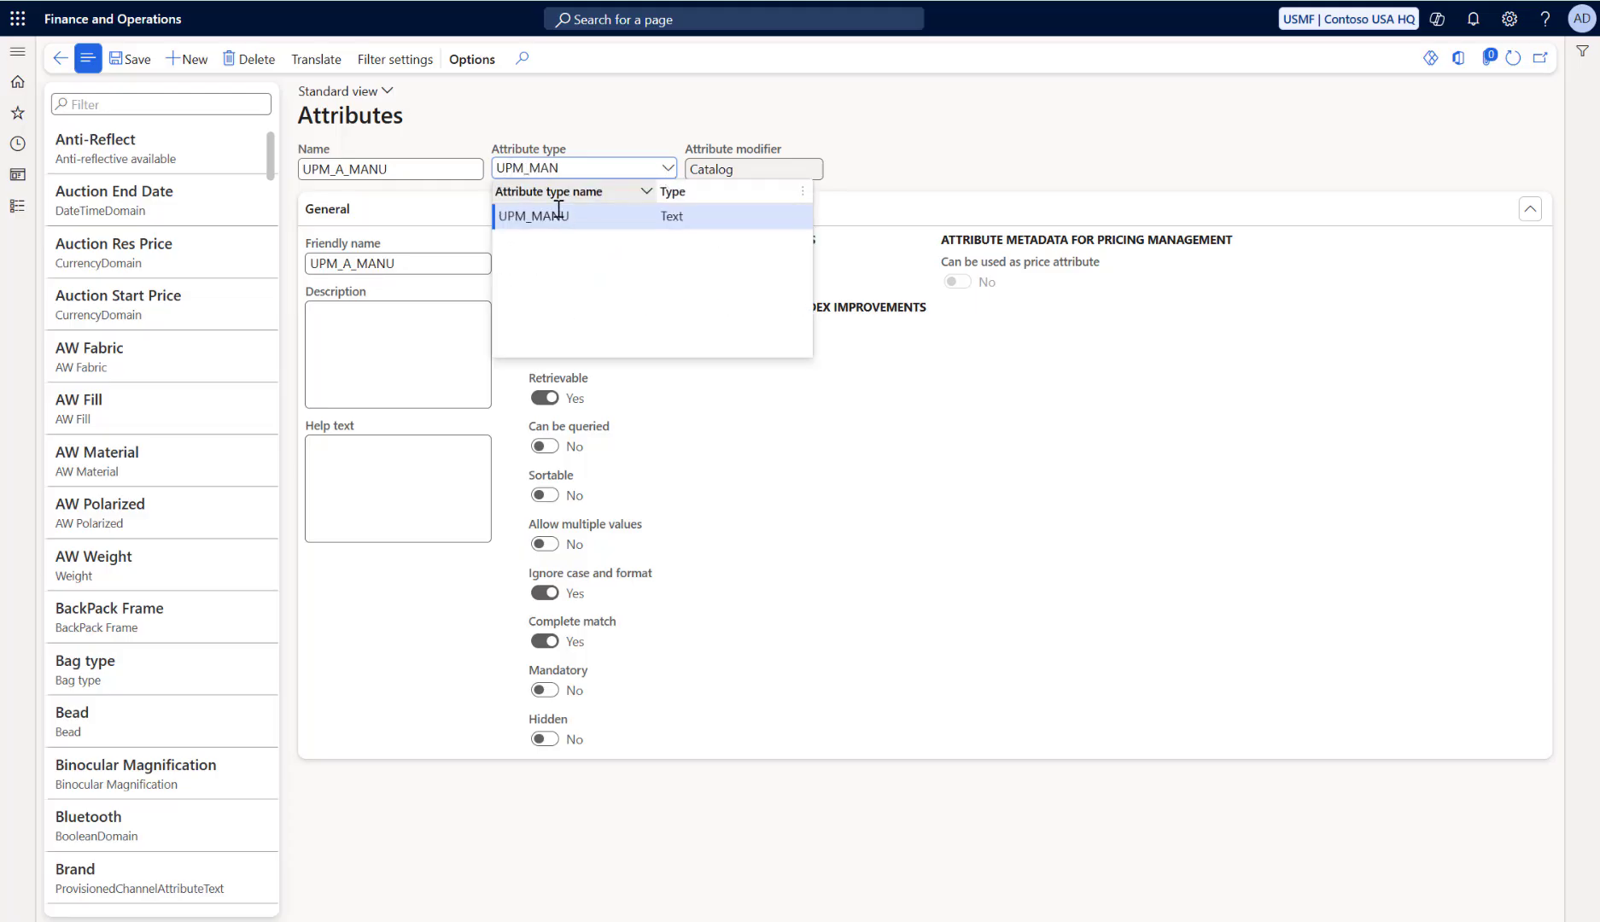
pyautogui.click(548, 216)
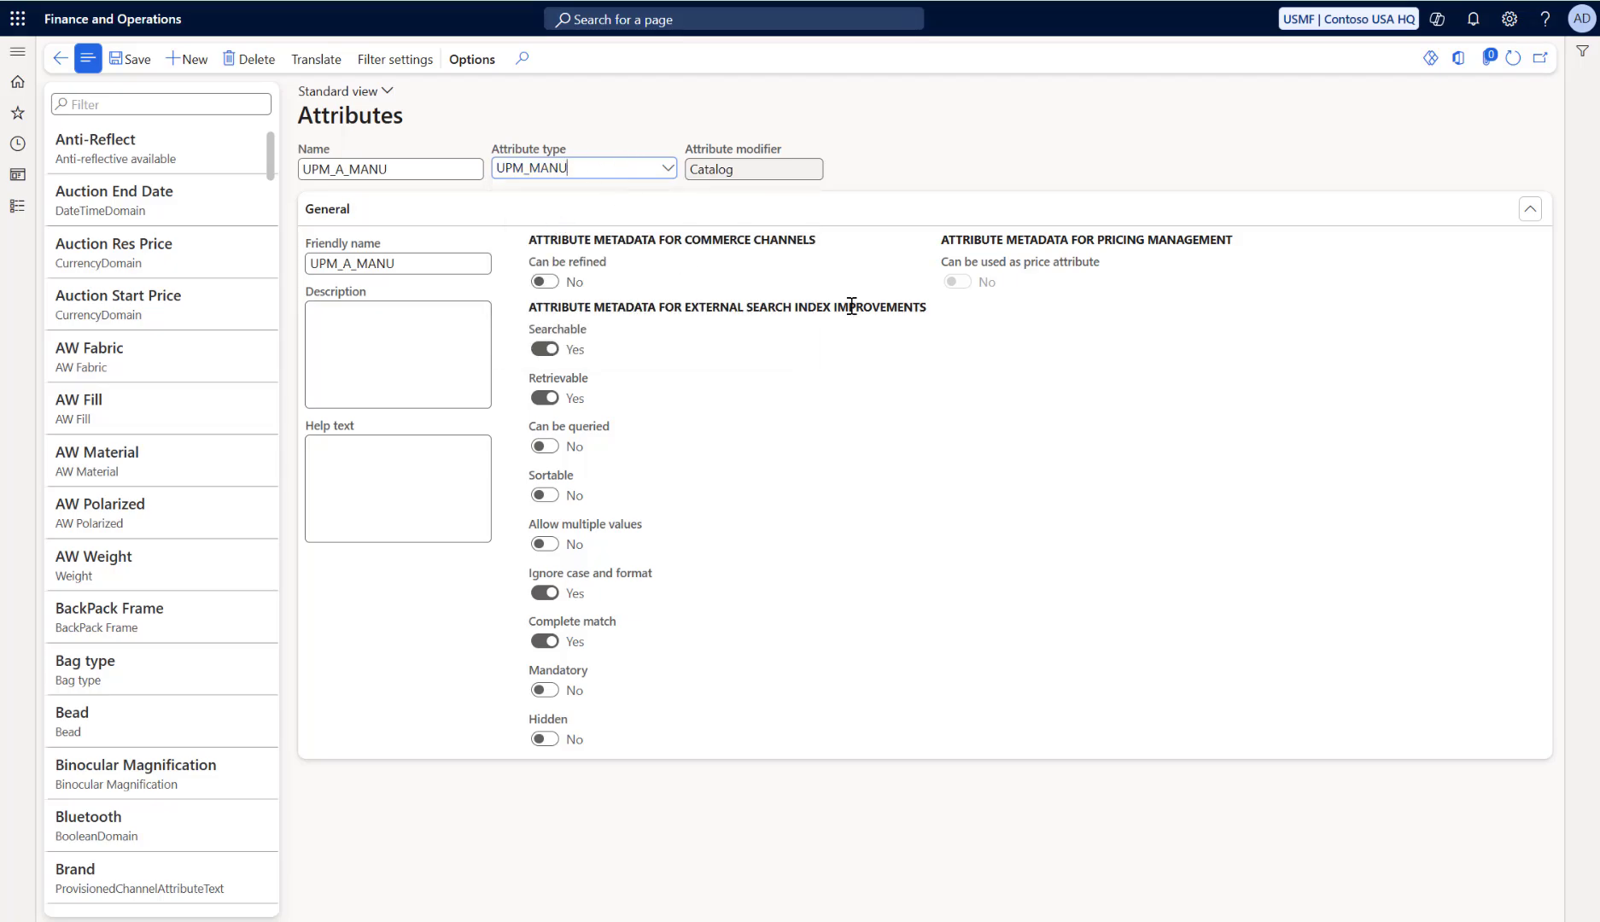
pyautogui.click(130, 58)
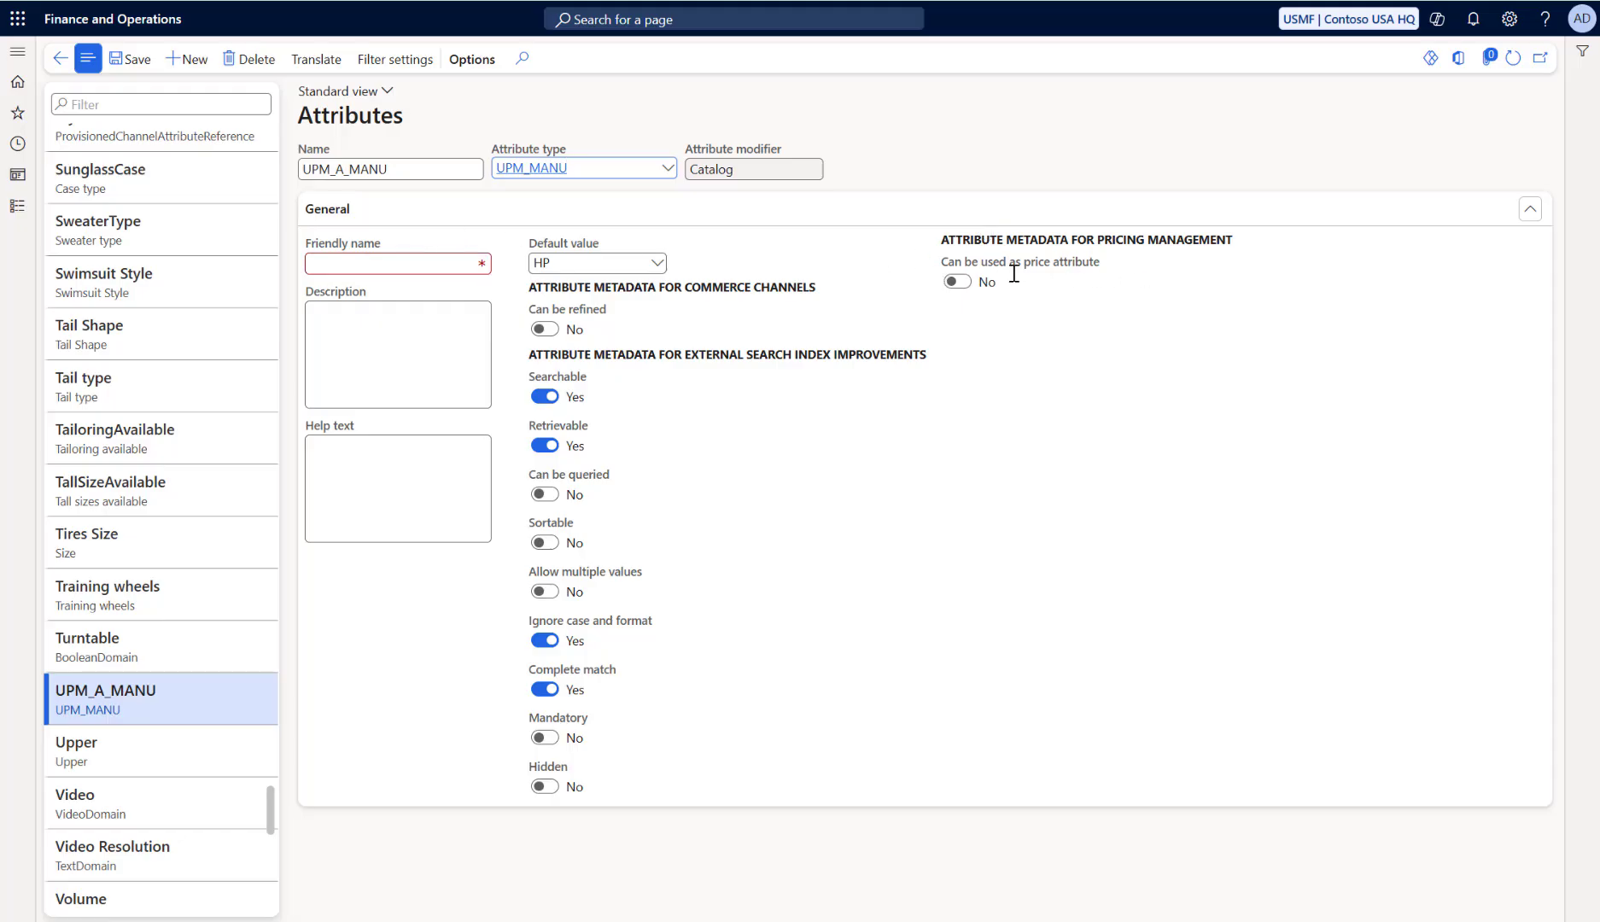
# Allow UPM_A_MANU to be used as a price attribute and set its friendly name to Manufactuer
pyautogui.click(955, 282)
pyautogui.click(360, 264)
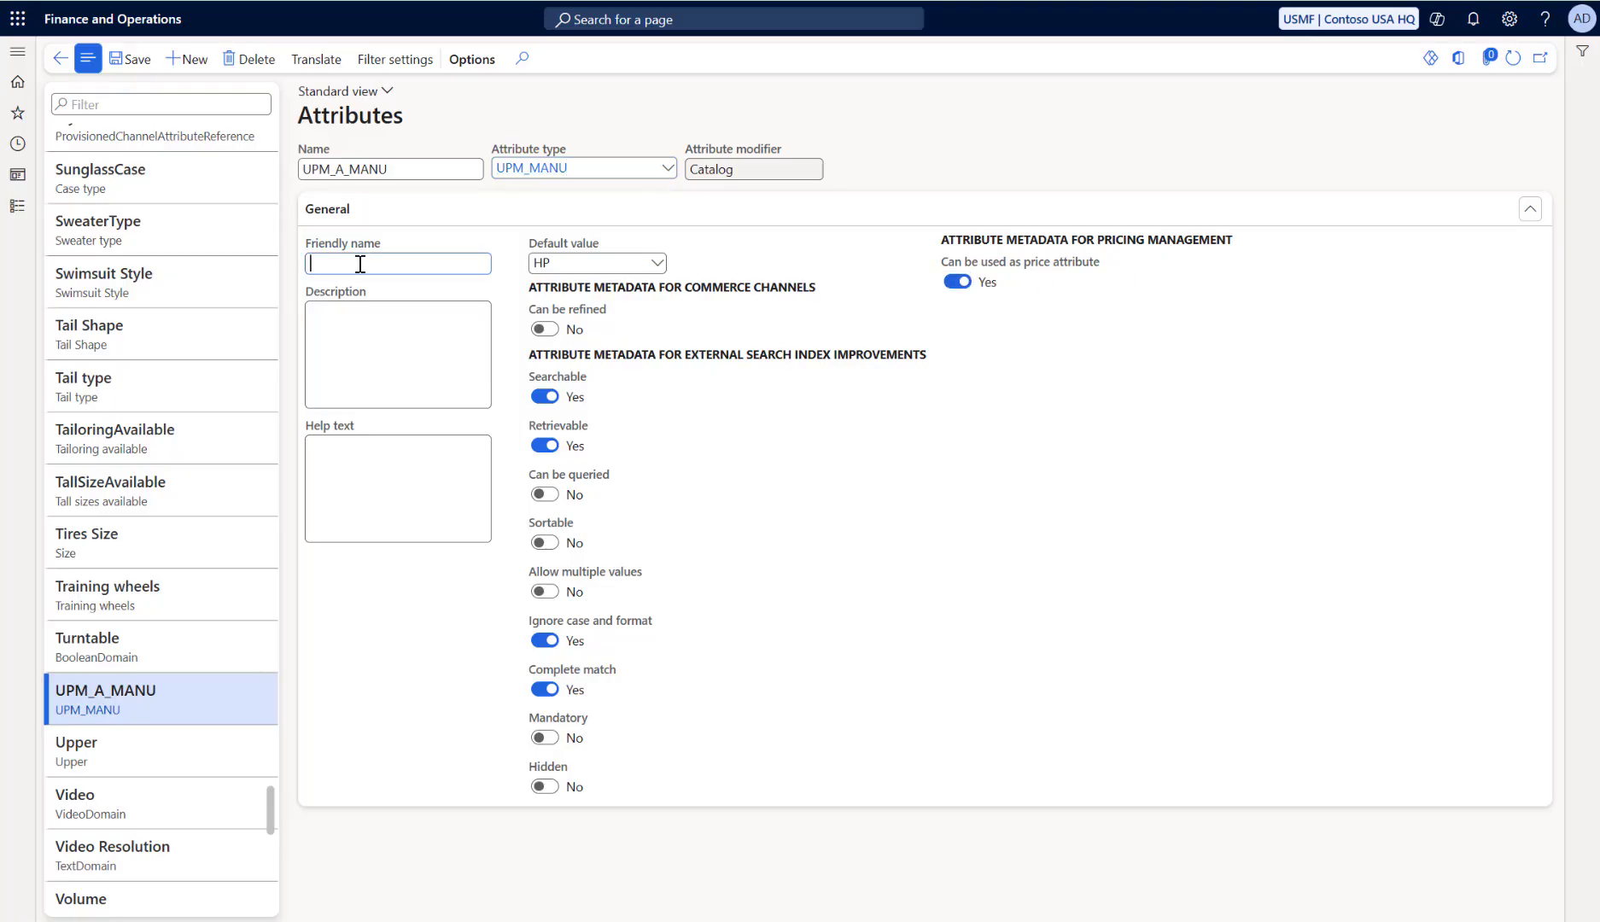
pyautogui.write('Ma')
pyautogui.press('BackSpace')
pyautogui.write('U')
pyautogui.press('BackSpace')
pyautogui.press('BackSpace')
pyautogui.write('Manufactuer')
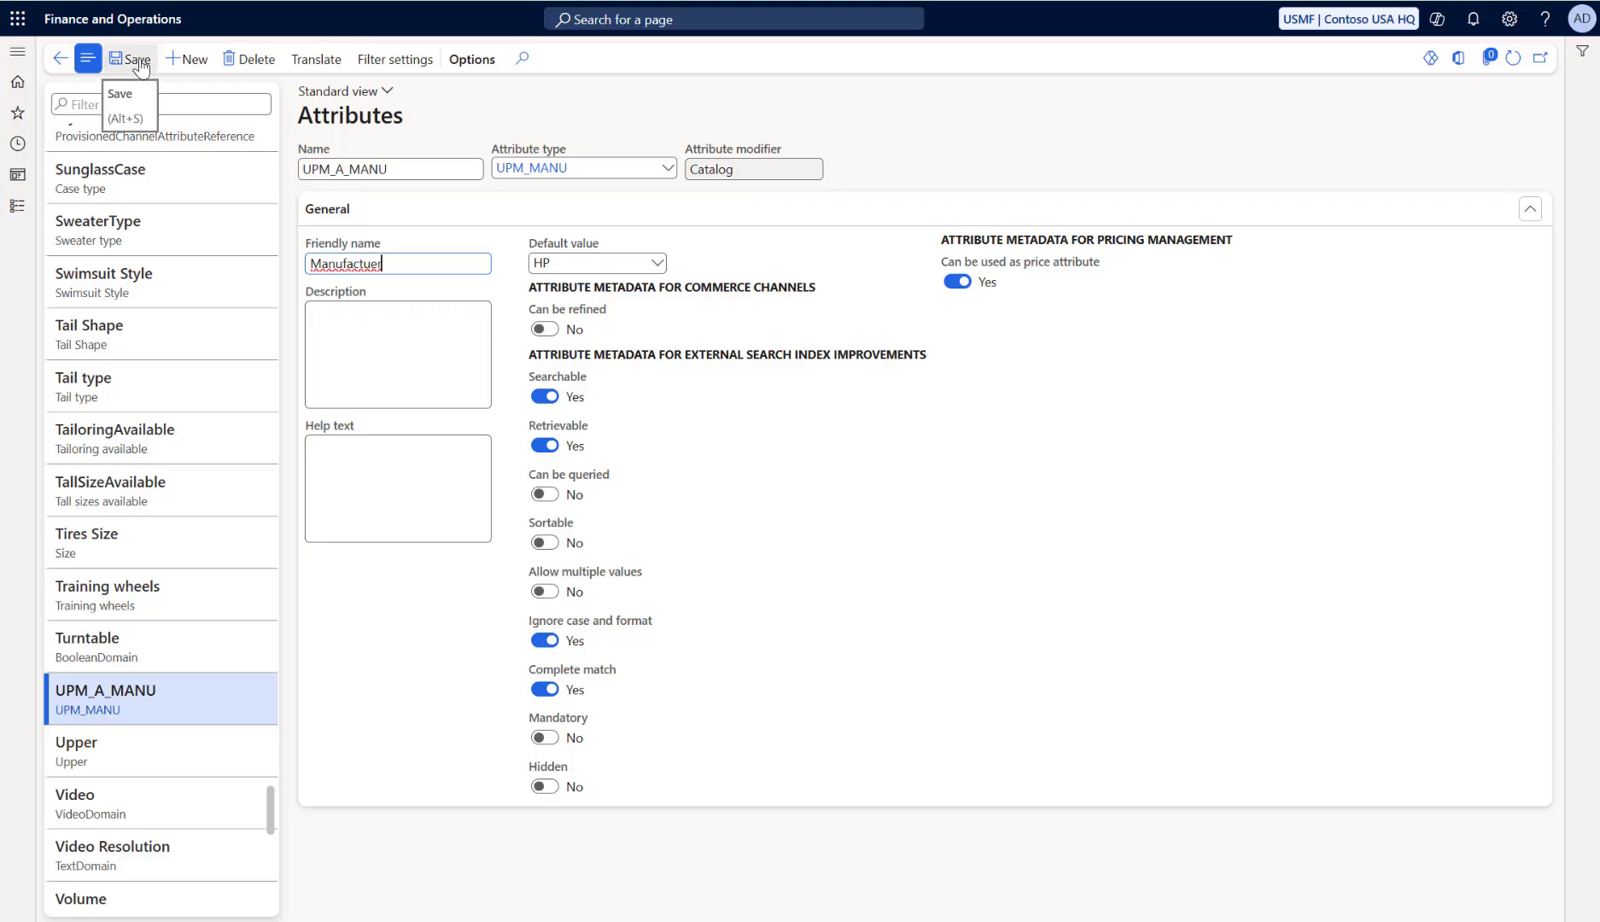
# Correct the friendly name of the UPM_A_MANU attribute to Manufacturer
pyautogui.click(376, 265)
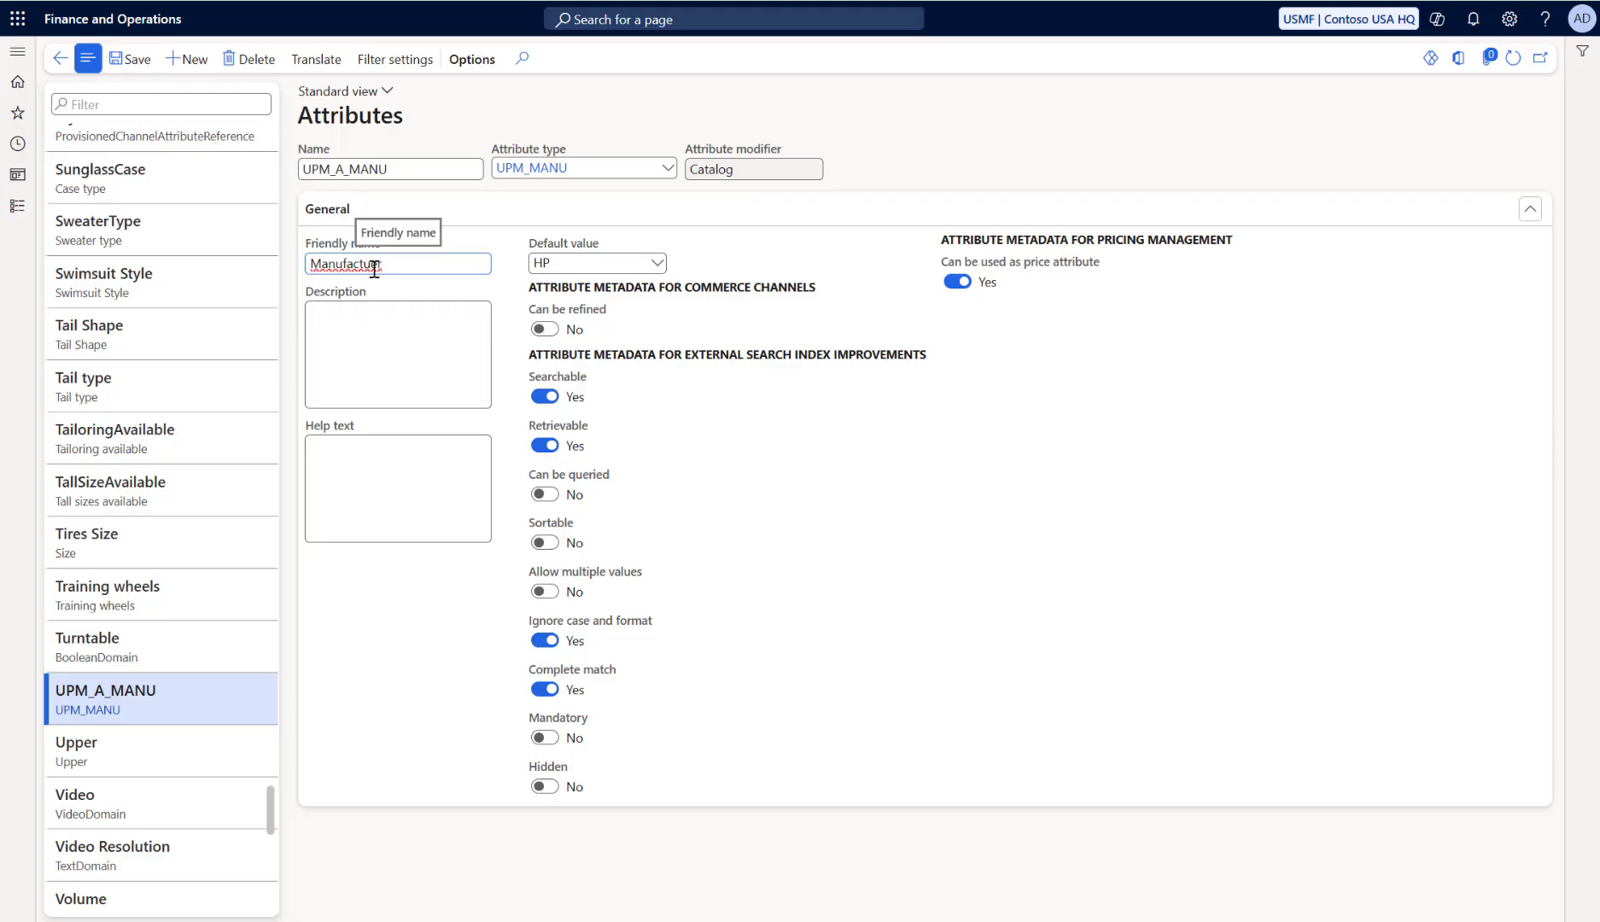
pyautogui.write('r')
pyautogui.click(413, 263)
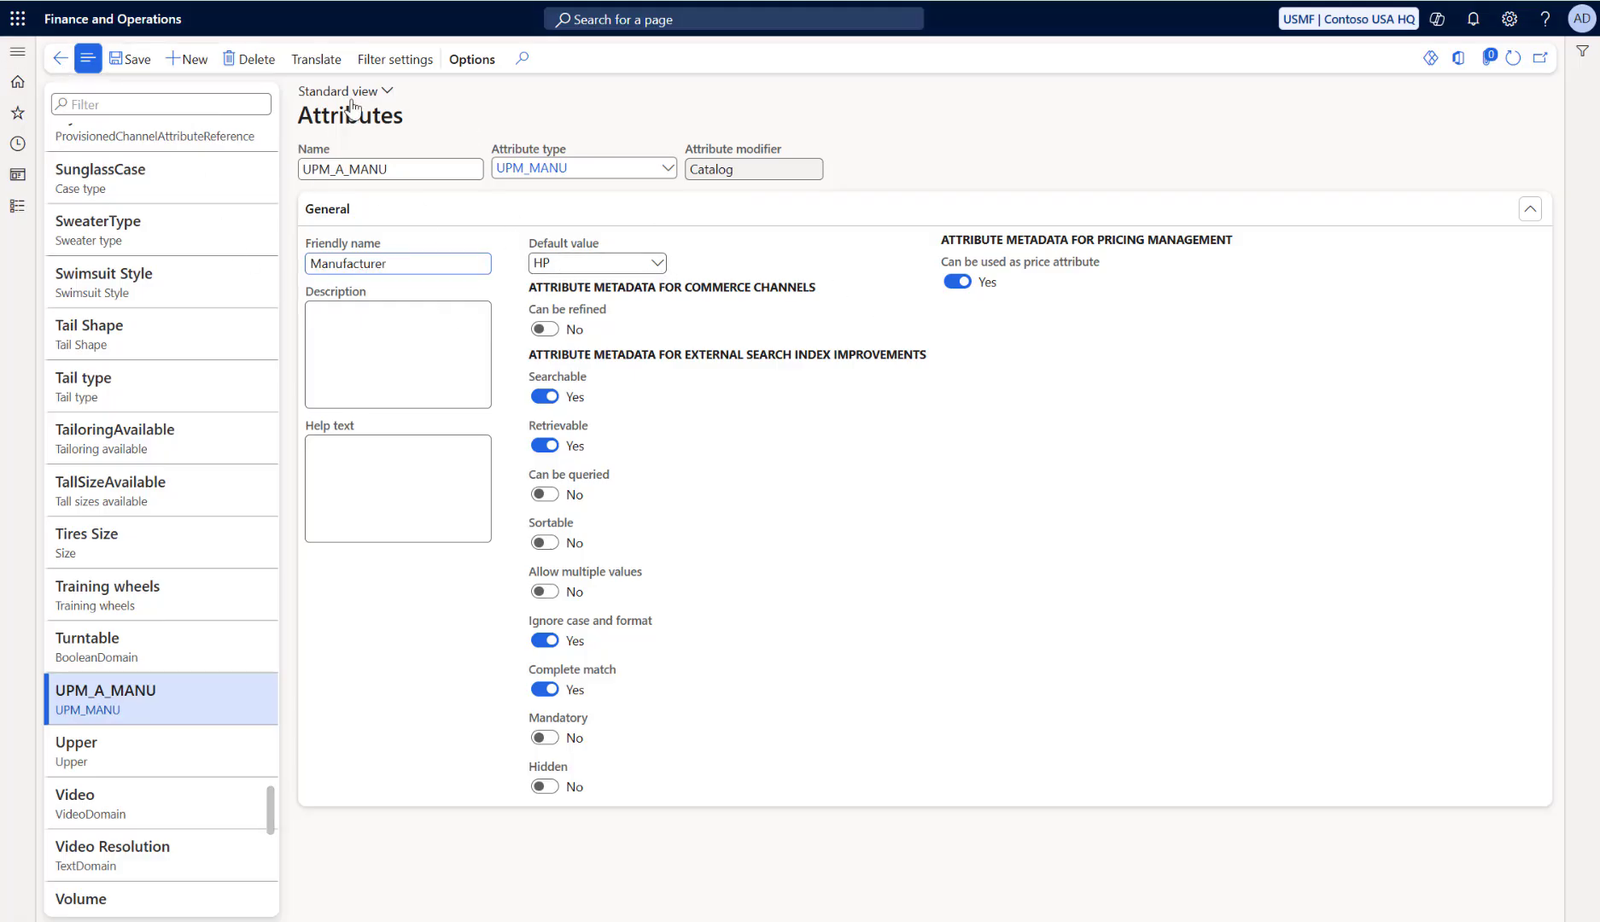
# Create and save a new attribute named UPM_A_BRAND with the attribute type UPM_BRAND
pyautogui.click(195, 60)
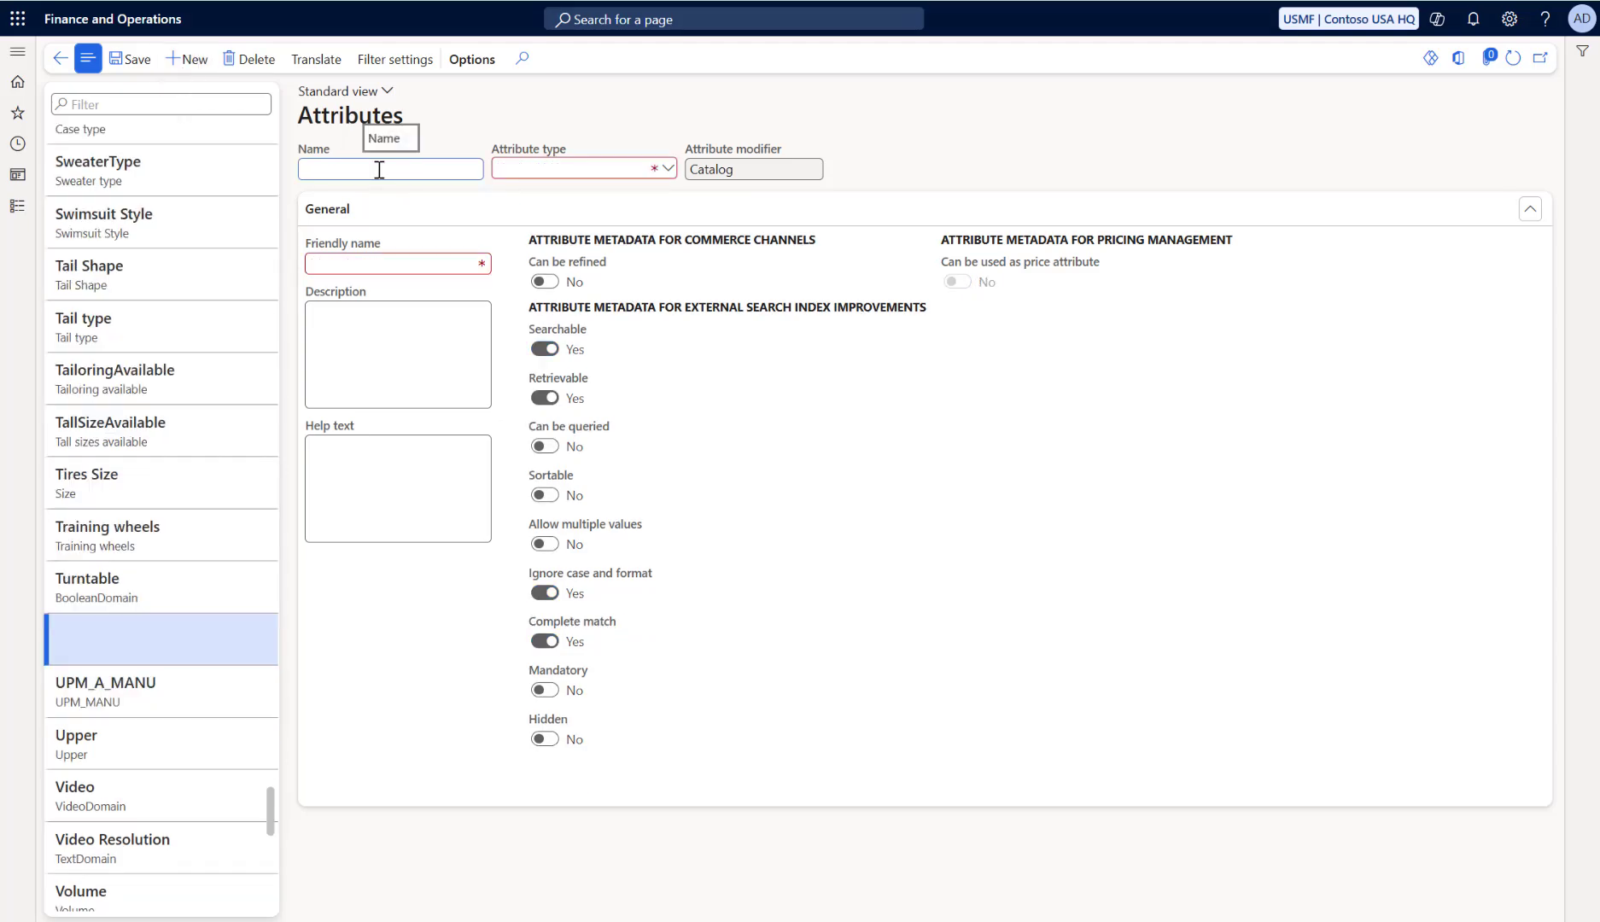
pyautogui.write('UPM_A_BRAND')
pyautogui.click(651, 168)
pyautogui.click(665, 170)
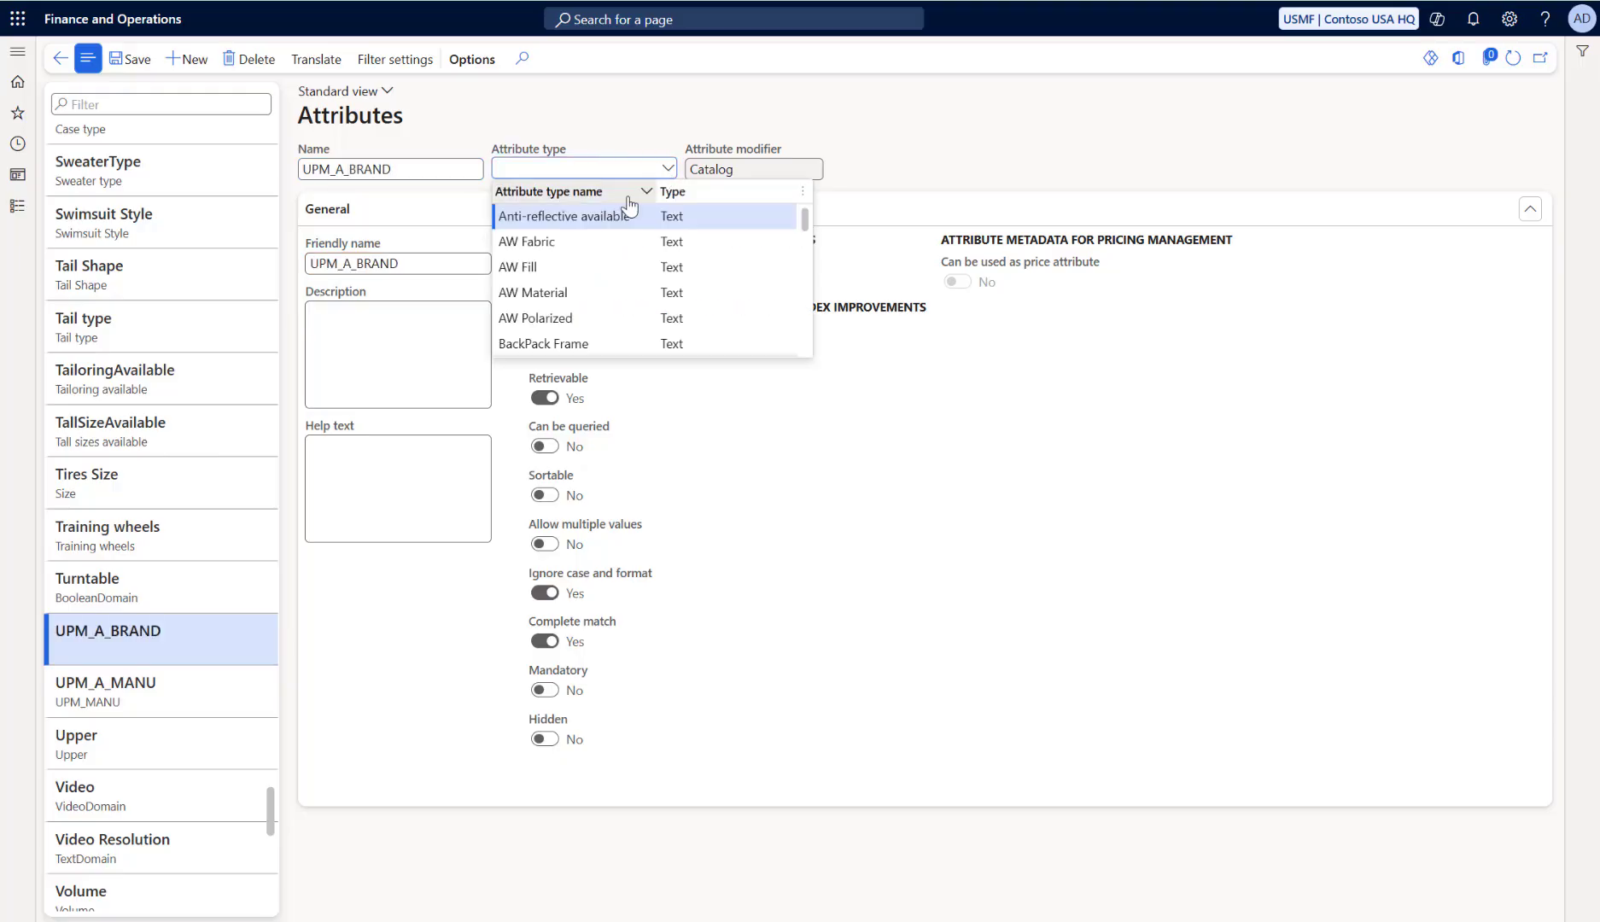
pyautogui.write('UPM')
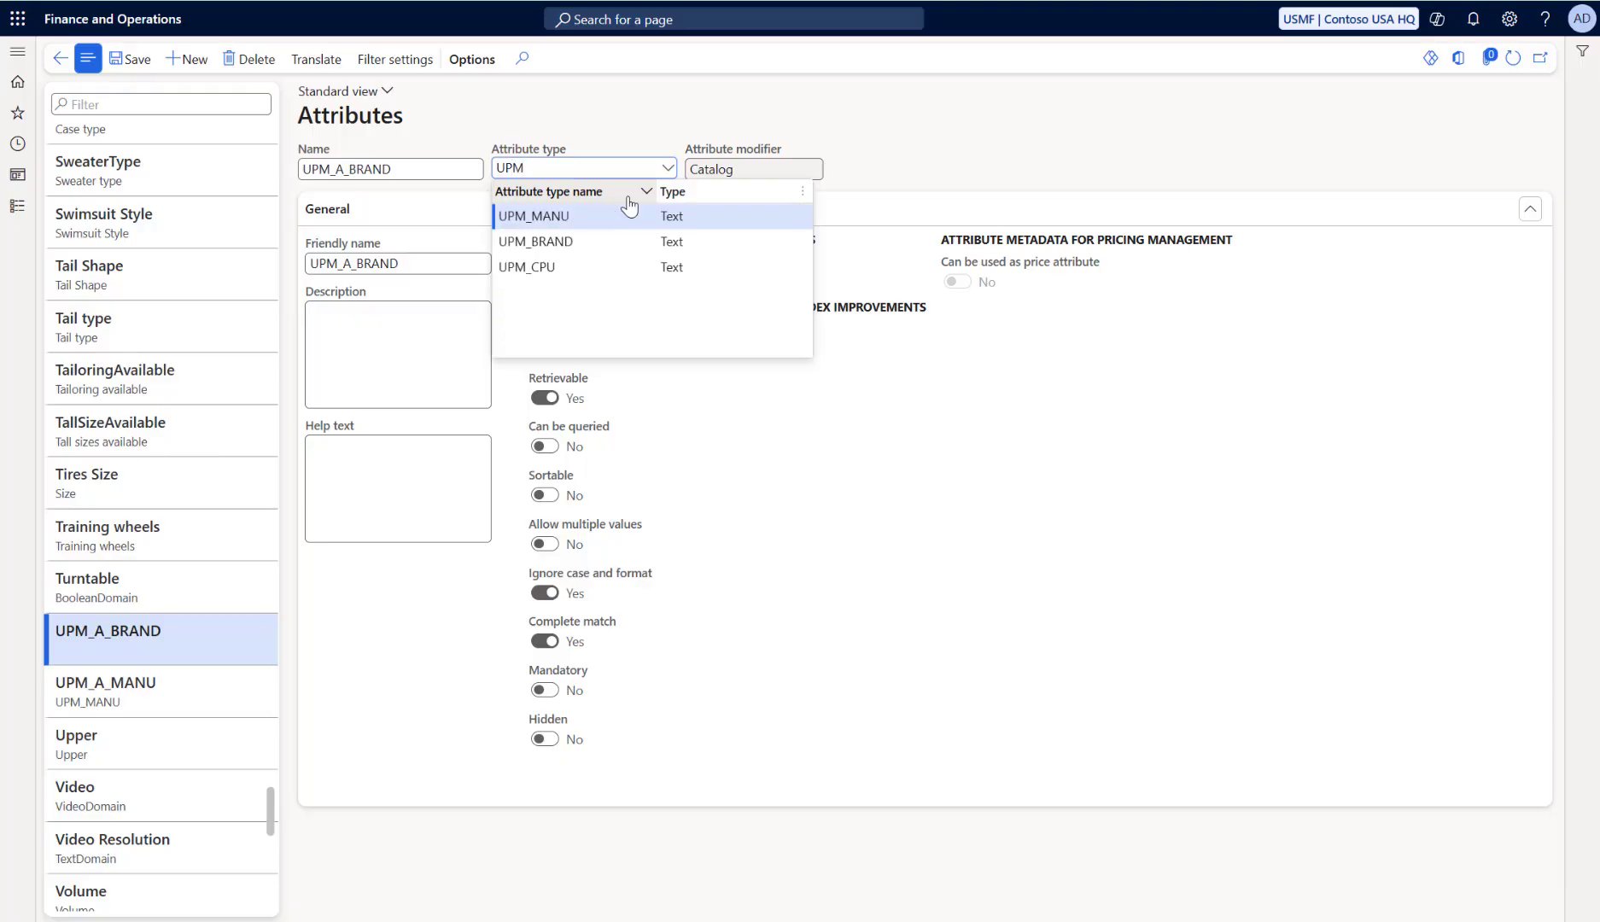
pyautogui.click(587, 242)
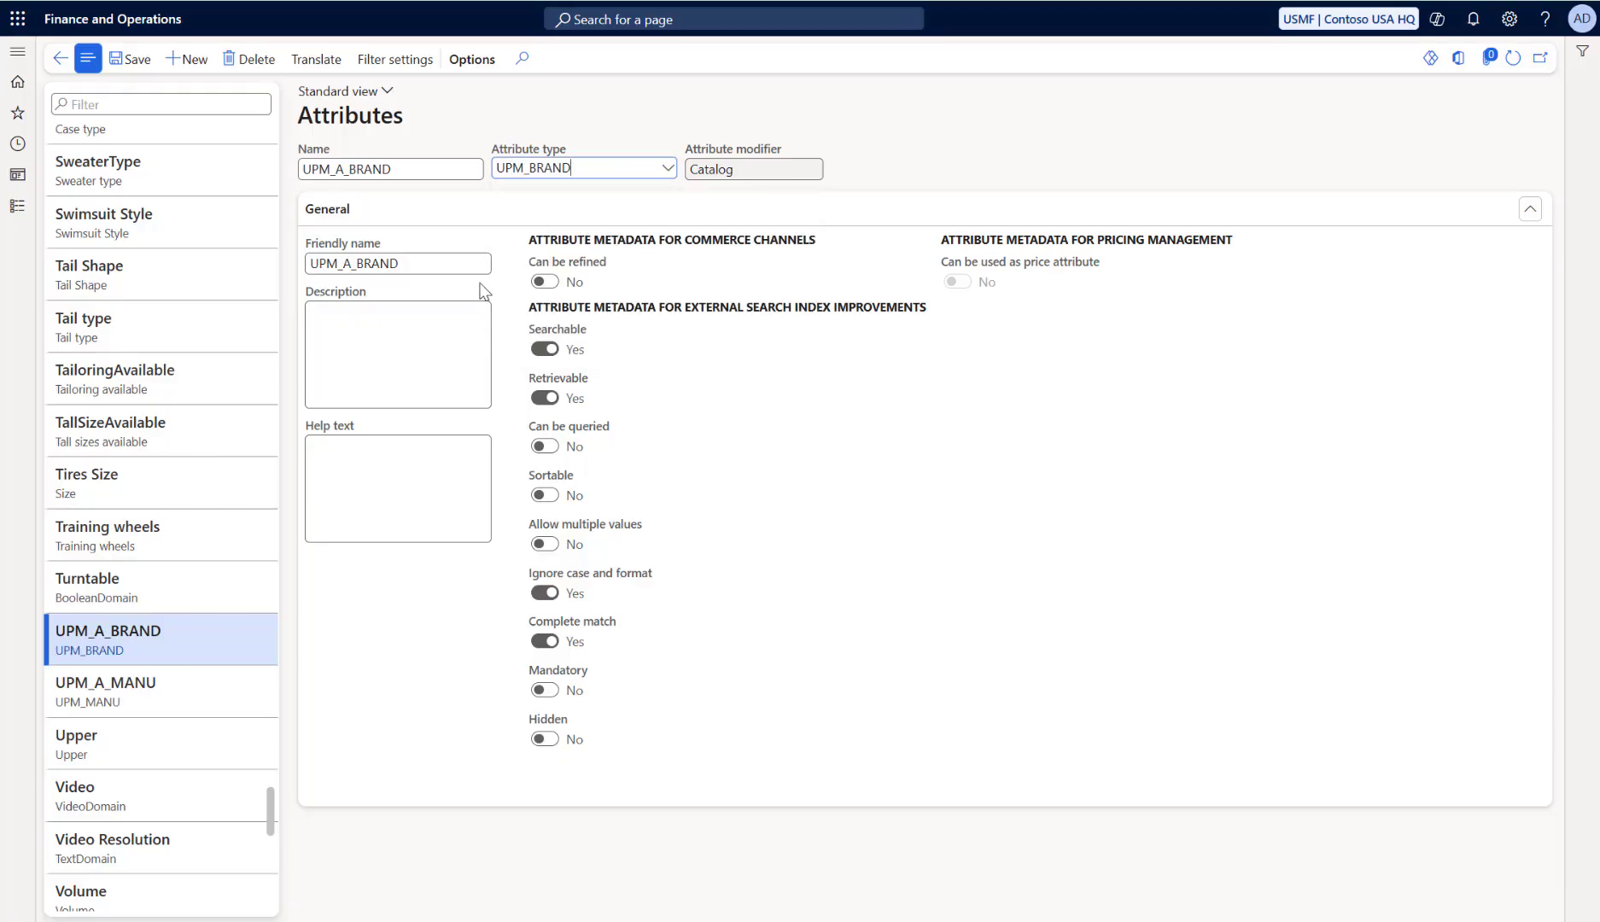
pyautogui.click(130, 59)
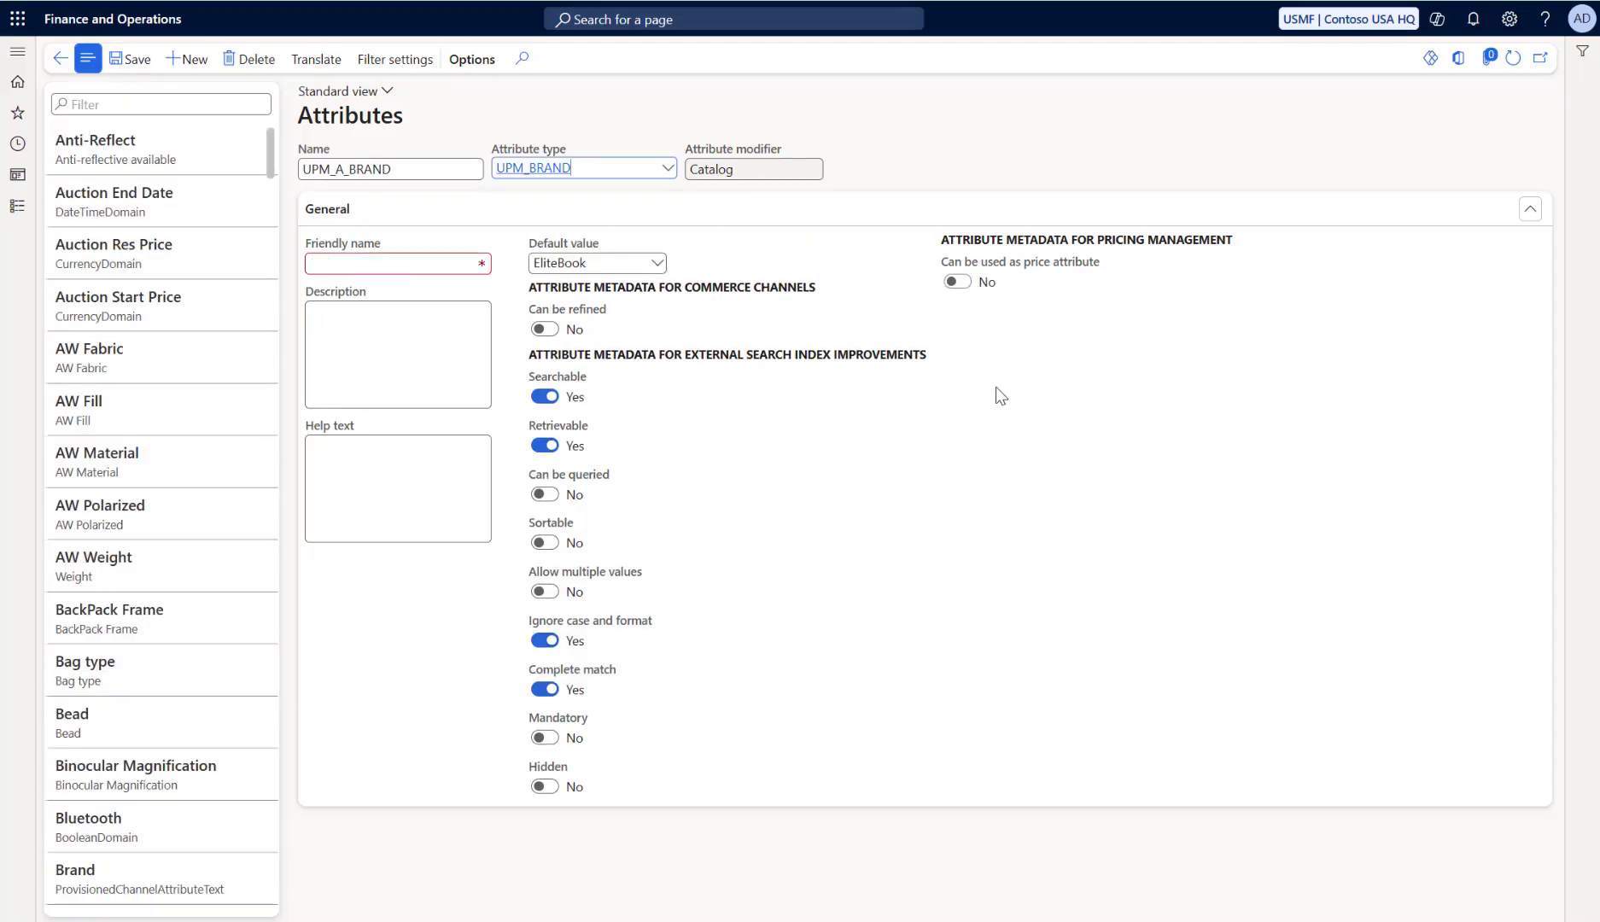
# Allow UPM_A_BRAND to be used as a price attribute and enter Brand as its friendly name
pyautogui.click(957, 283)
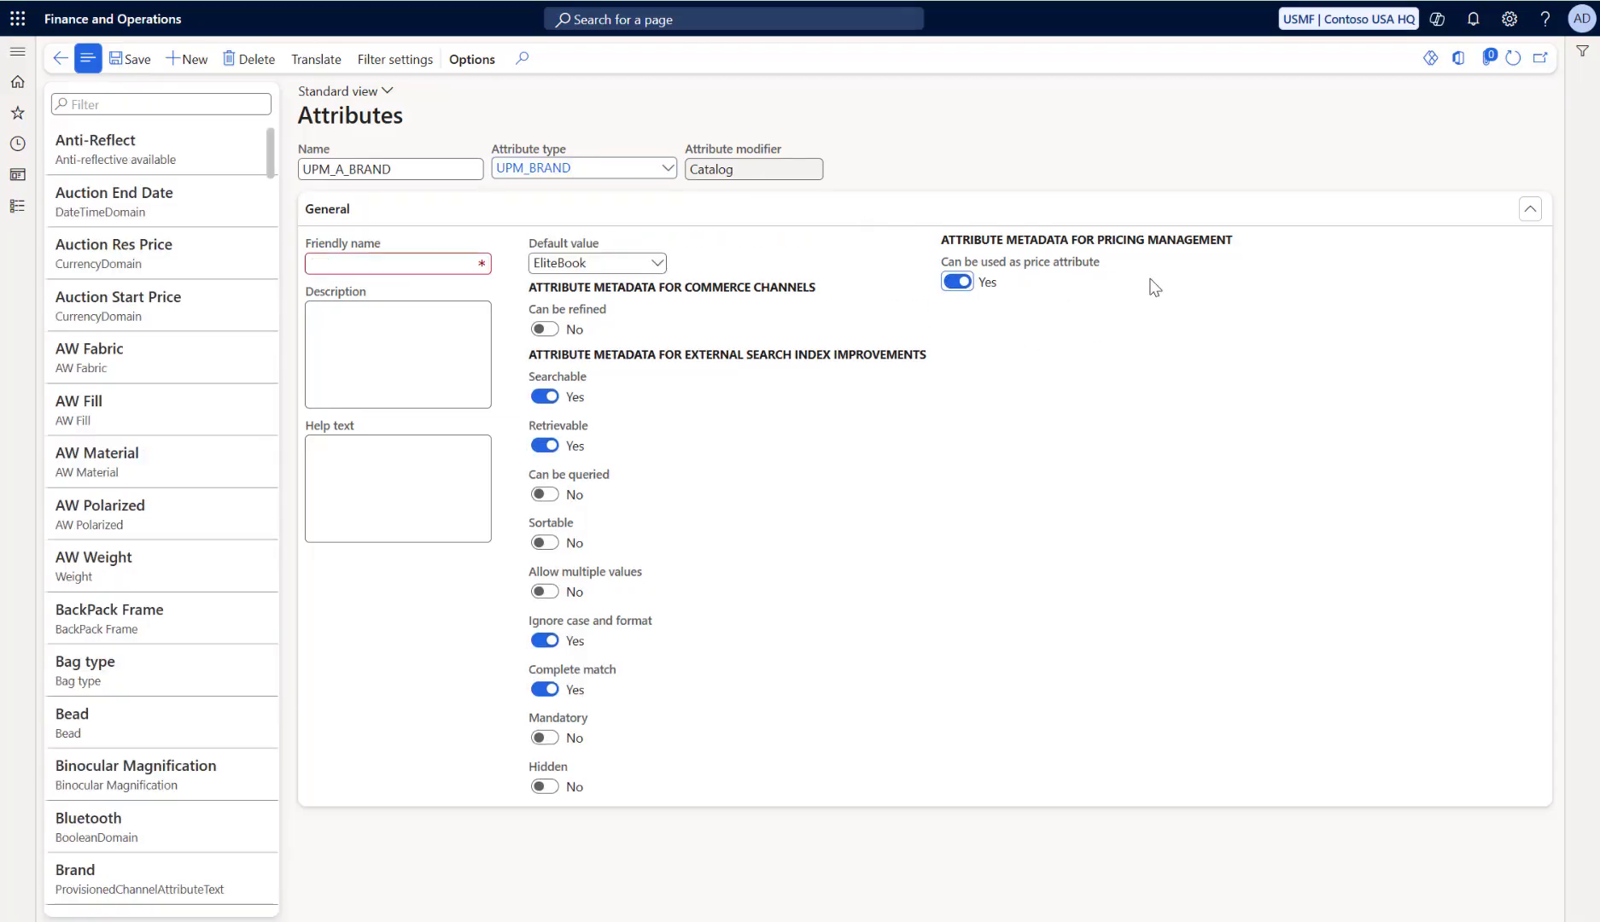
pyautogui.click(435, 264)
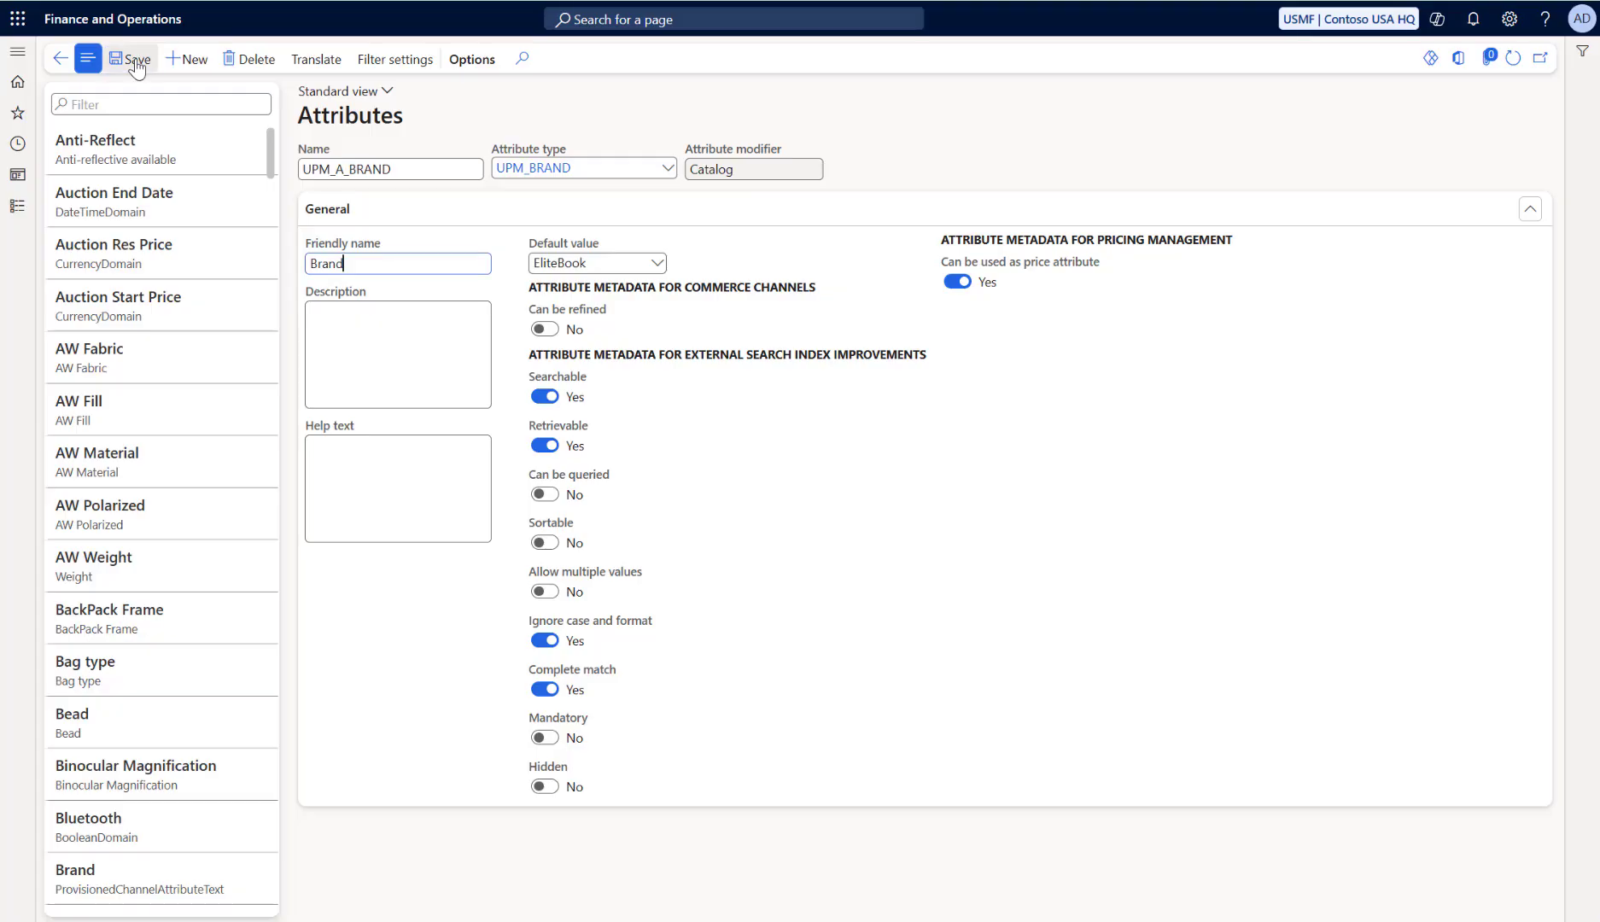
# Create and save a new attribute named UPM_A_CPU with the attribute type UPM_CPU
pyautogui.click(179, 58)
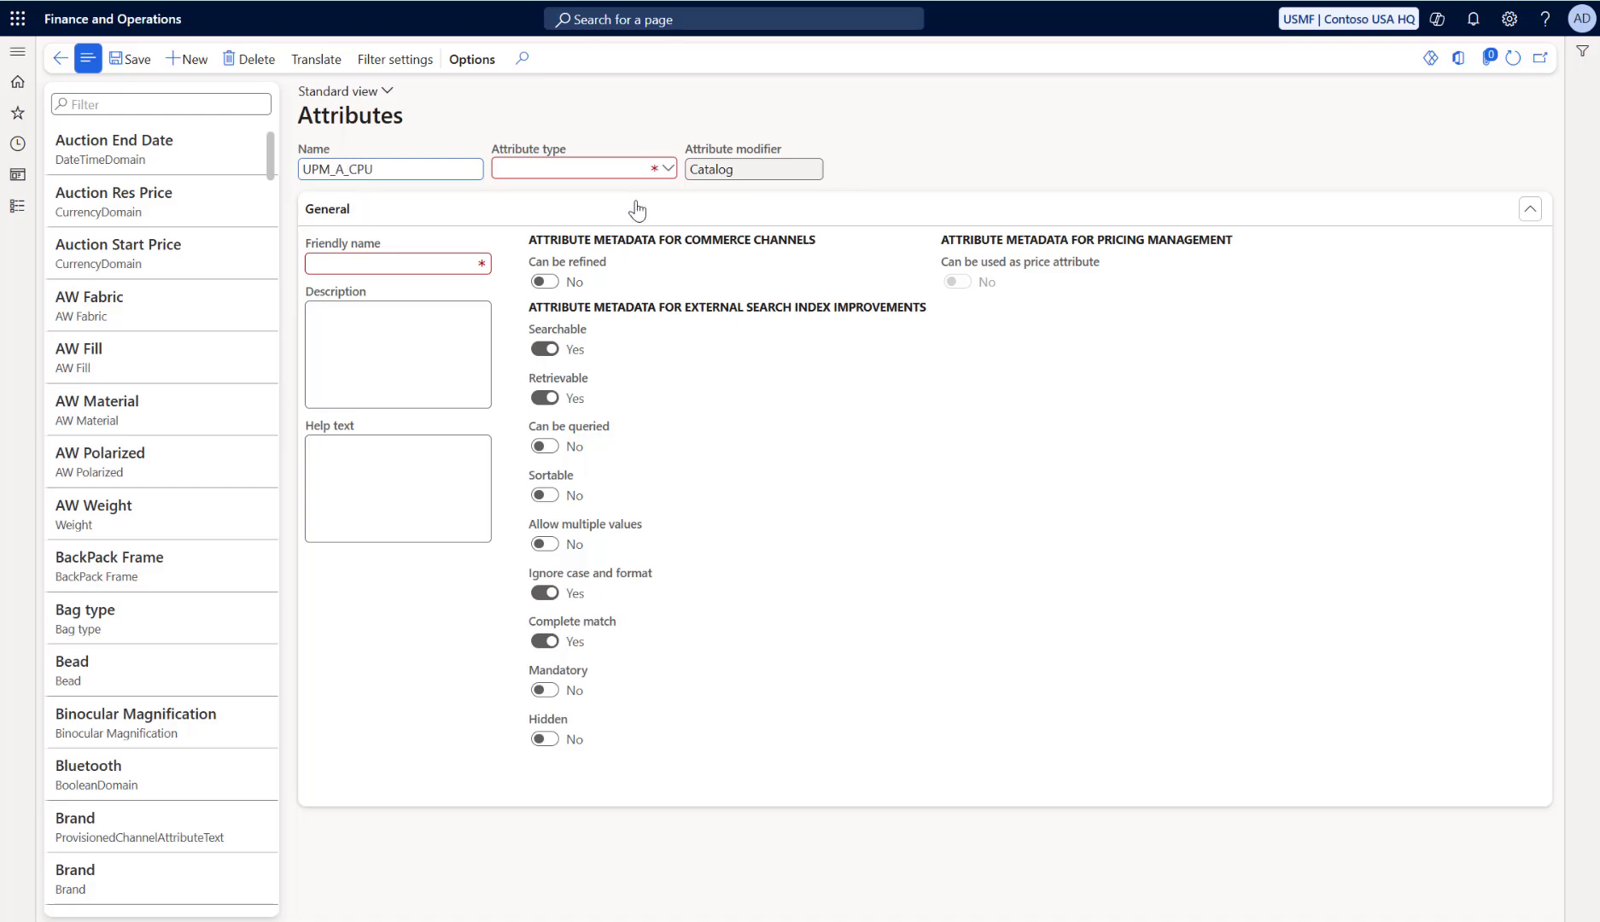
pyautogui.click(666, 168)
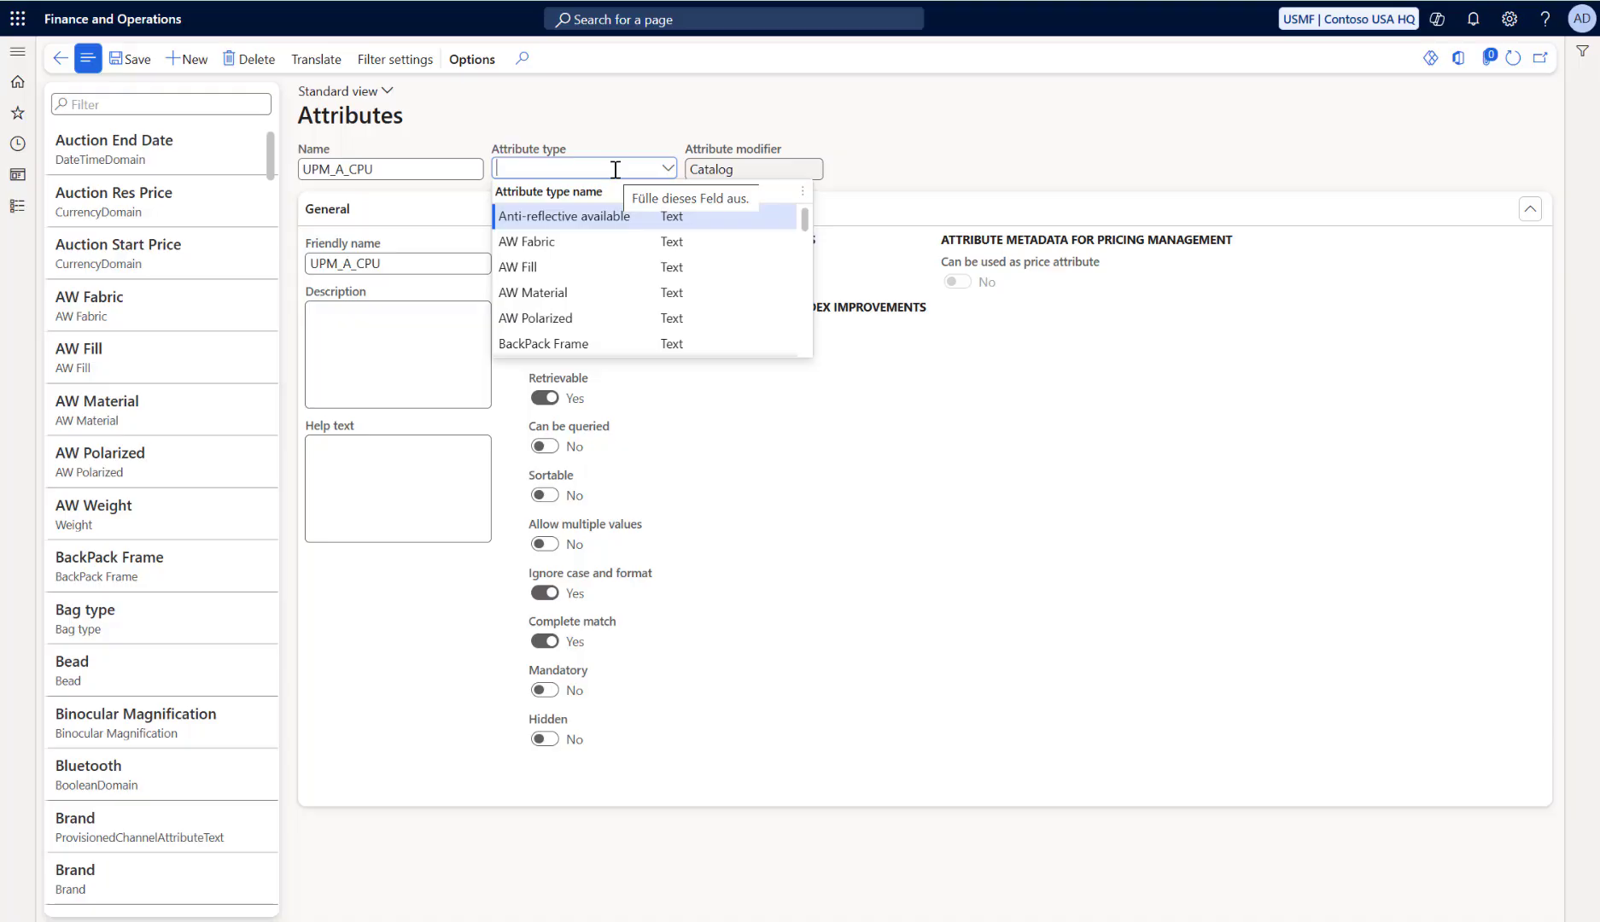
pyautogui.write('UPM_')
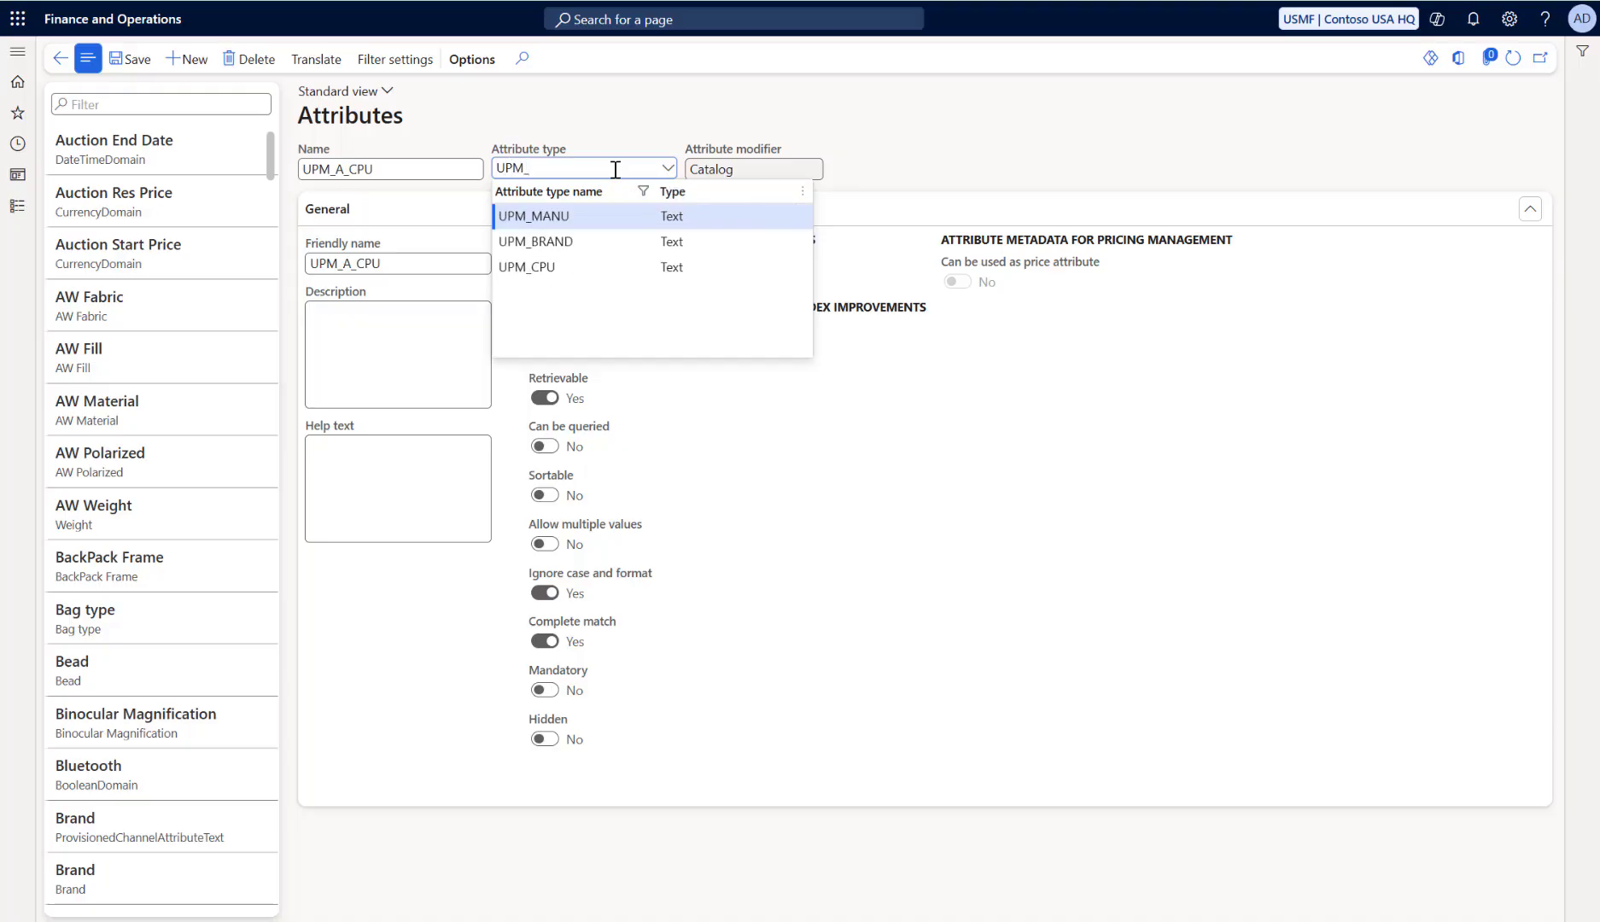
pyautogui.click(566, 267)
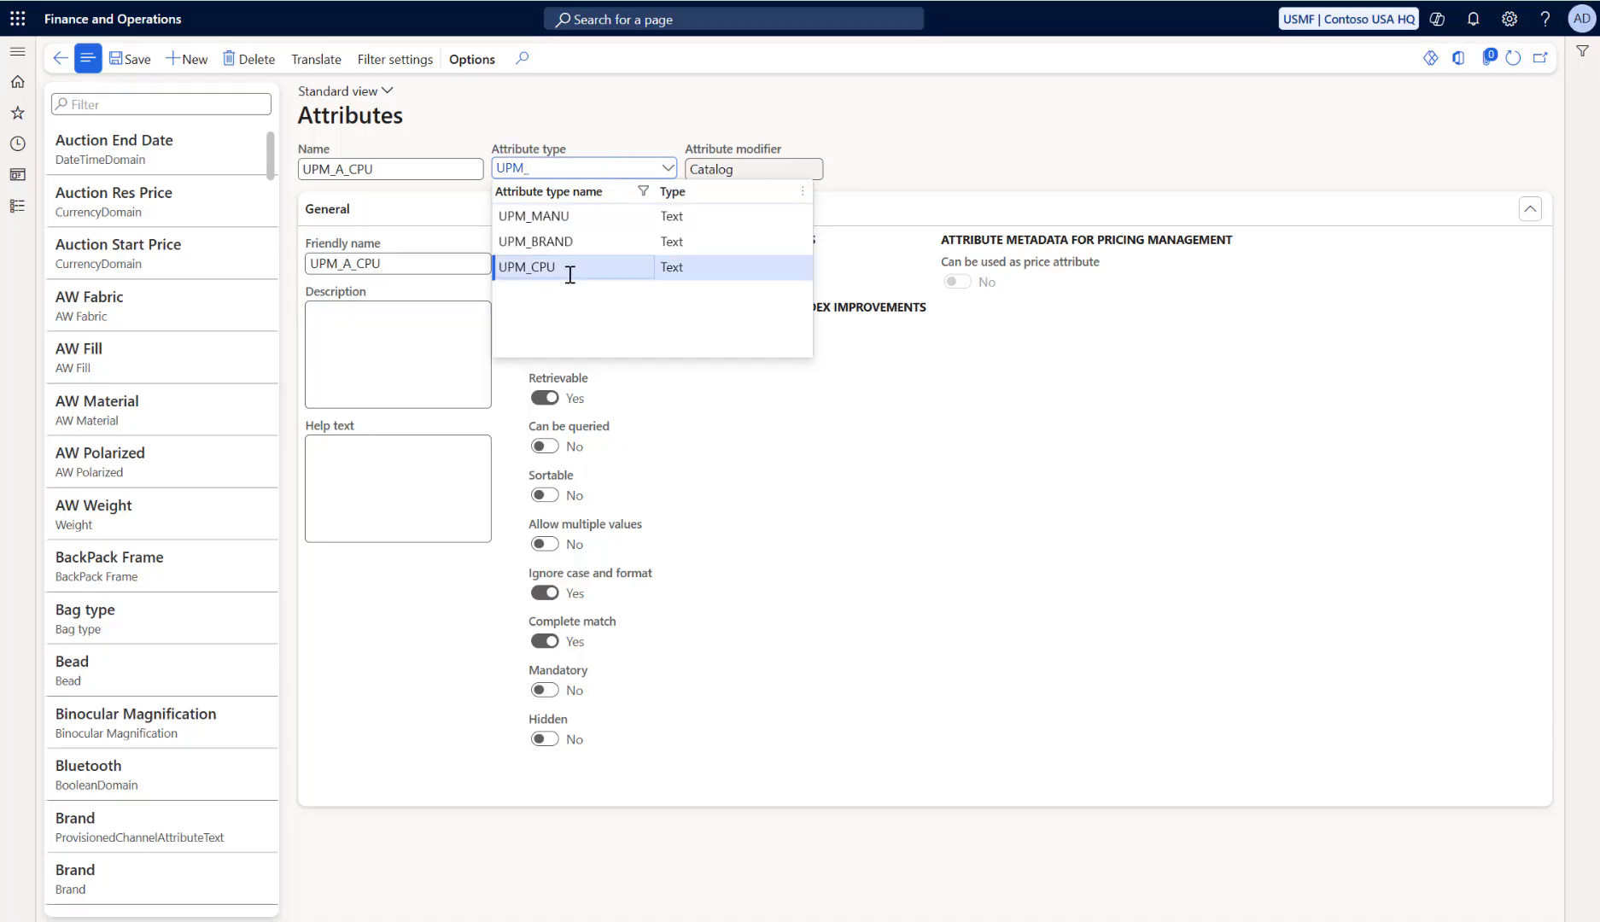
pyautogui.click(130, 59)
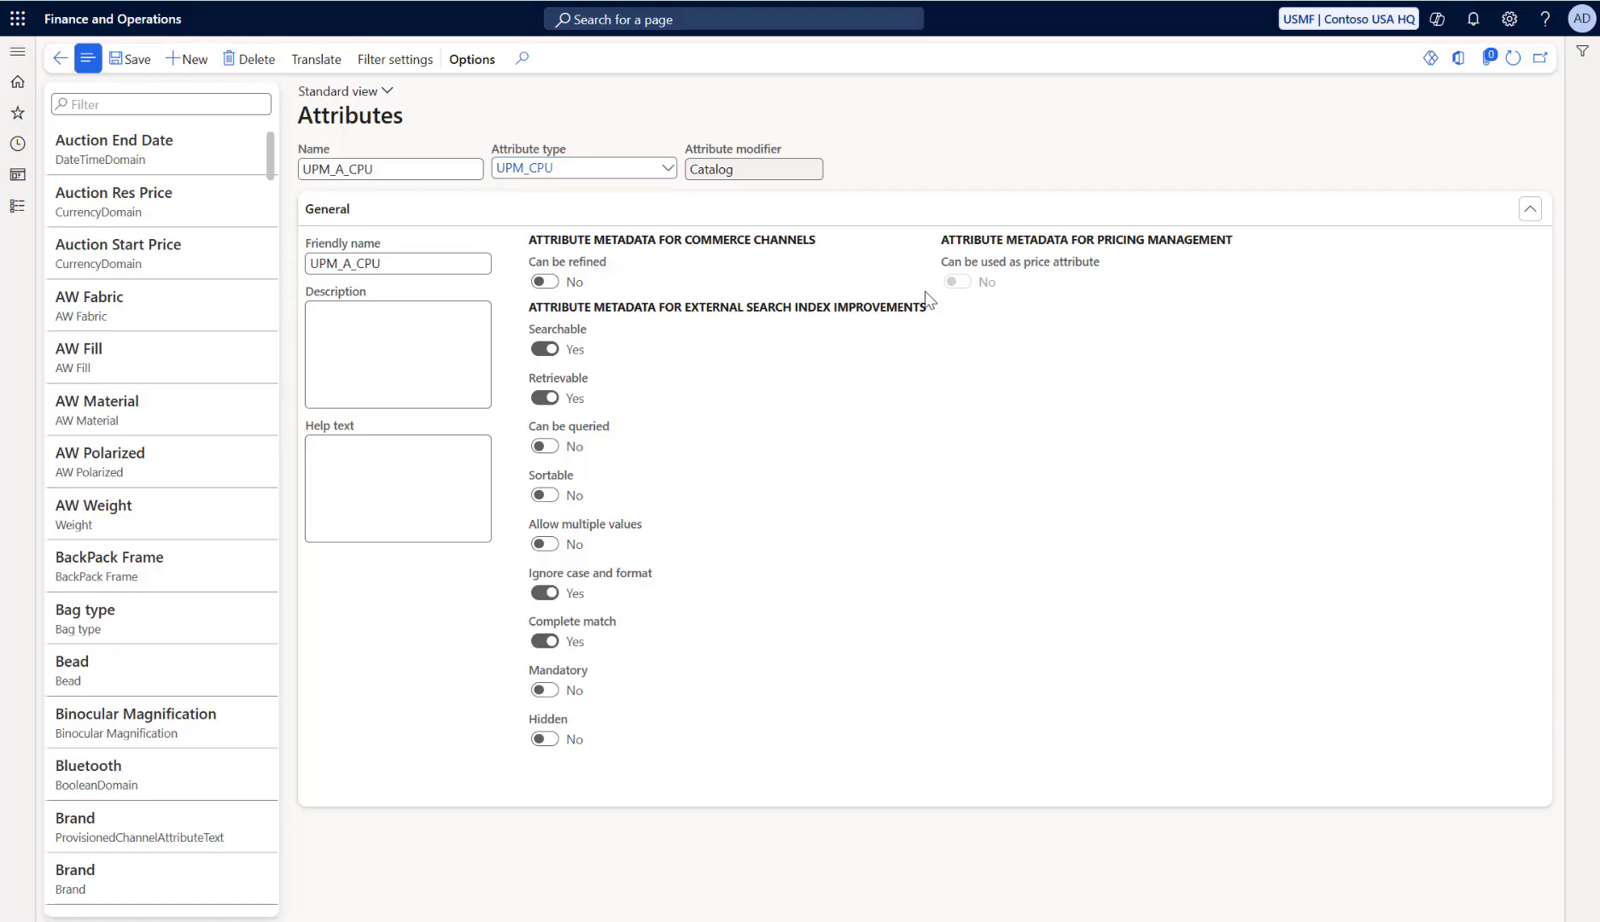
# Allow UPM_A_CPU to be used as a price attribute and enter CPU Type as its friendly name
pyautogui.click(957, 282)
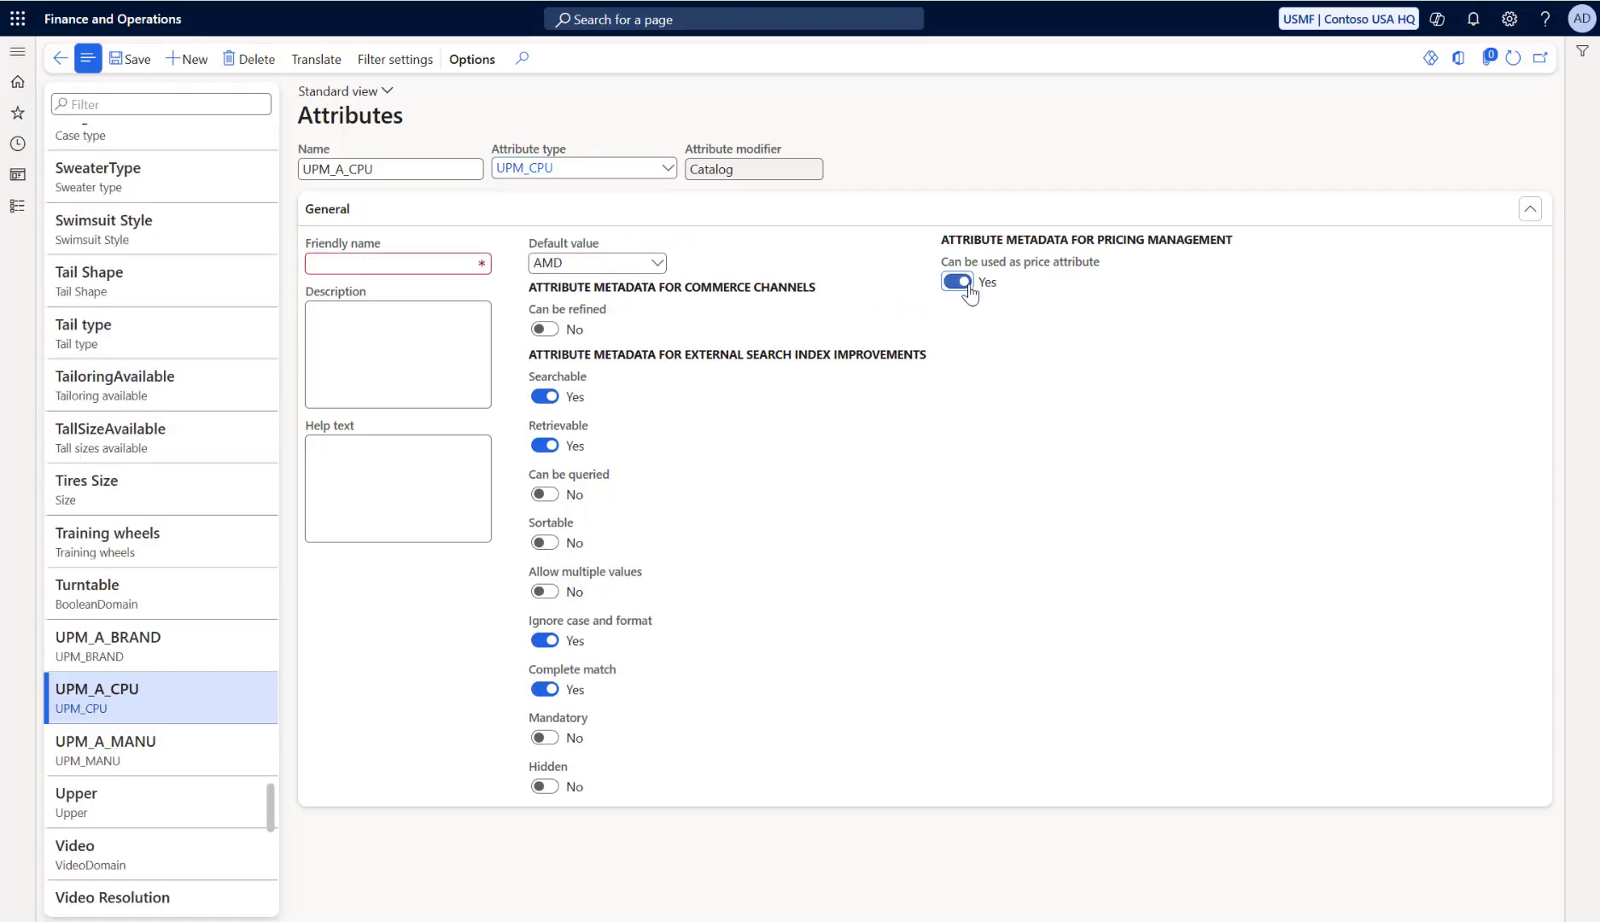
pyautogui.click(394, 266)
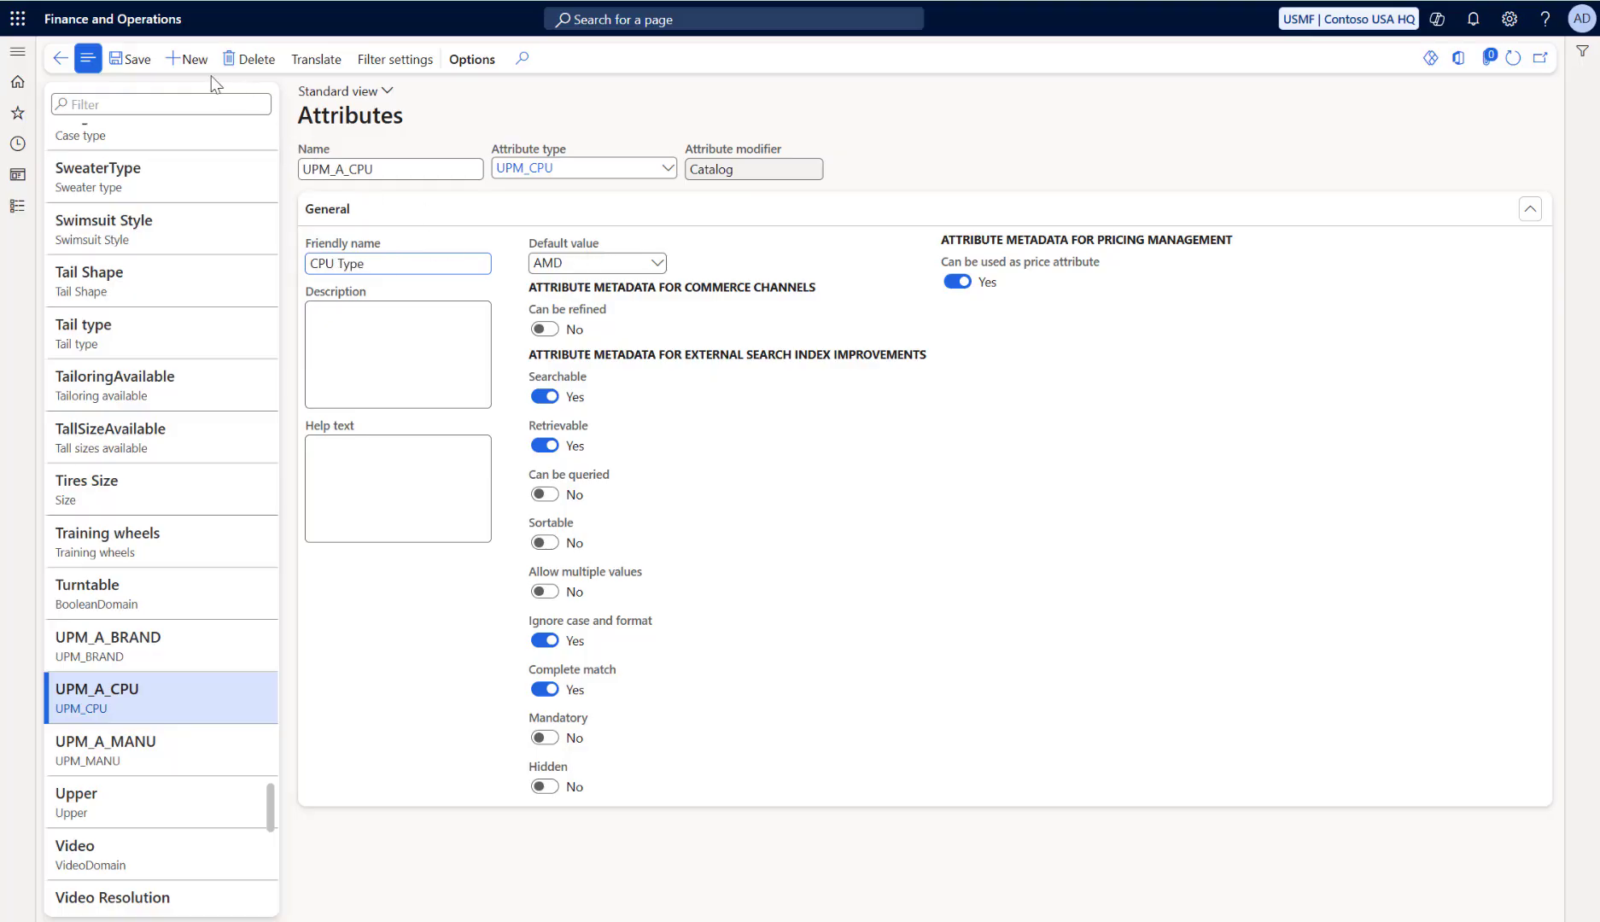
# Filter the attribute list by the name UPM
pyautogui.click(107, 108)
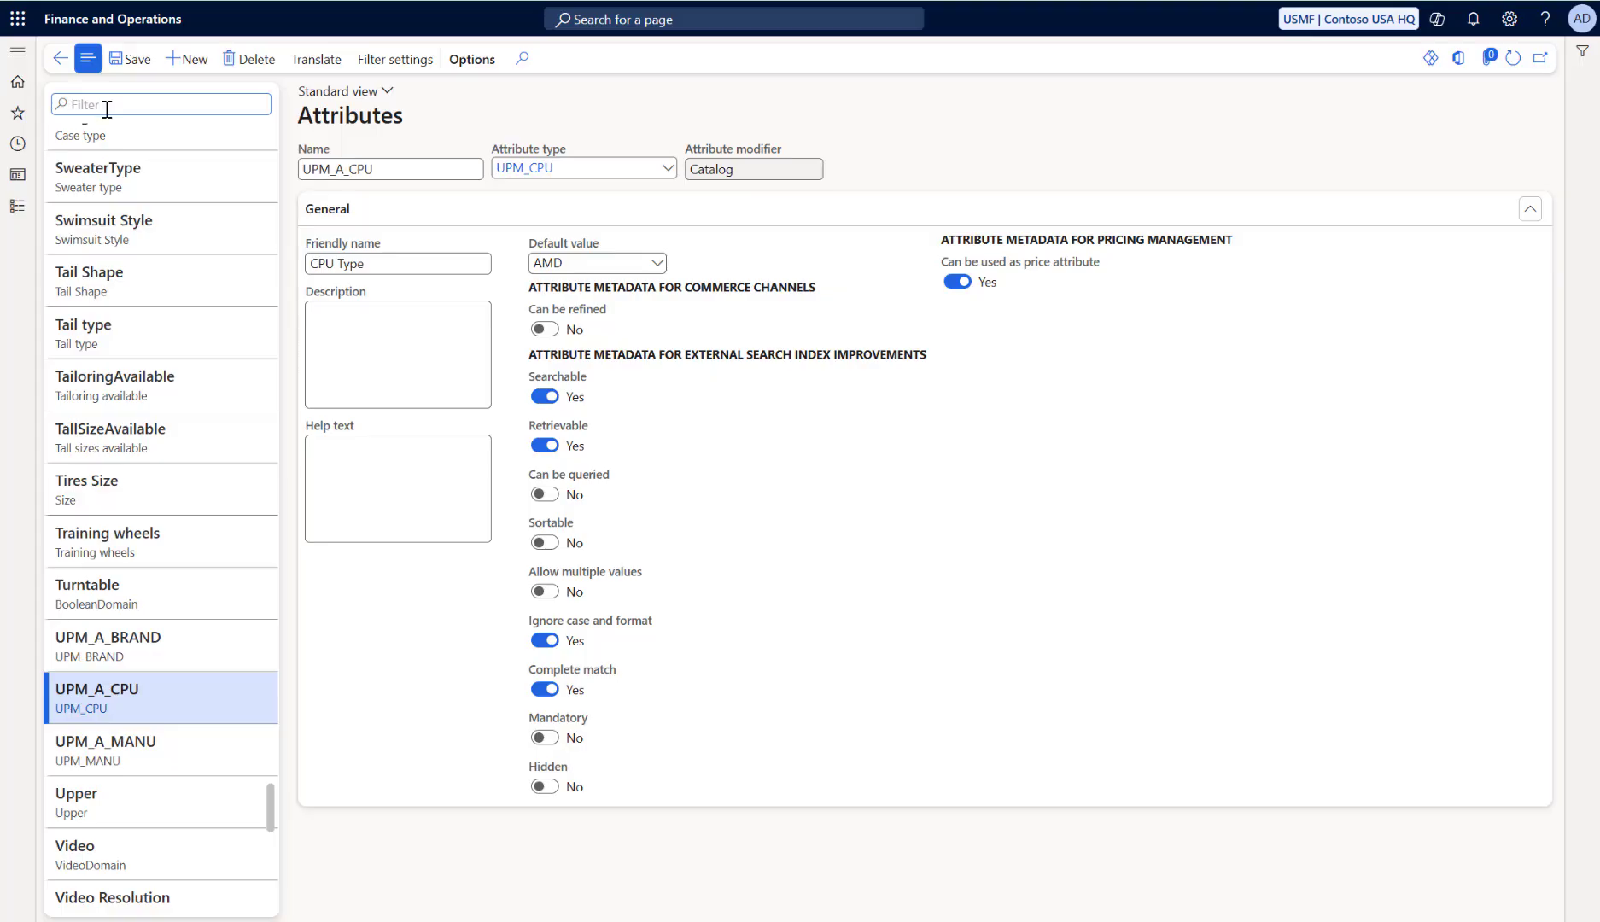
pyautogui.write('UM')
pyautogui.press('BackSpace')
pyautogui.write('OM')
pyautogui.press('BackSpace')
pyautogui.press('BackSpace')
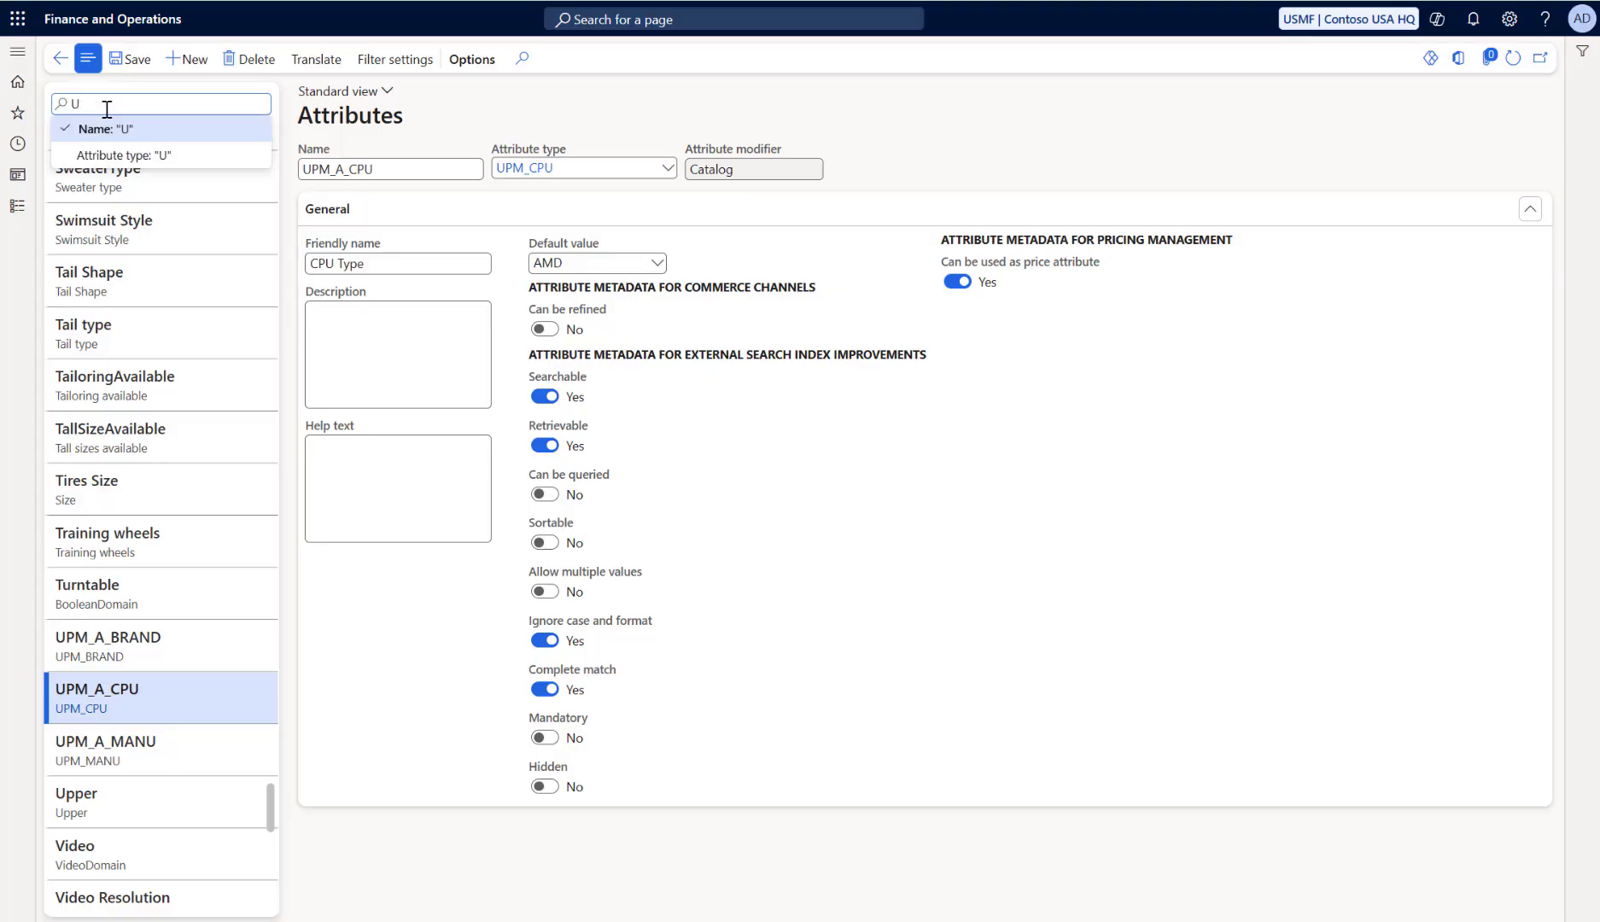
pyautogui.write('PM')
pyautogui.press('Return')
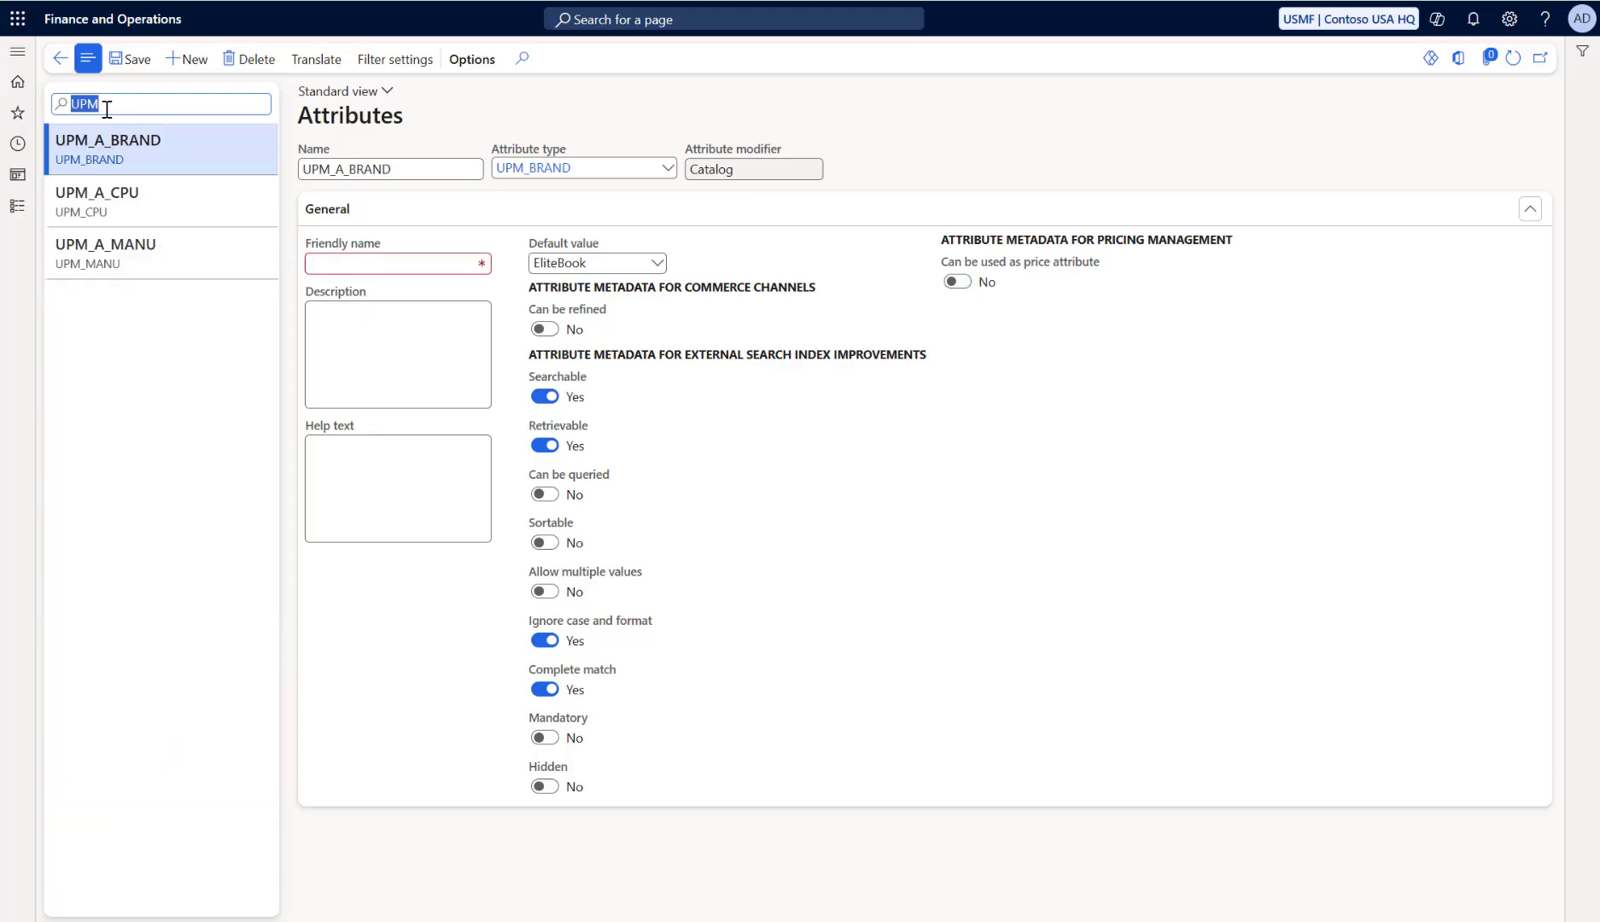
# Set the friendly name of UPM_A_MANU to Manufactuer, allow its use as a price attribute, and save it
pyautogui.click(139, 249)
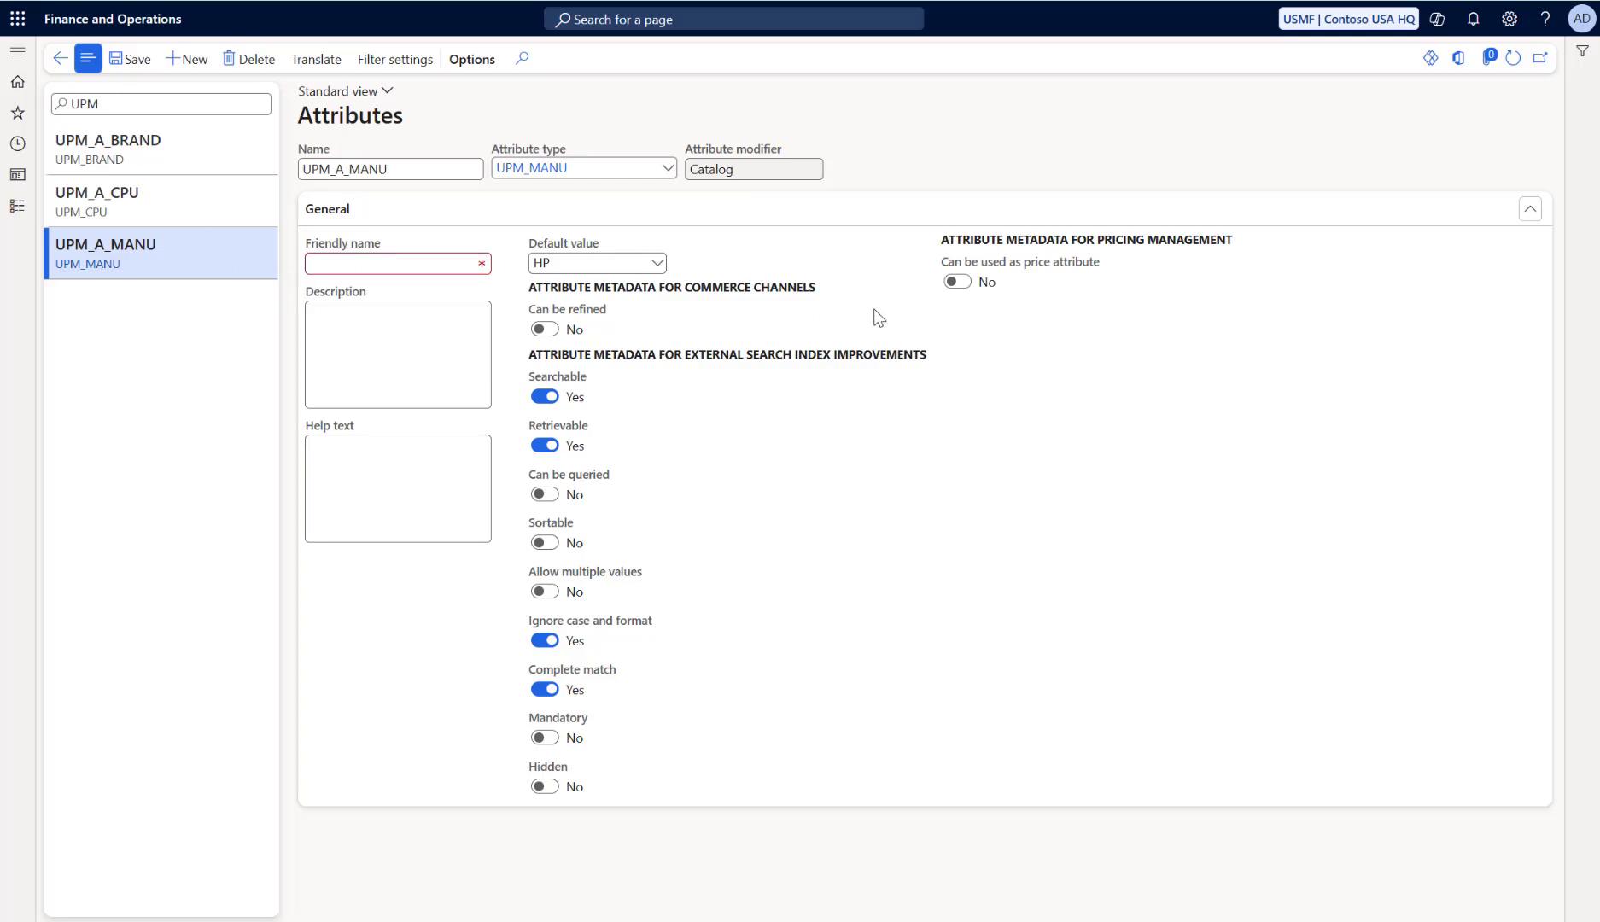
pyautogui.click(396, 263)
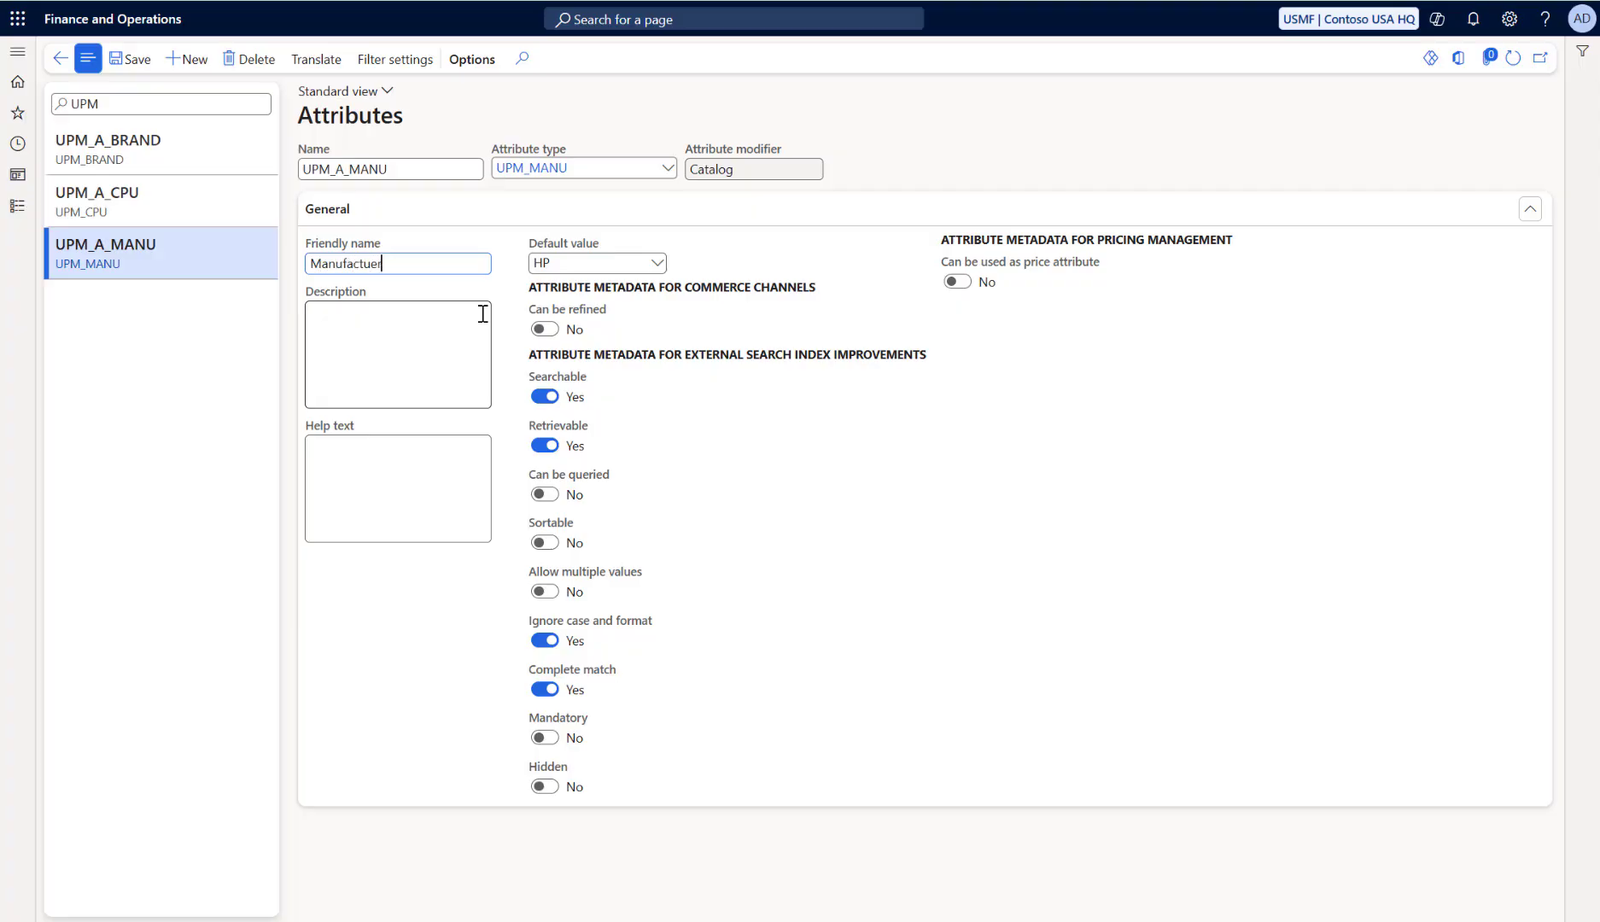
pyautogui.write('Manufactuer')
pyautogui.click(956, 282)
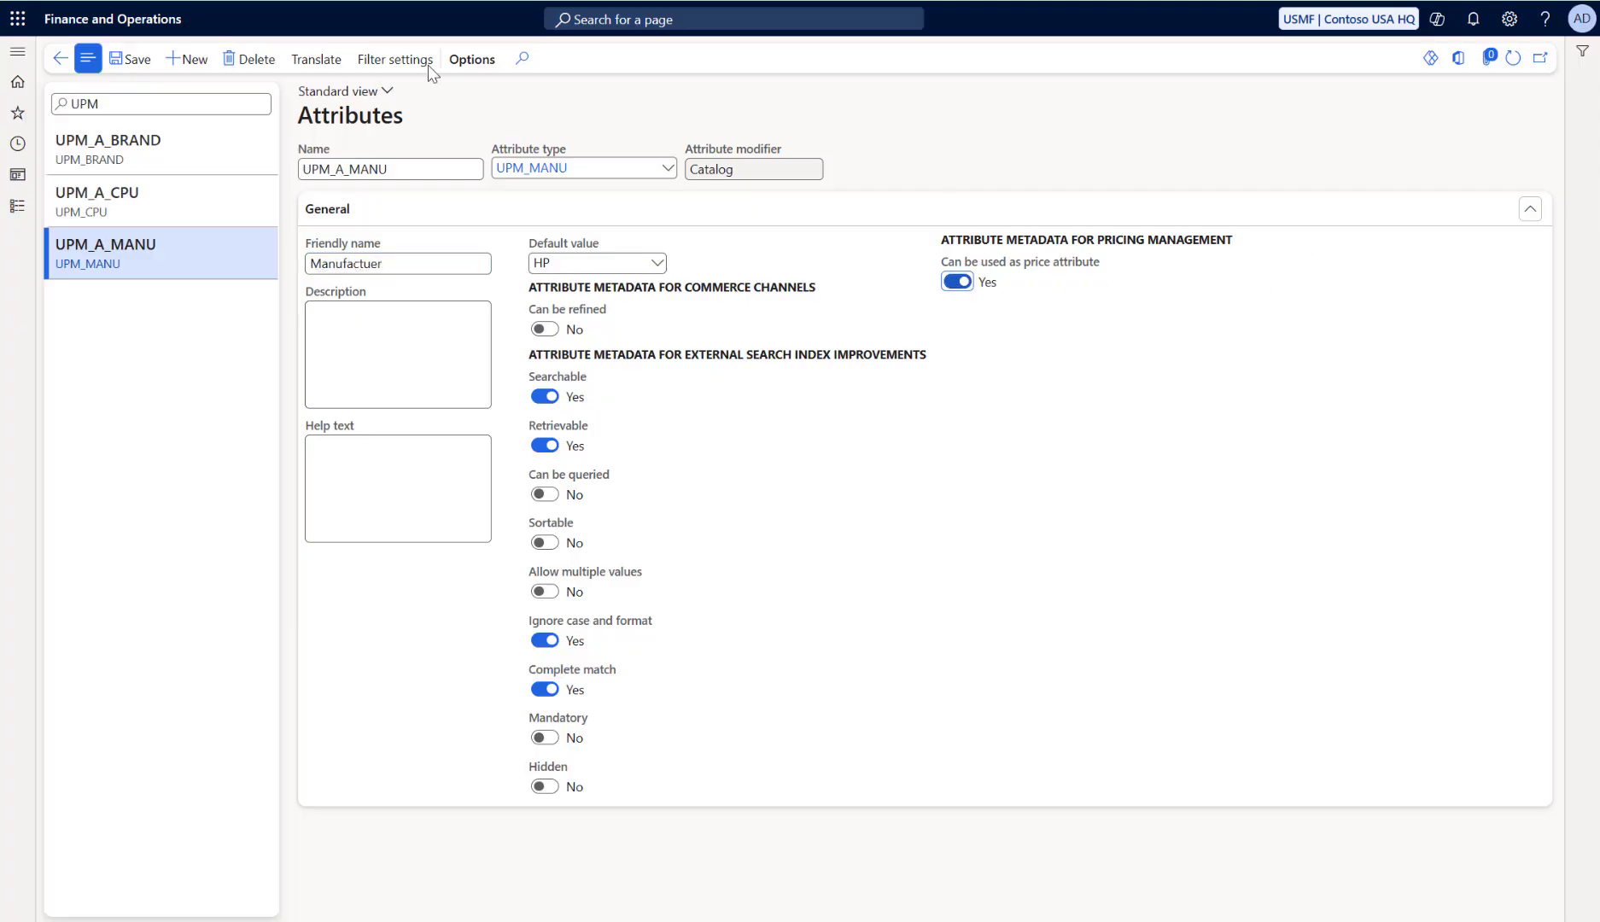
pyautogui.click(130, 59)
# Set the friendly name of UPM_A_CPU to CPU, allow its use as a price attribute, and save it
pyautogui.click(136, 189)
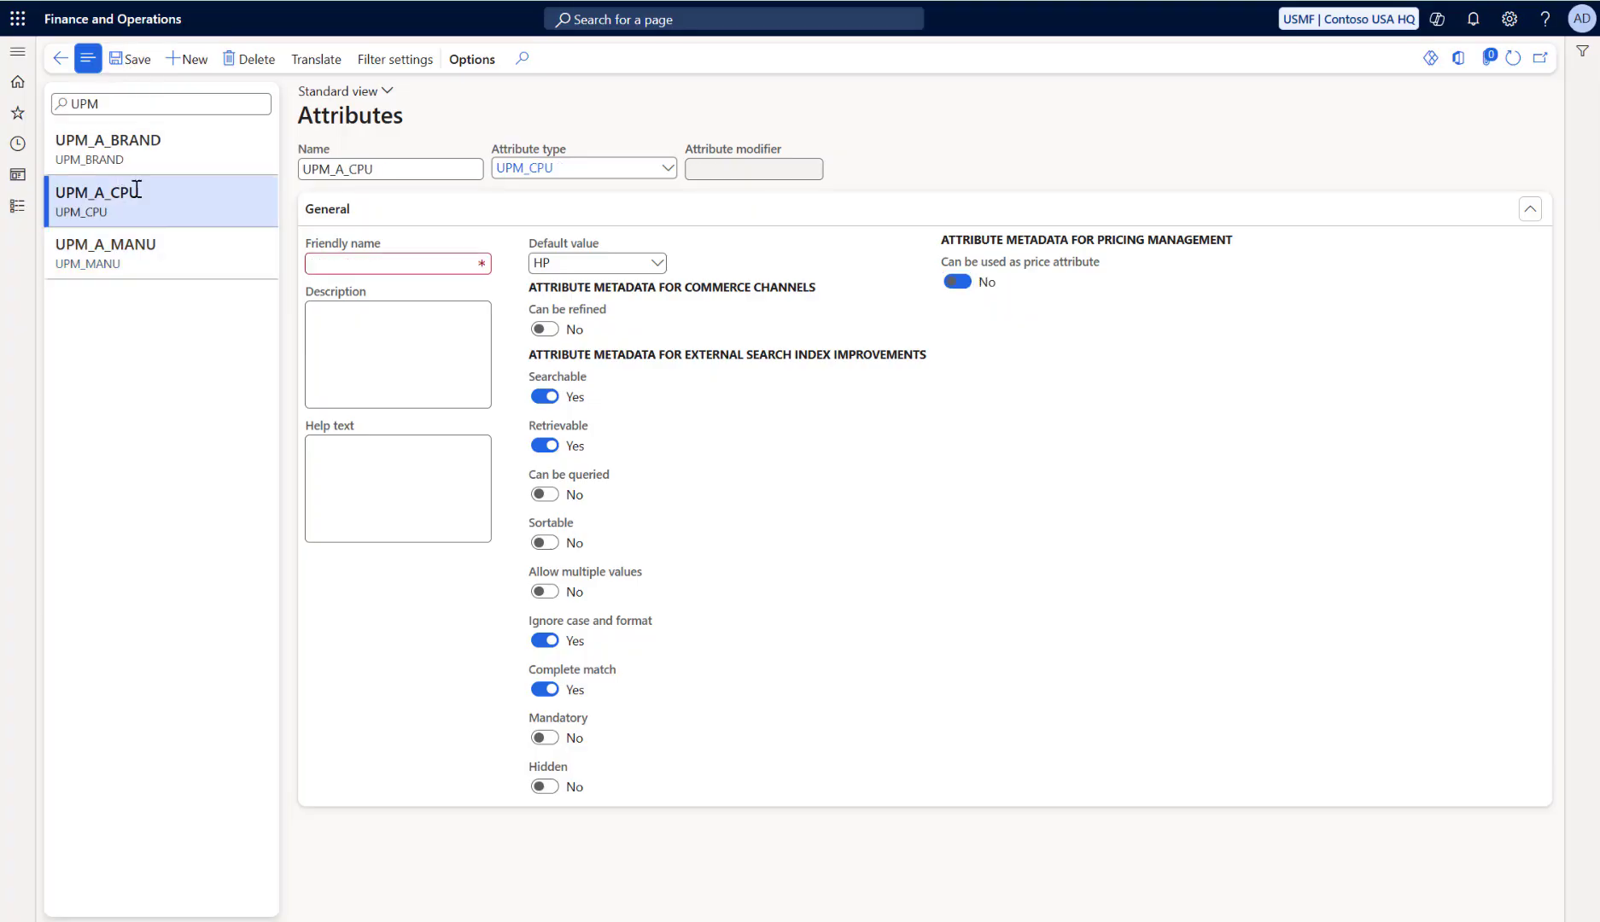
pyautogui.click(315, 263)
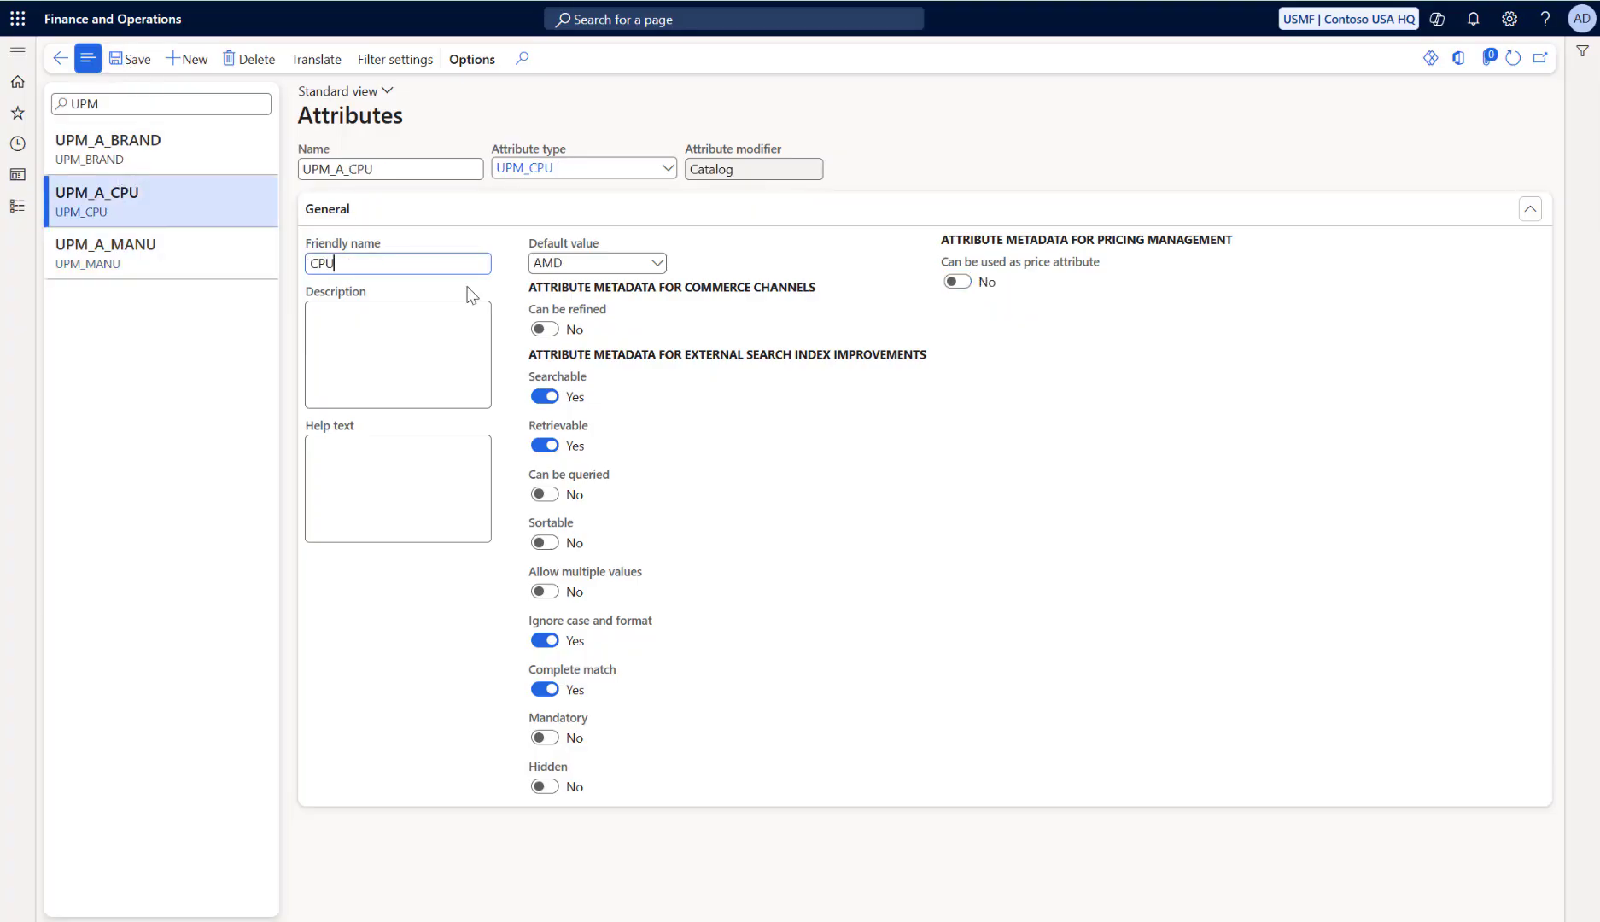
pyautogui.click(957, 282)
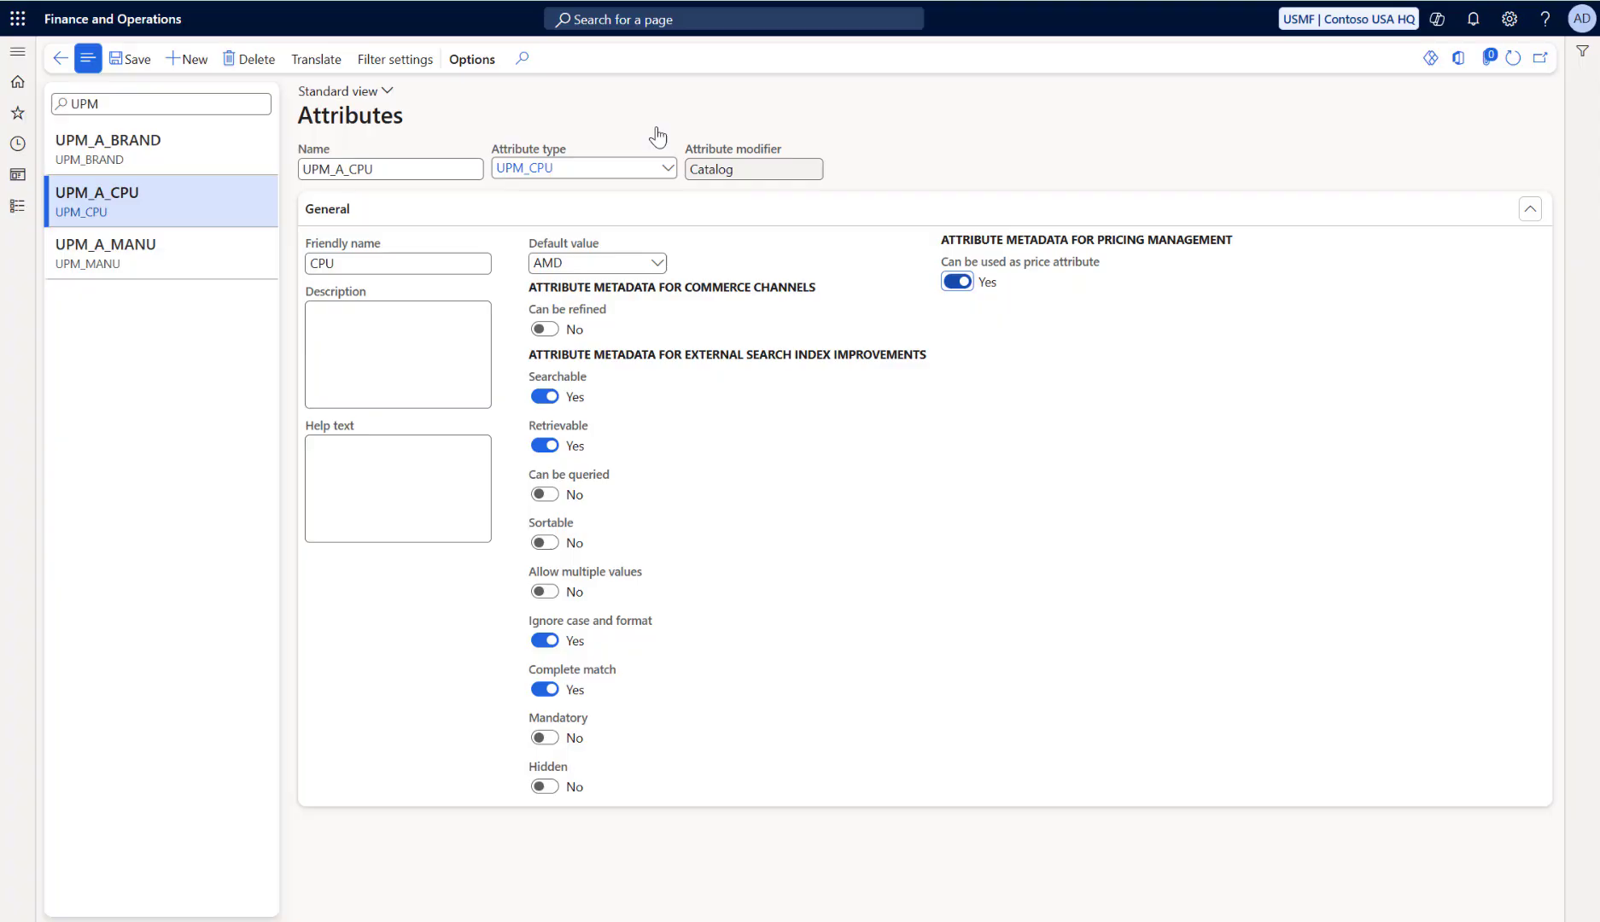
pyautogui.click(137, 59)
# Set the friendly name of UPM_A_BRAND to Brand, allow its use as a price attribute, and save it
pyautogui.click(122, 152)
pyautogui.click(337, 266)
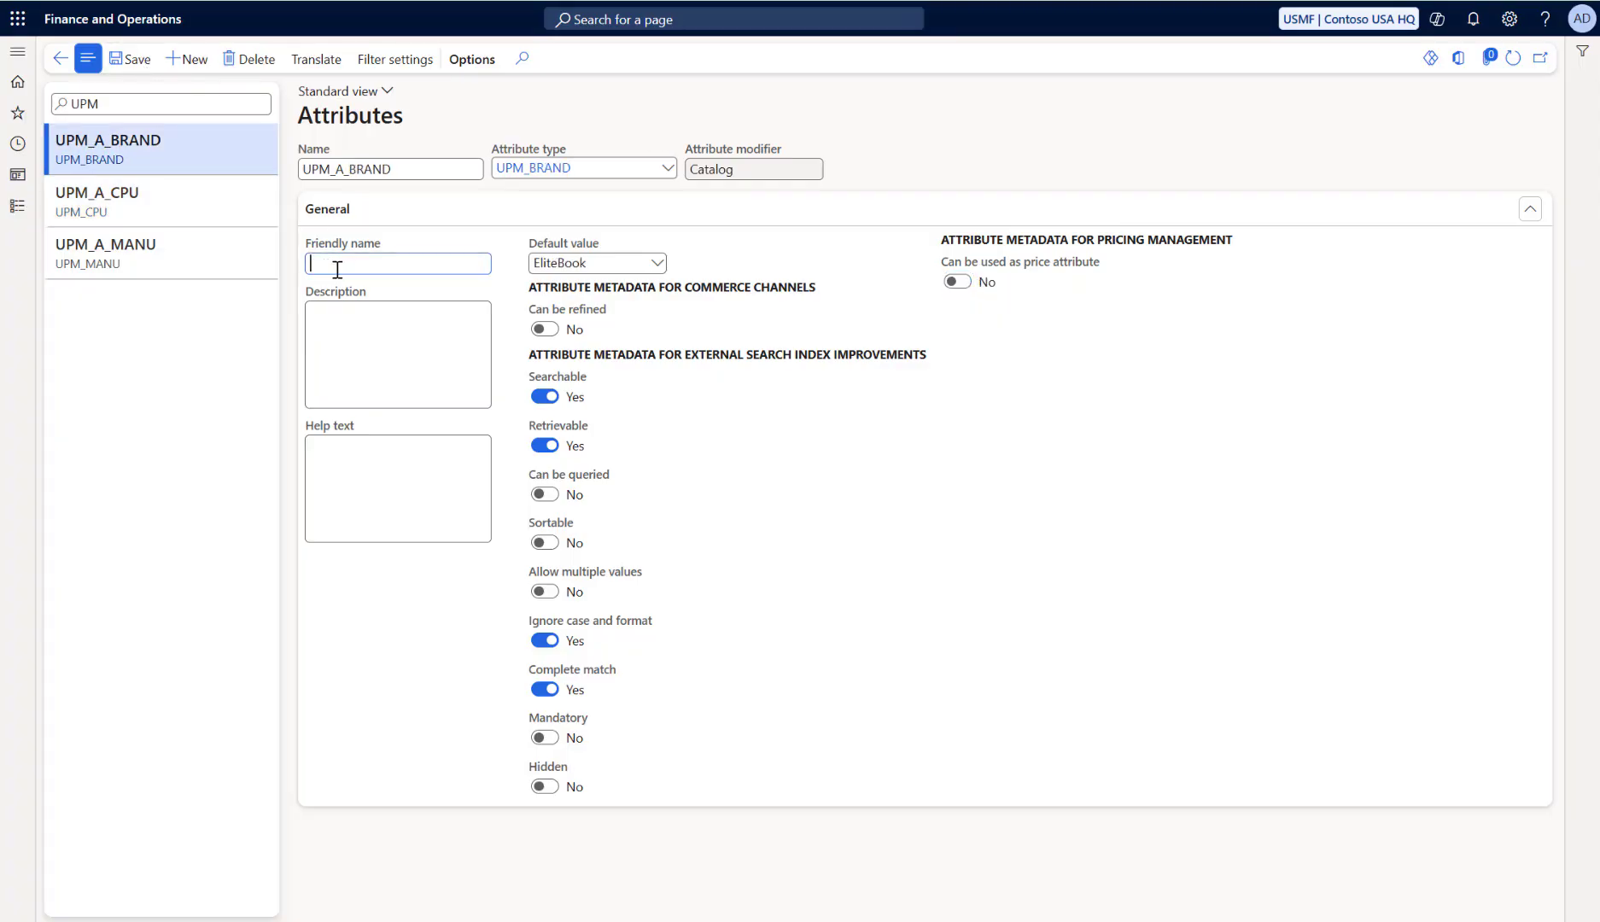
pyautogui.click(957, 281)
pyautogui.click(138, 59)
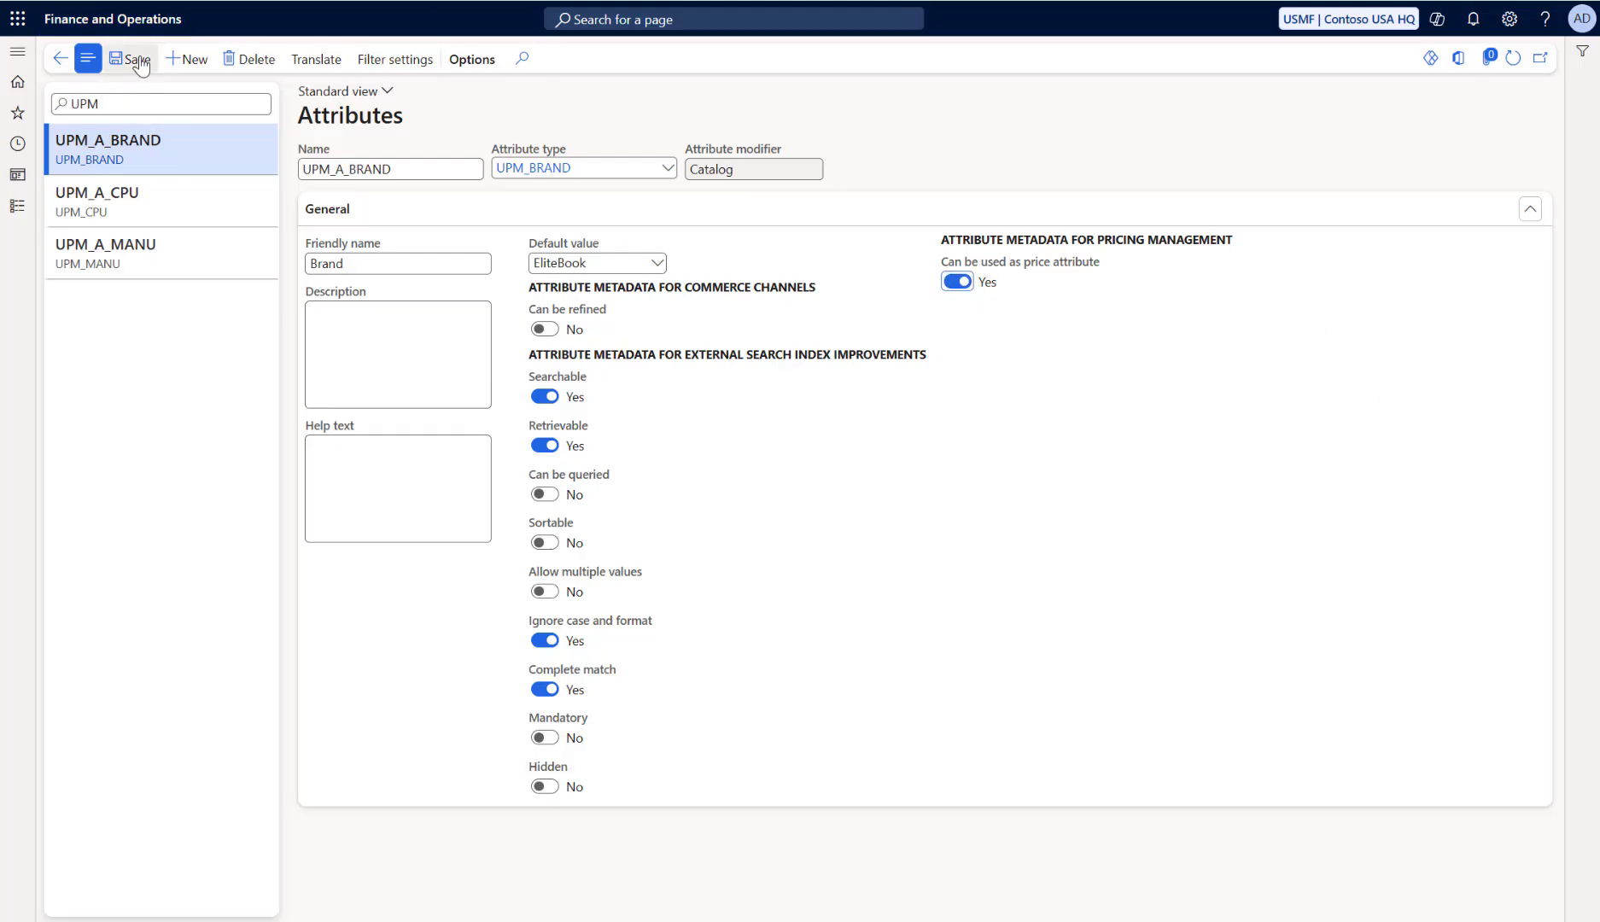
# Check the saved friendly names and price attribute settings of UPM_A_CPU, UPM_A_MANU and UPM_A_BRAND
pyautogui.click(165, 183)
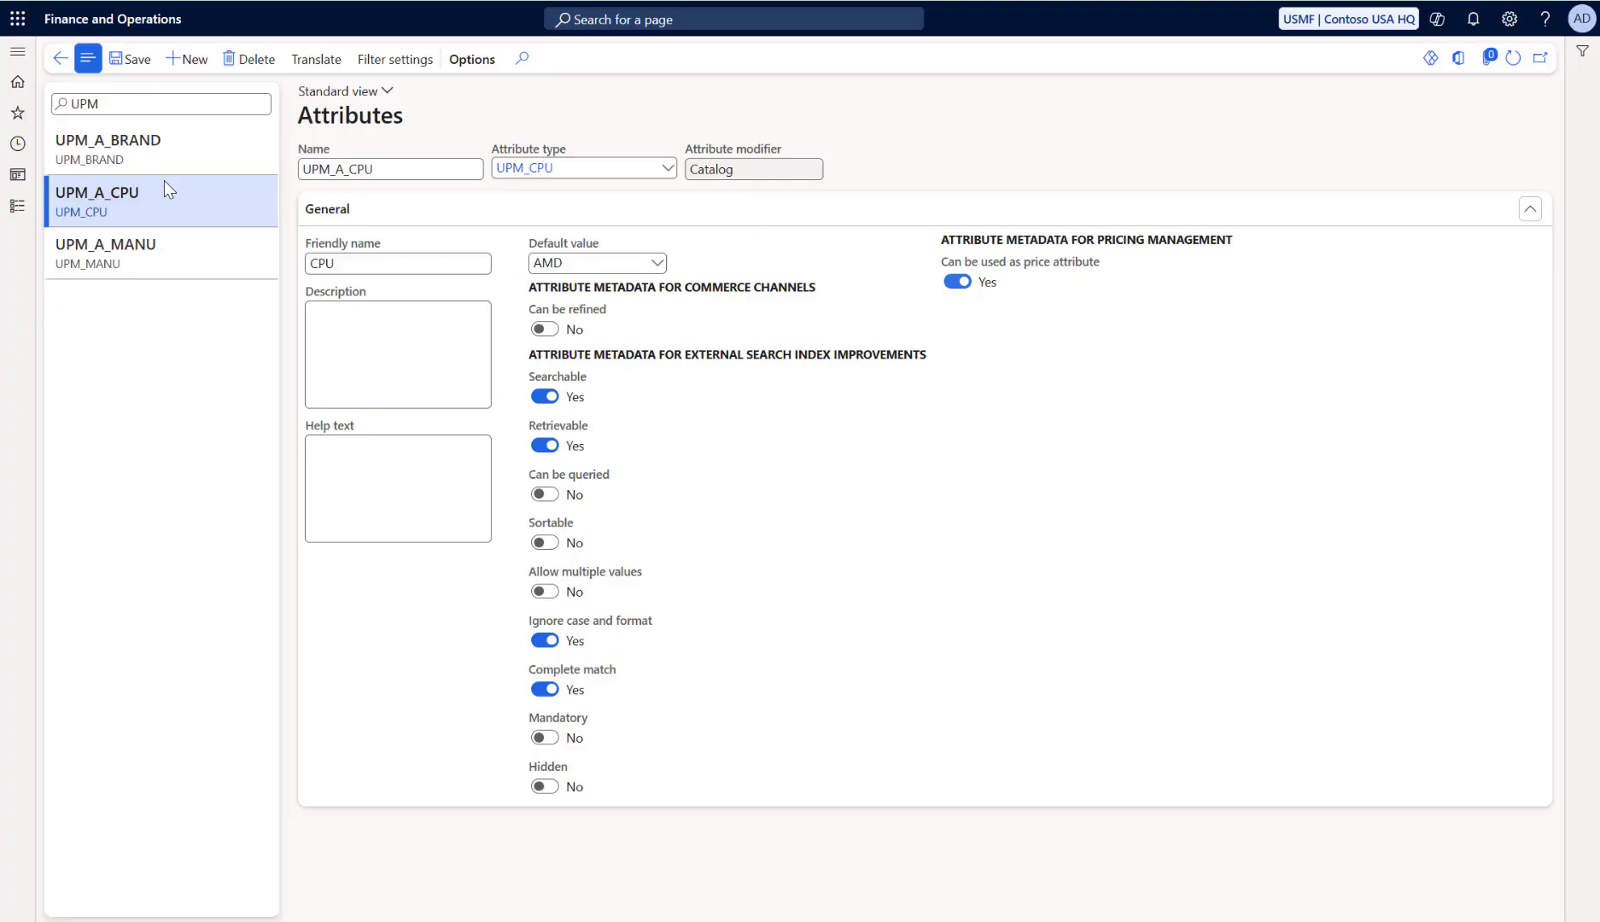
pyautogui.click(159, 248)
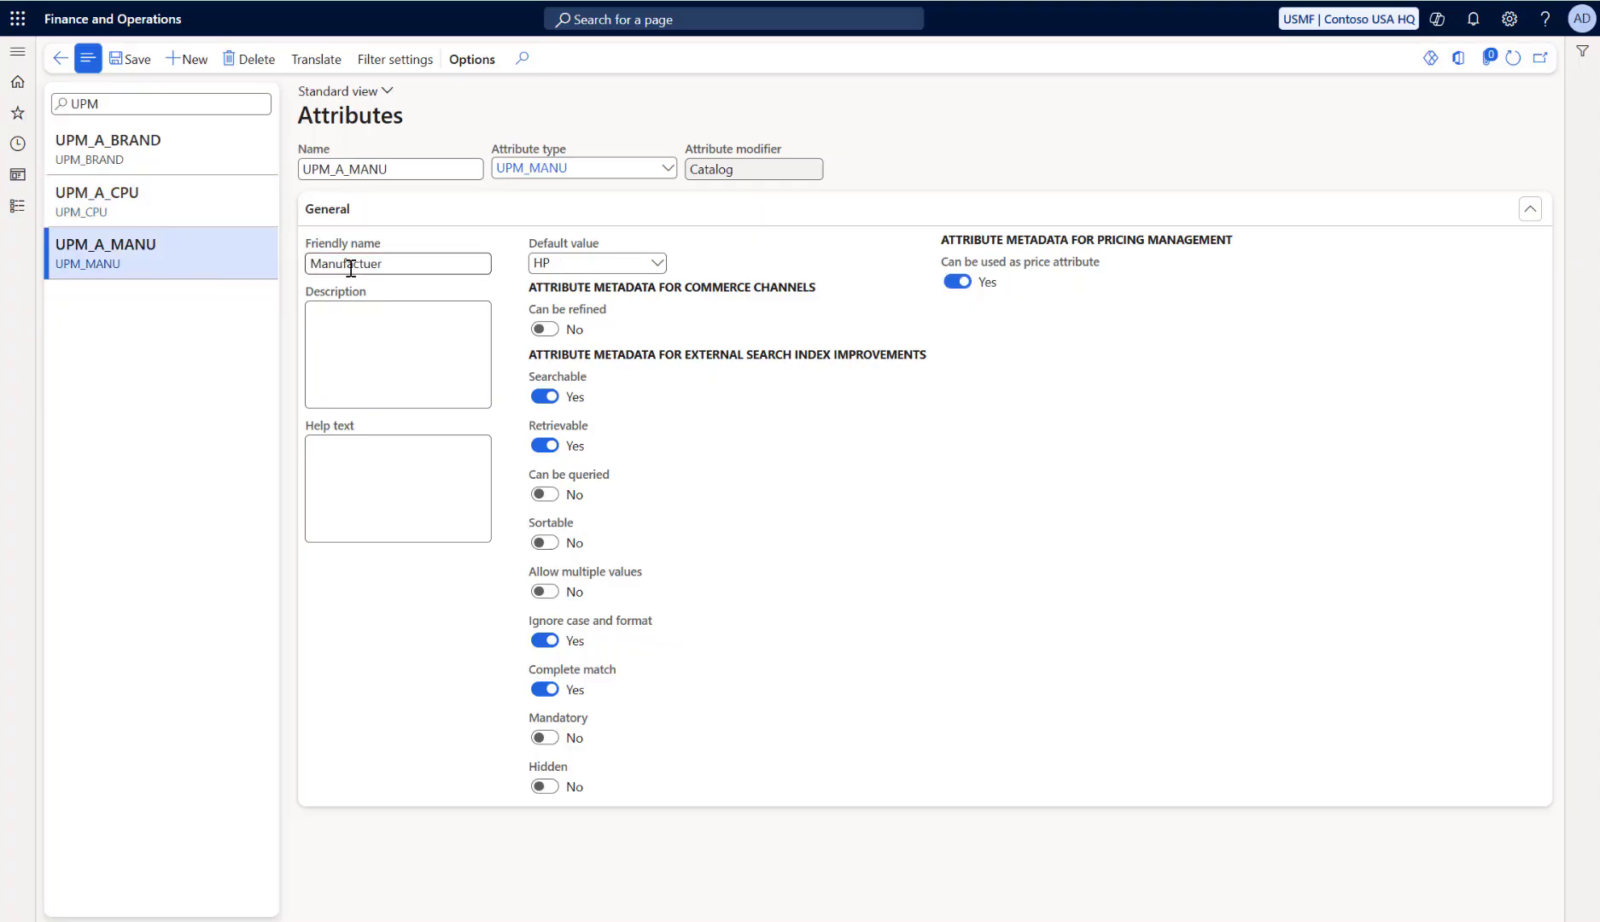
pyautogui.click(201, 196)
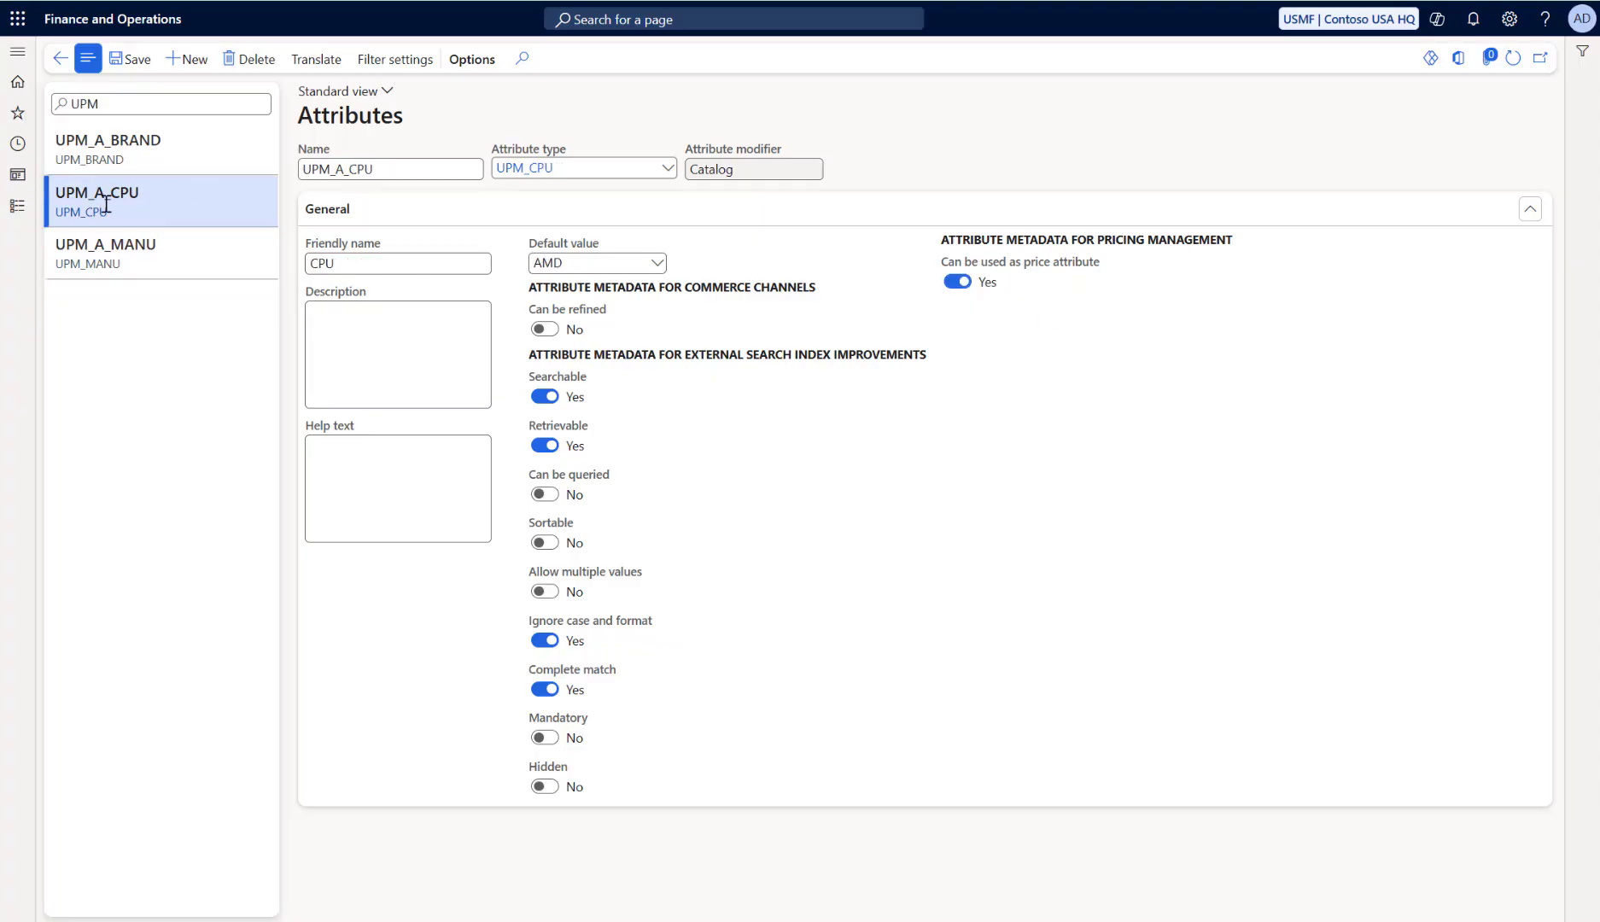
pyautogui.click(177, 141)
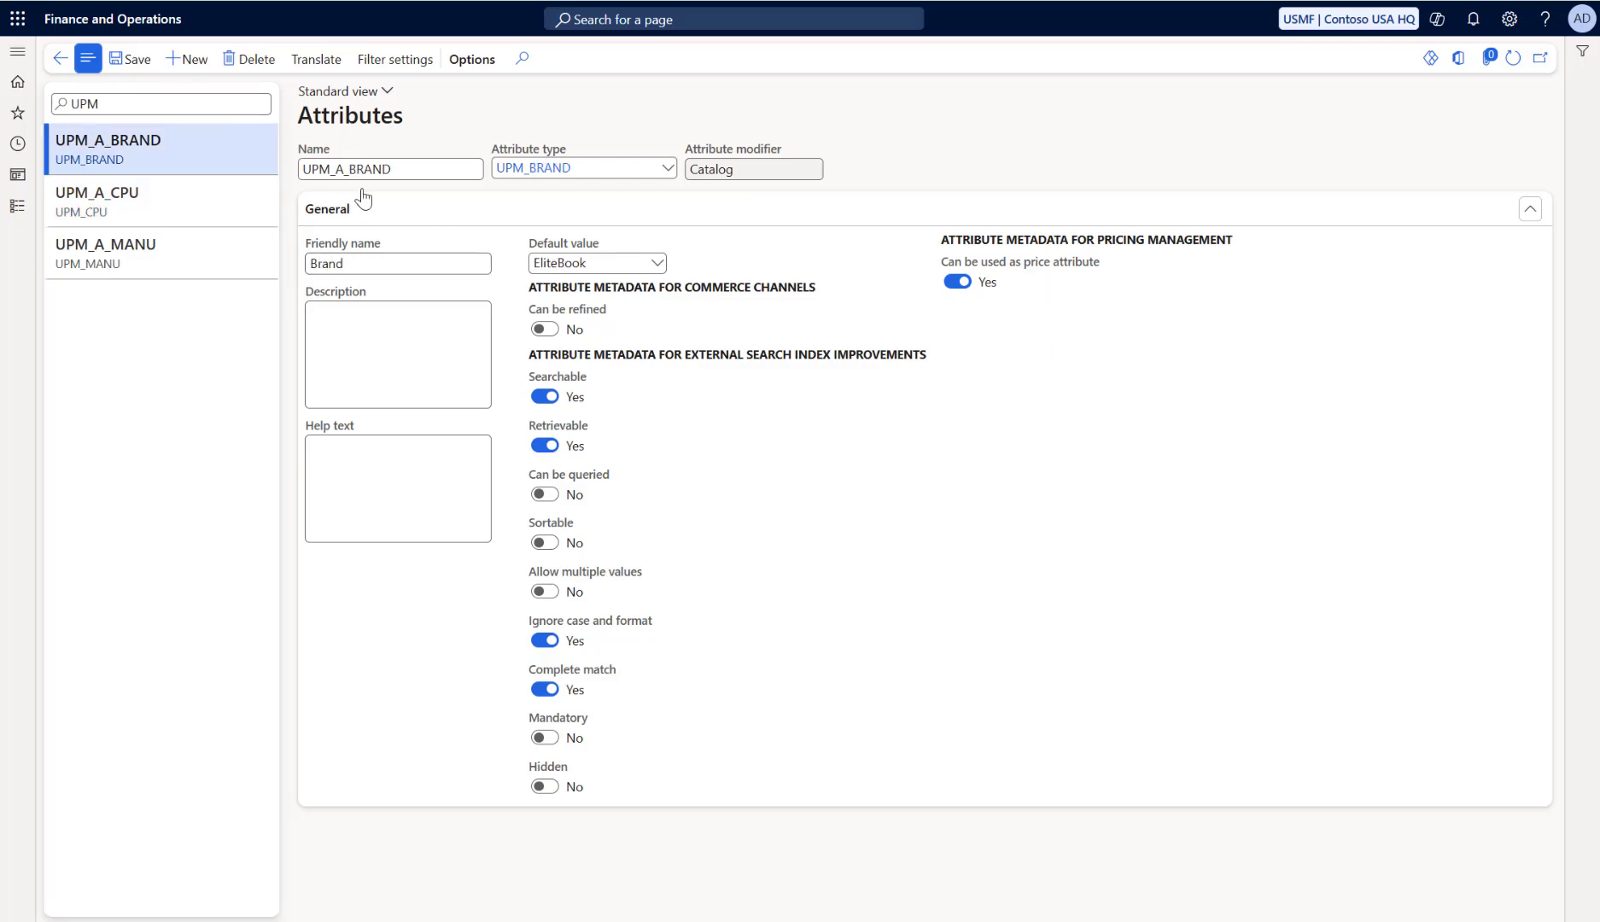
pyautogui.click(139, 60)
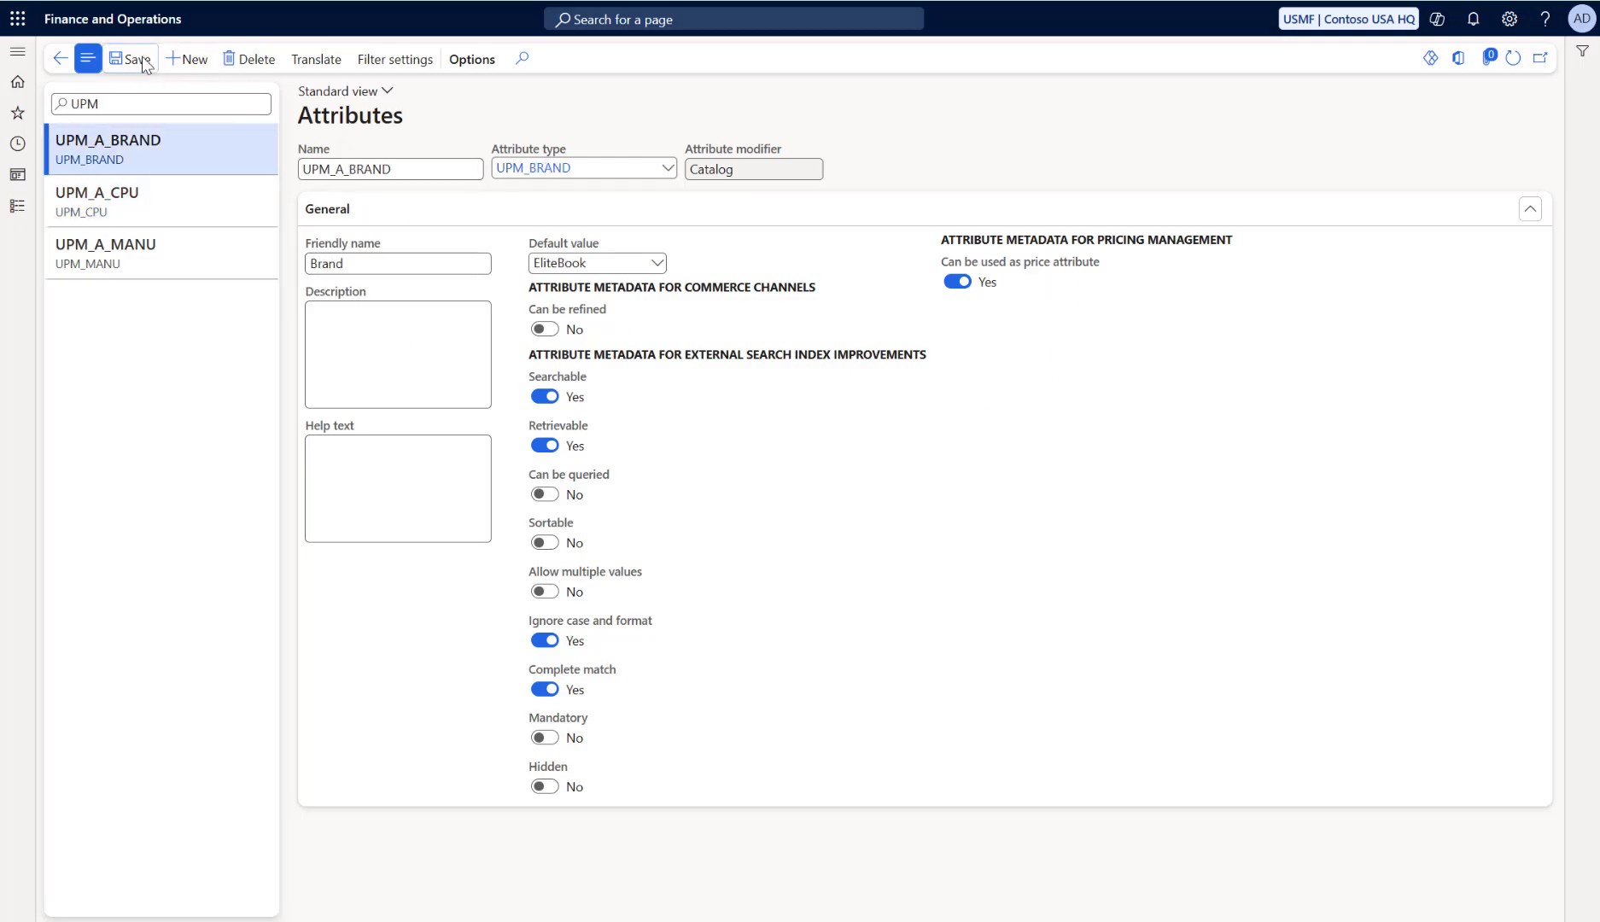
# Leave the Attributes page and open the Attribute groups page of product information management
pyautogui.click(61, 58)
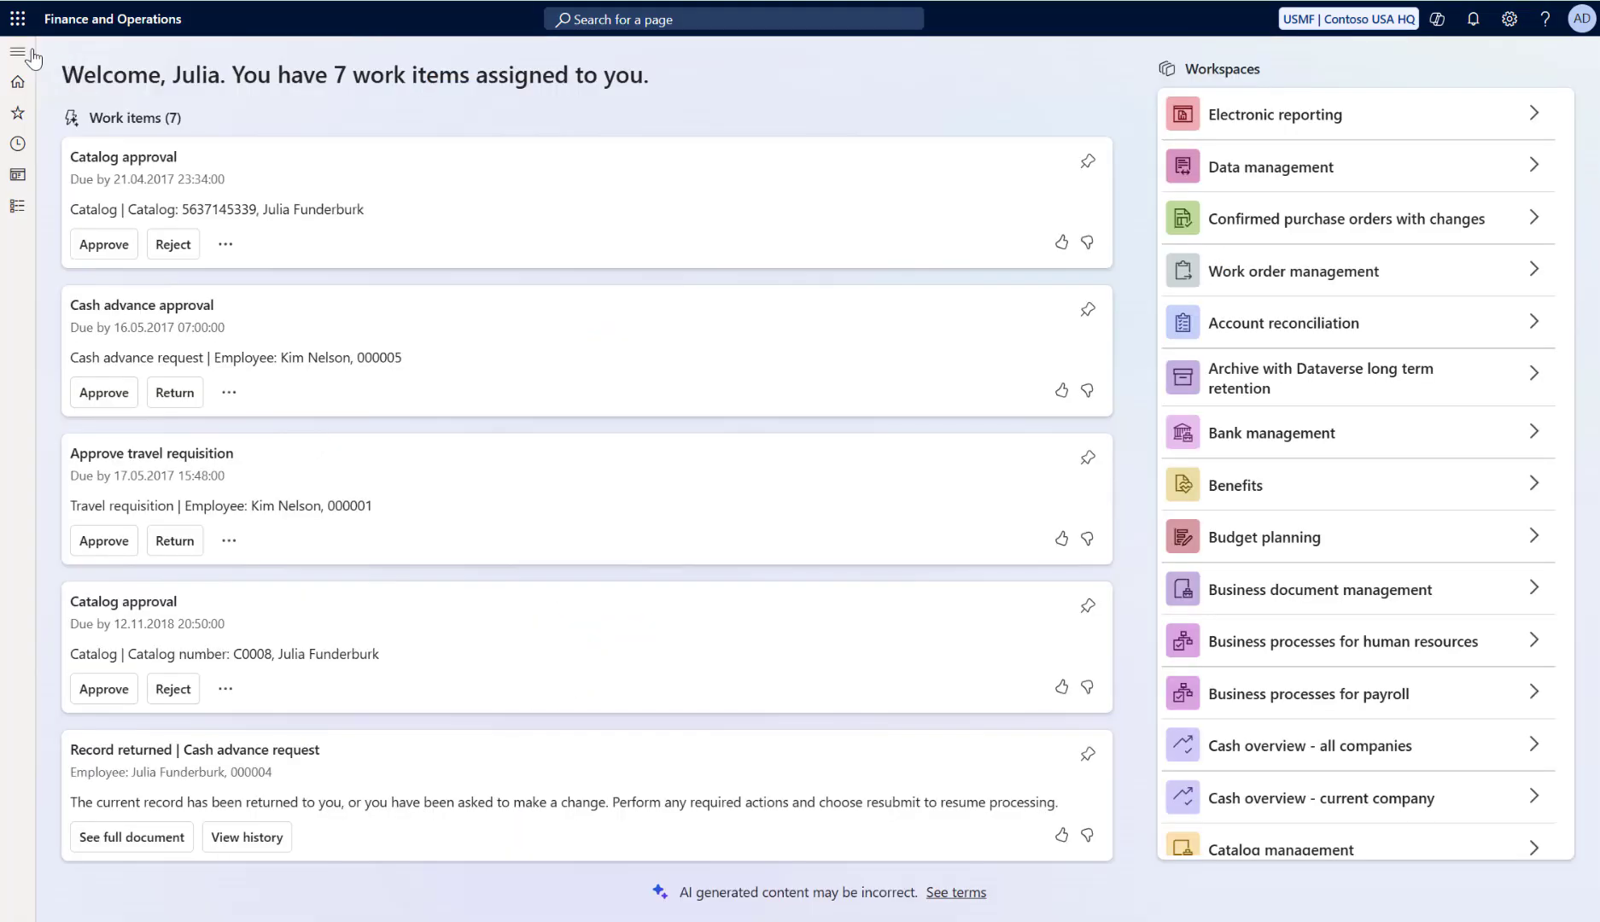
pyautogui.click(19, 55)
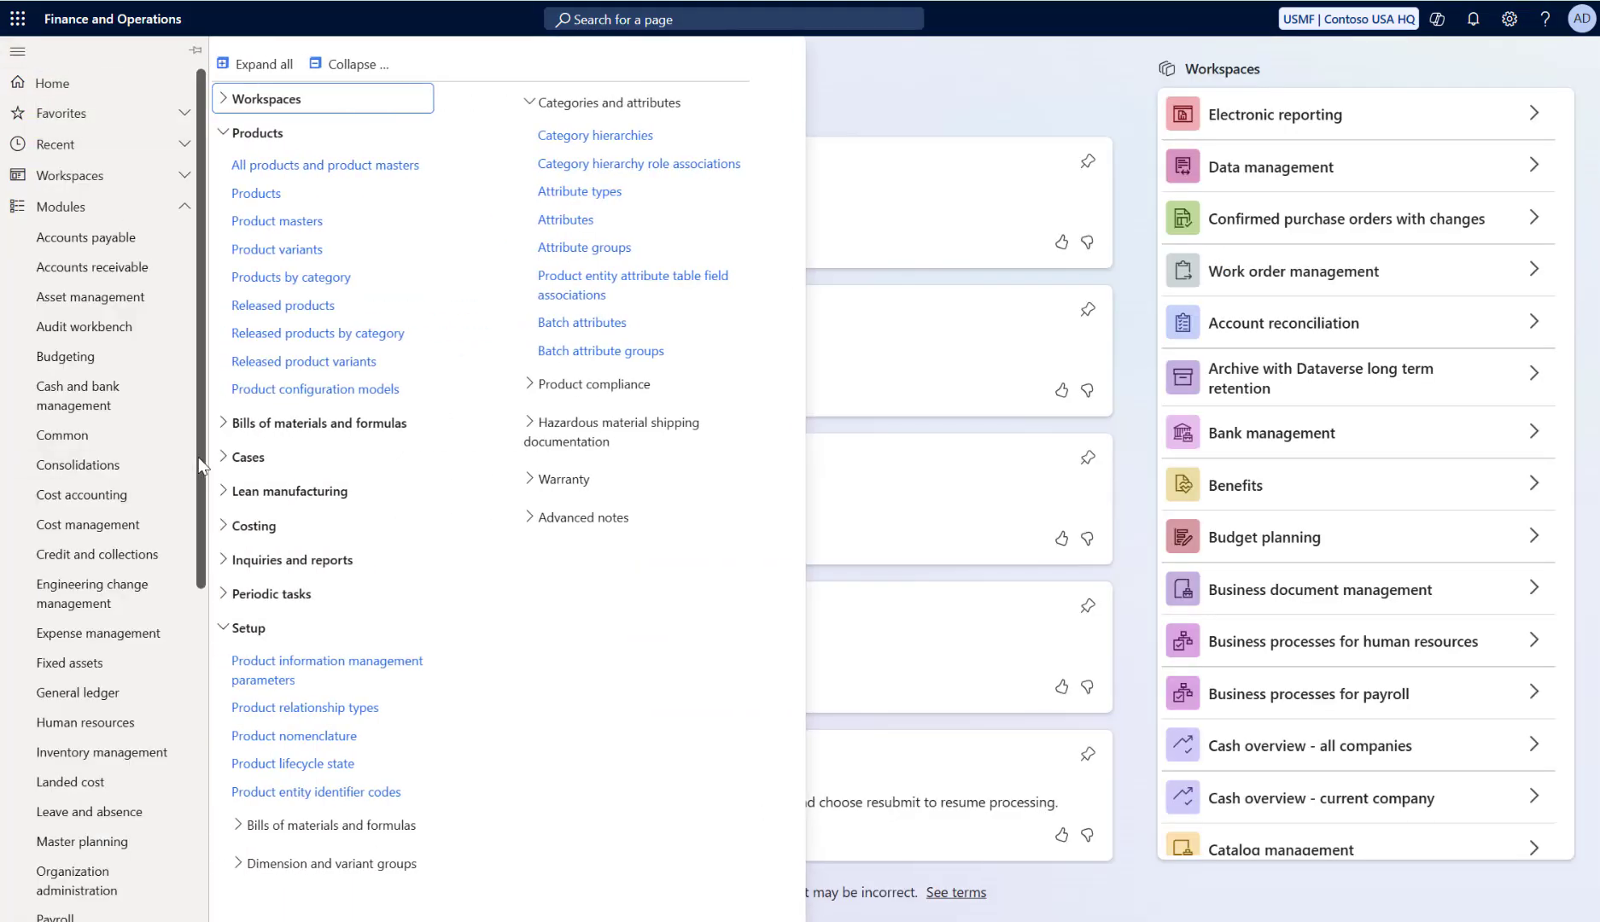
pyautogui.click(585, 247)
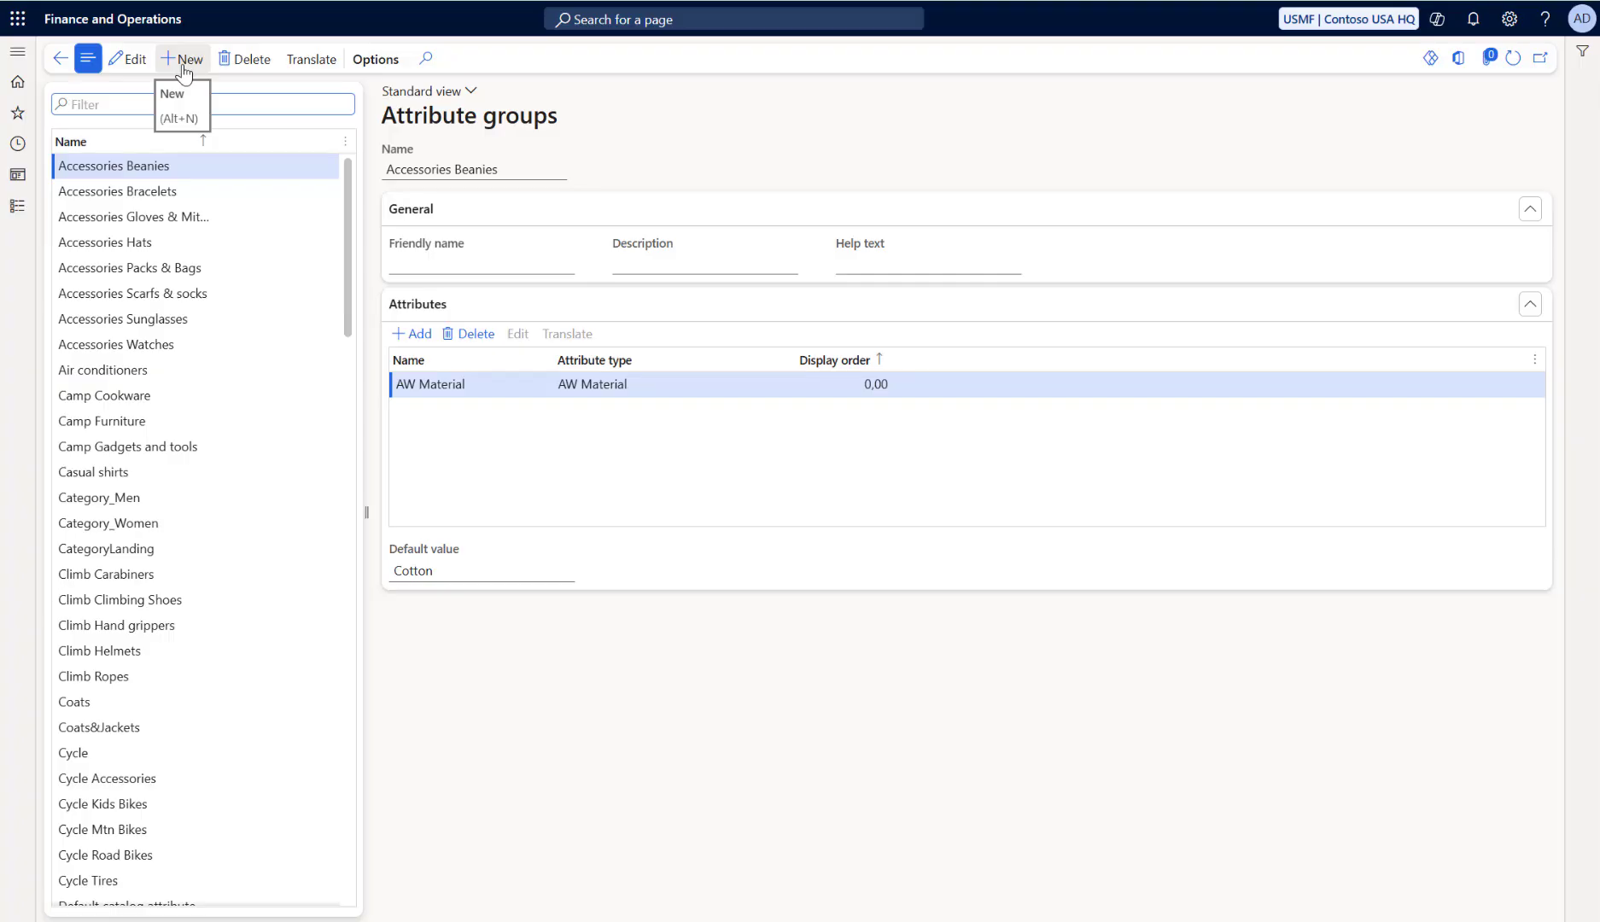
# Create the attribute group UPM_A_GROUP, add the attributes UPM_A_BRAND, UPM_A_CPU and UPM_A_MANU to it, and save it
pyautogui.click(183, 61)
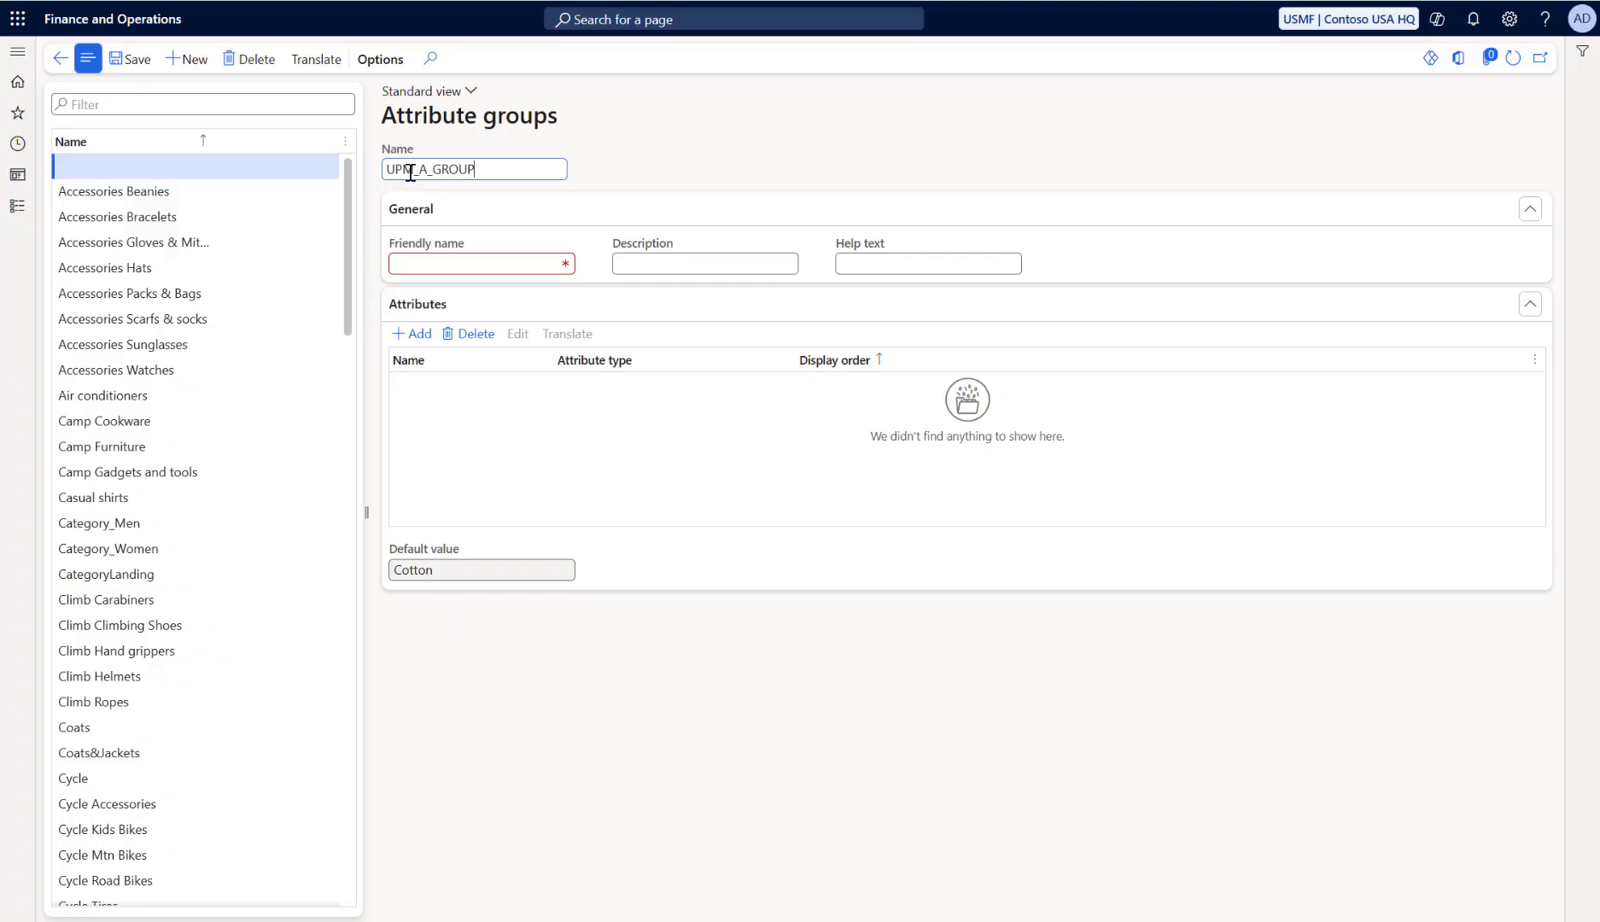
pyautogui.press('Tab')
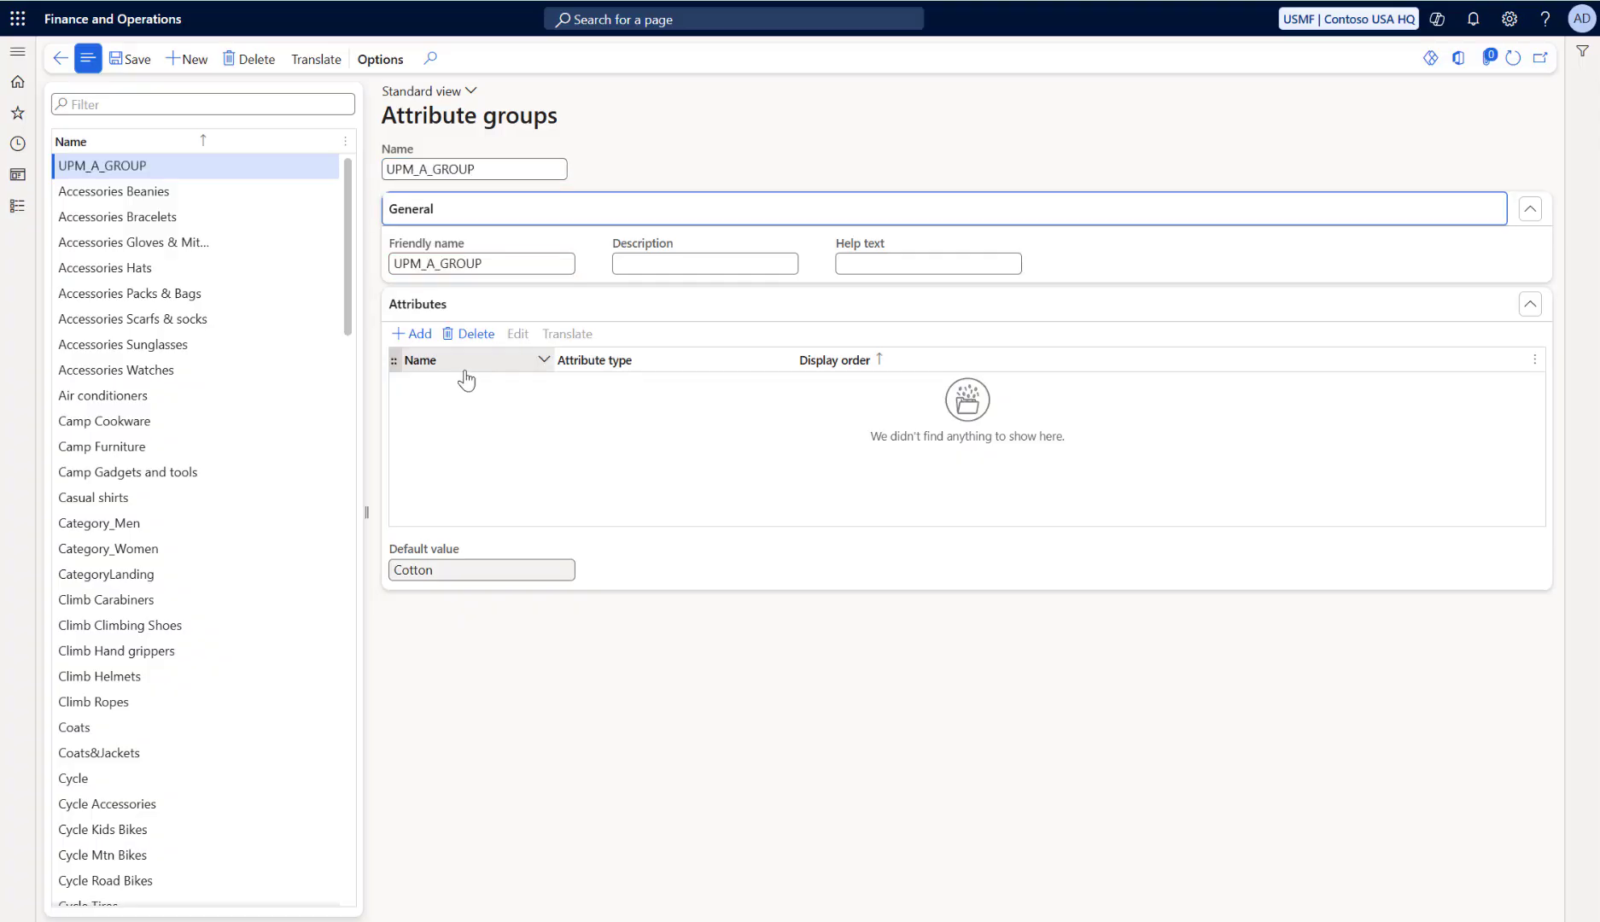
pyautogui.click(417, 333)
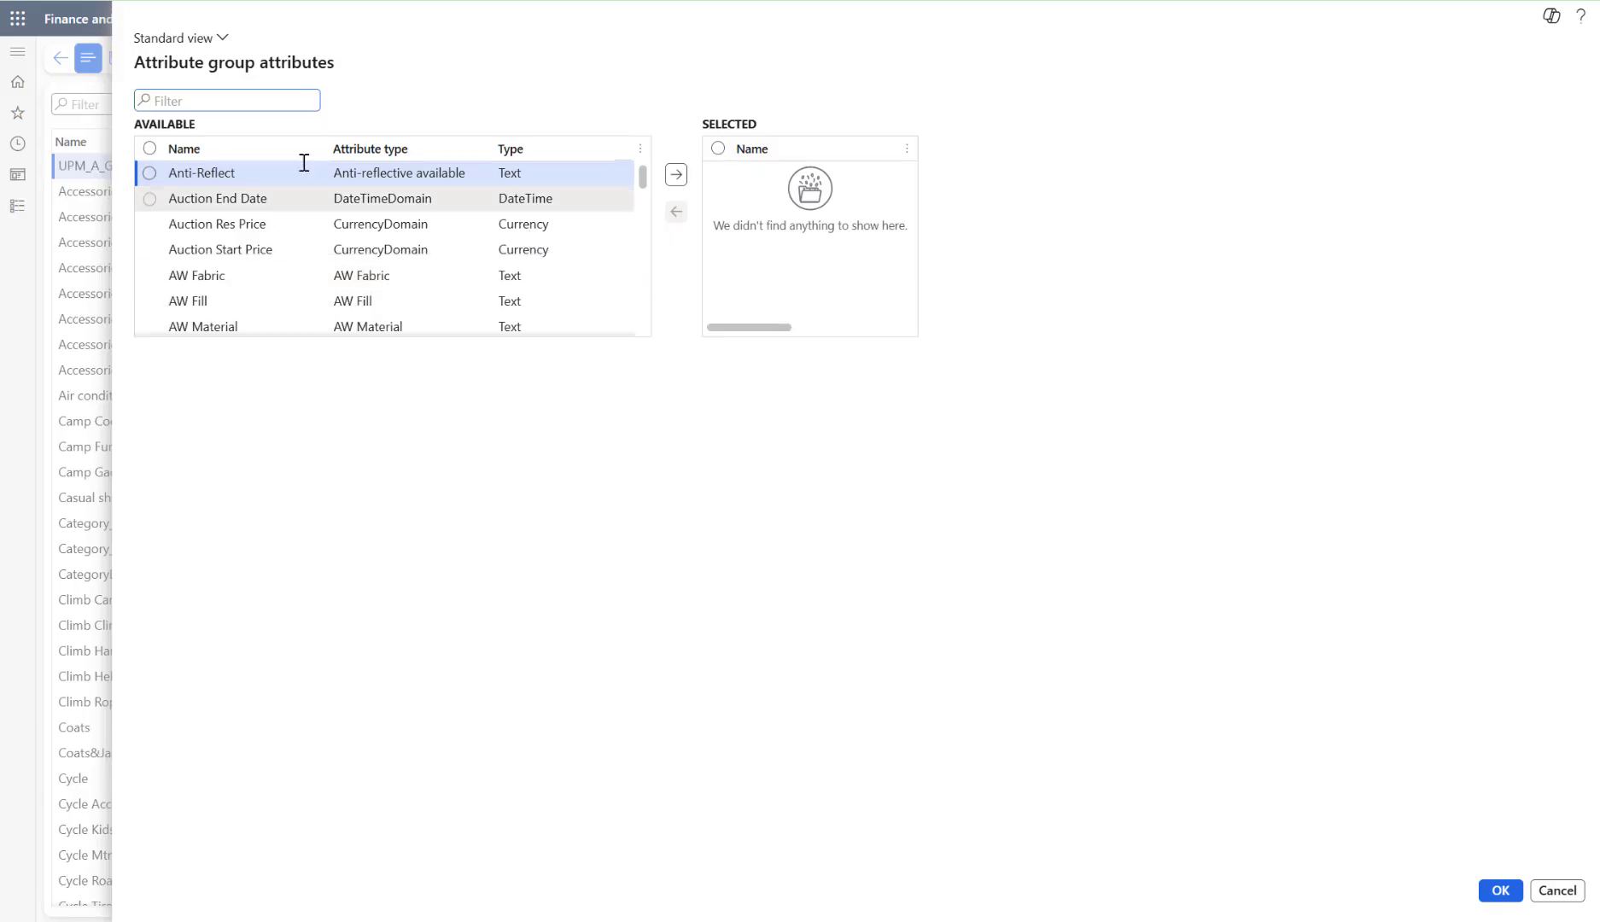
pyautogui.write('UPM')
pyautogui.click(273, 150)
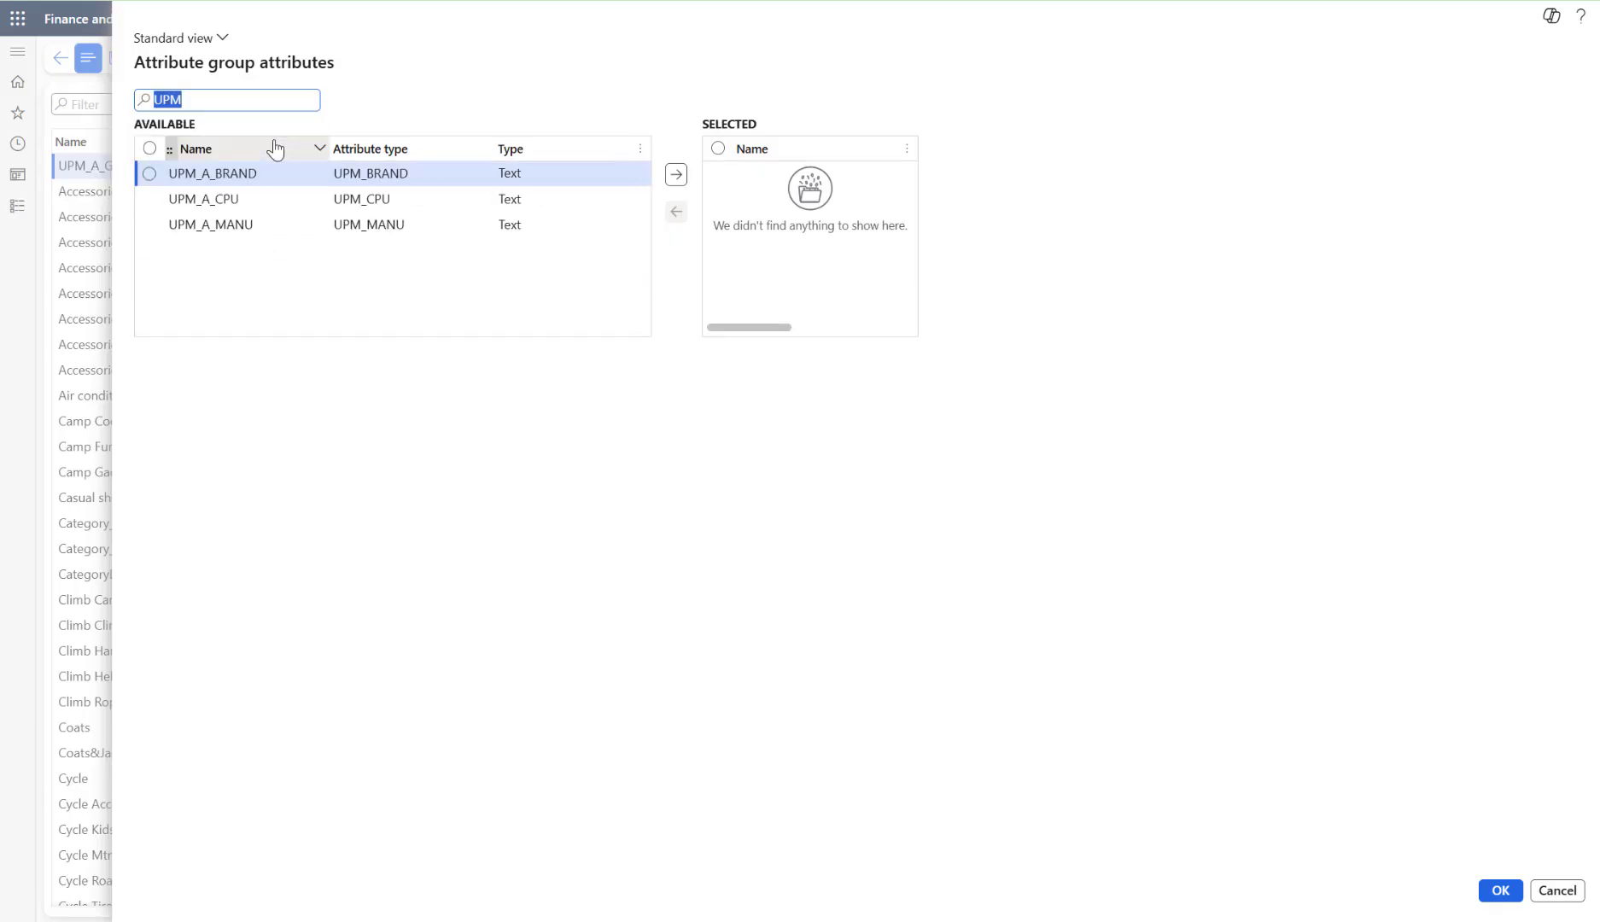
pyautogui.click(150, 225)
pyautogui.click(150, 173)
pyautogui.click(150, 199)
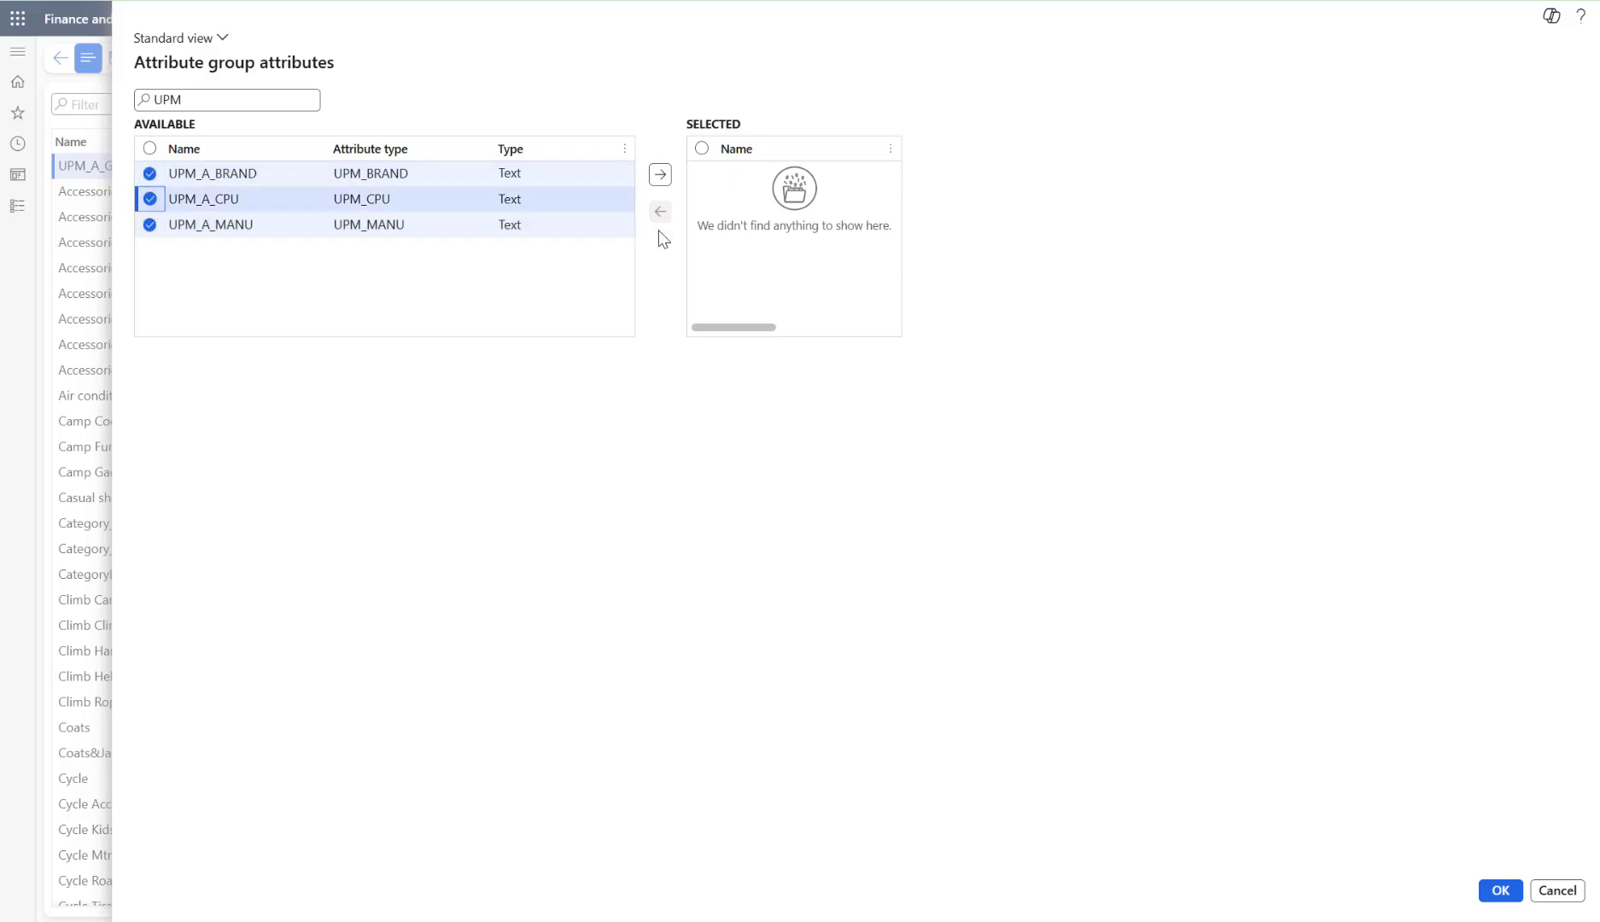
pyautogui.click(660, 175)
pyautogui.click(1499, 890)
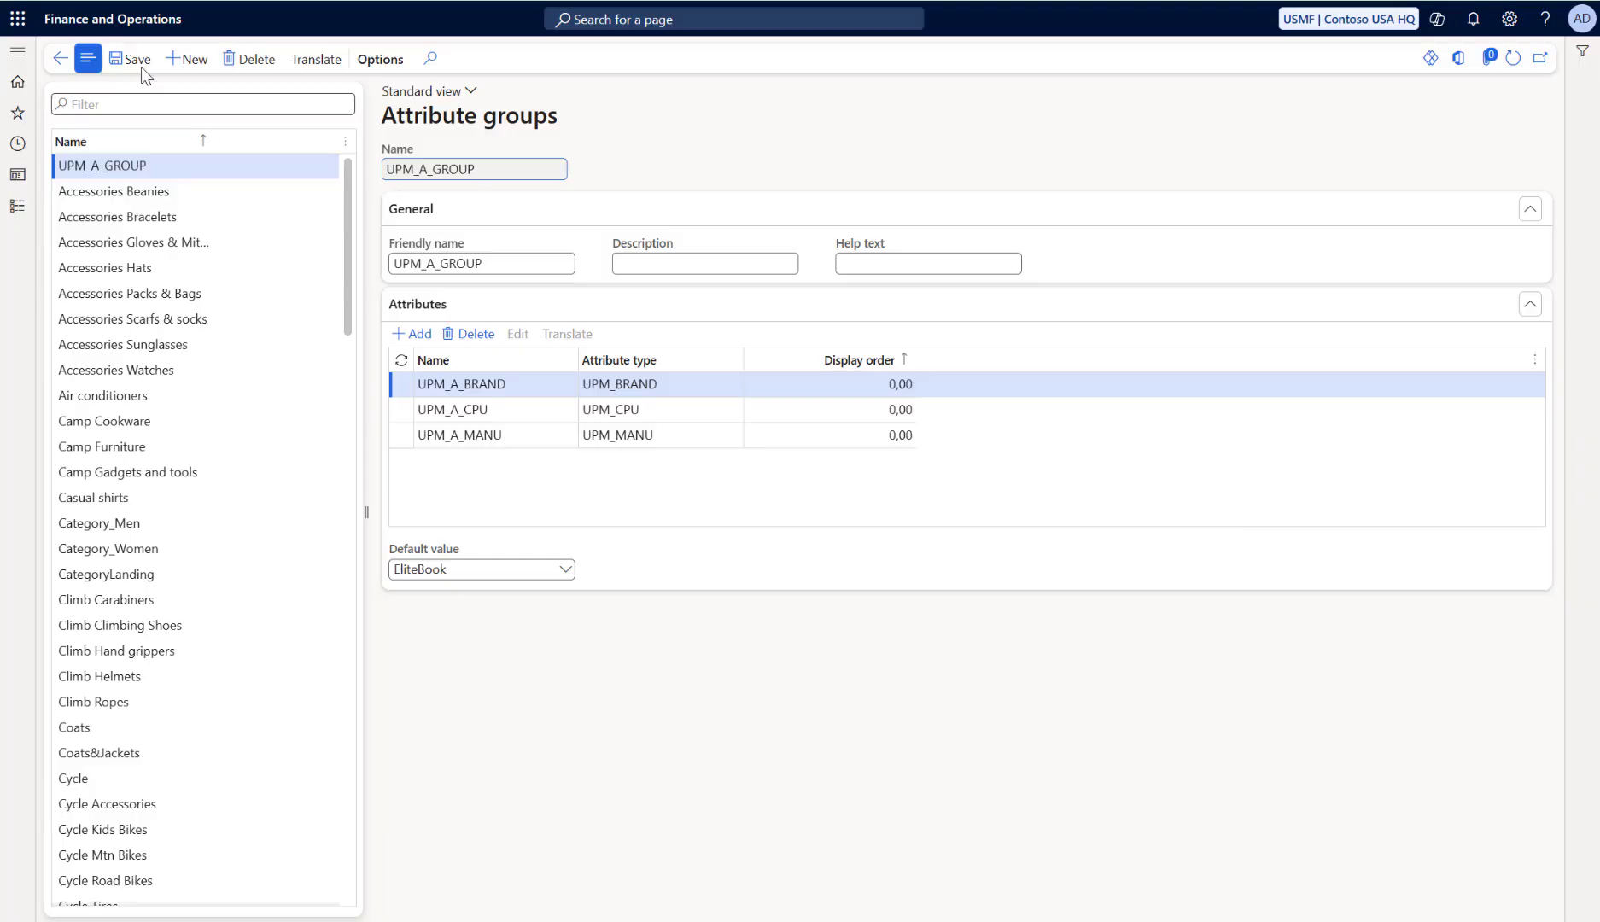
pyautogui.click(127, 60)
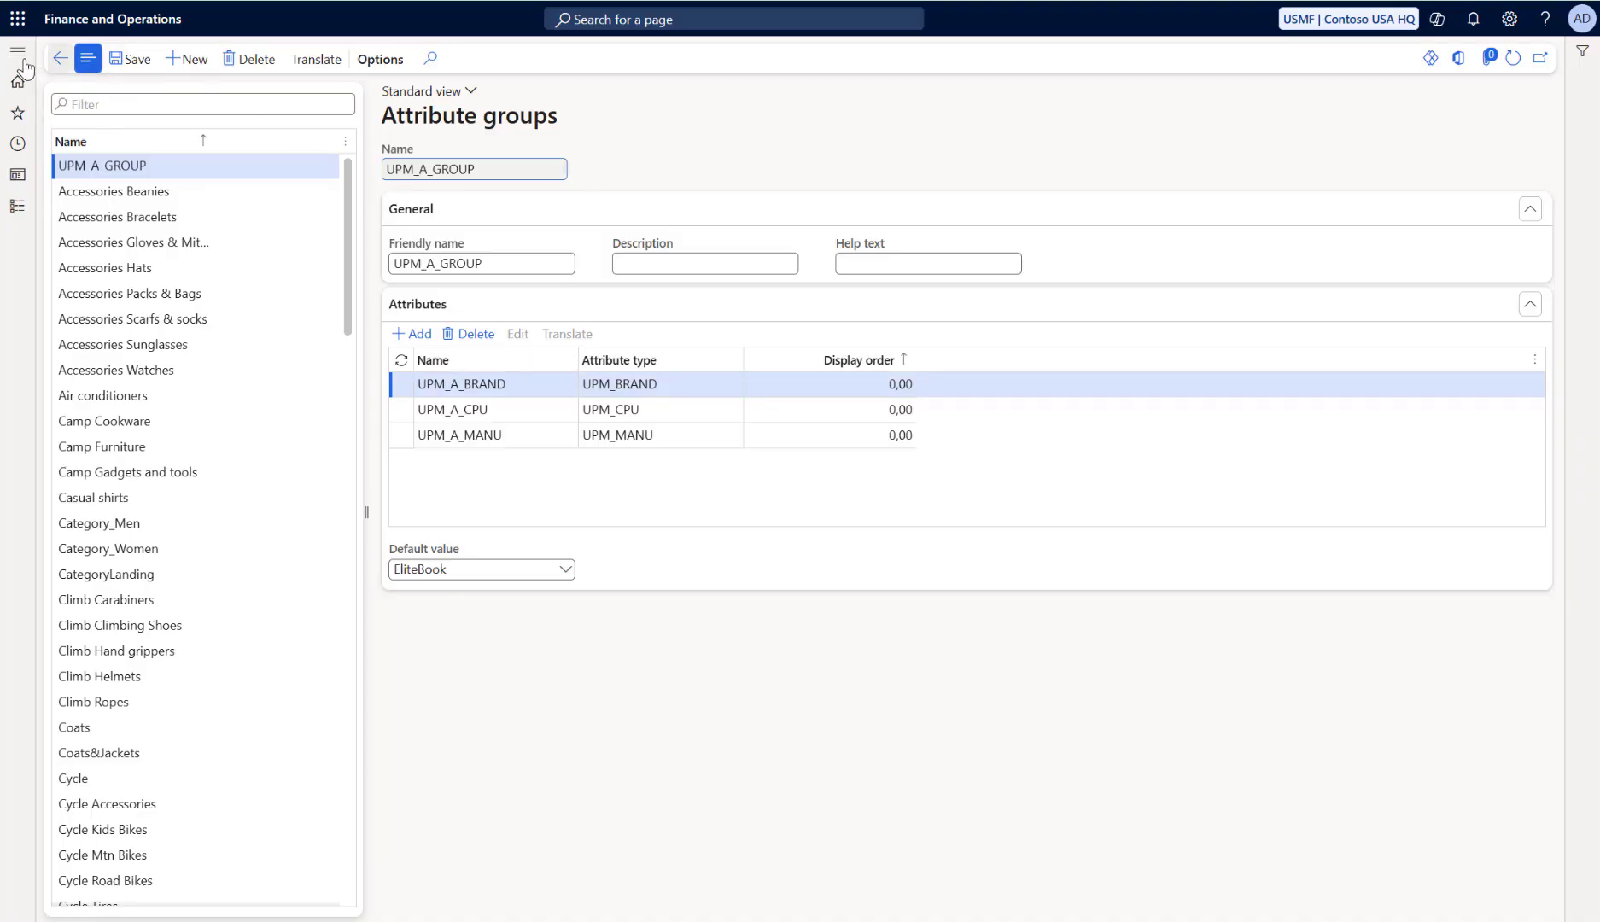
# Open the Commerce product hierarchy page of the Retail and Commerce module
pyautogui.click(17, 53)
pyautogui.scroll(-5, 107, 312)
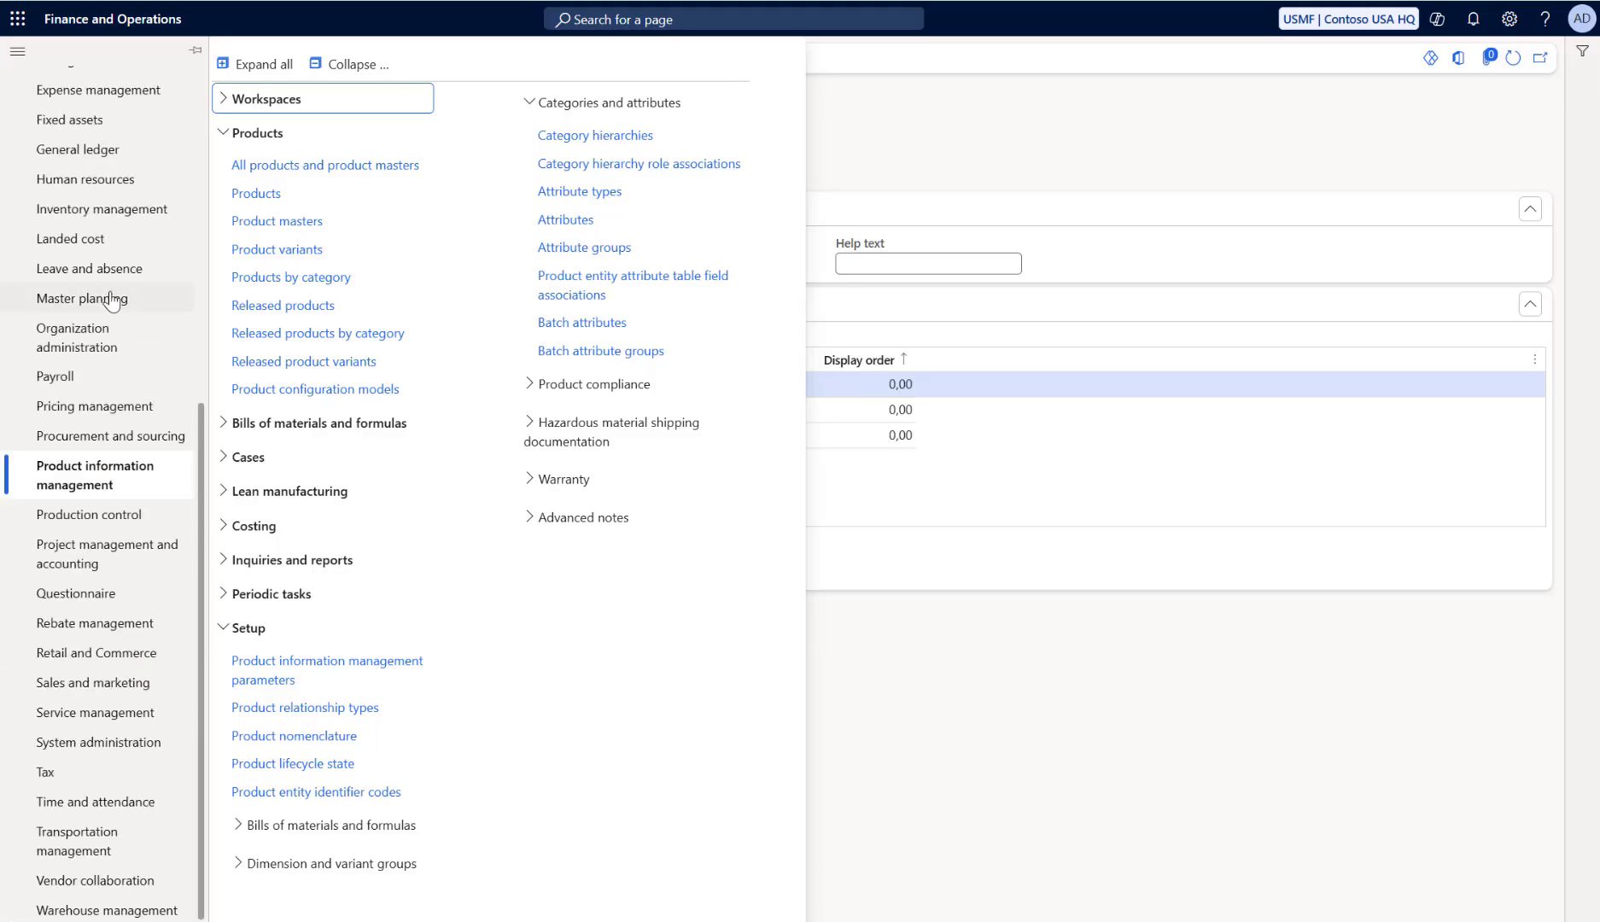
pyautogui.click(72, 655)
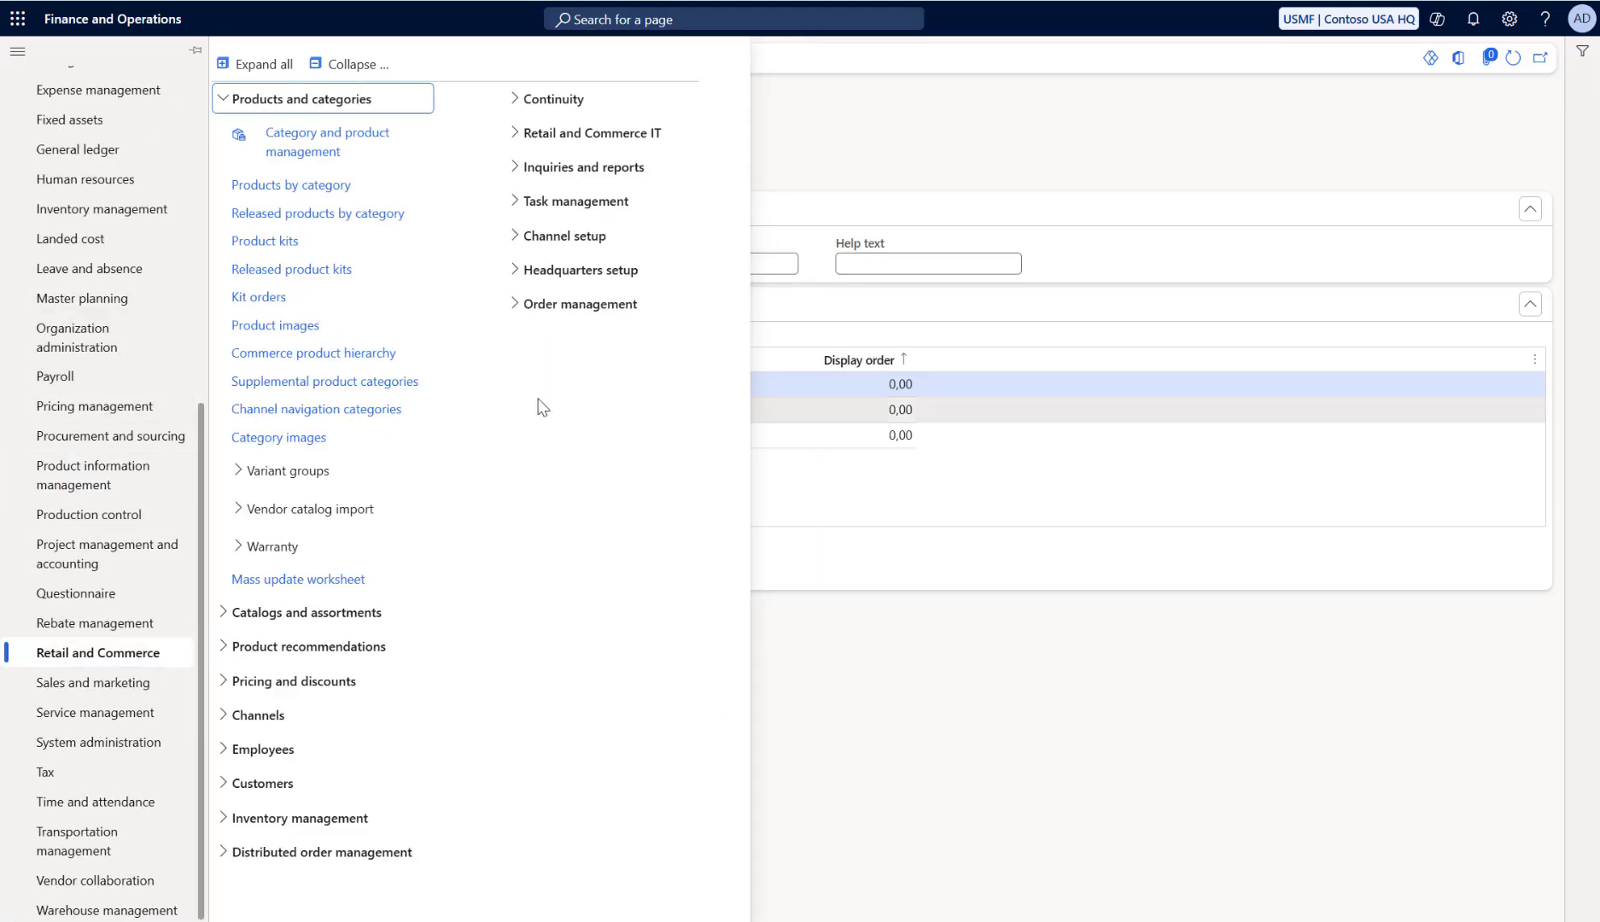
pyautogui.click(357, 362)
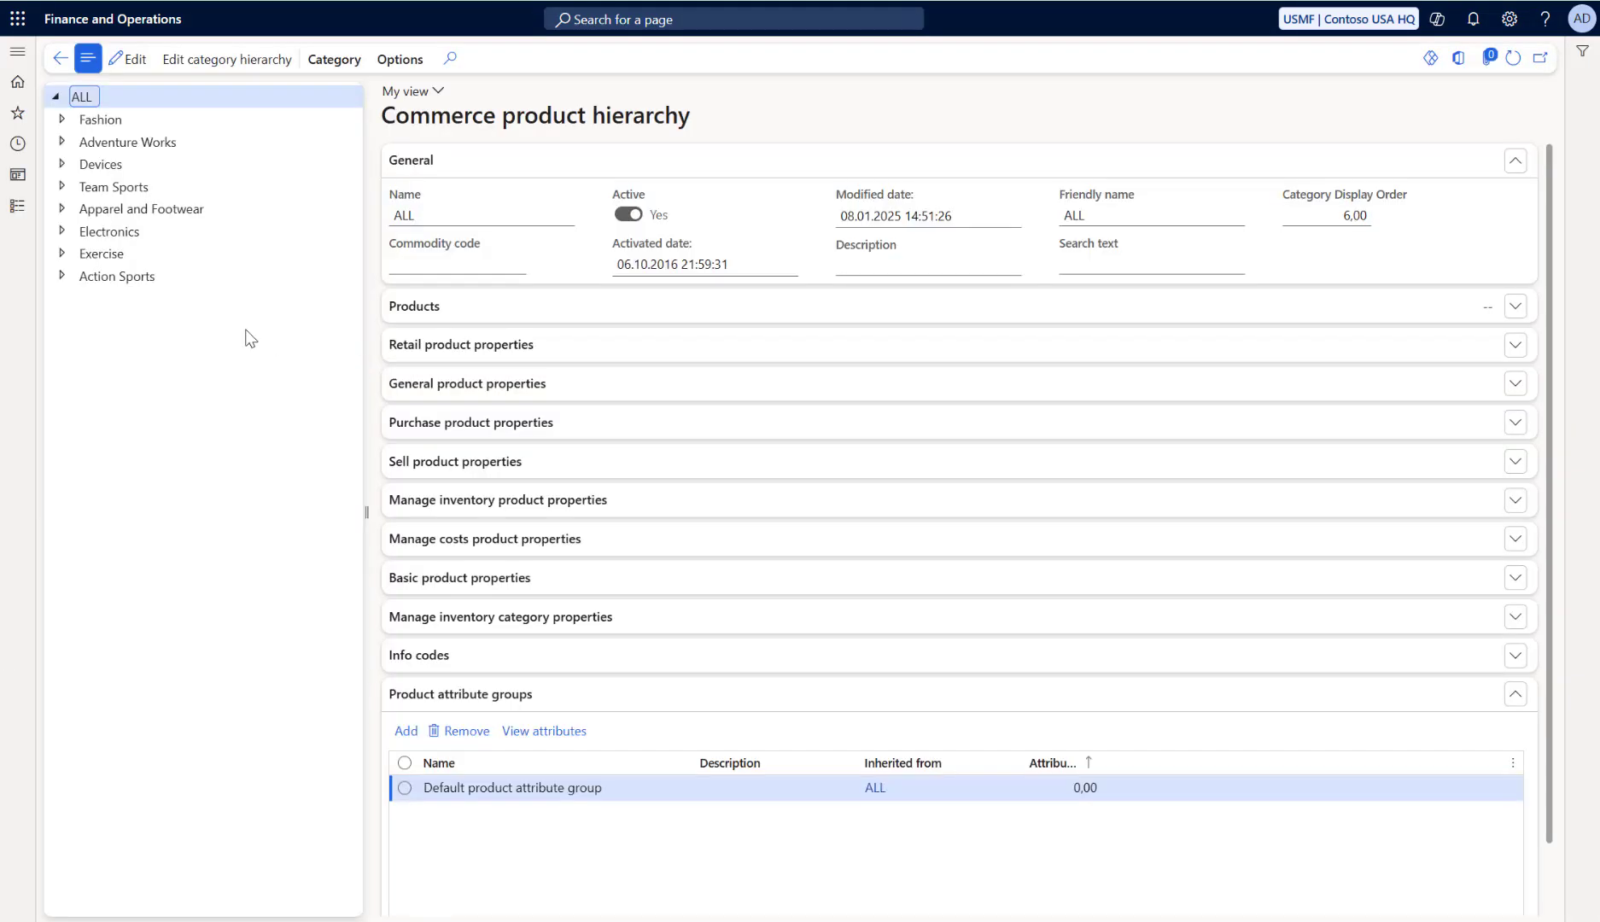
# Assign the product attribute group UPM_A_GROUP to the Laptops category under Electronics, Computers
pyautogui.click(62, 231)
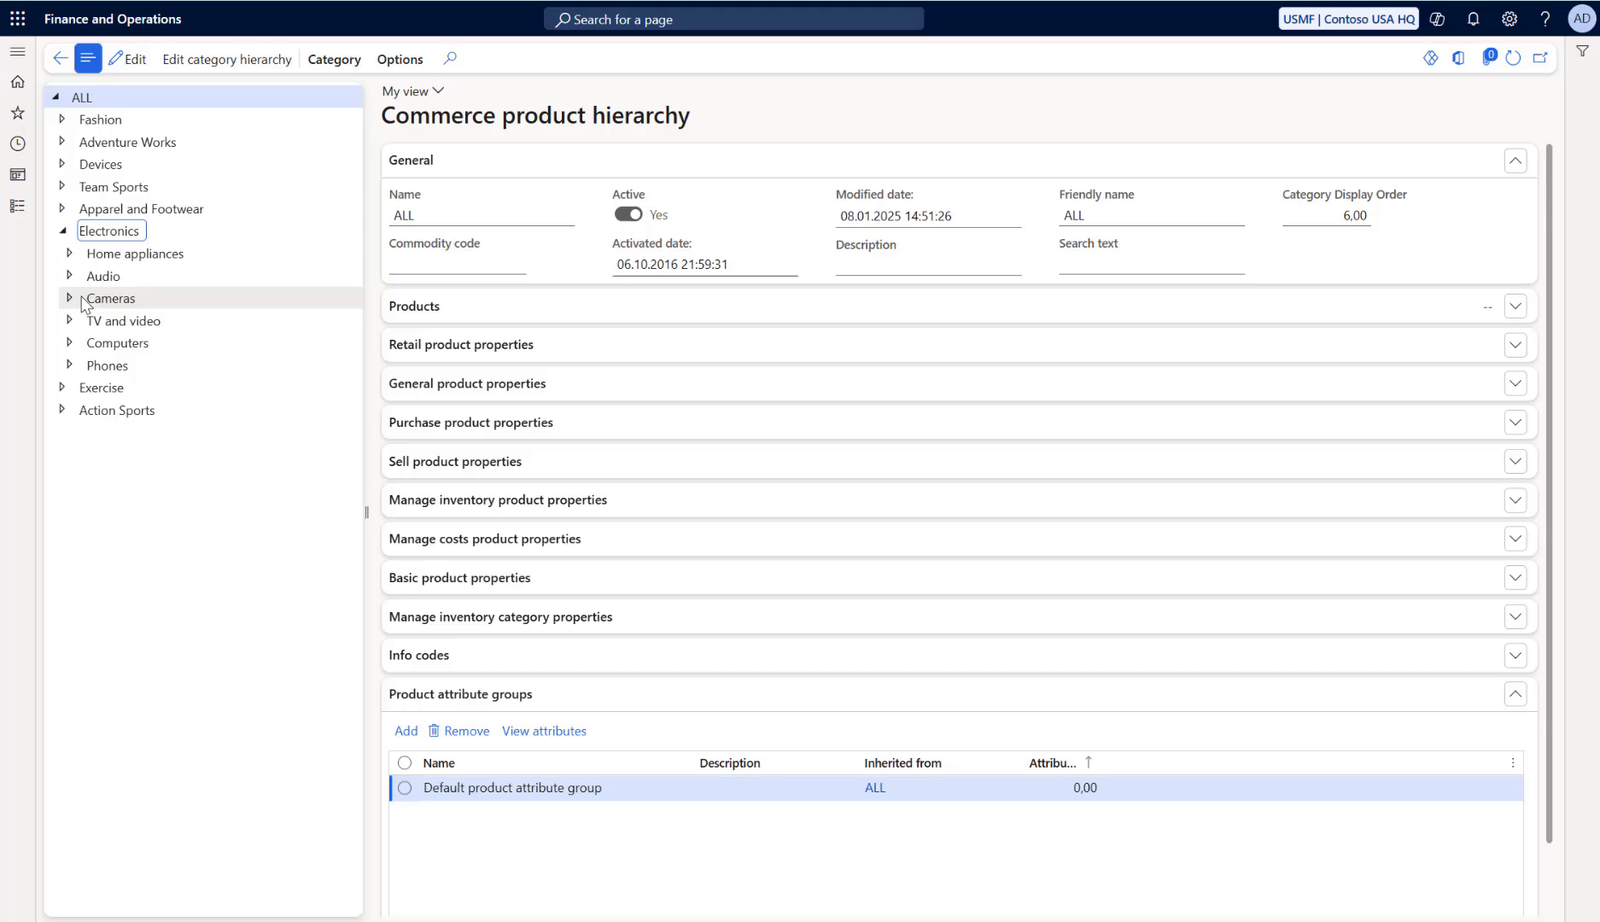
pyautogui.click(69, 342)
pyautogui.click(166, 390)
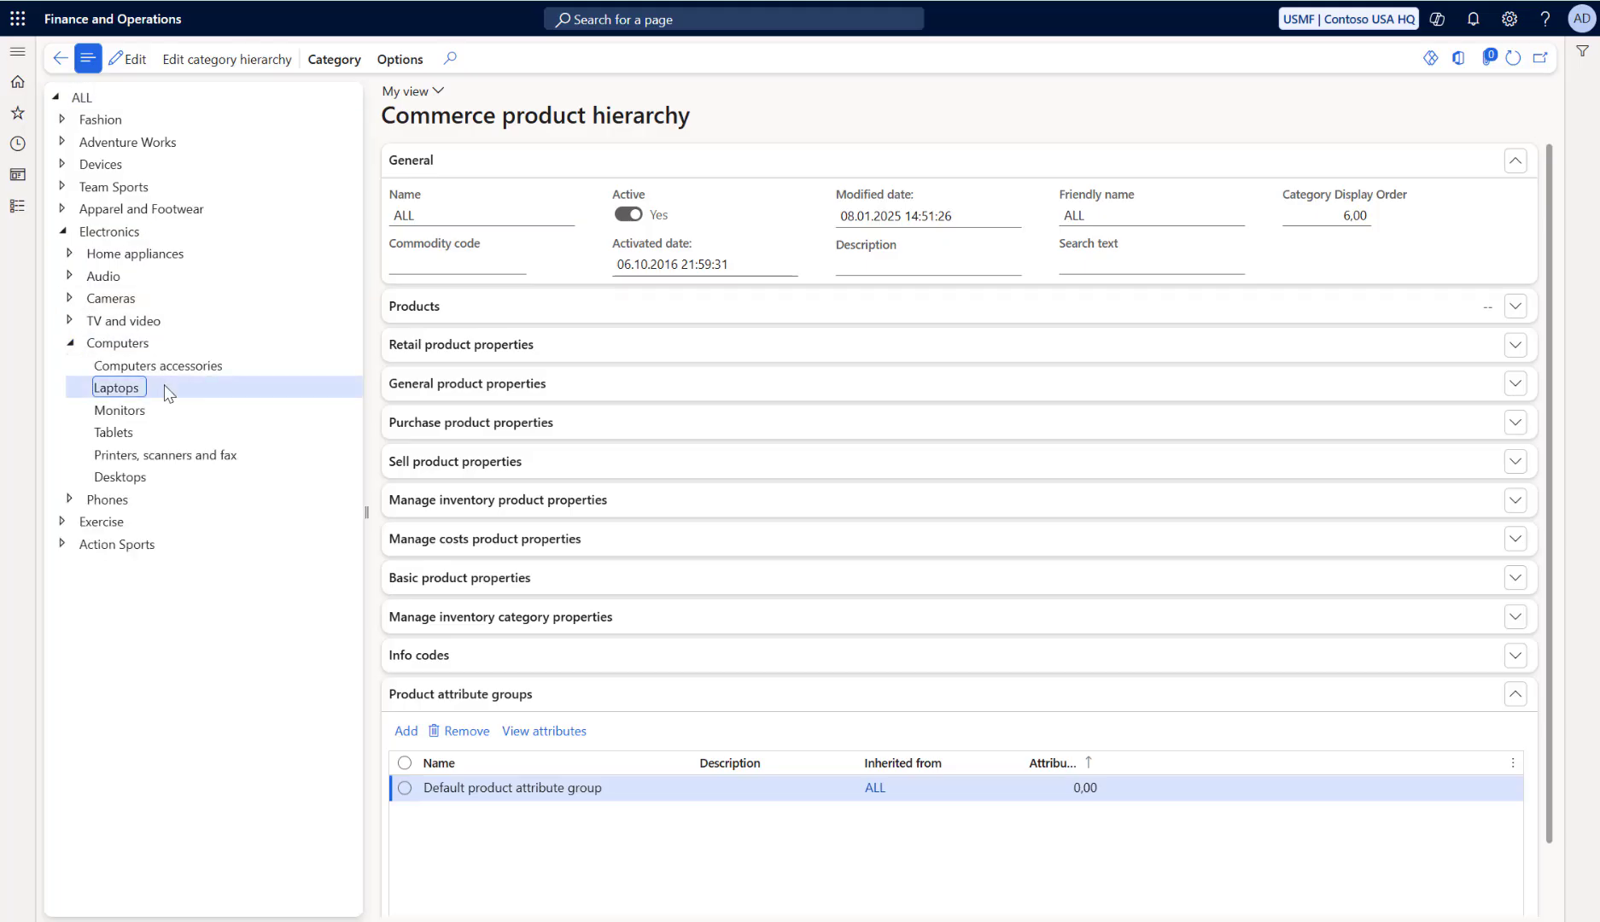
pyautogui.click(407, 732)
pyautogui.write('U')
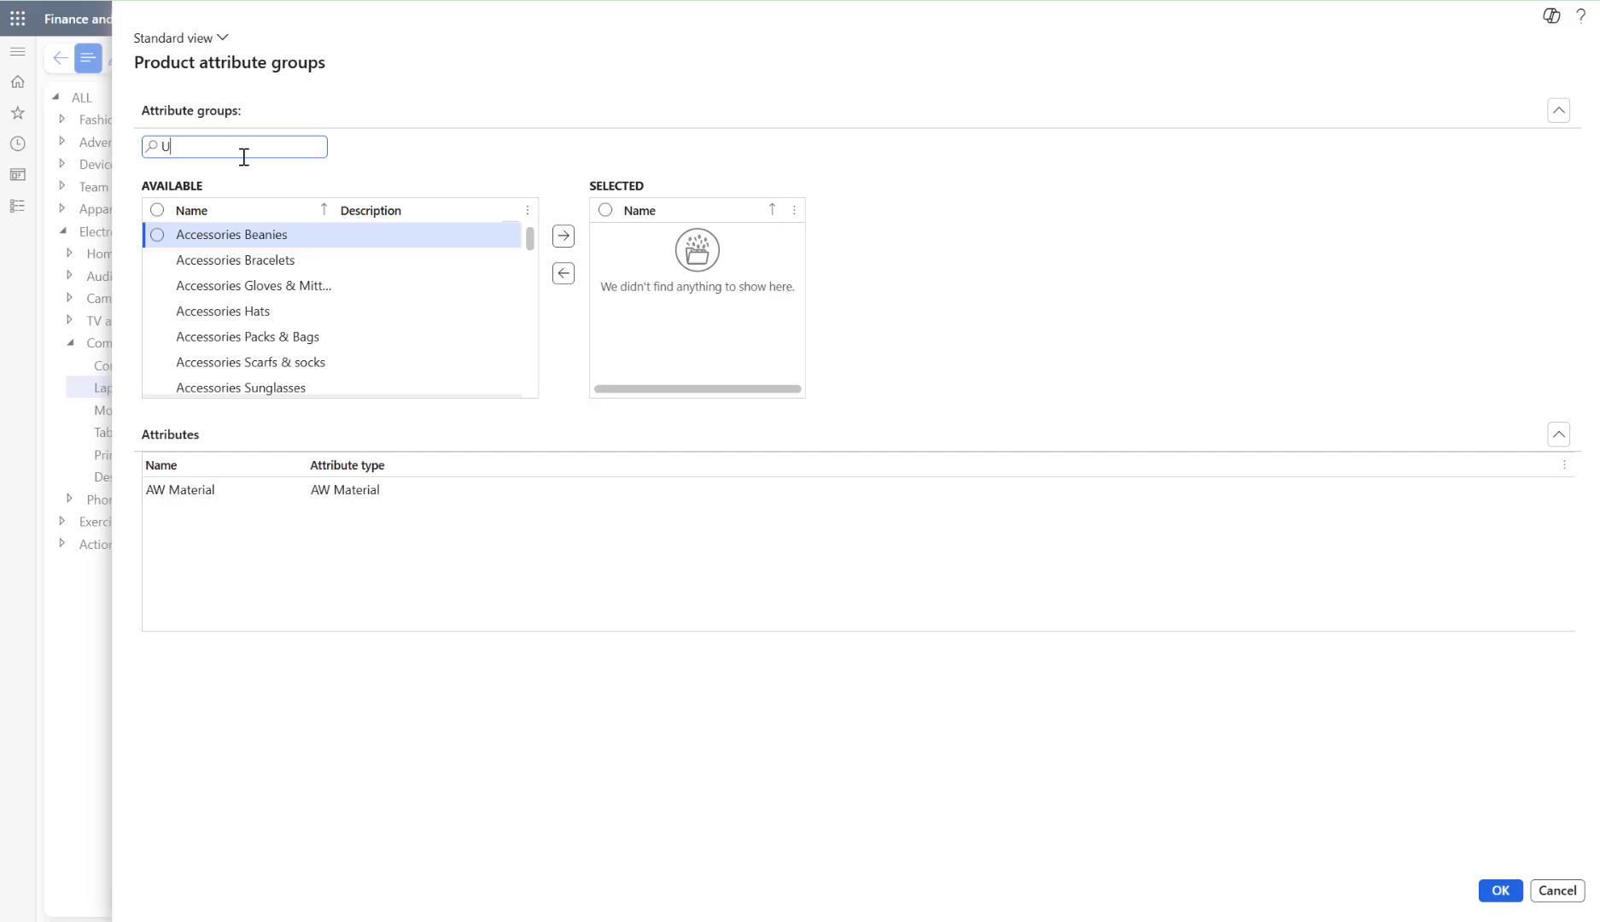
pyautogui.write('PM')
pyautogui.press('Return')
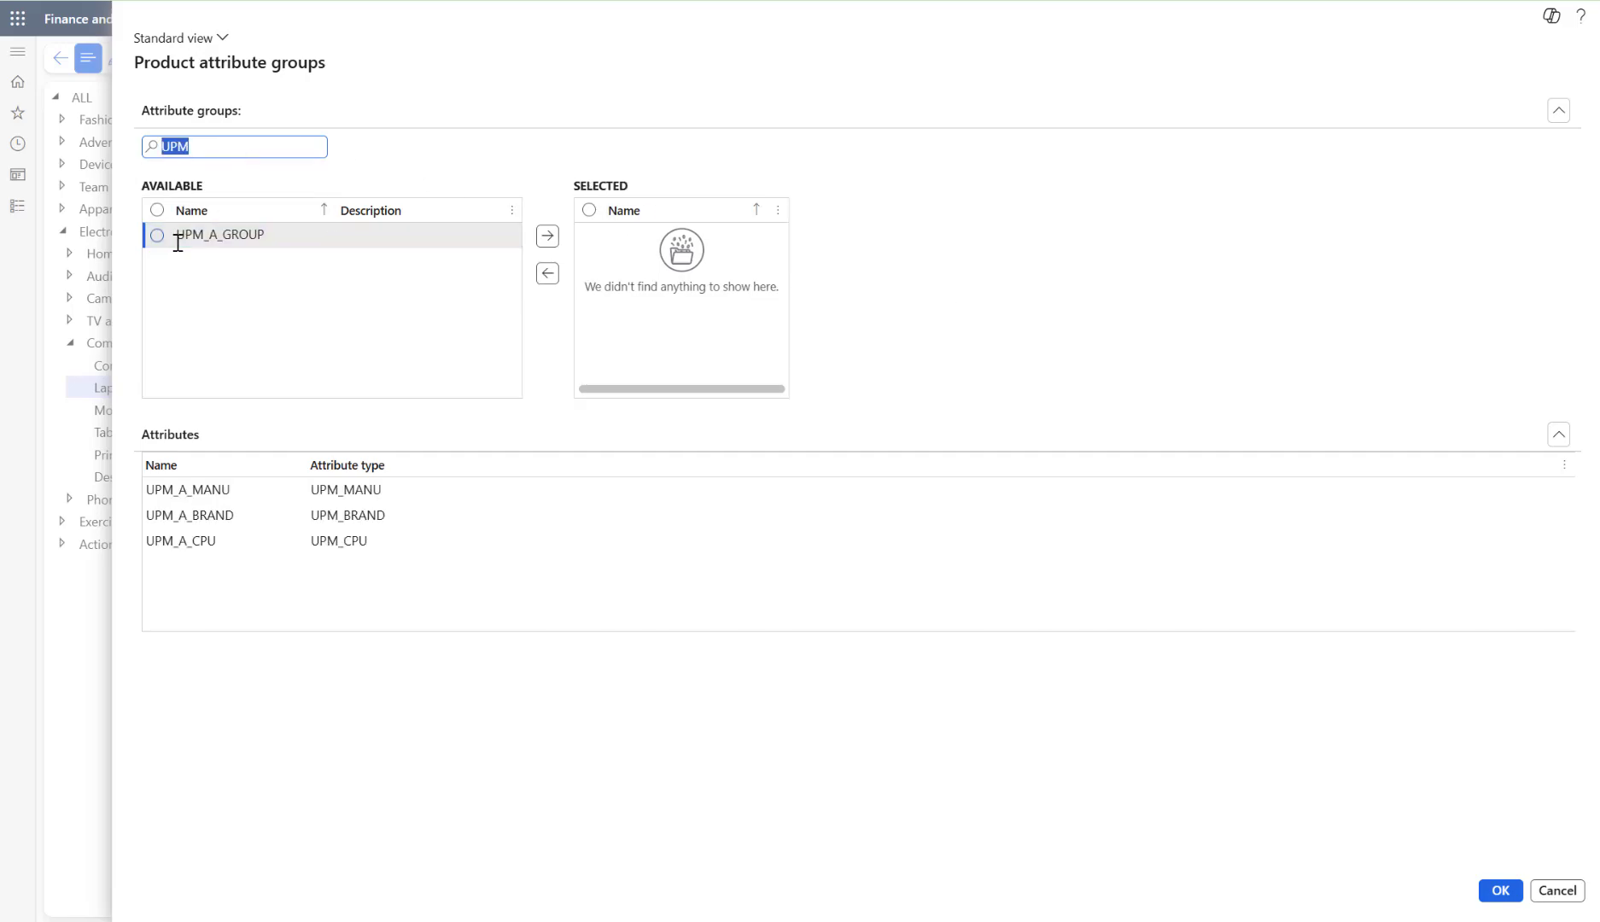
pyautogui.click(158, 236)
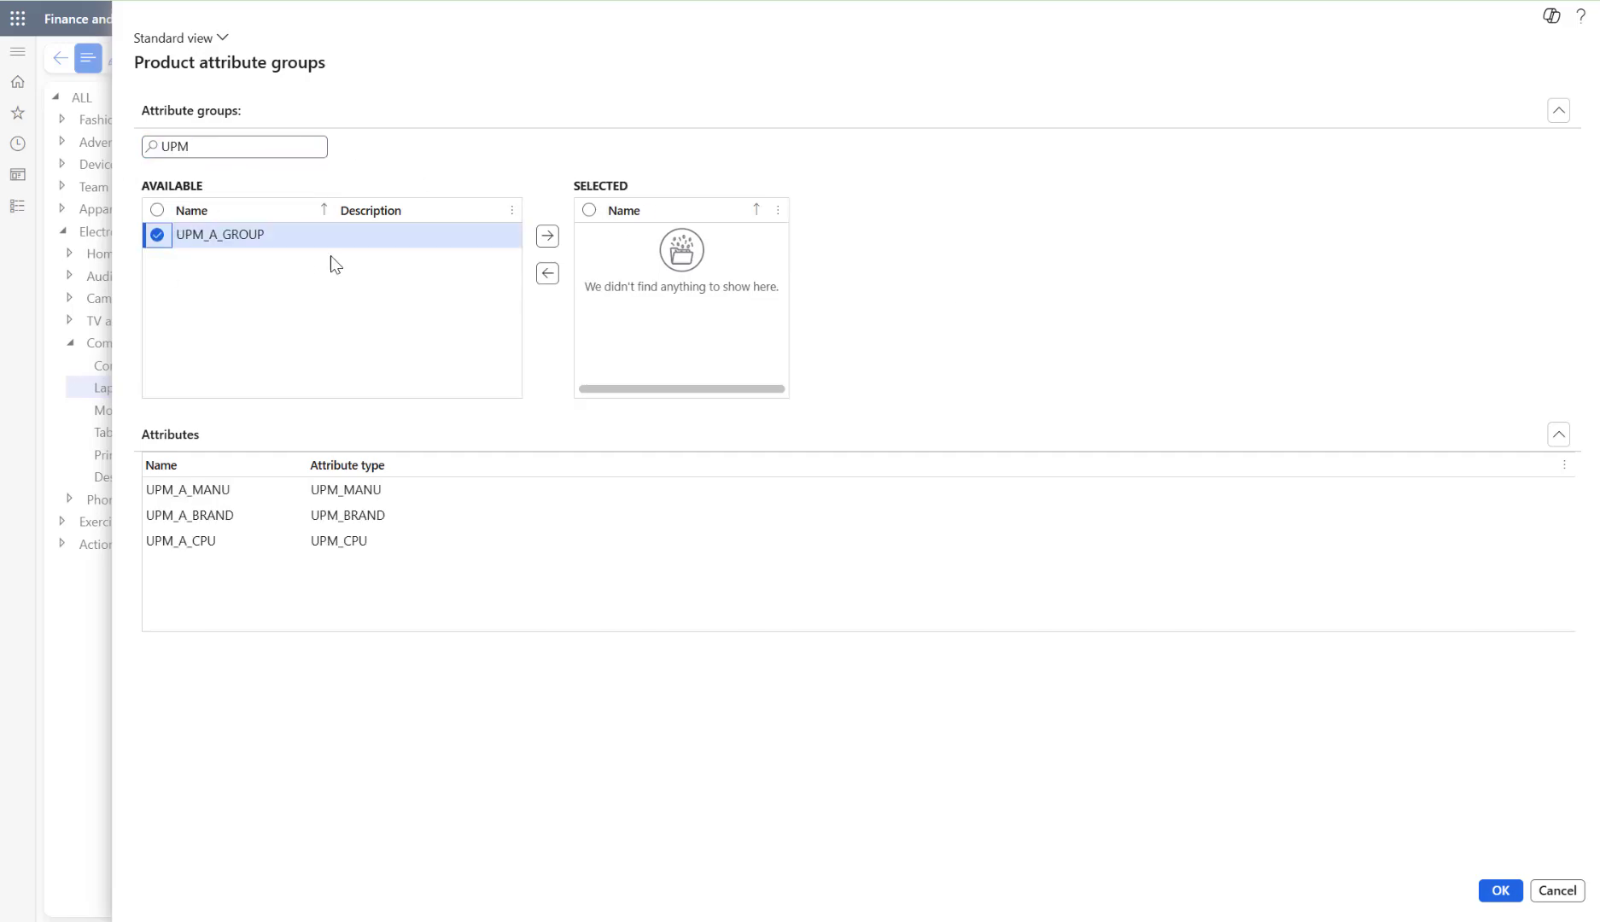
pyautogui.click(547, 236)
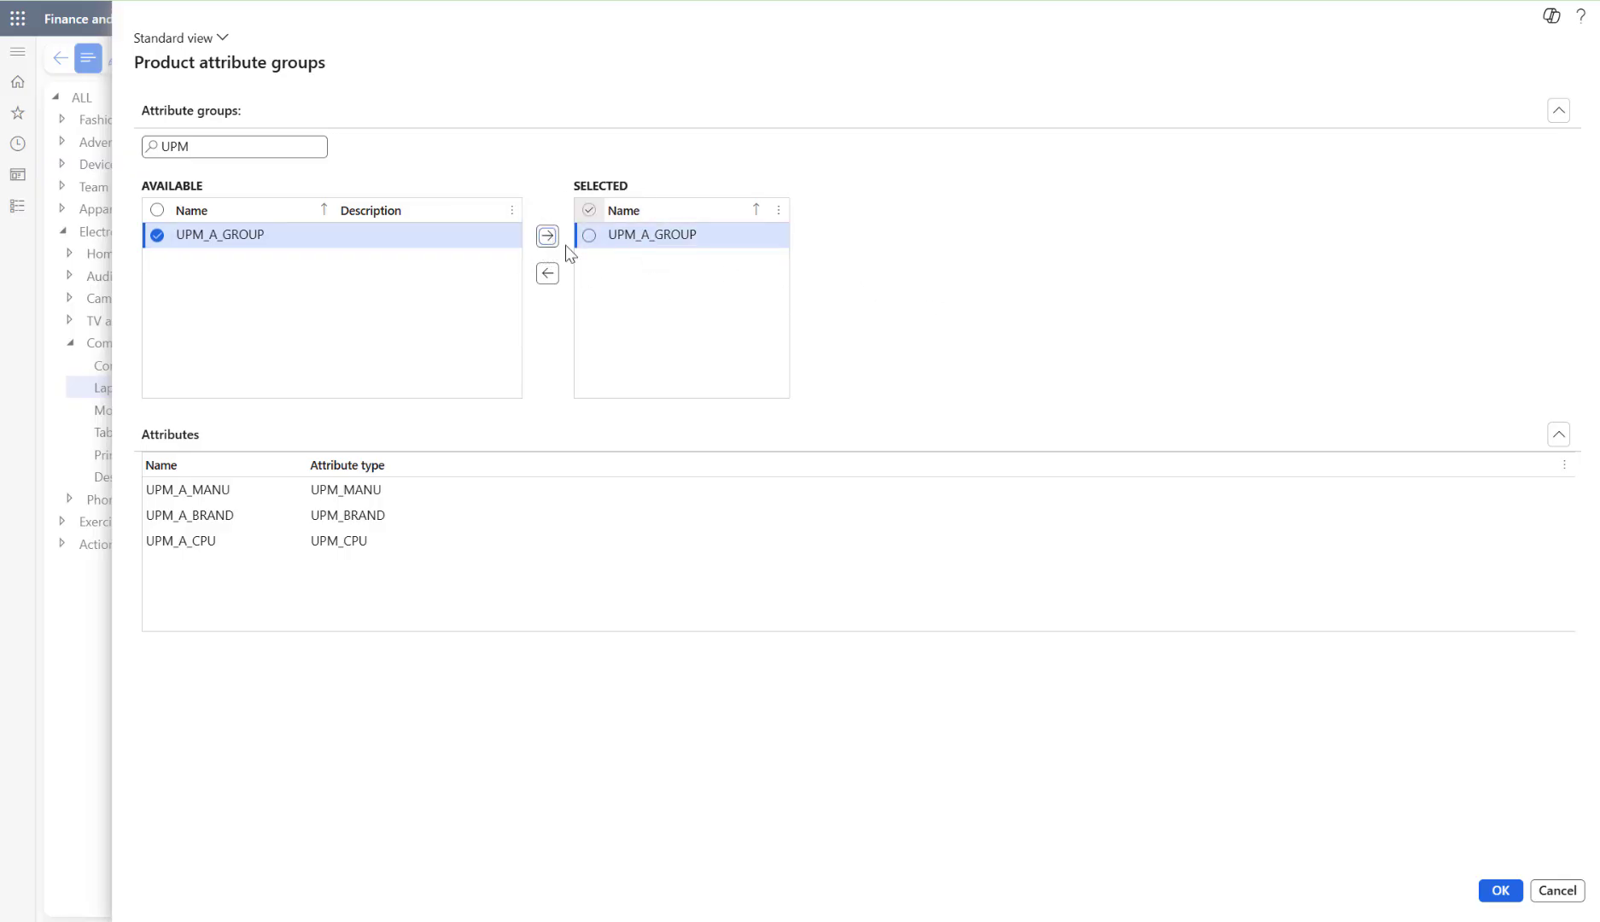
pyautogui.click(589, 235)
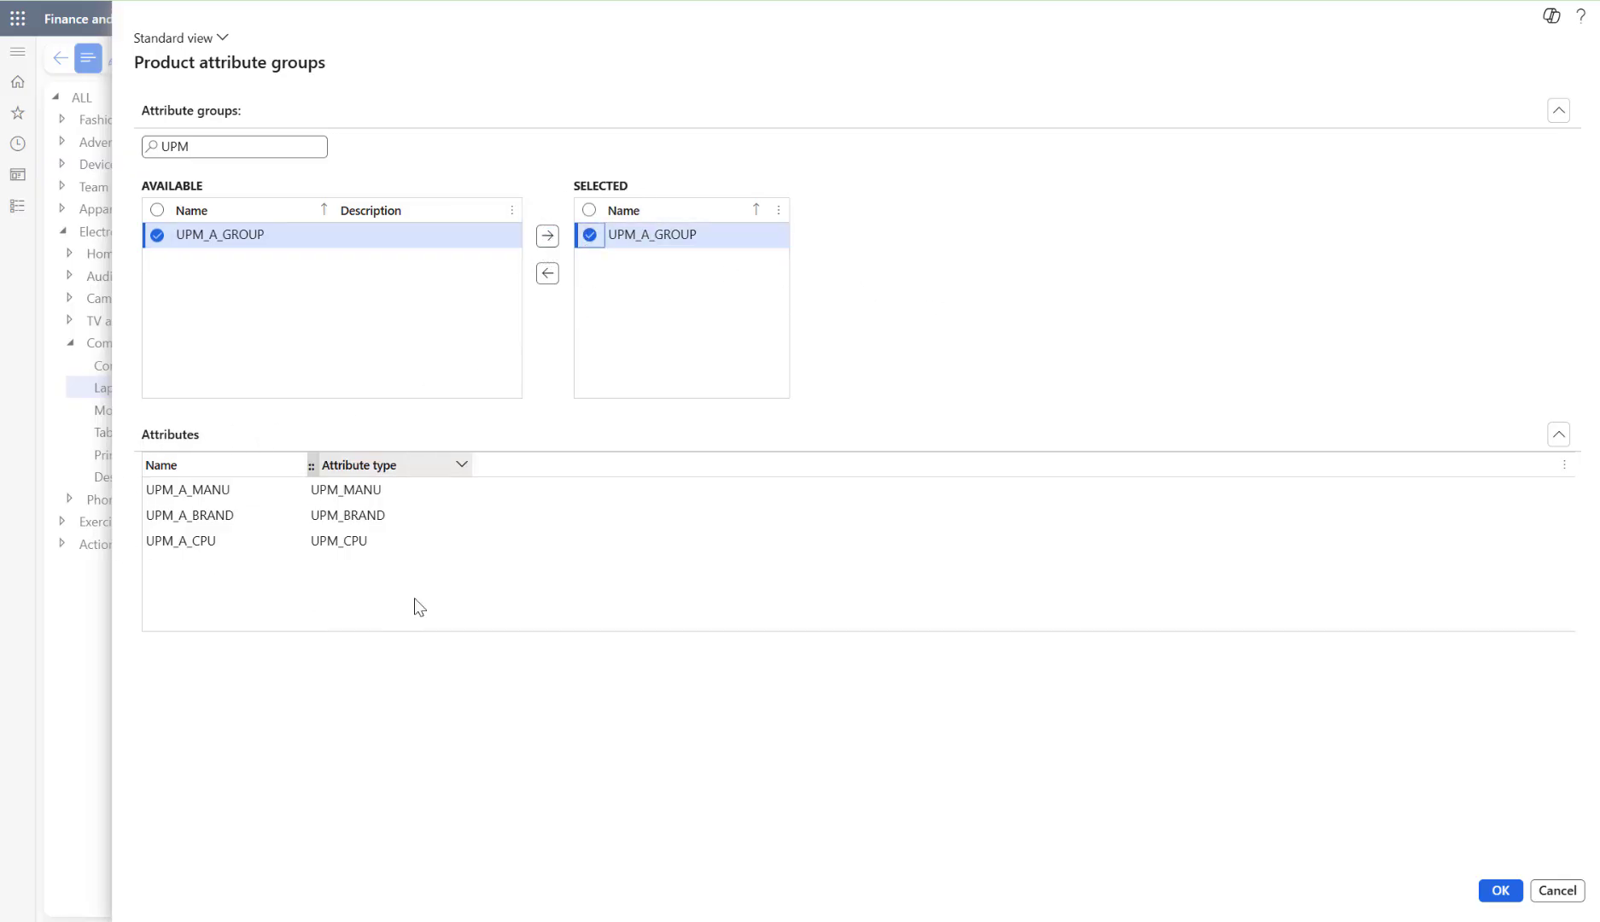
pyautogui.click(1499, 891)
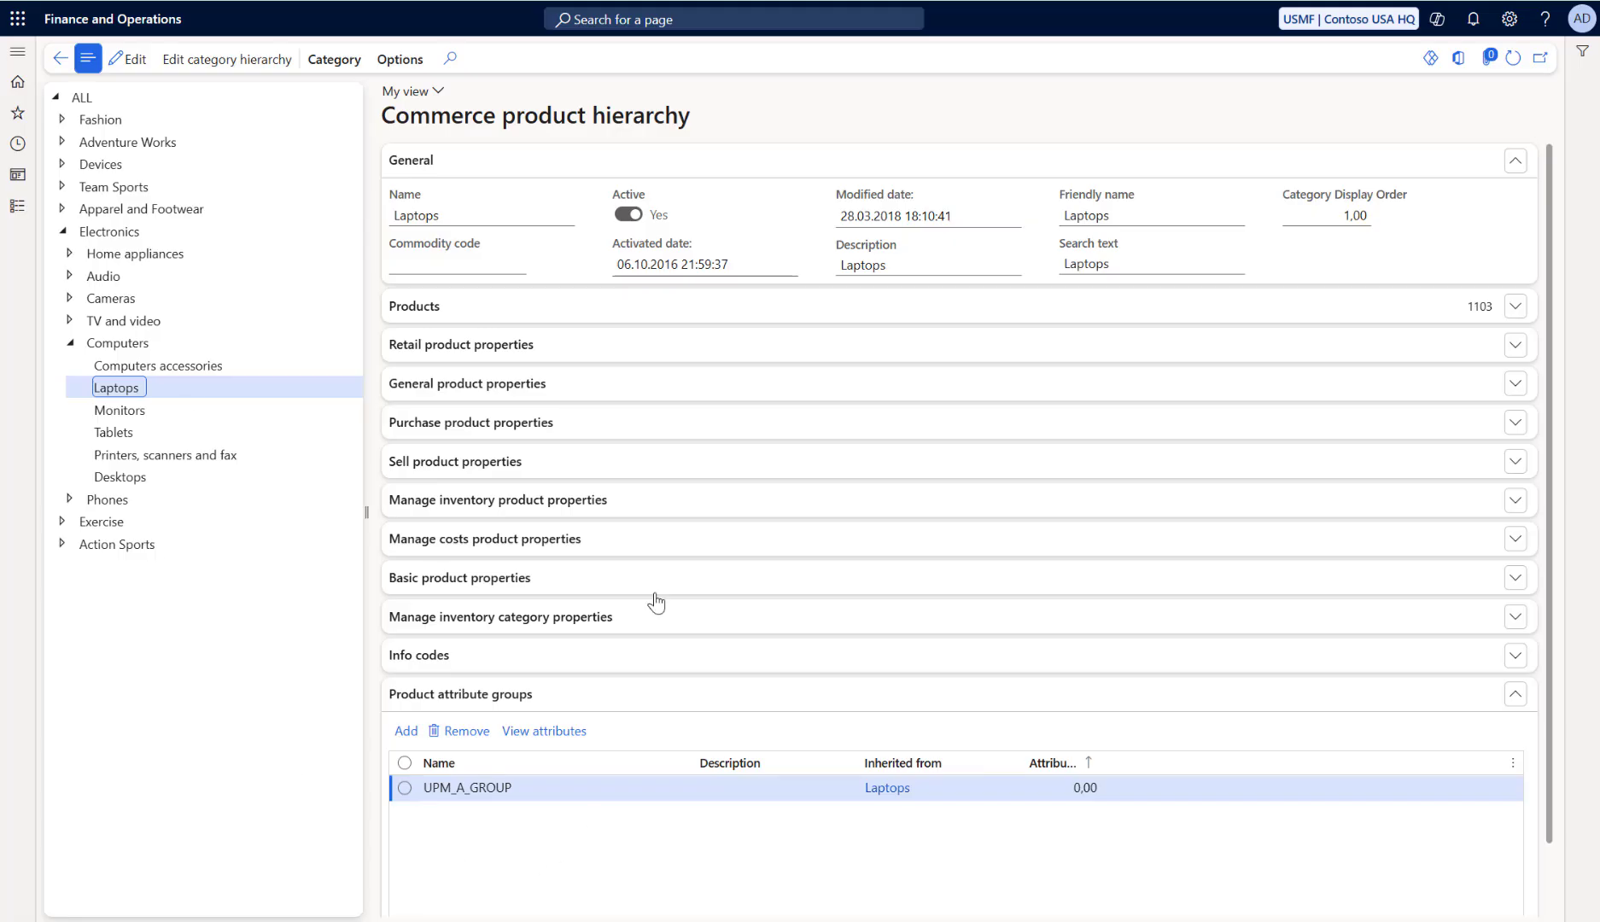
# Open the Released products page of the Product information management module
pyautogui.click(18, 55)
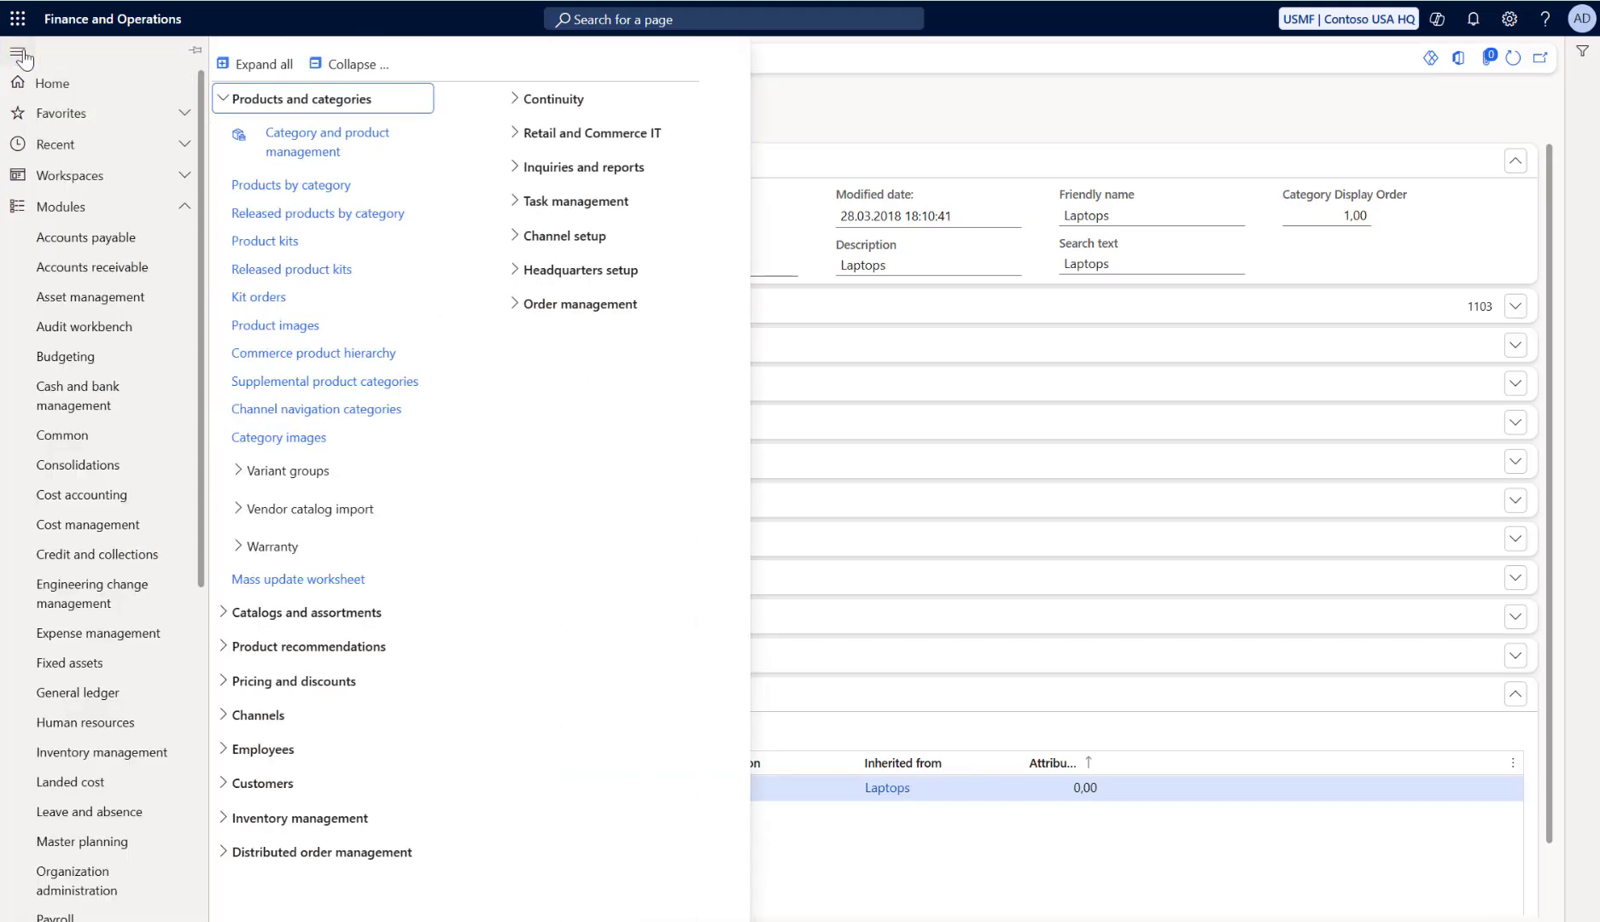
pyautogui.scroll(-5, 67, 397)
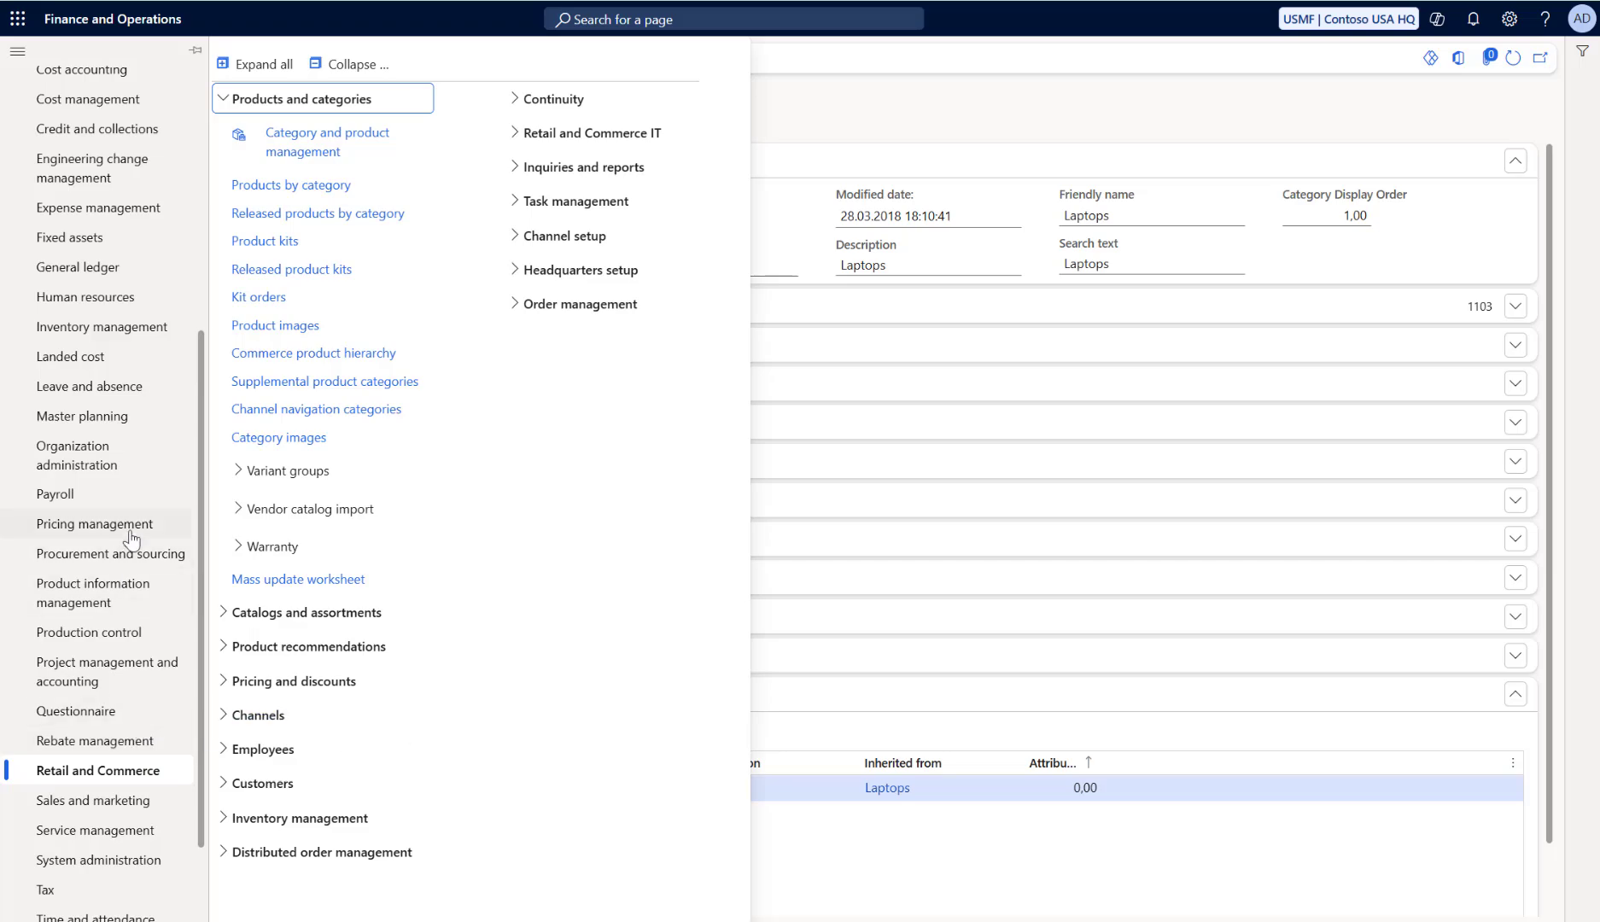
pyautogui.click(96, 598)
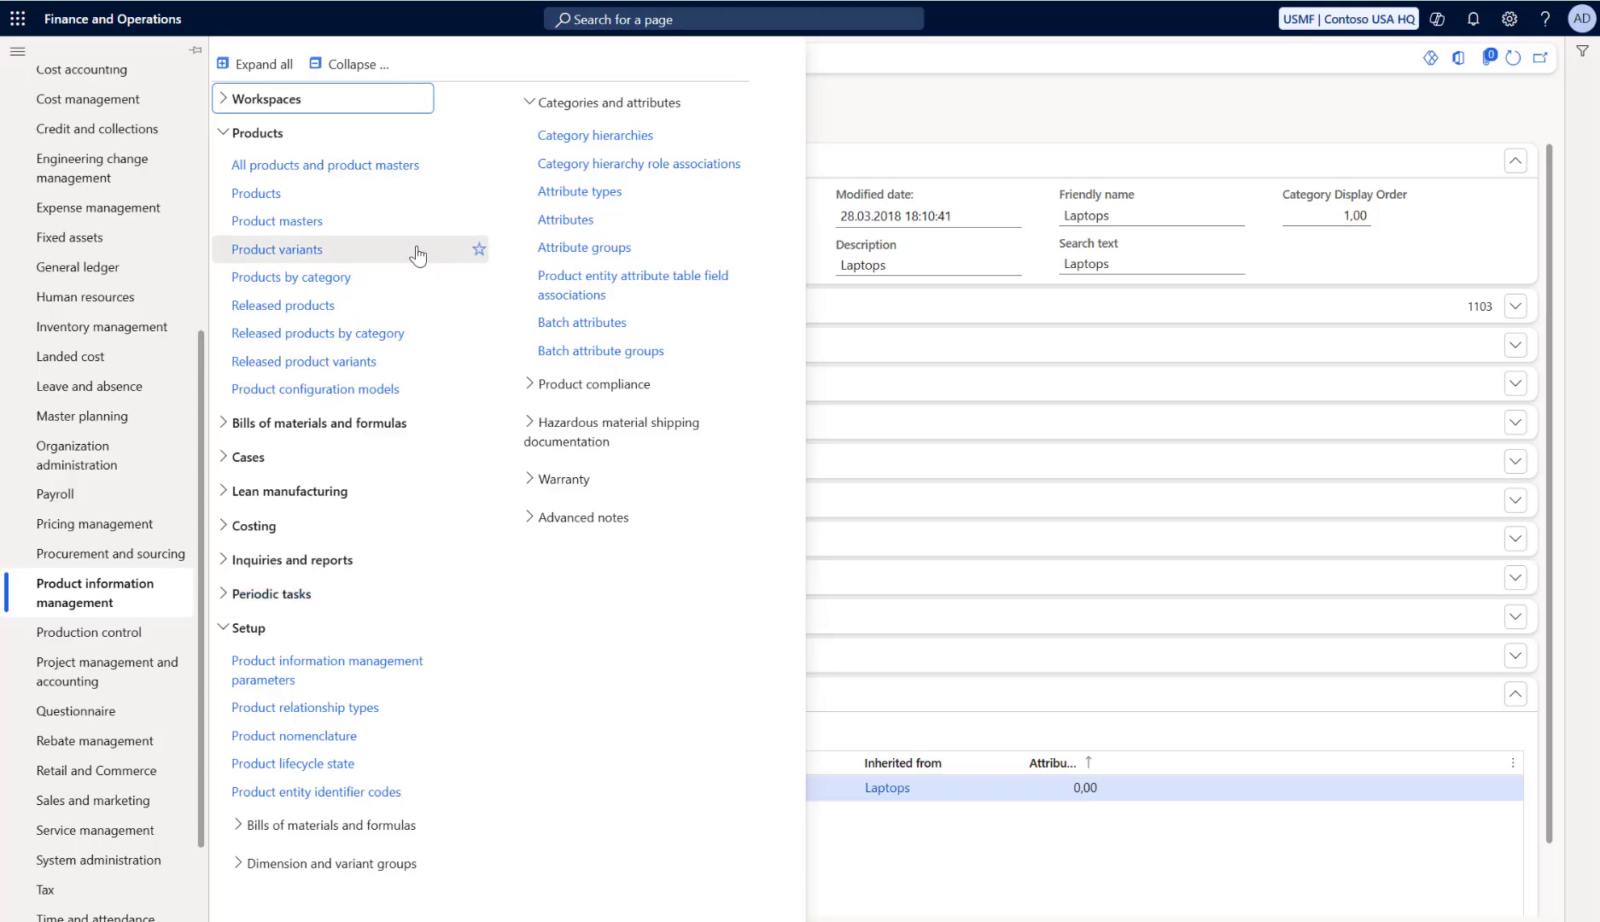
pyautogui.click(293, 307)
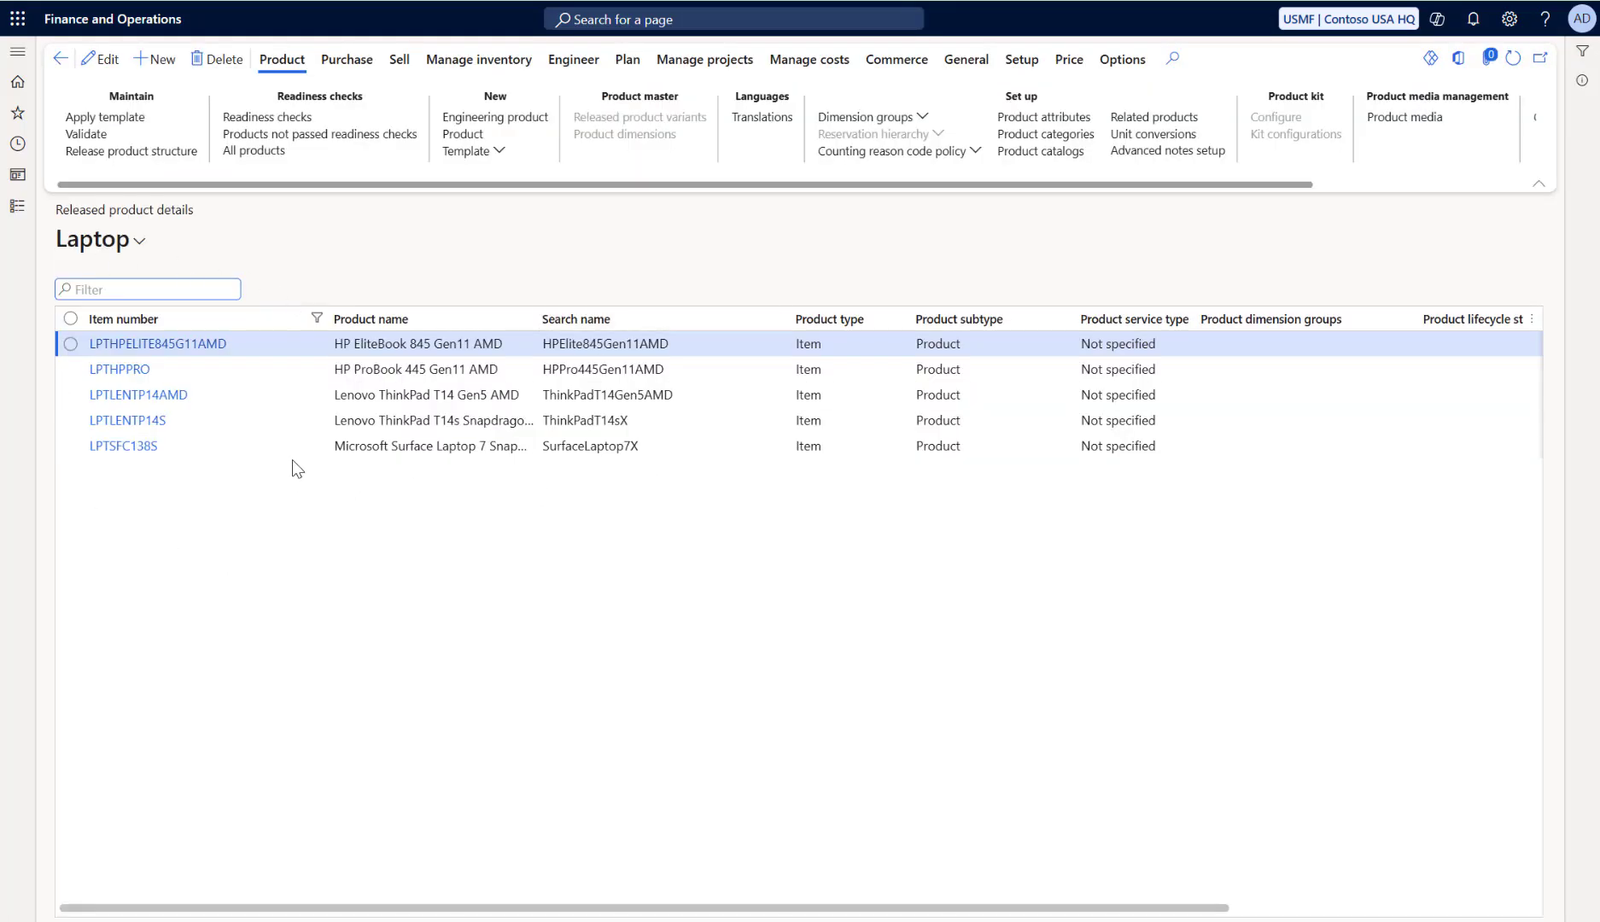
# Open the product attributes of the Microsoft Surface Laptop 7 and set UPM_A_MANU to Microsoft
pyautogui.click(372, 447)
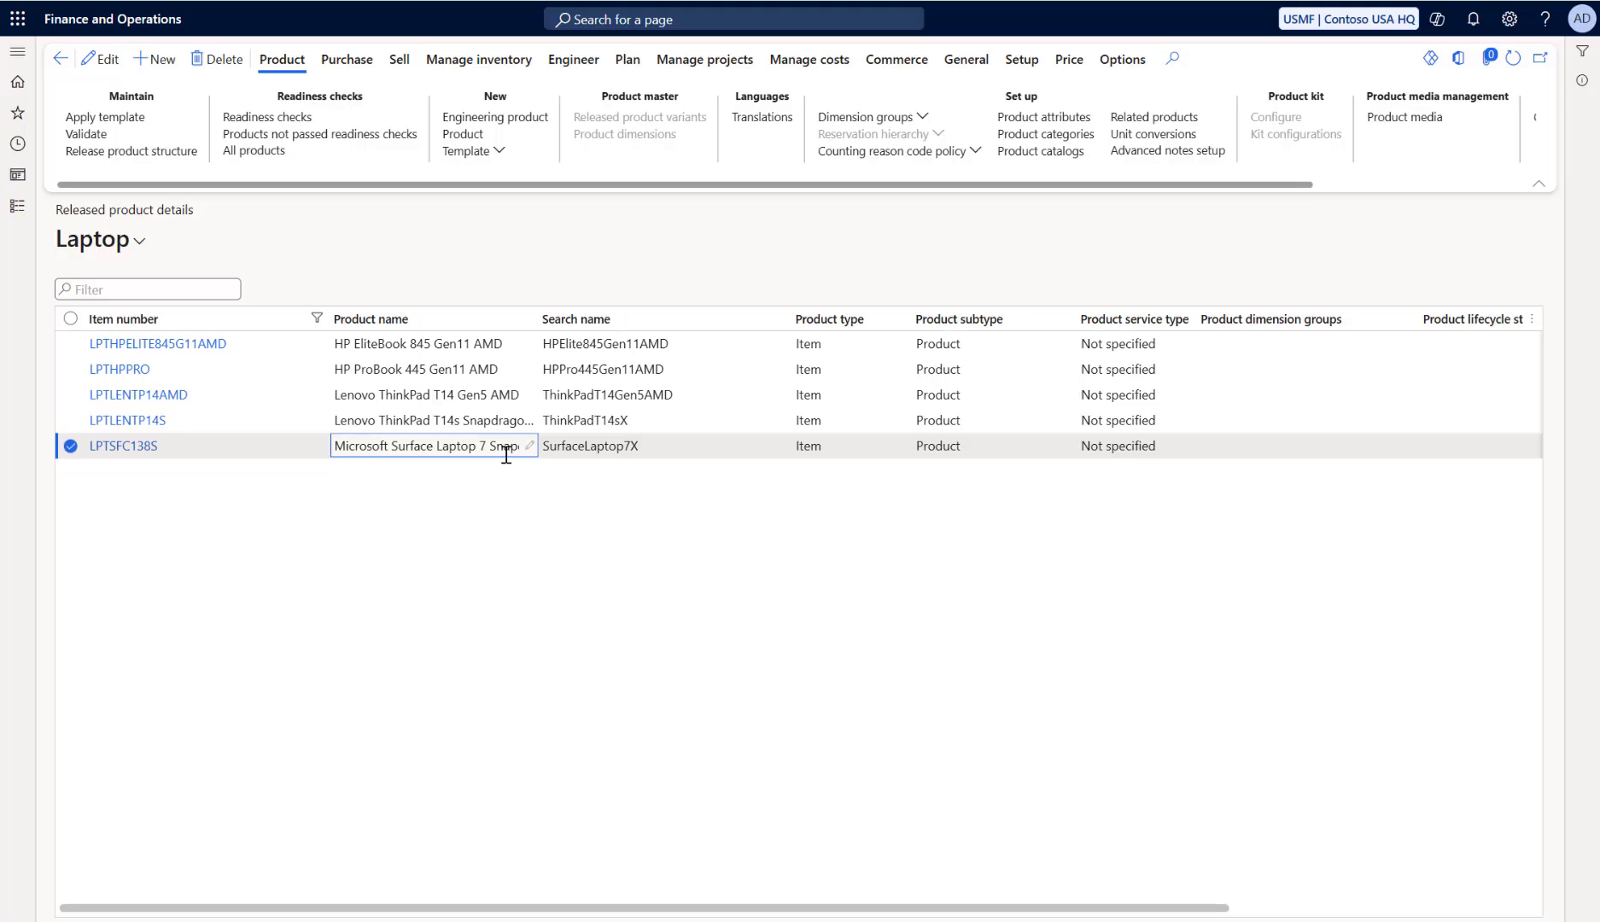
pyautogui.click(1041, 122)
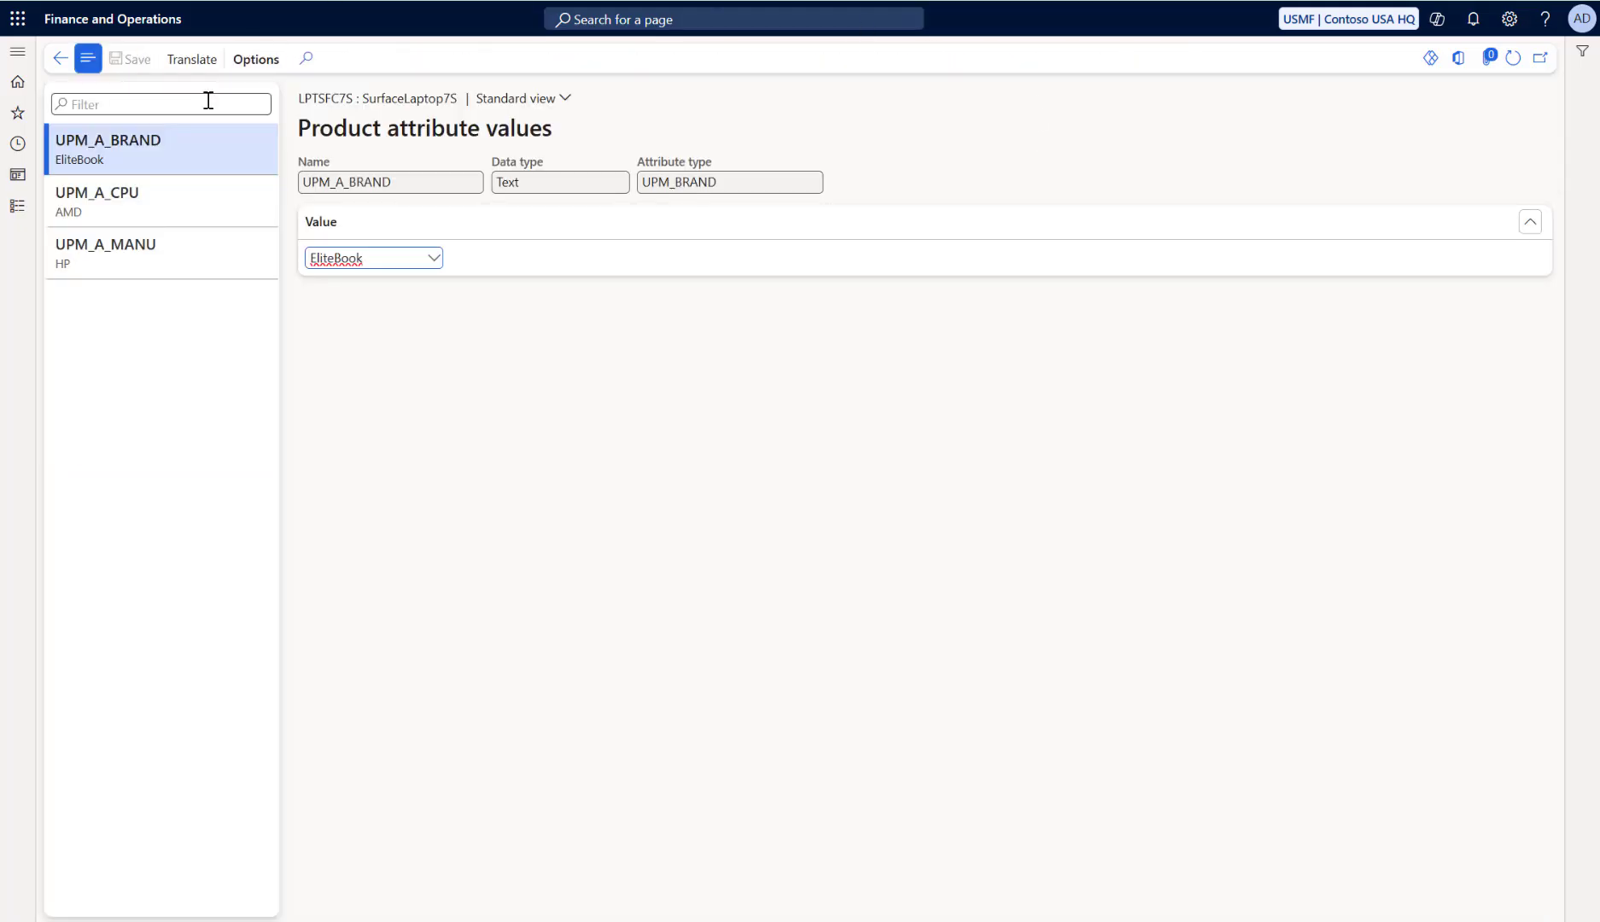
pyautogui.click(178, 239)
pyautogui.click(434, 258)
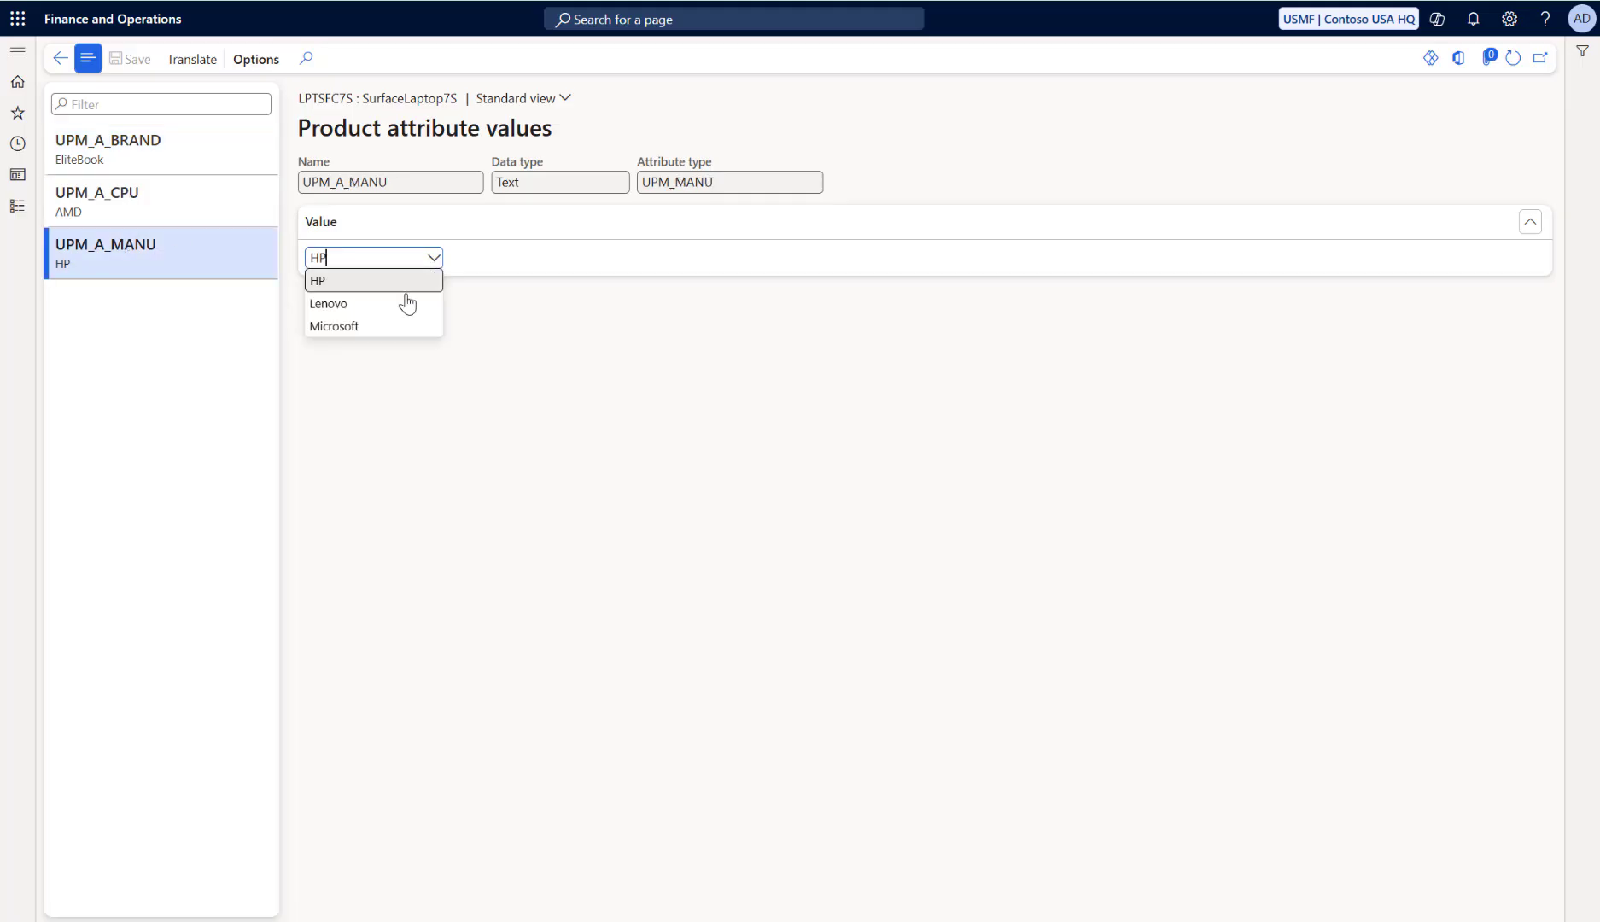
pyautogui.click(375, 325)
# Set the Surface Laptop's UPM_A_CPU to SnaoDragon and UPM_A_BRAND to Laptop, and return to the released products
pyautogui.click(210, 202)
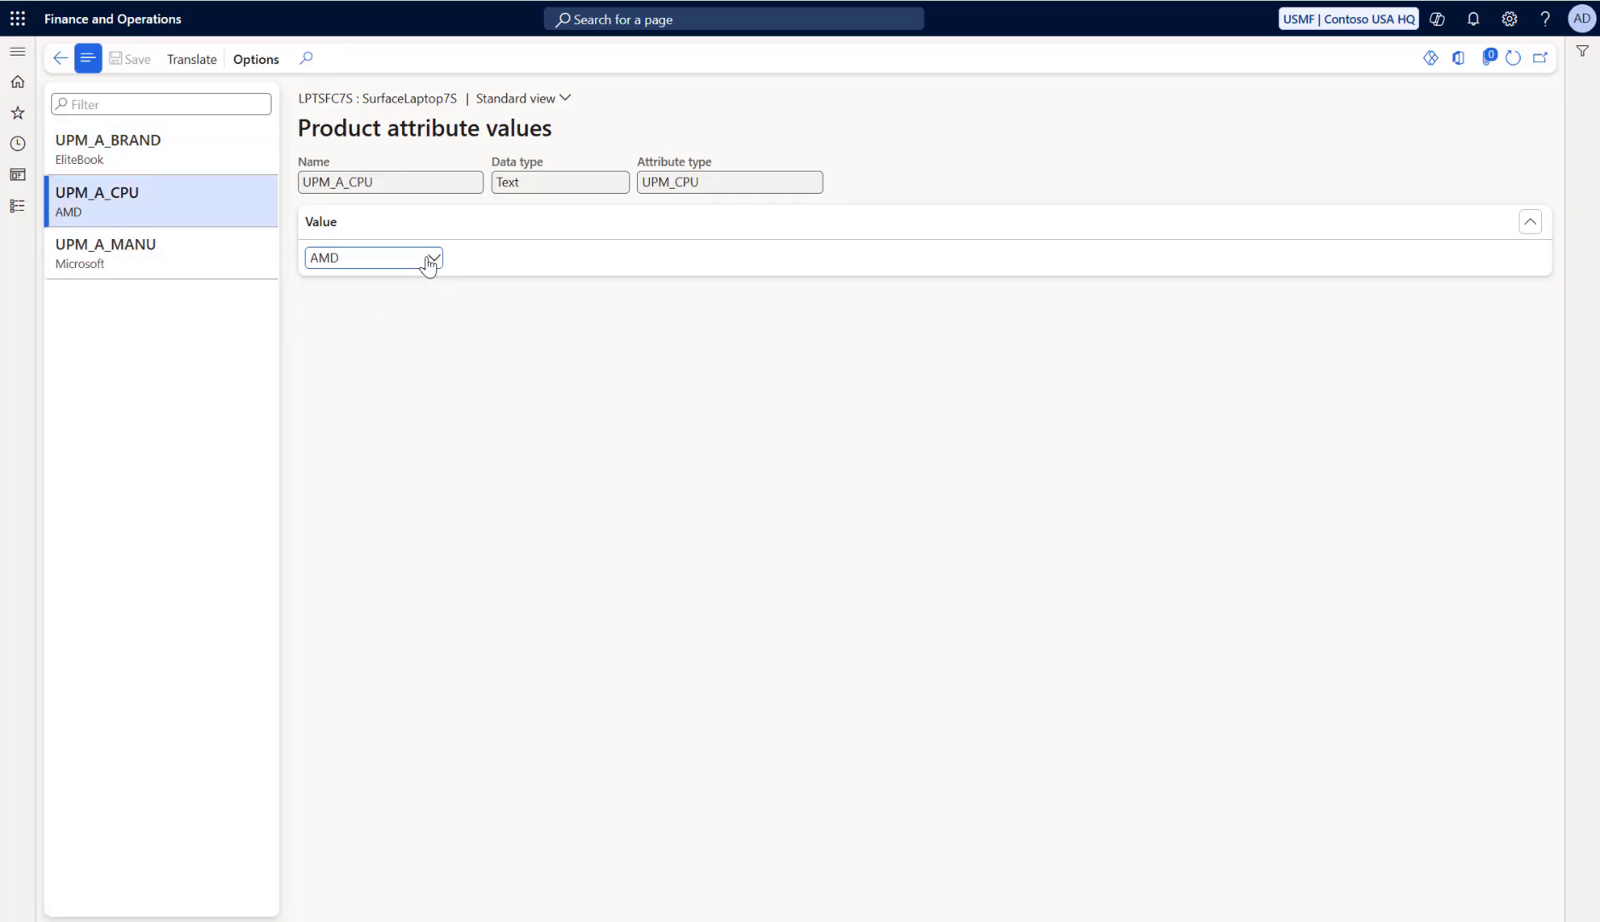
pyautogui.click(432, 258)
pyautogui.click(382, 323)
pyautogui.click(143, 150)
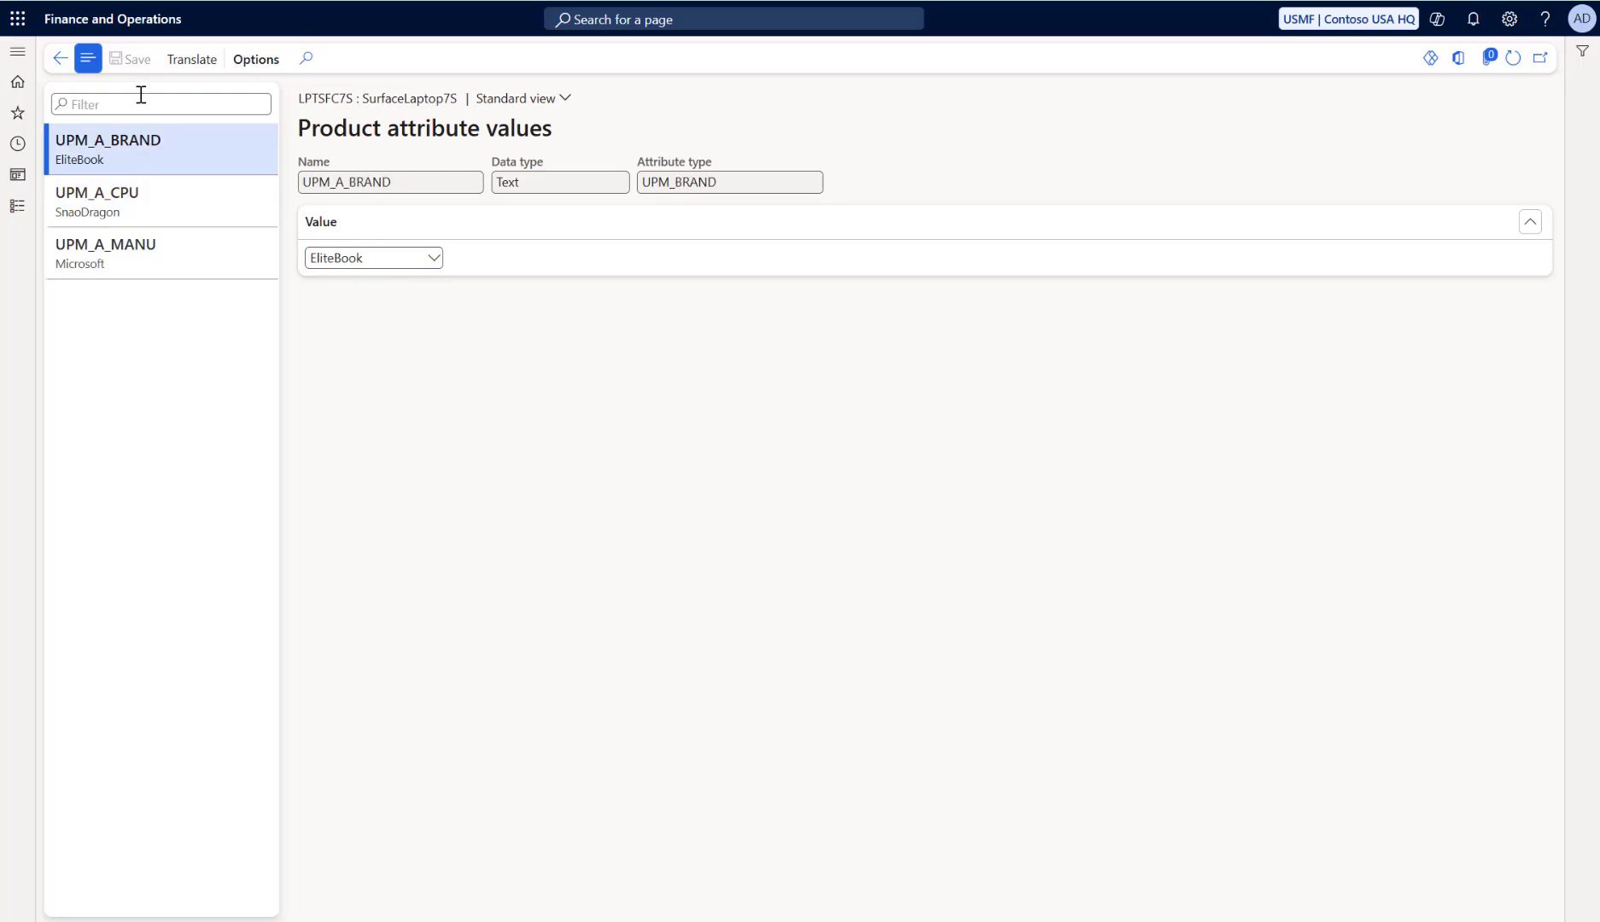
pyautogui.click(434, 258)
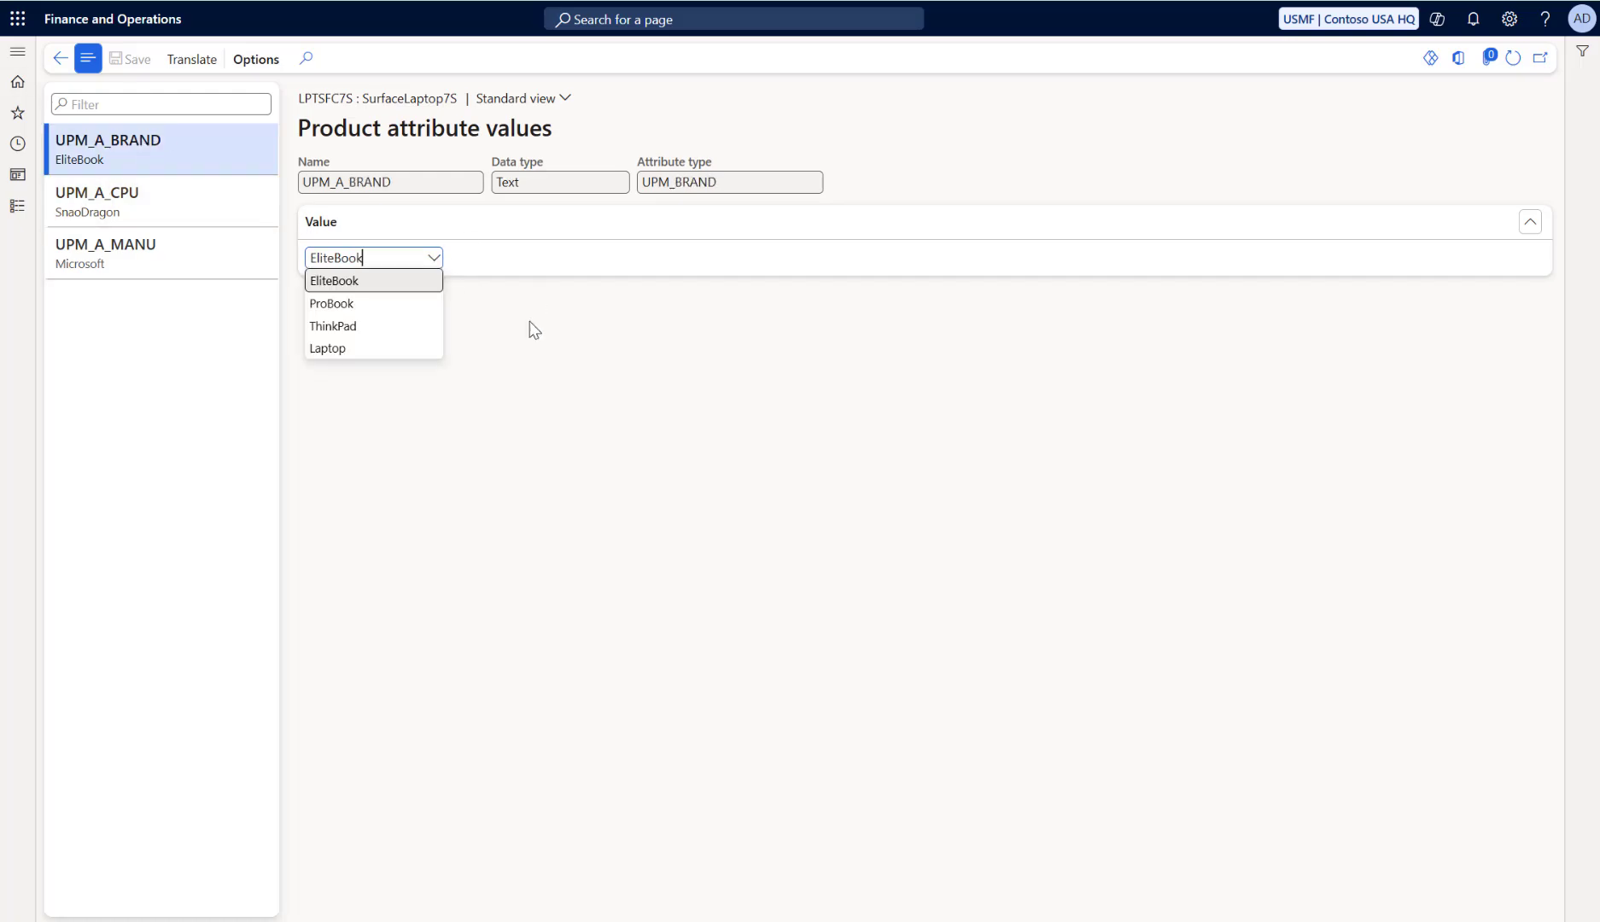
pyautogui.click(383, 349)
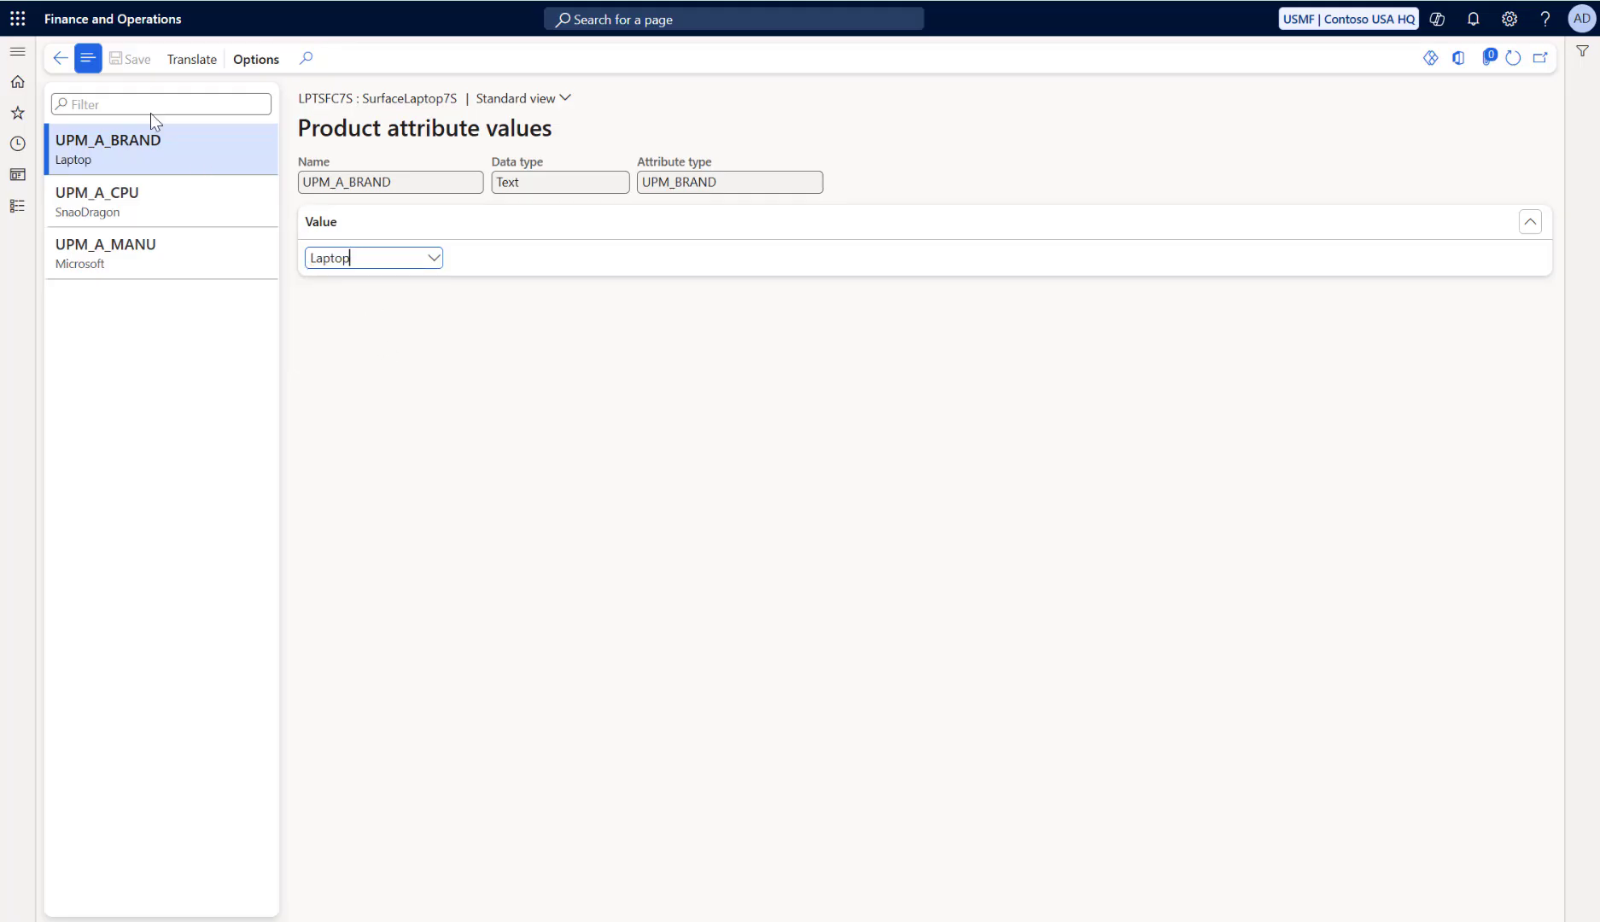
pyautogui.click(60, 58)
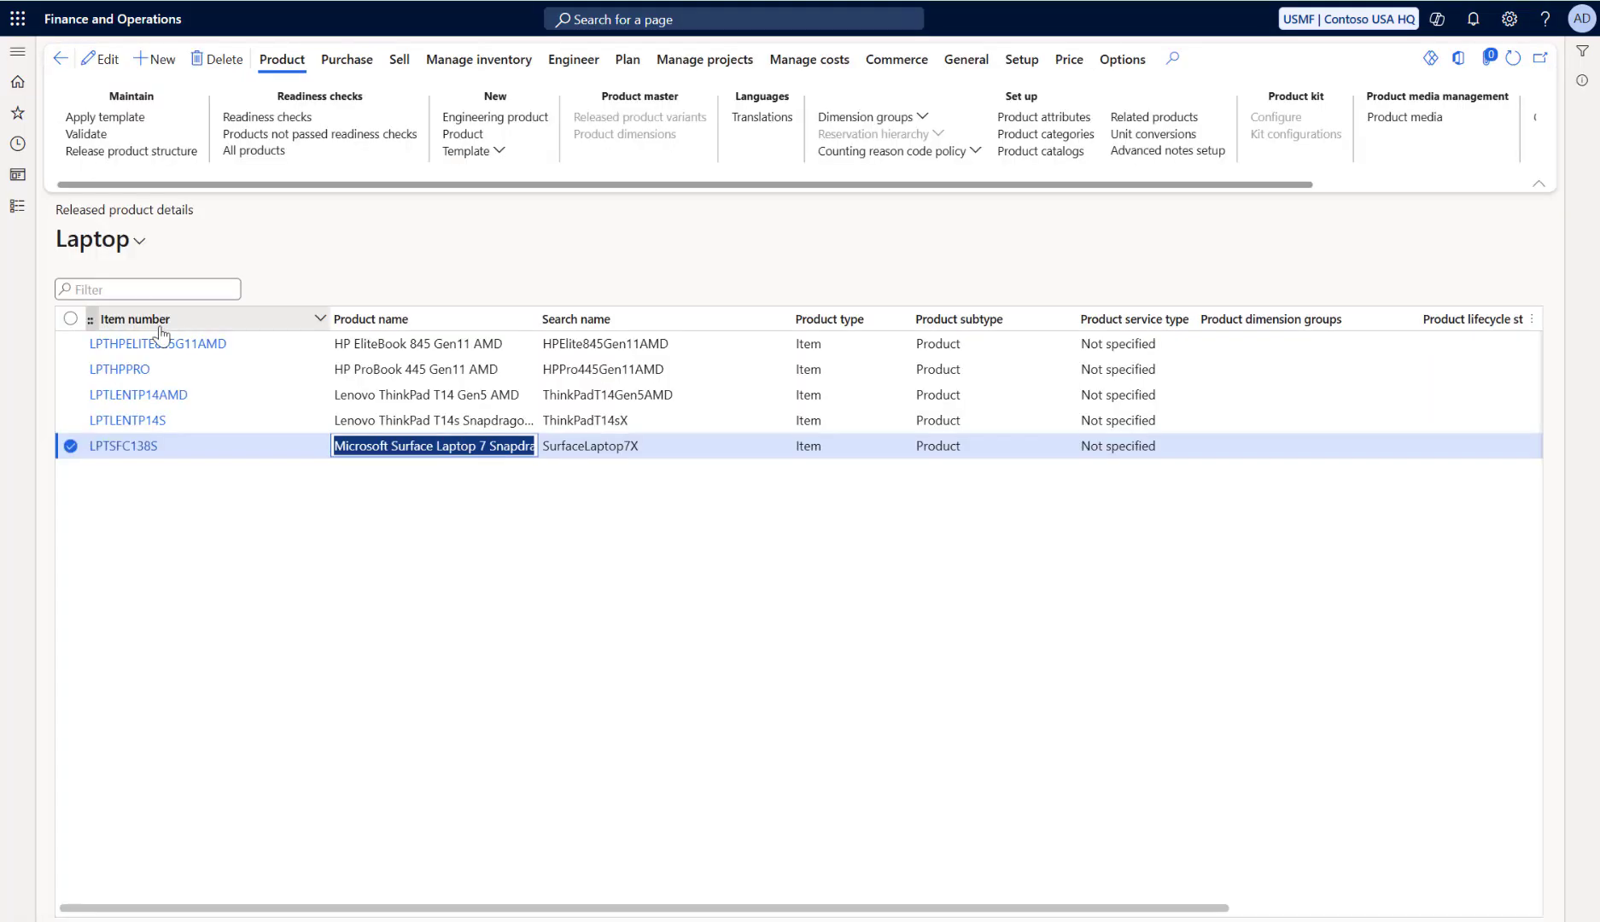
# In the product attributes of the Lenovo ThinkPad T14s, set UPM_A_MANU to Lenovo and UPM_A_CPU to SnaoDragon
pyautogui.click(424, 419)
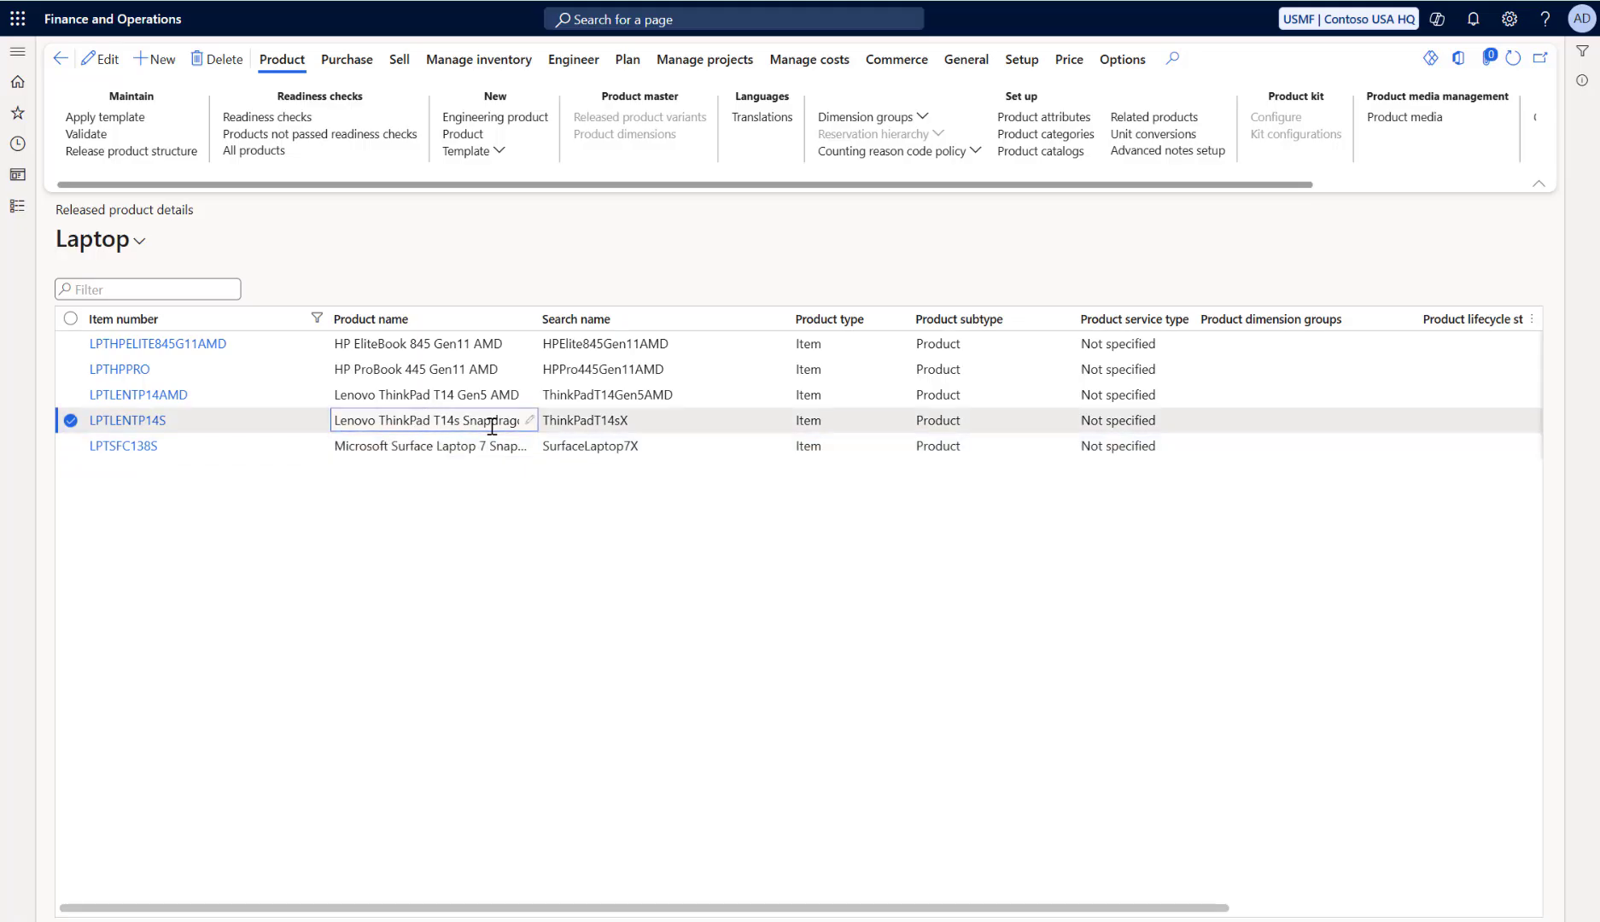
pyautogui.click(1063, 119)
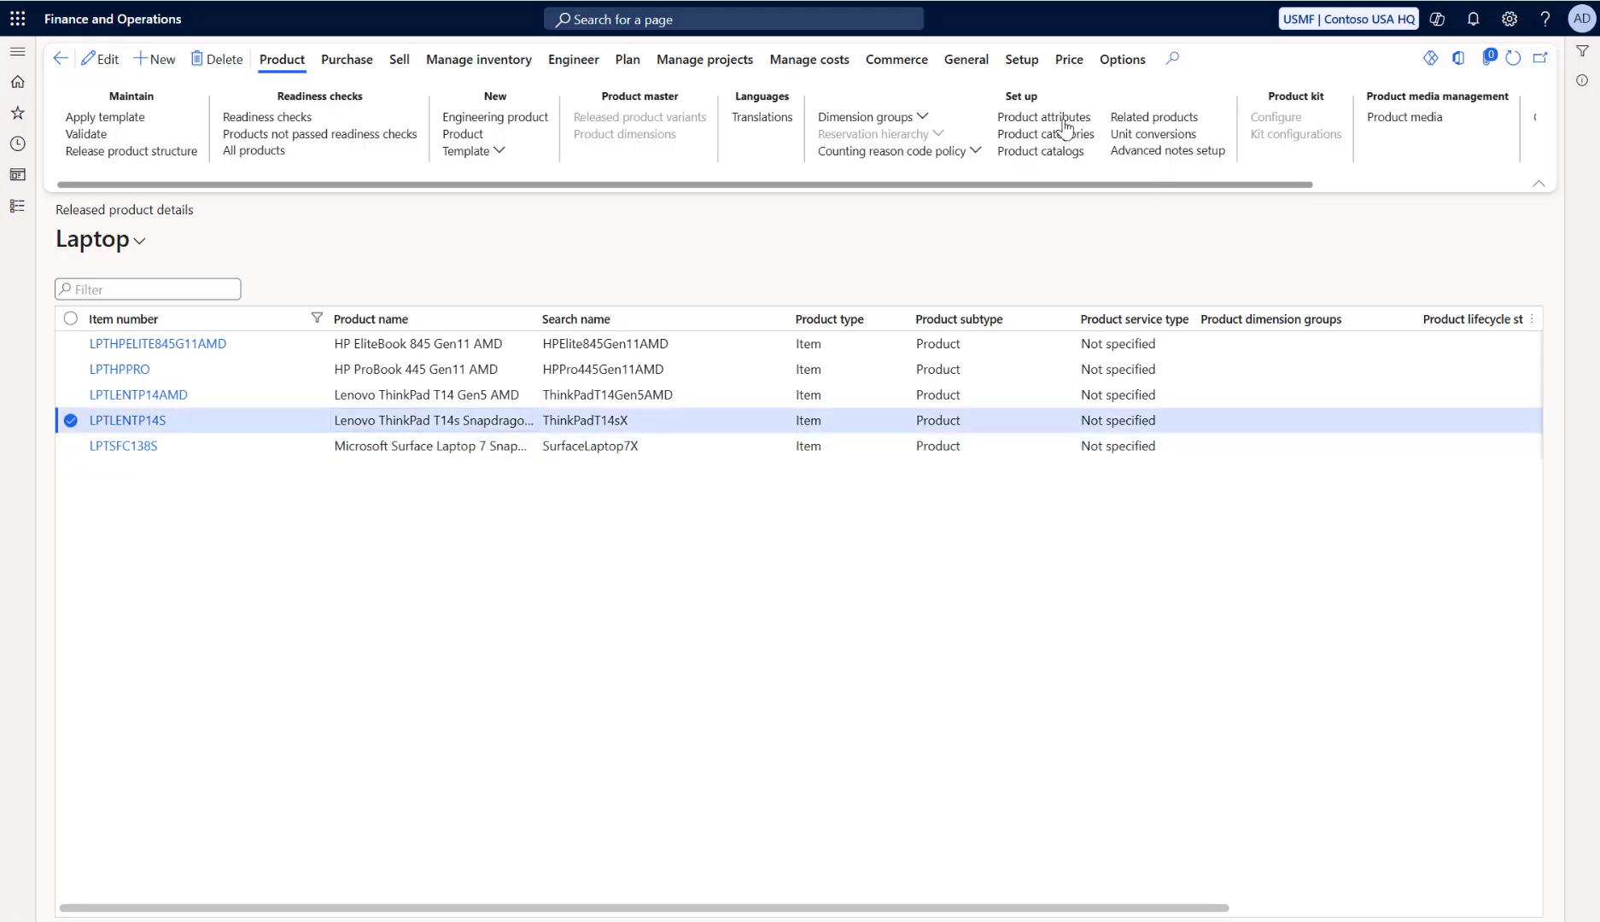
pyautogui.click(215, 245)
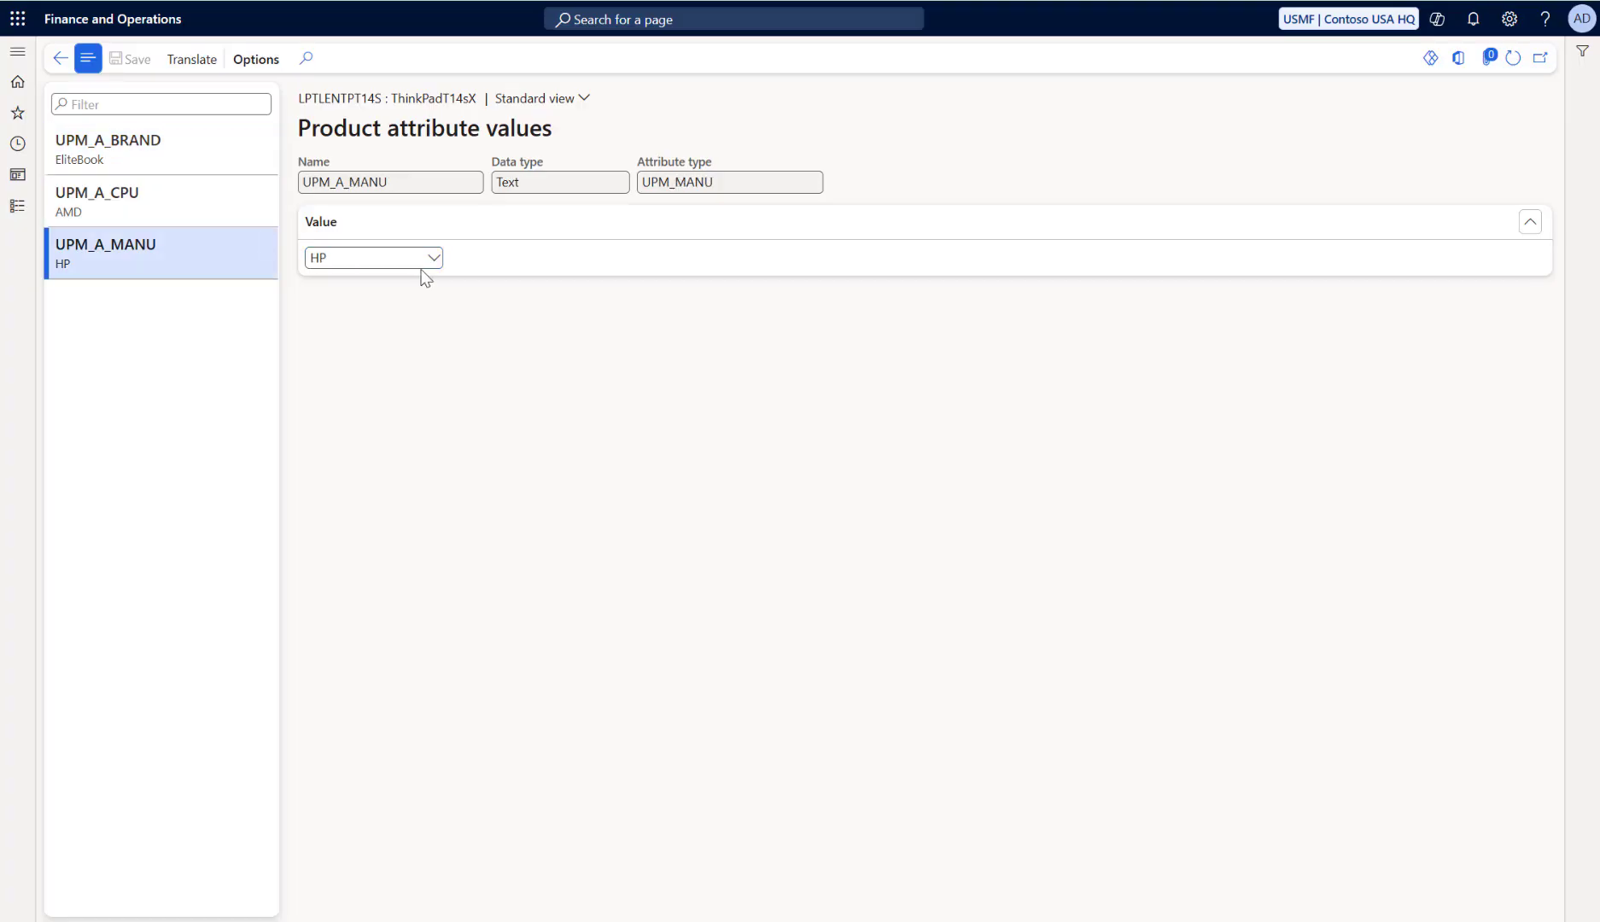
pyautogui.click(434, 257)
pyautogui.click(383, 306)
pyautogui.click(200, 196)
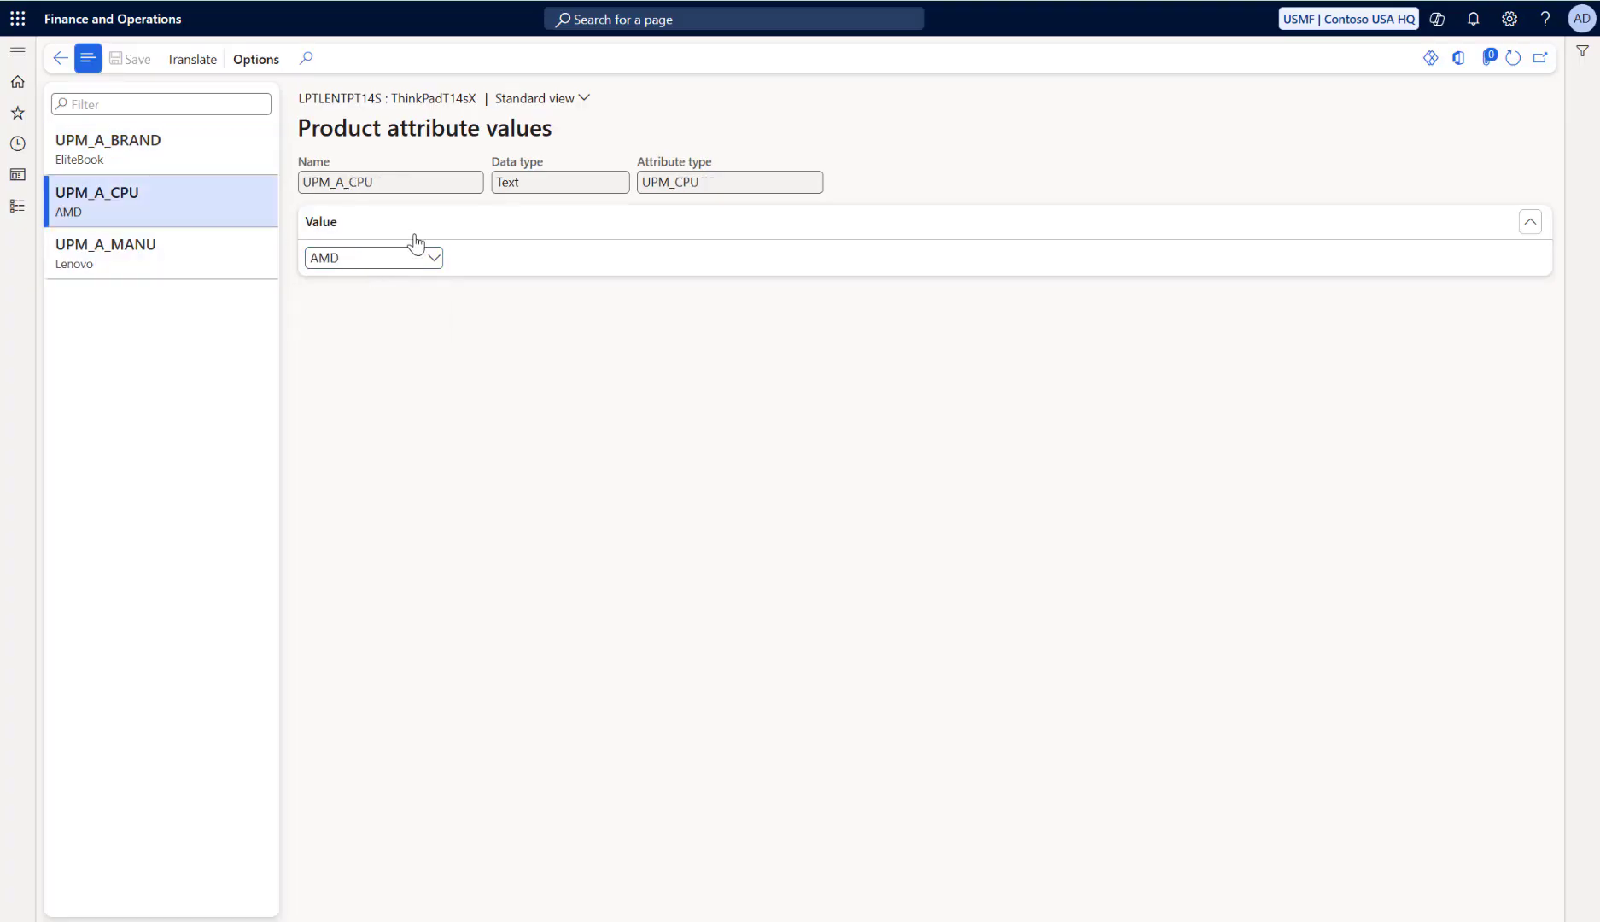
pyautogui.click(434, 257)
pyautogui.click(383, 324)
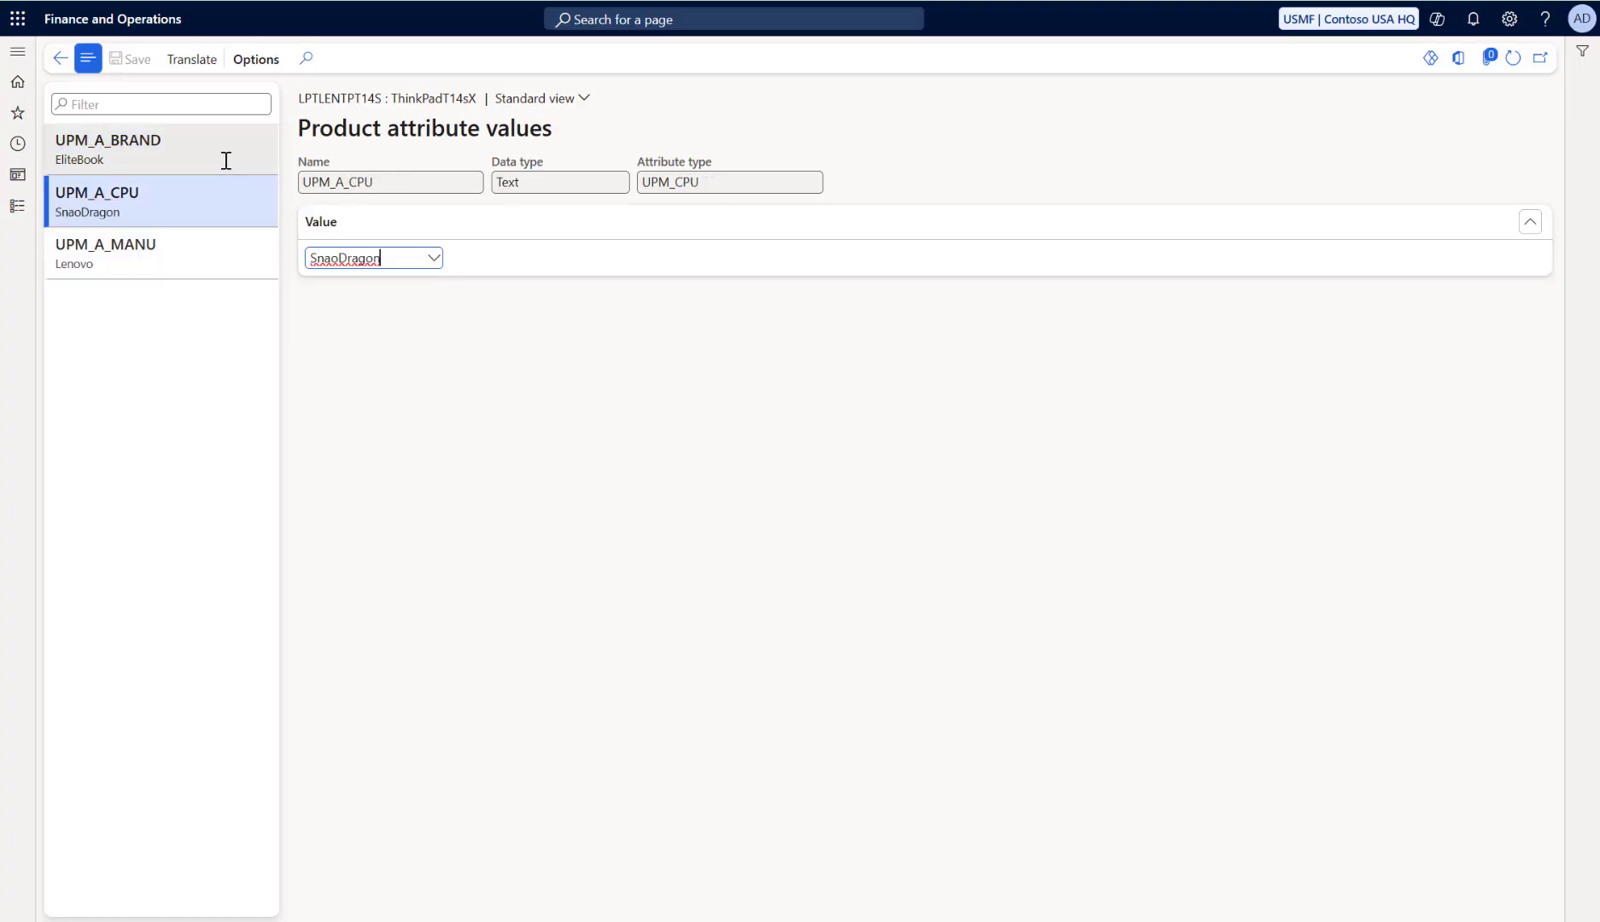
# Set the ThinkPad T14s's UPM_A_BRAND to ThinkPad and return to the released products
pyautogui.click(225, 158)
pyautogui.click(434, 260)
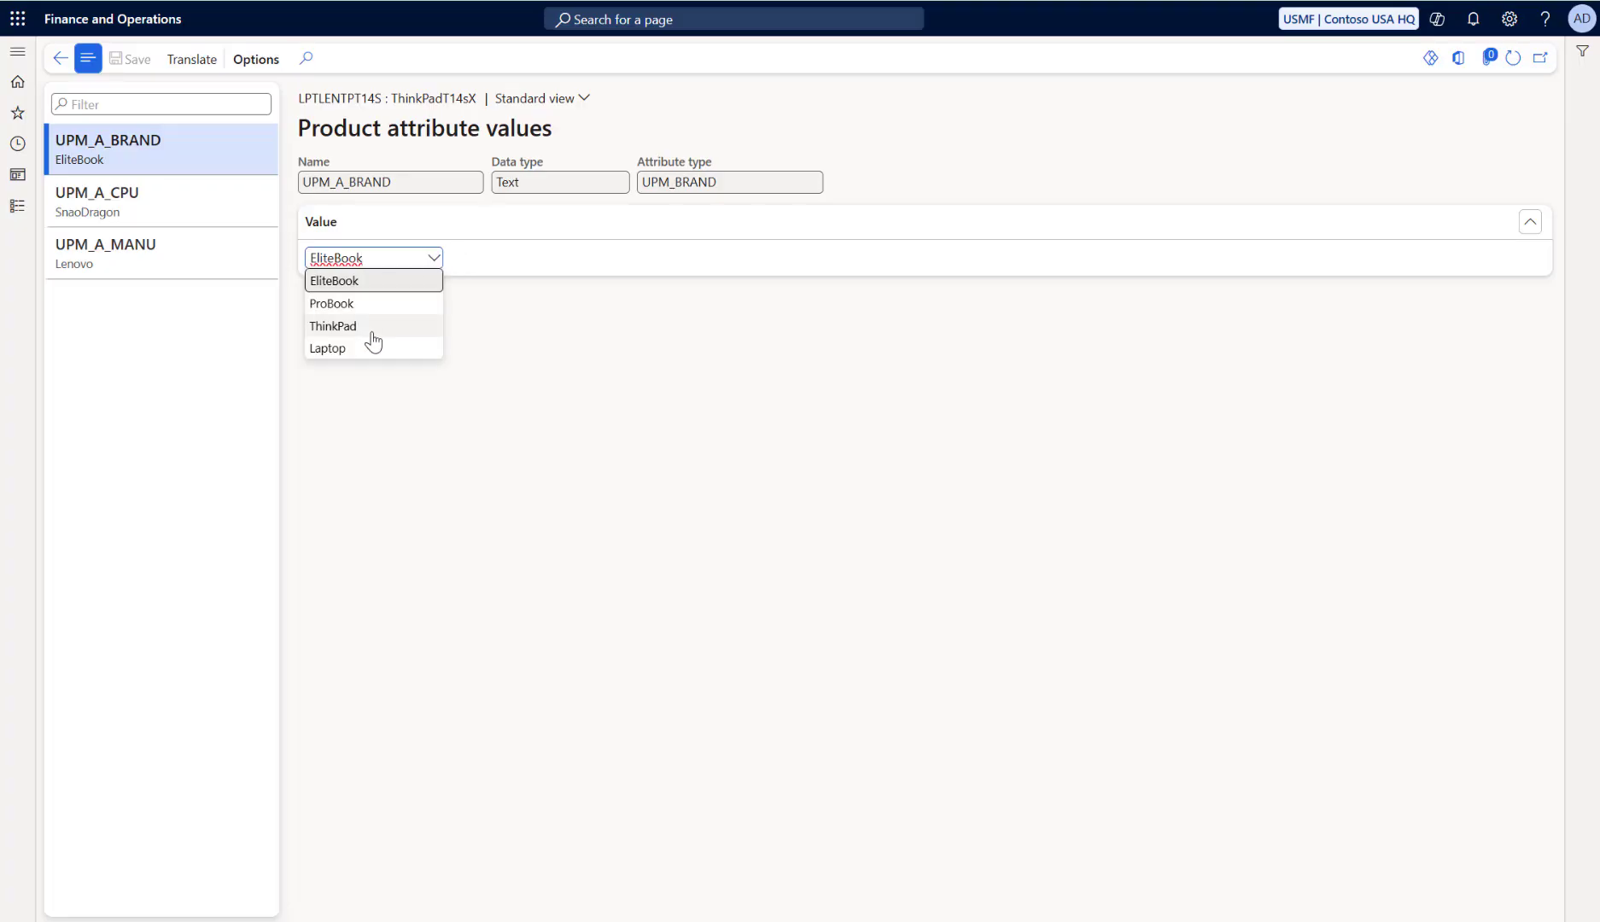
pyautogui.click(374, 323)
pyautogui.click(60, 58)
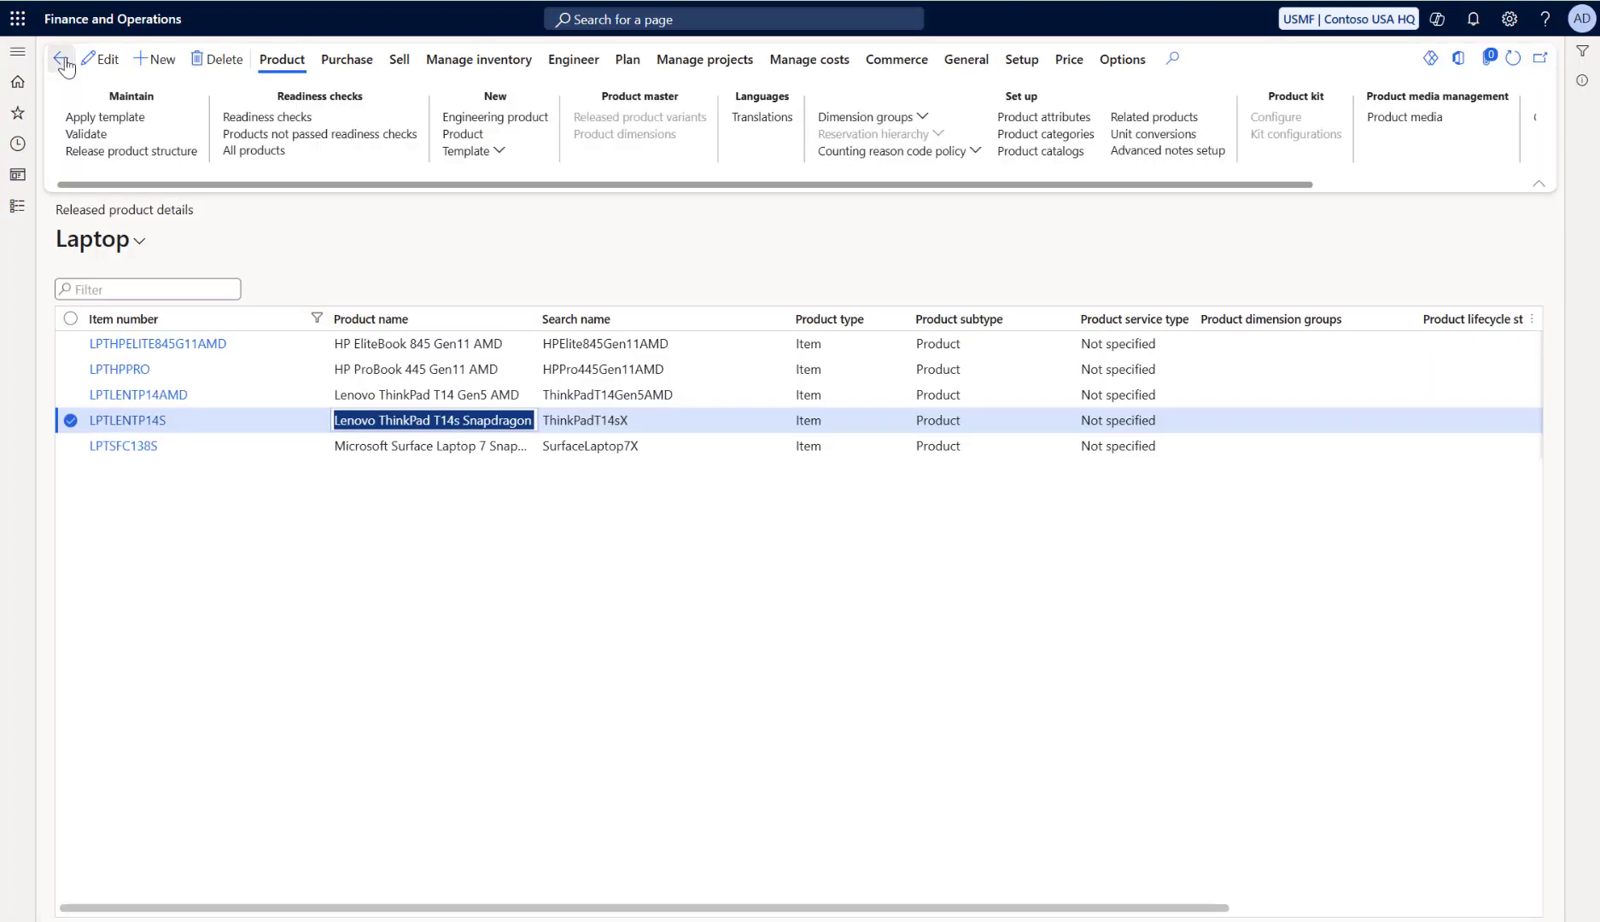
# Open the product attributes of the Lenovo ThinkPad T14 Gen5 AMD and set UPM_A_MANU to Lenovo
pyautogui.click(431, 395)
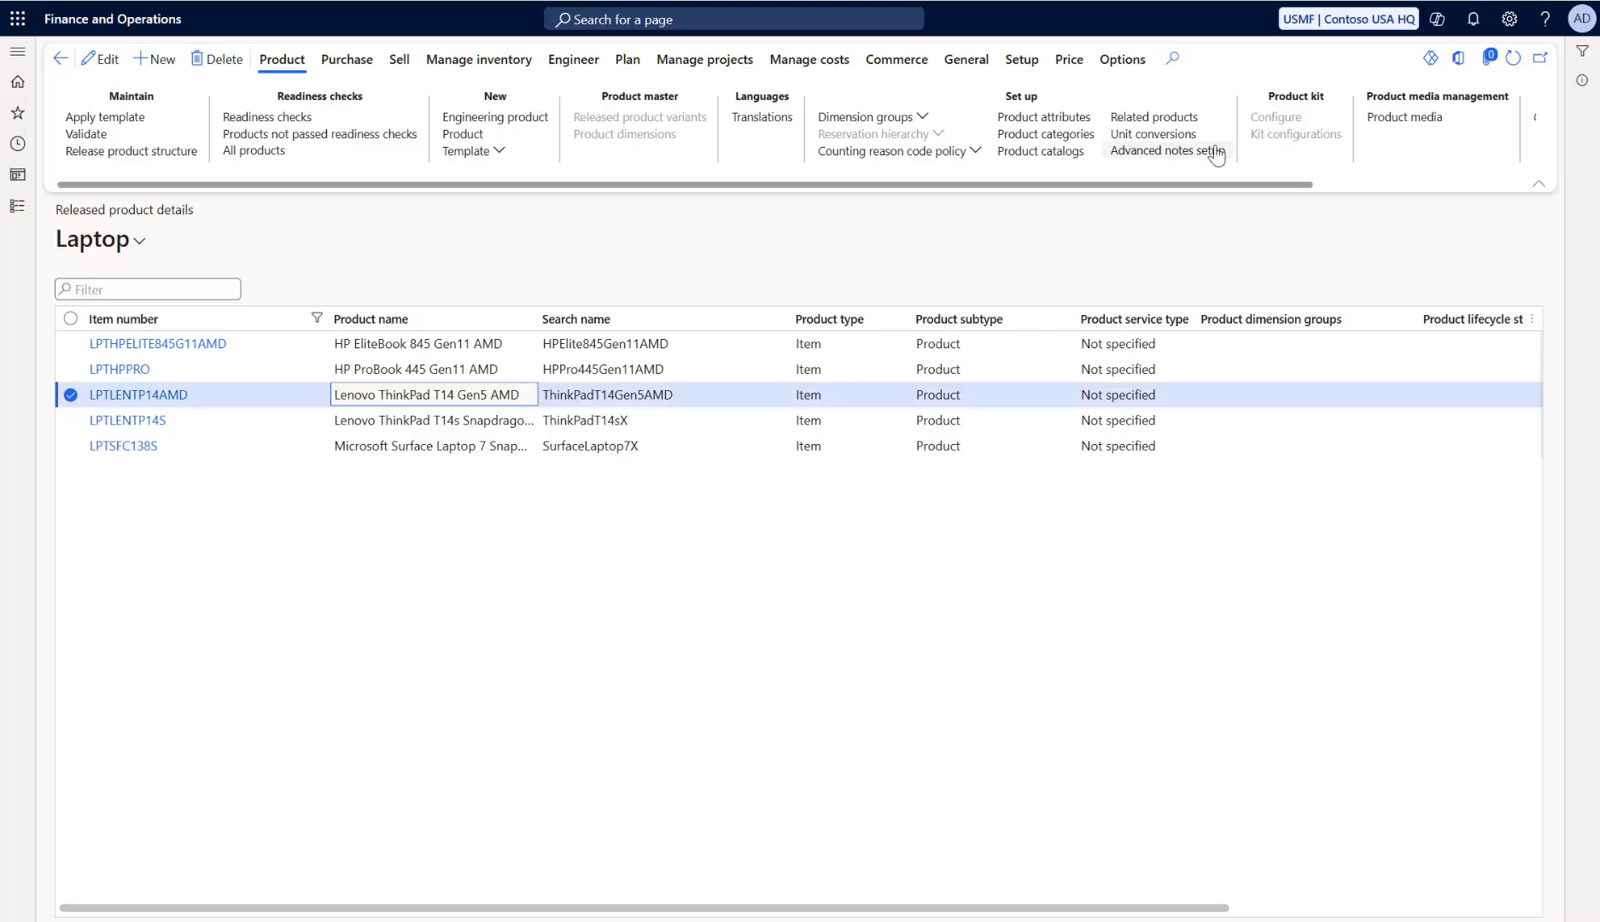
pyautogui.click(1069, 125)
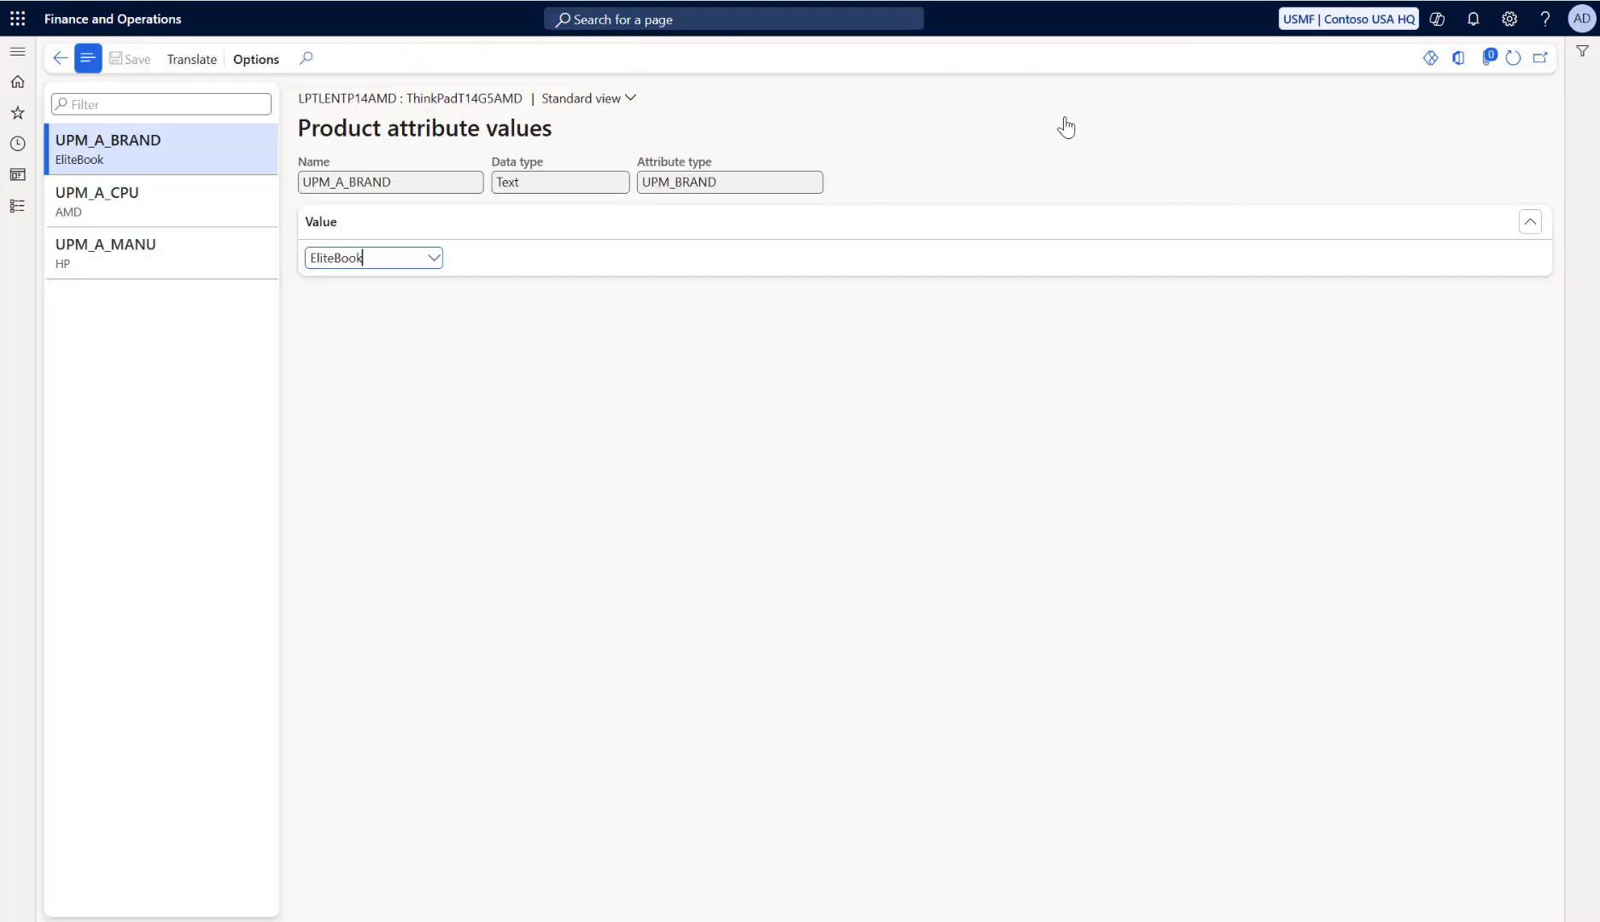
pyautogui.click(179, 242)
pyautogui.click(433, 258)
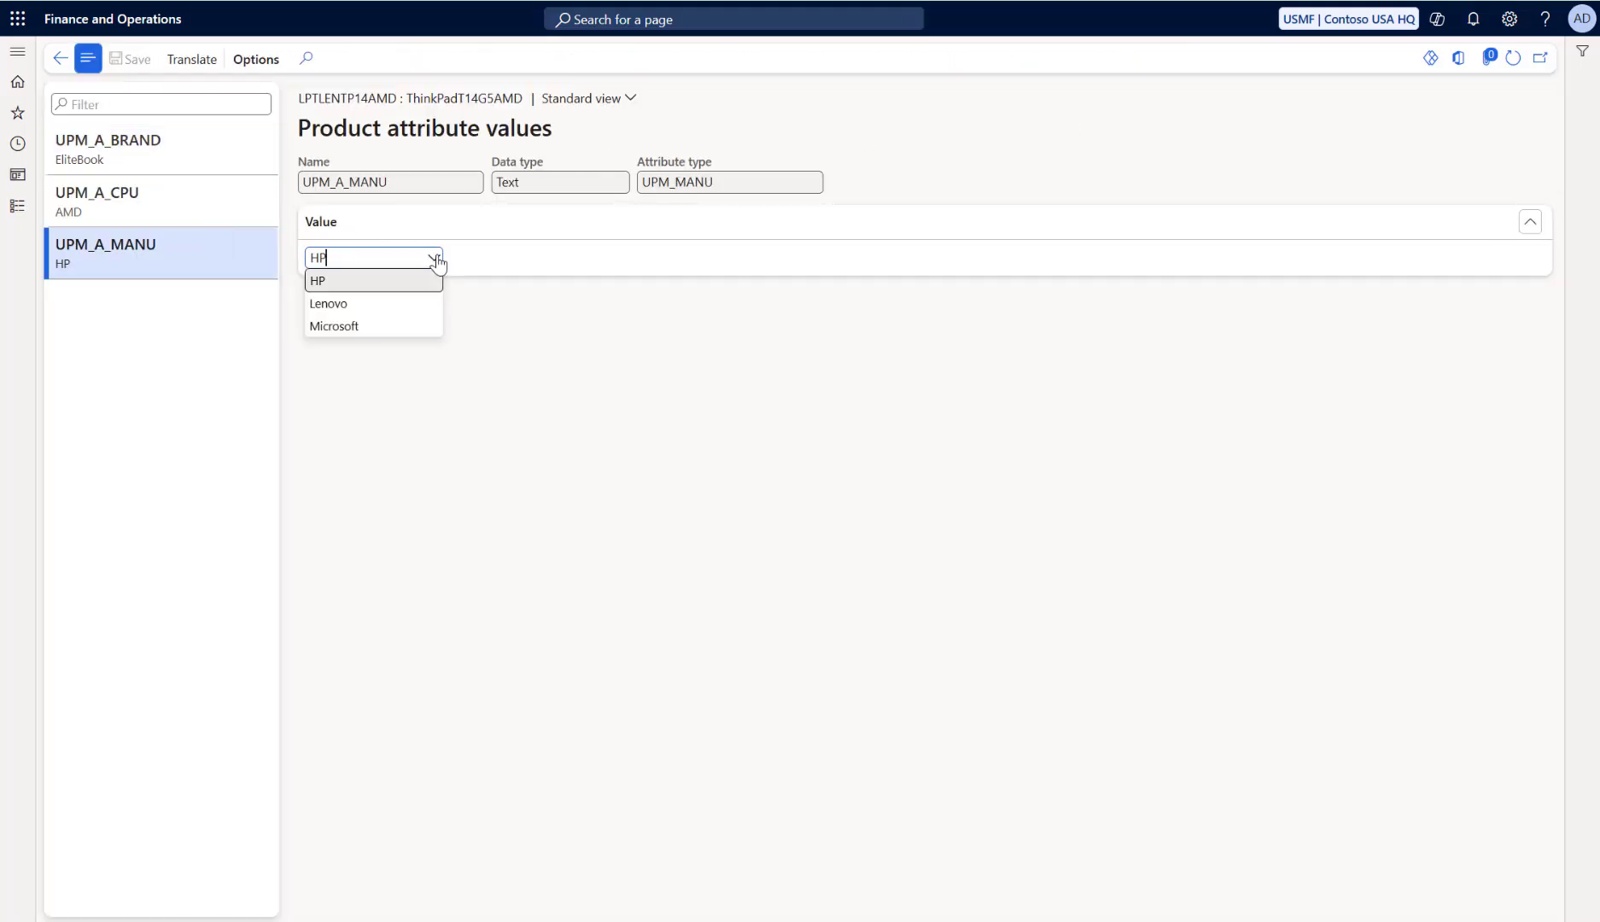
pyautogui.click(358, 304)
# Check the ThinkPad T14 Gen5's UPM_A_CPU, set its UPM_A_BRAND to ThinkPad, and return to the released products
pyautogui.click(171, 192)
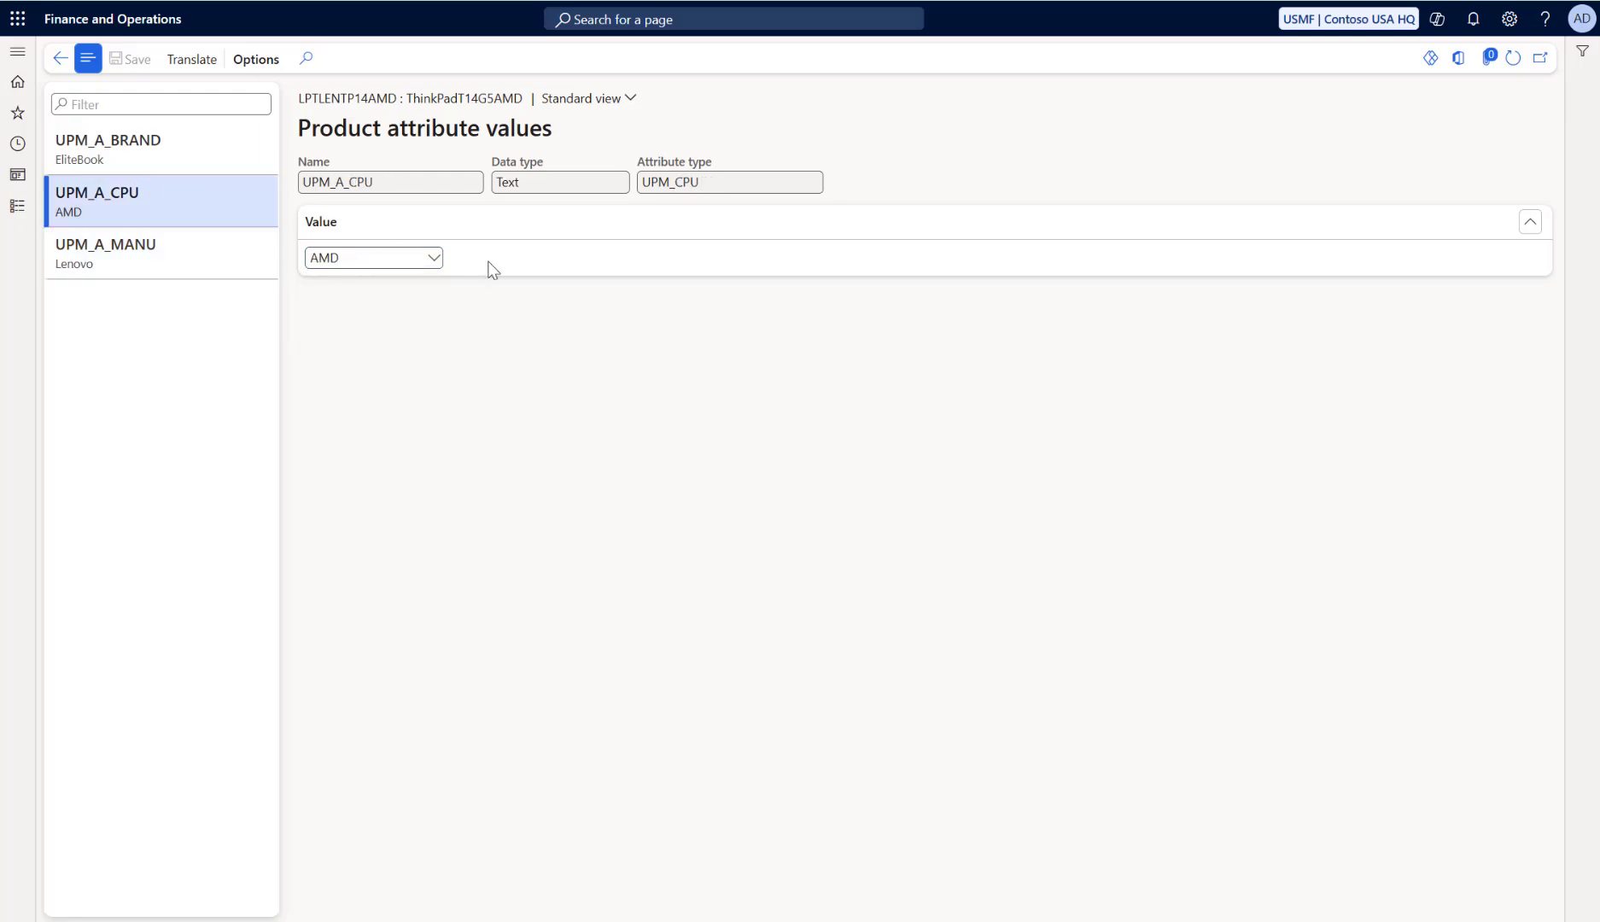
pyautogui.click(173, 144)
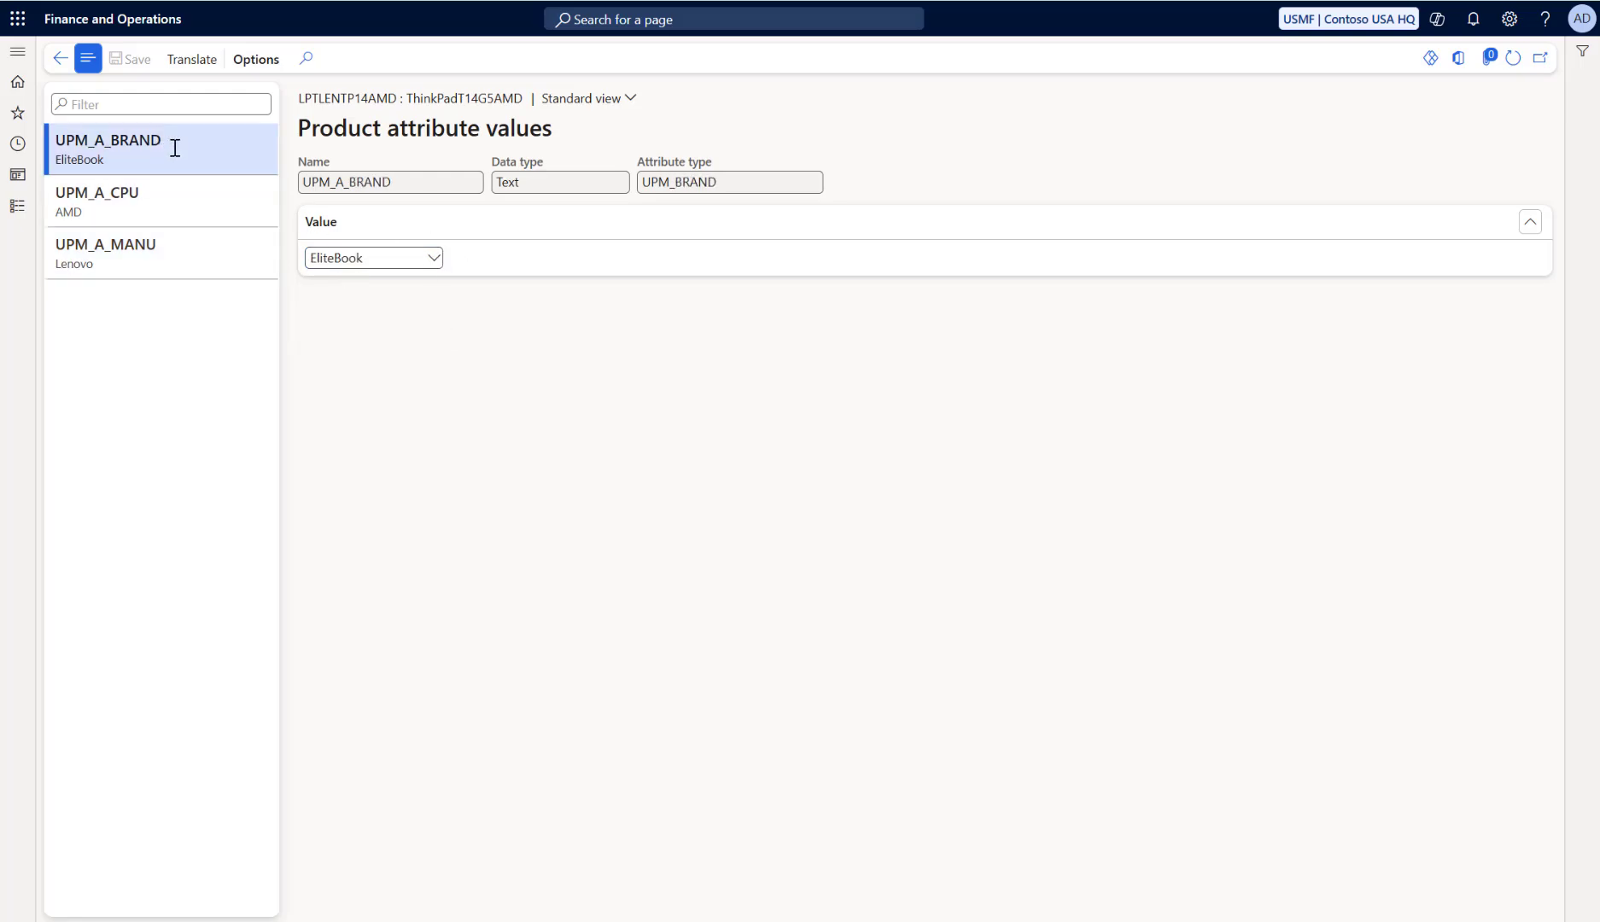
pyautogui.click(434, 258)
pyautogui.click(383, 323)
pyautogui.click(60, 58)
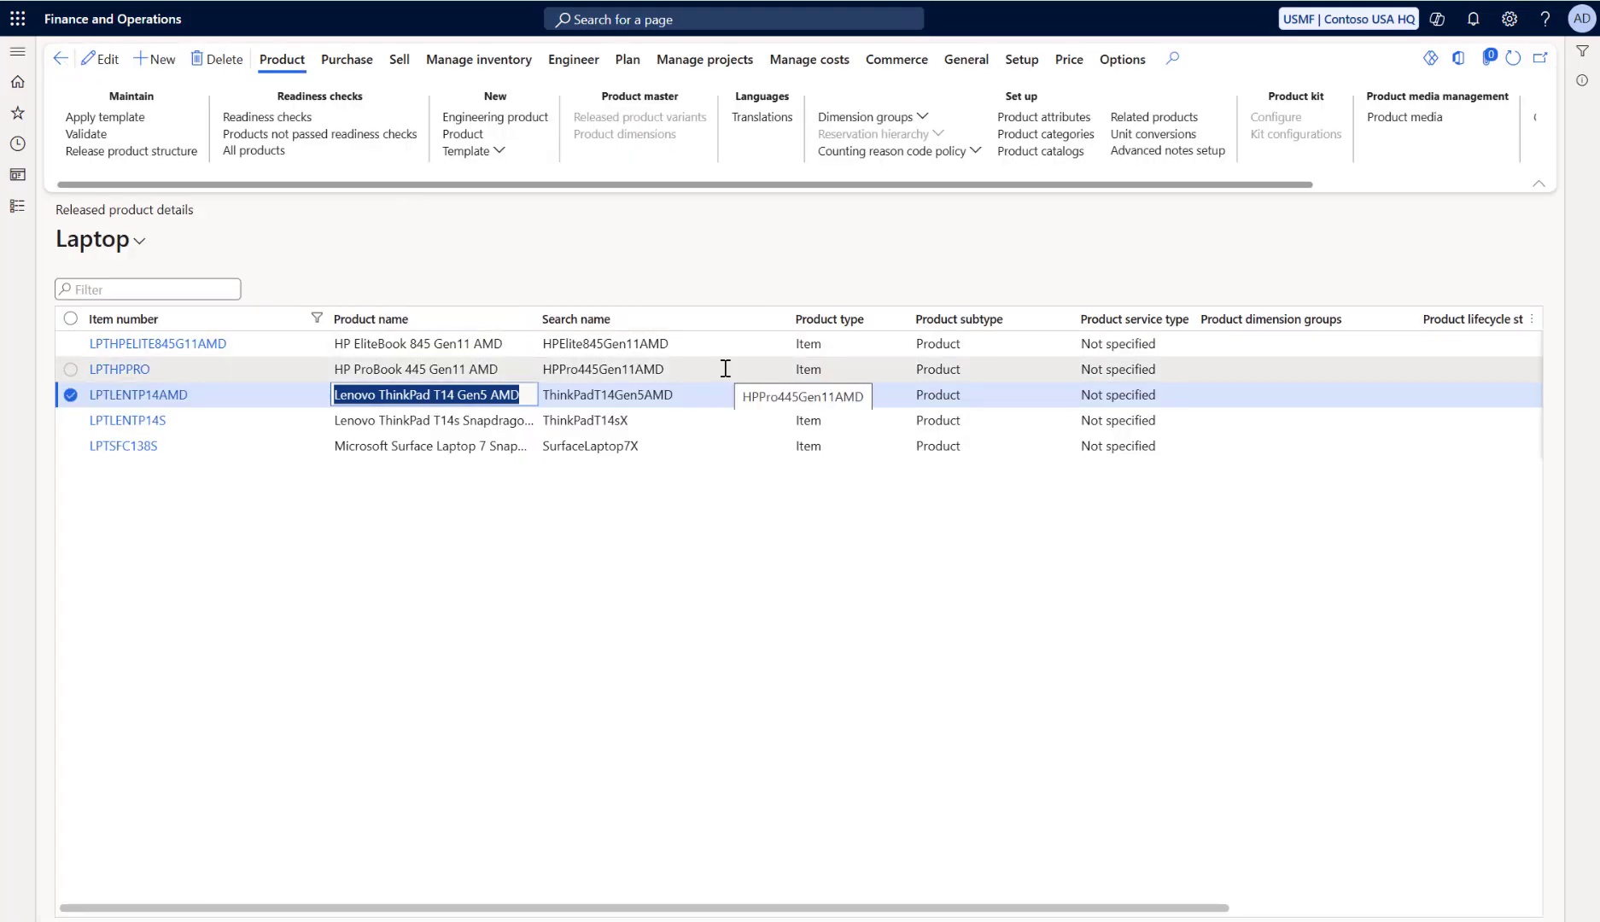
# In the product attributes of the HP ProBook 445 Gen11 AMD, set UPM_A_BRAND to ProBook and check UPM_A_CPU and UPM_A_MANU
pyautogui.click(628, 367)
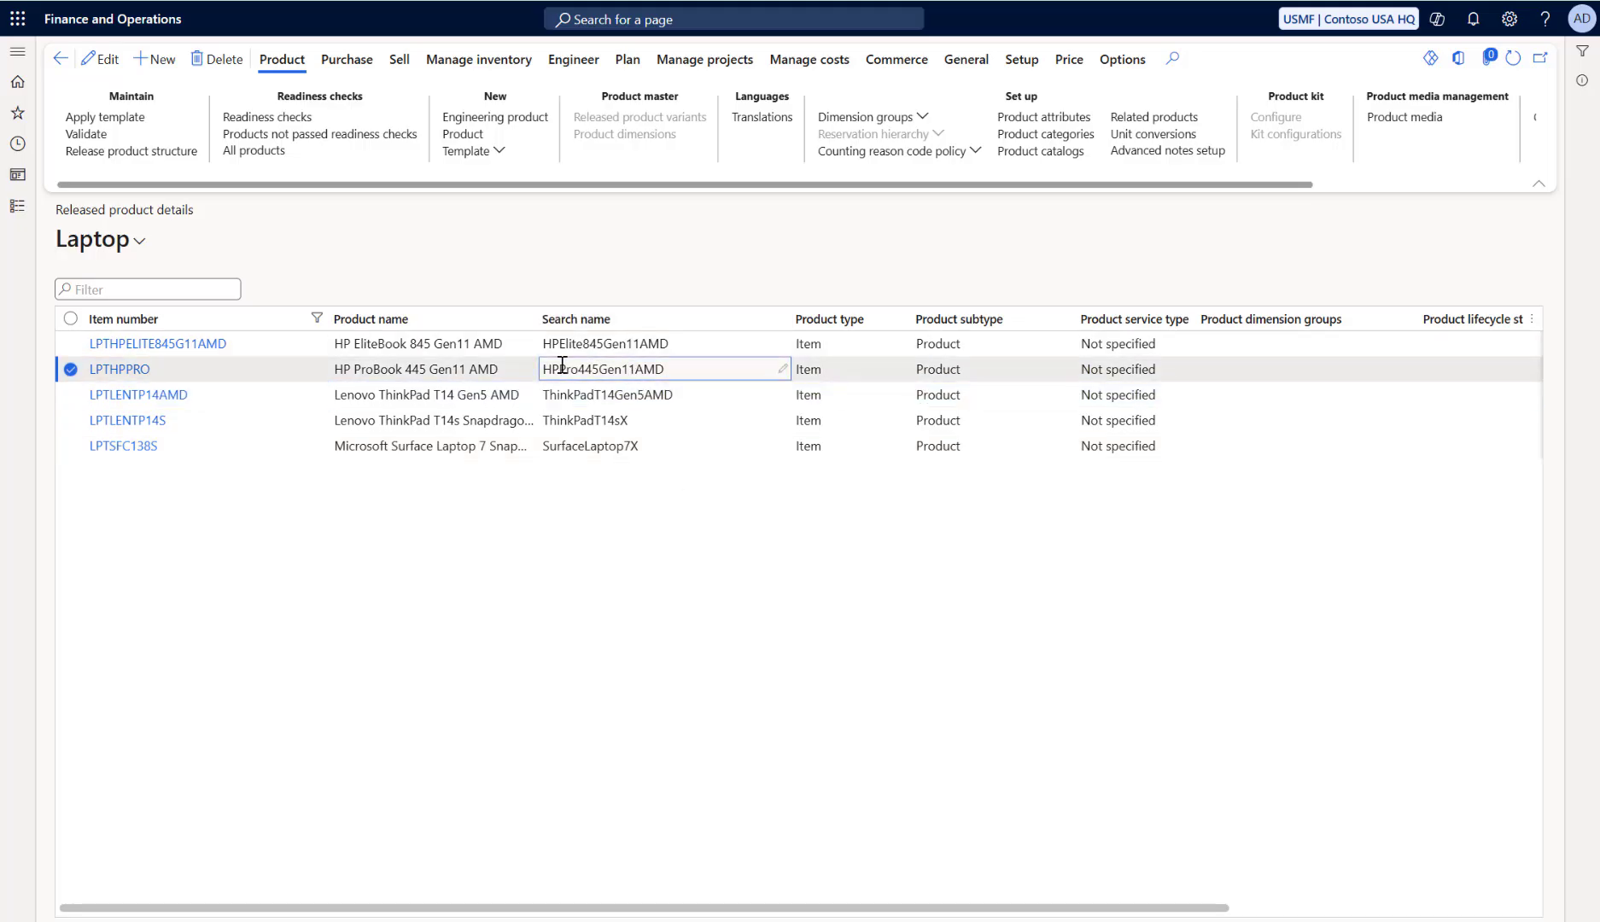
pyautogui.click(1041, 120)
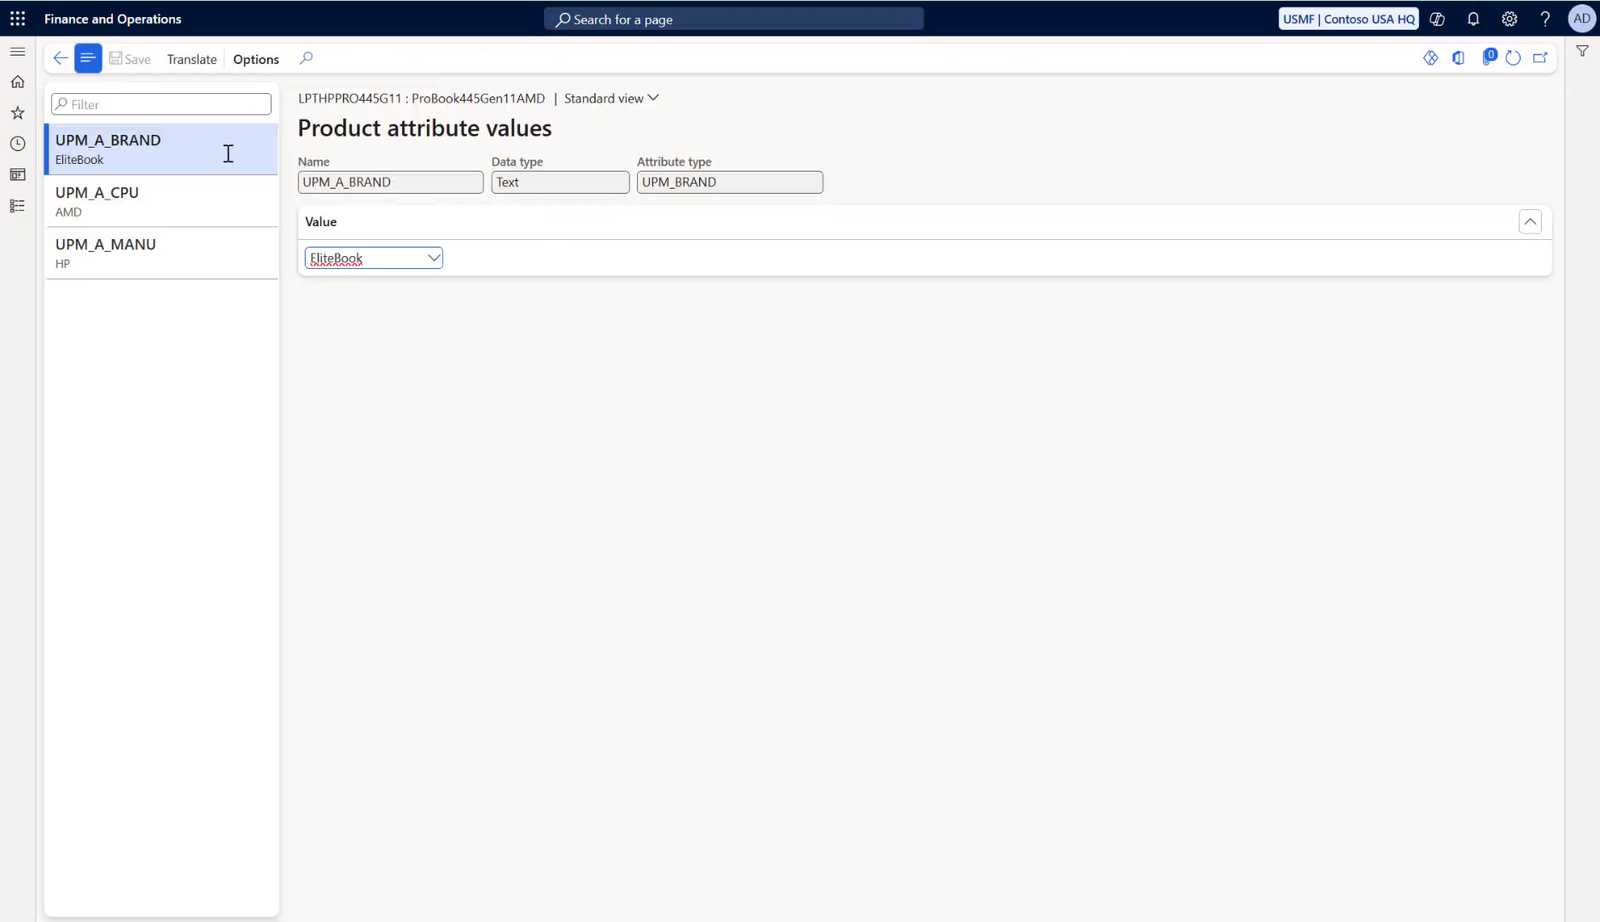
pyautogui.click(435, 259)
pyautogui.click(384, 309)
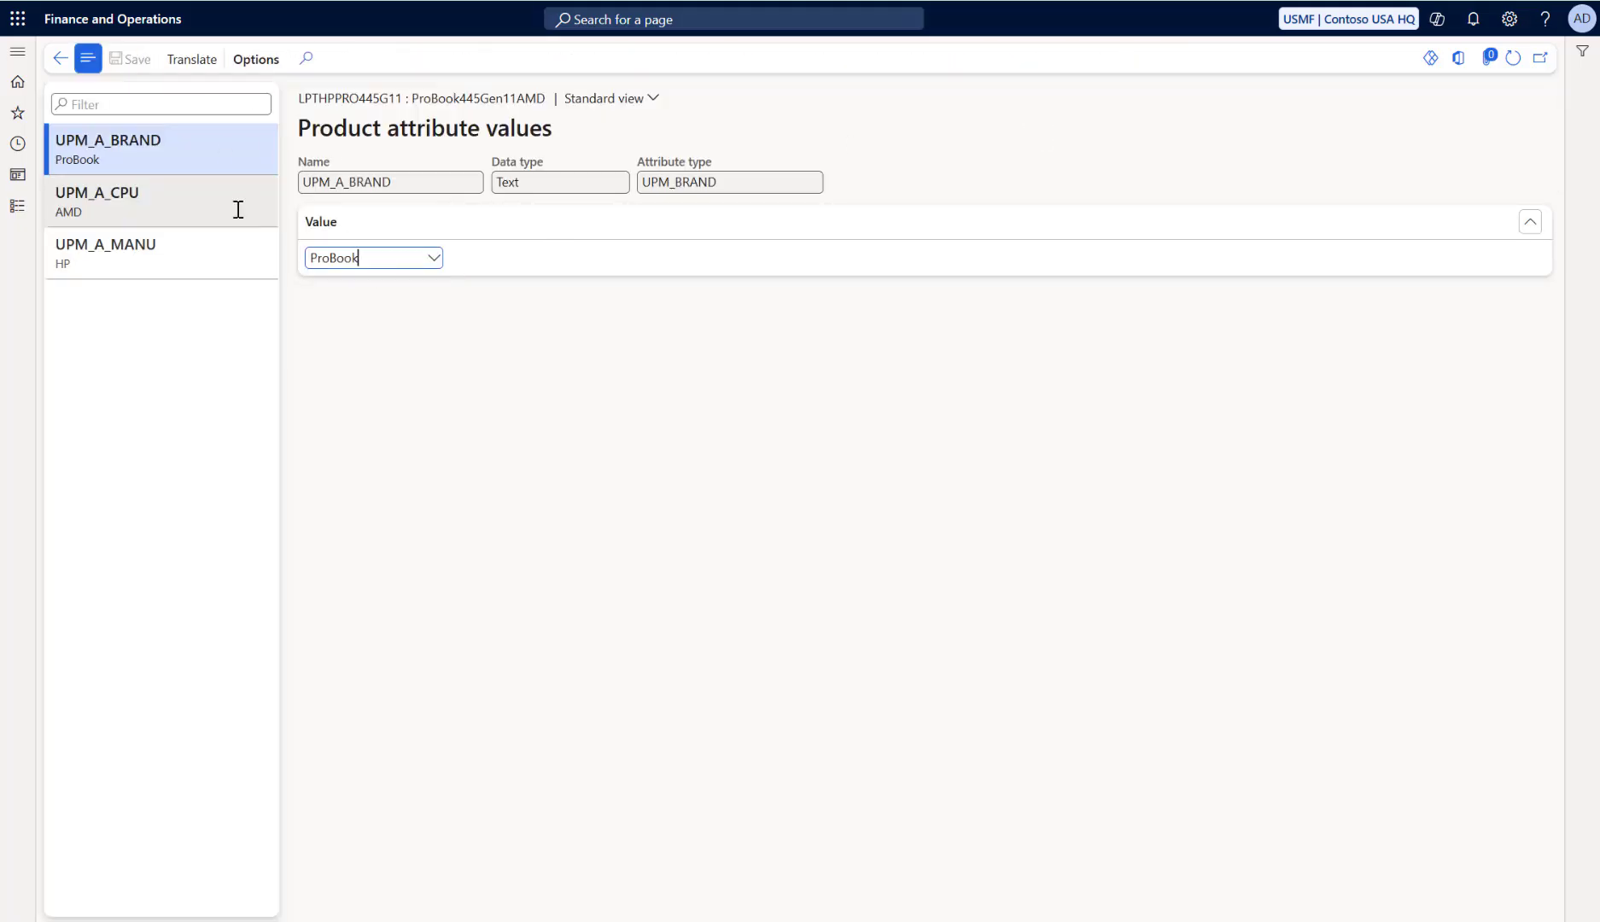
pyautogui.click(238, 209)
pyautogui.click(178, 243)
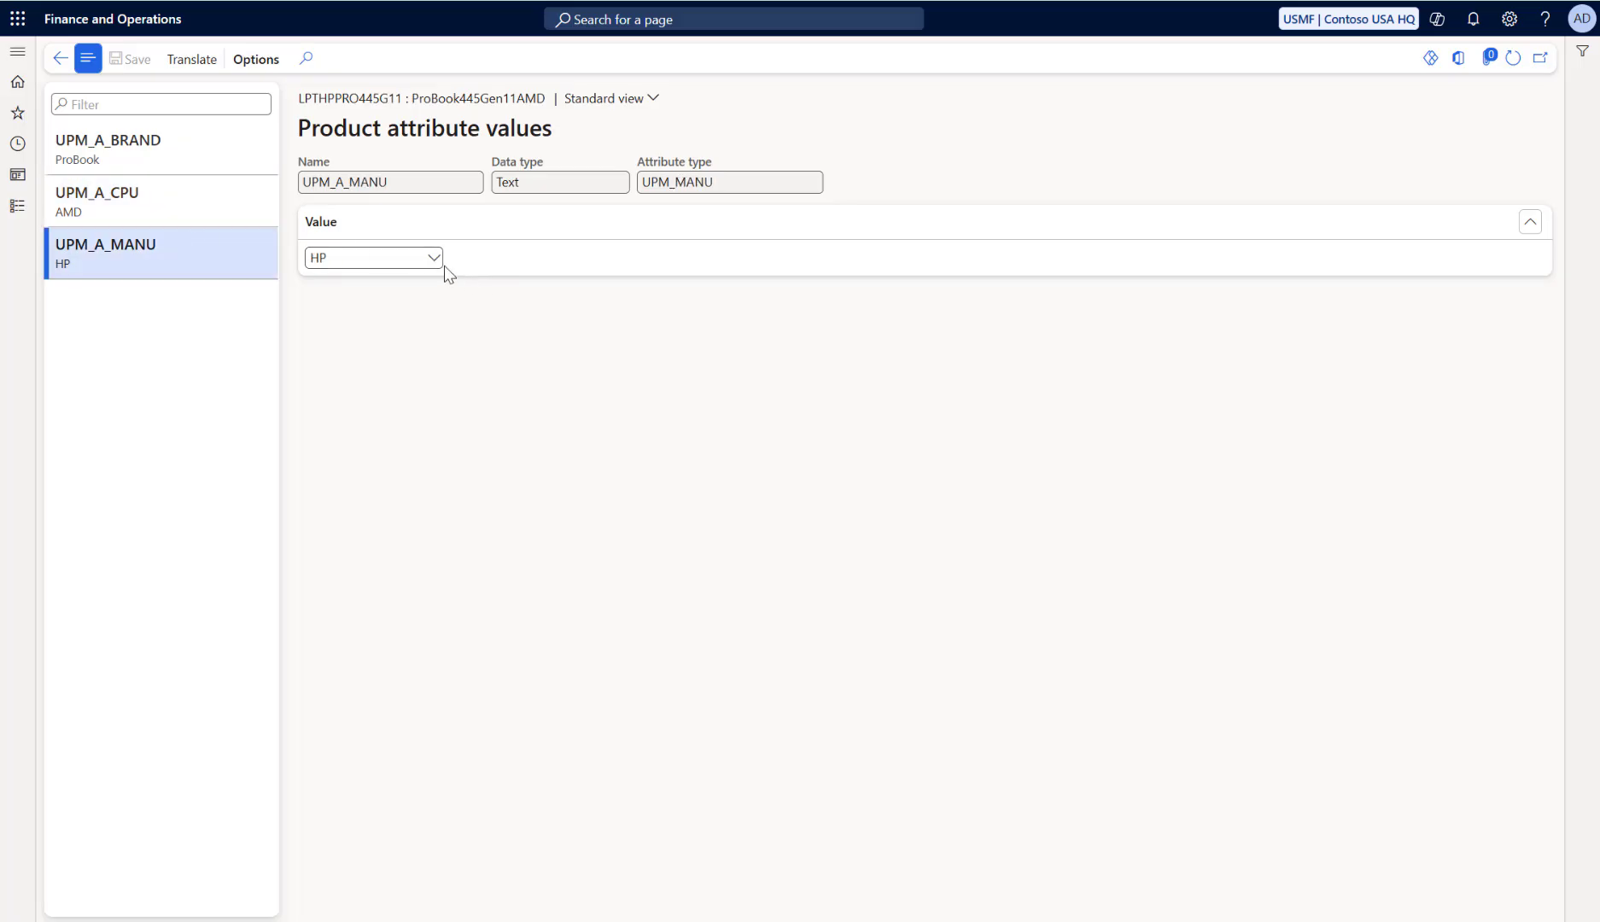
pyautogui.click(61, 58)
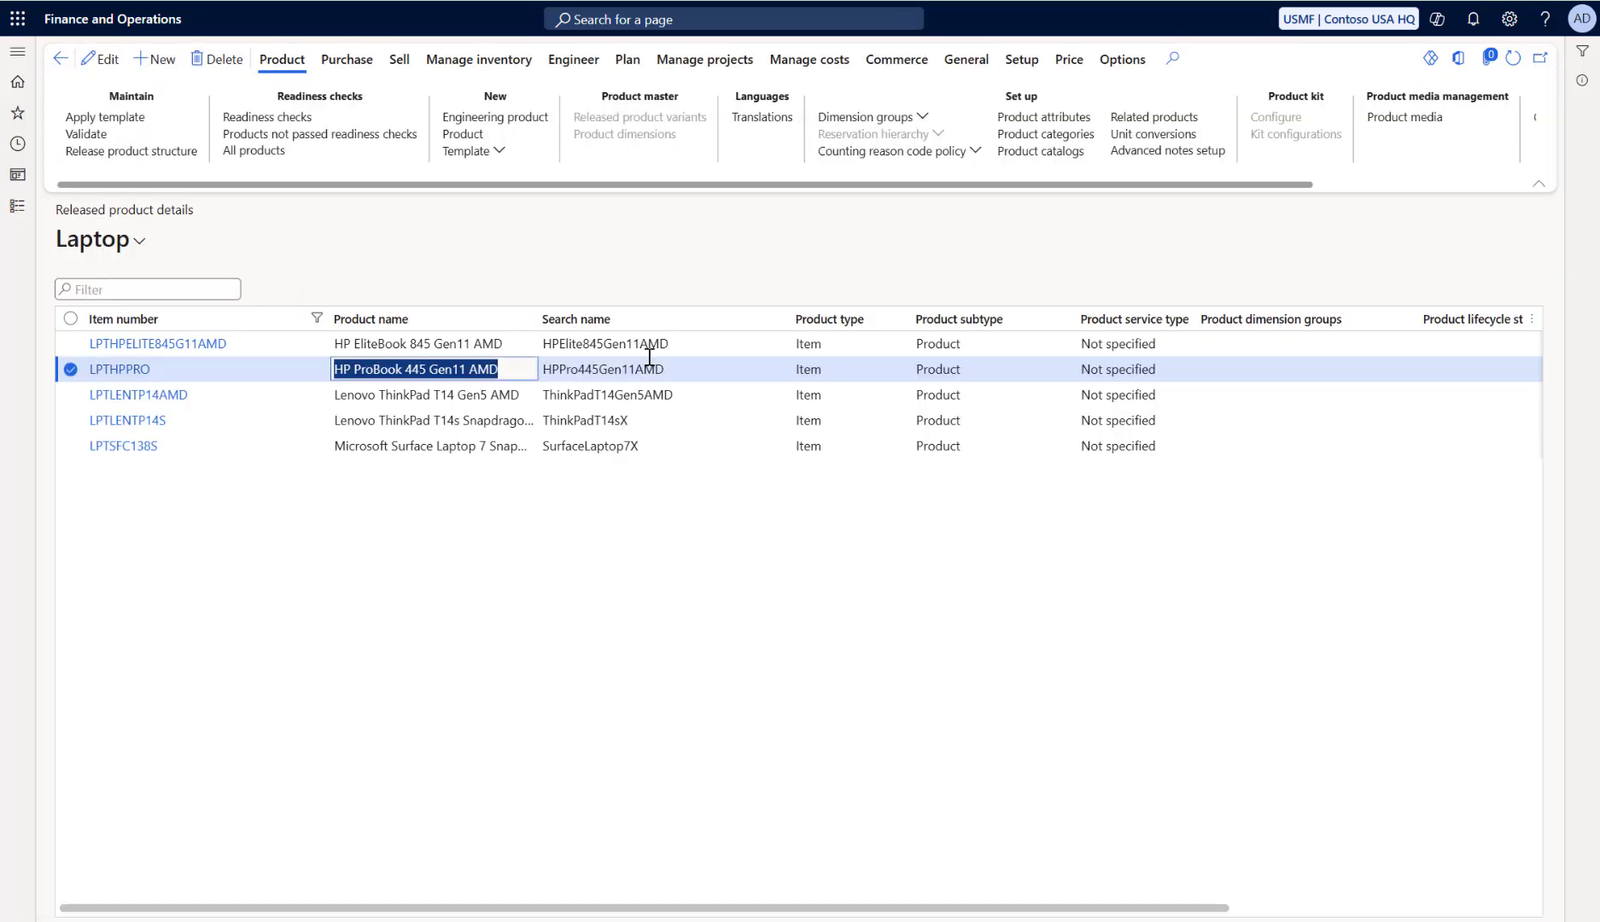
# Review the UPM_A_BRAND, UPM_A_CPU and UPM_A_MANU values of the HP EliteBook 845 Gen11 AMD and return to the released products
pyautogui.click(664, 345)
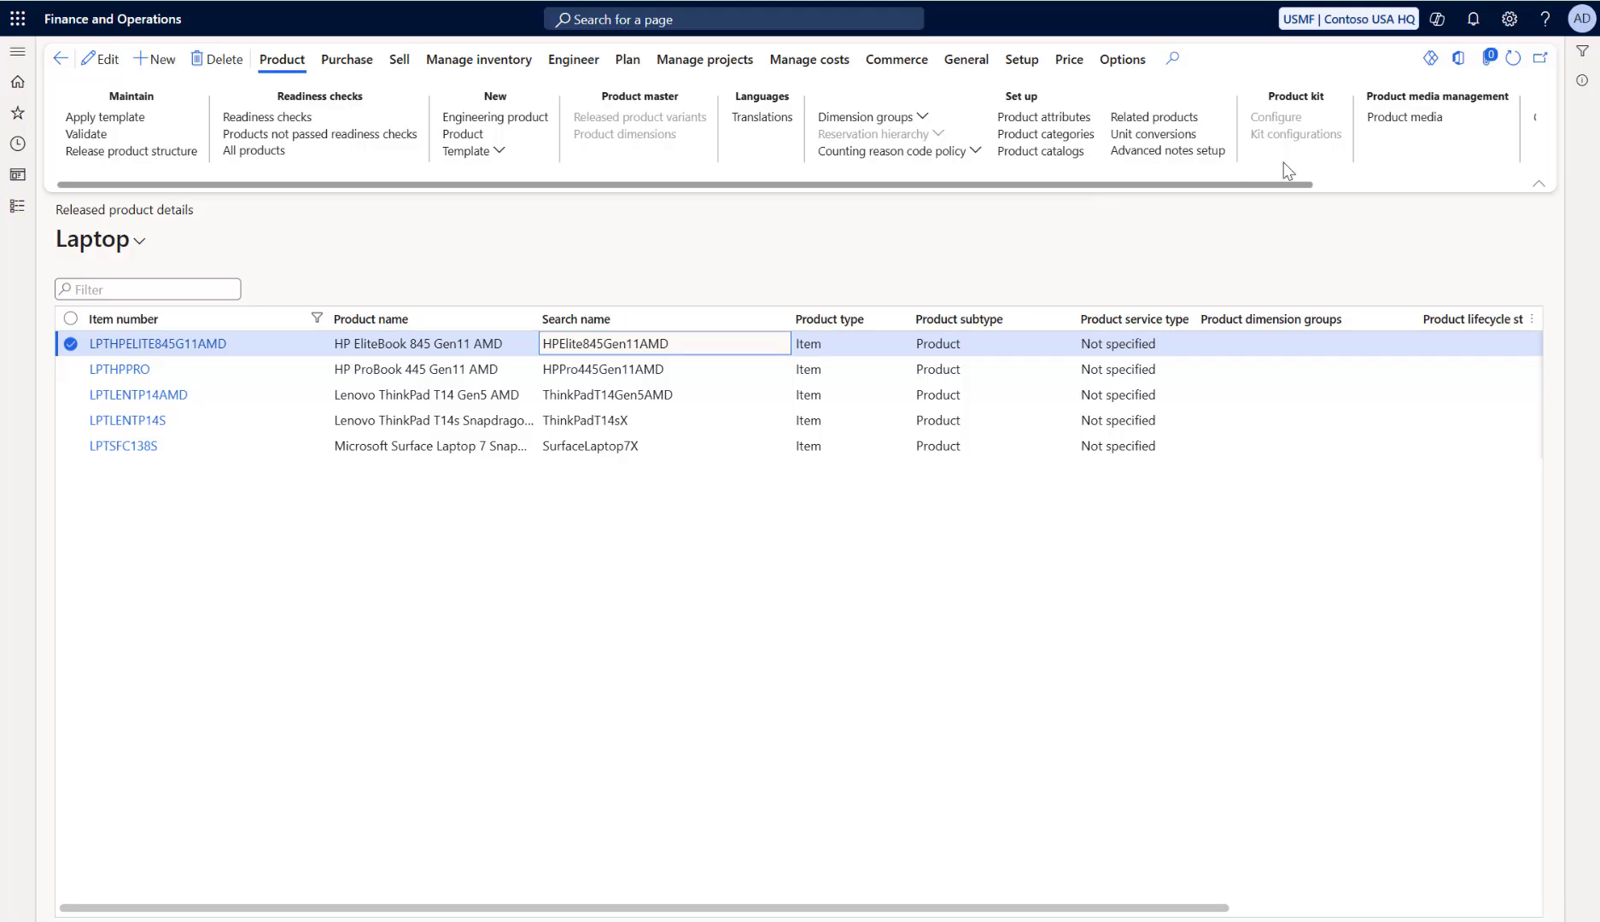
pyautogui.click(1077, 120)
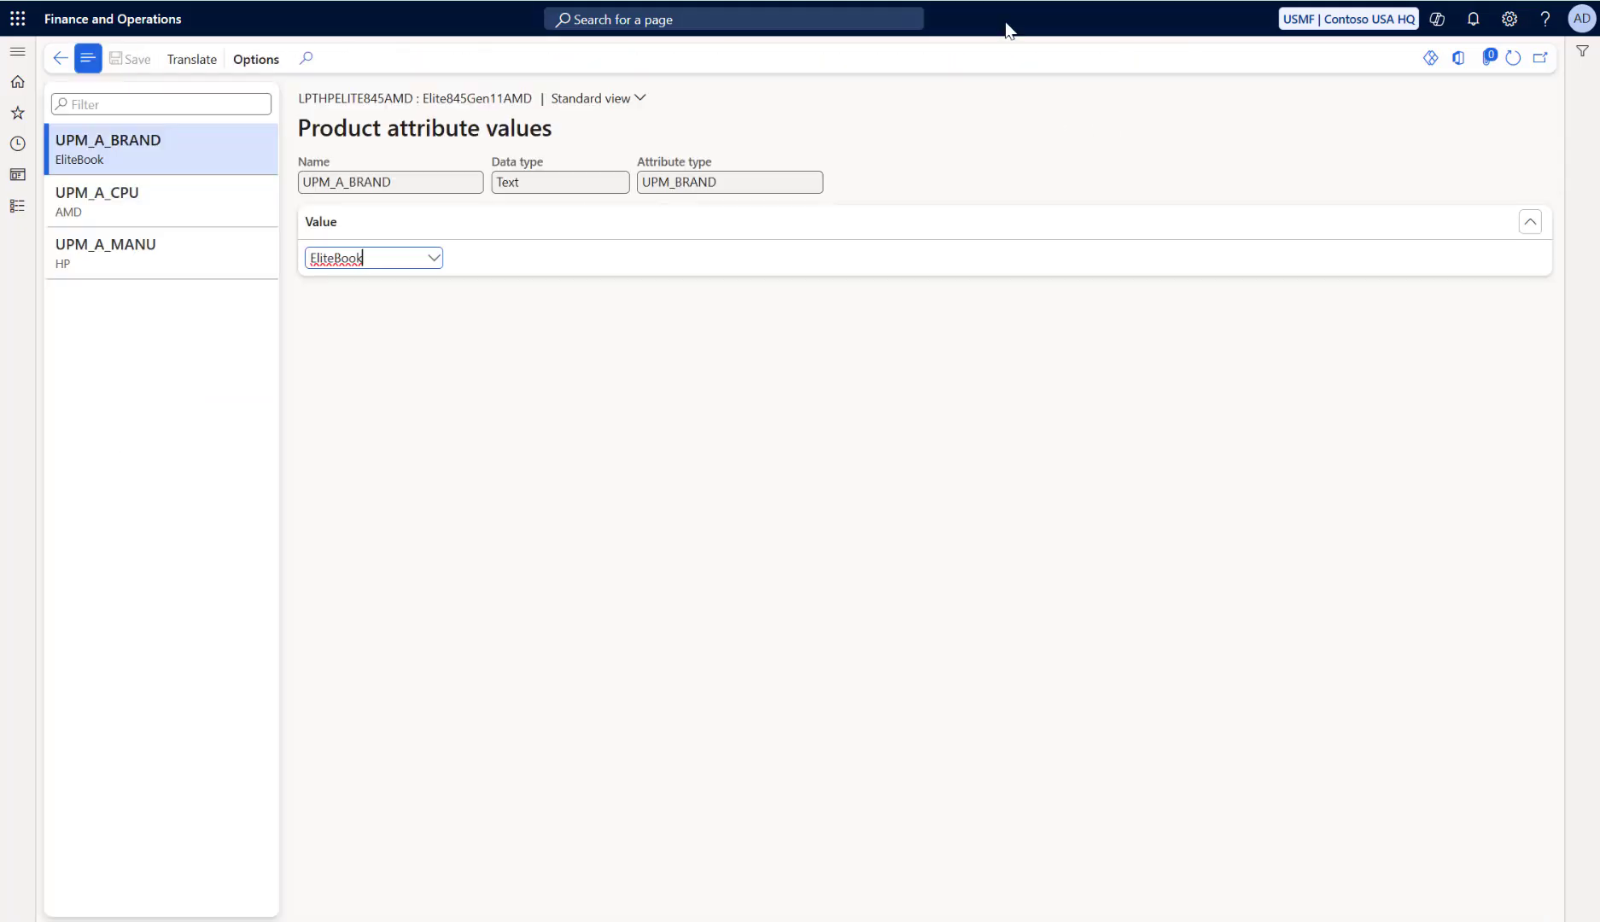
pyautogui.click(433, 258)
pyautogui.click(203, 183)
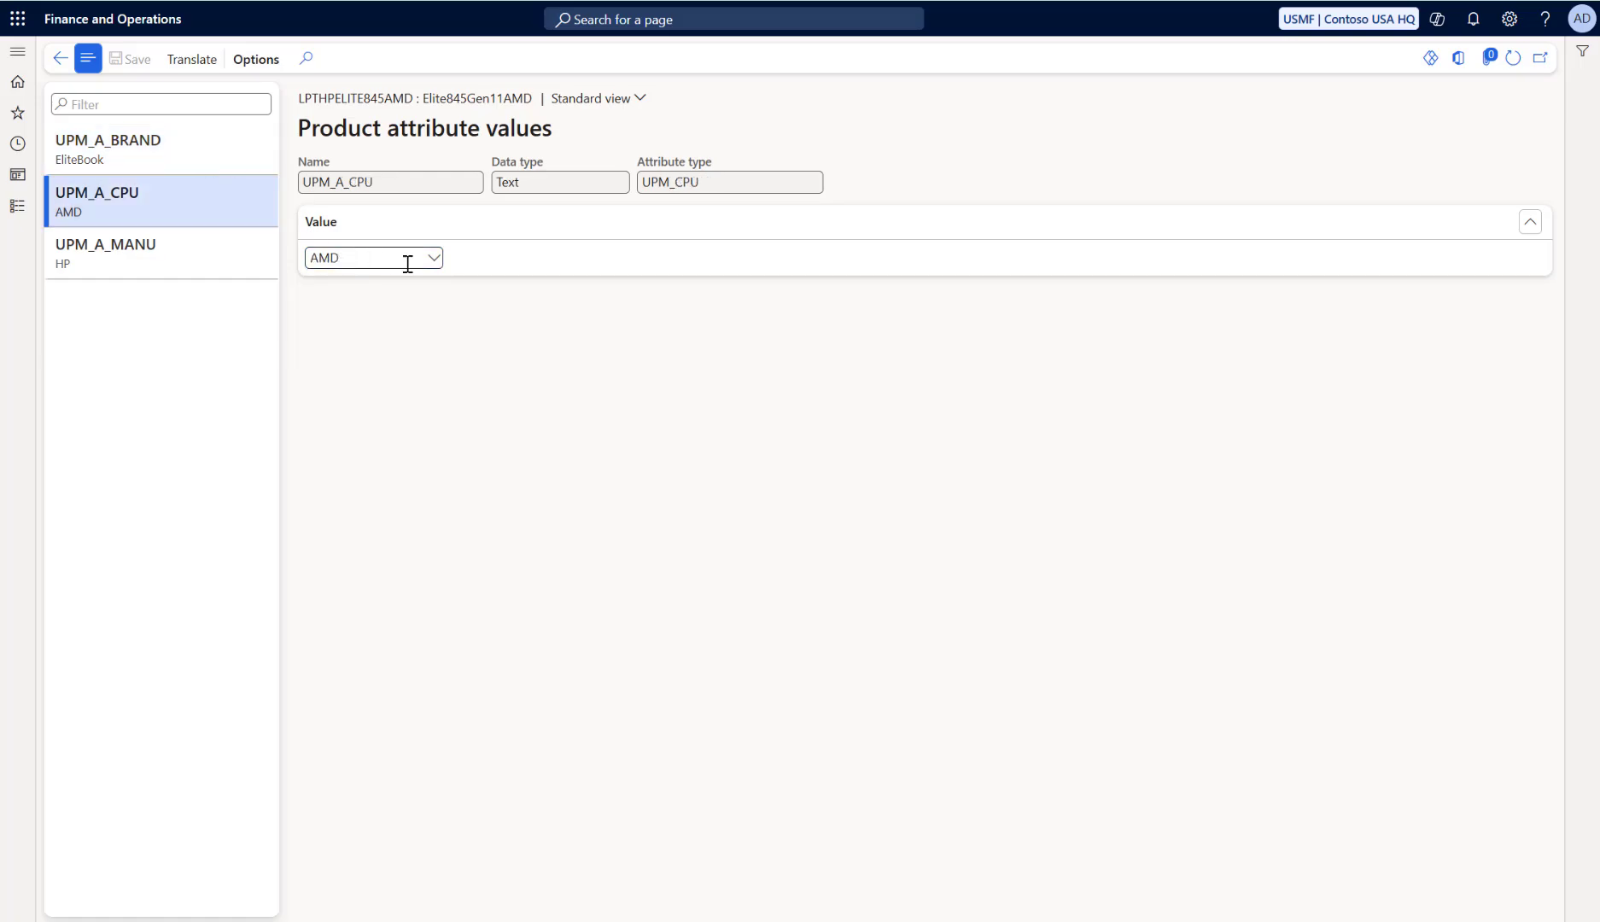
pyautogui.click(227, 251)
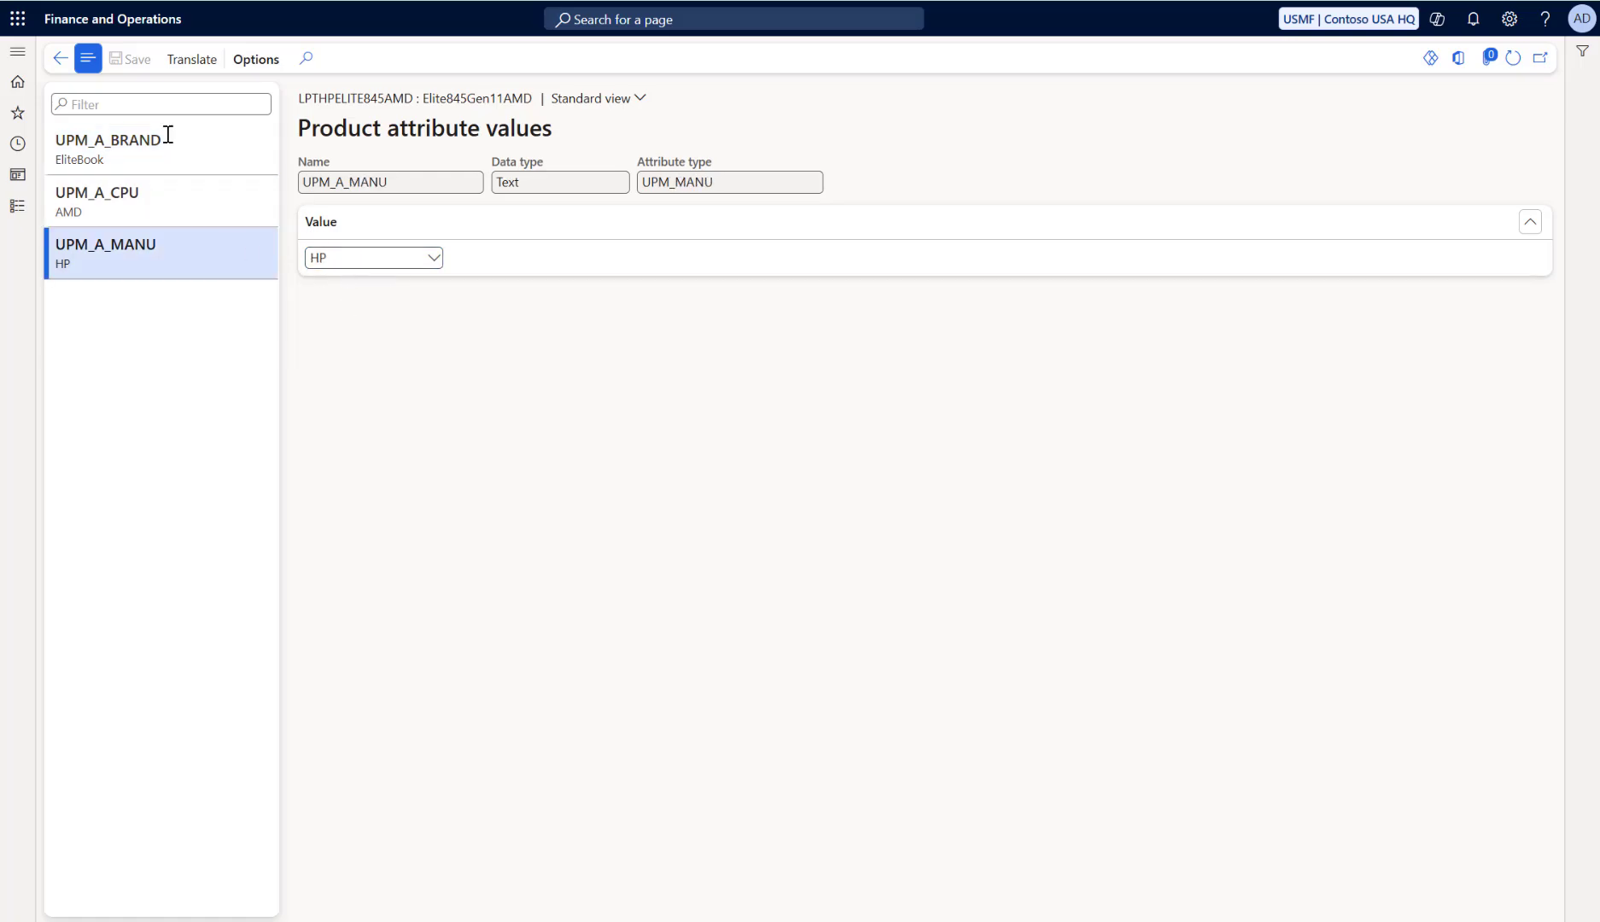
pyautogui.click(59, 58)
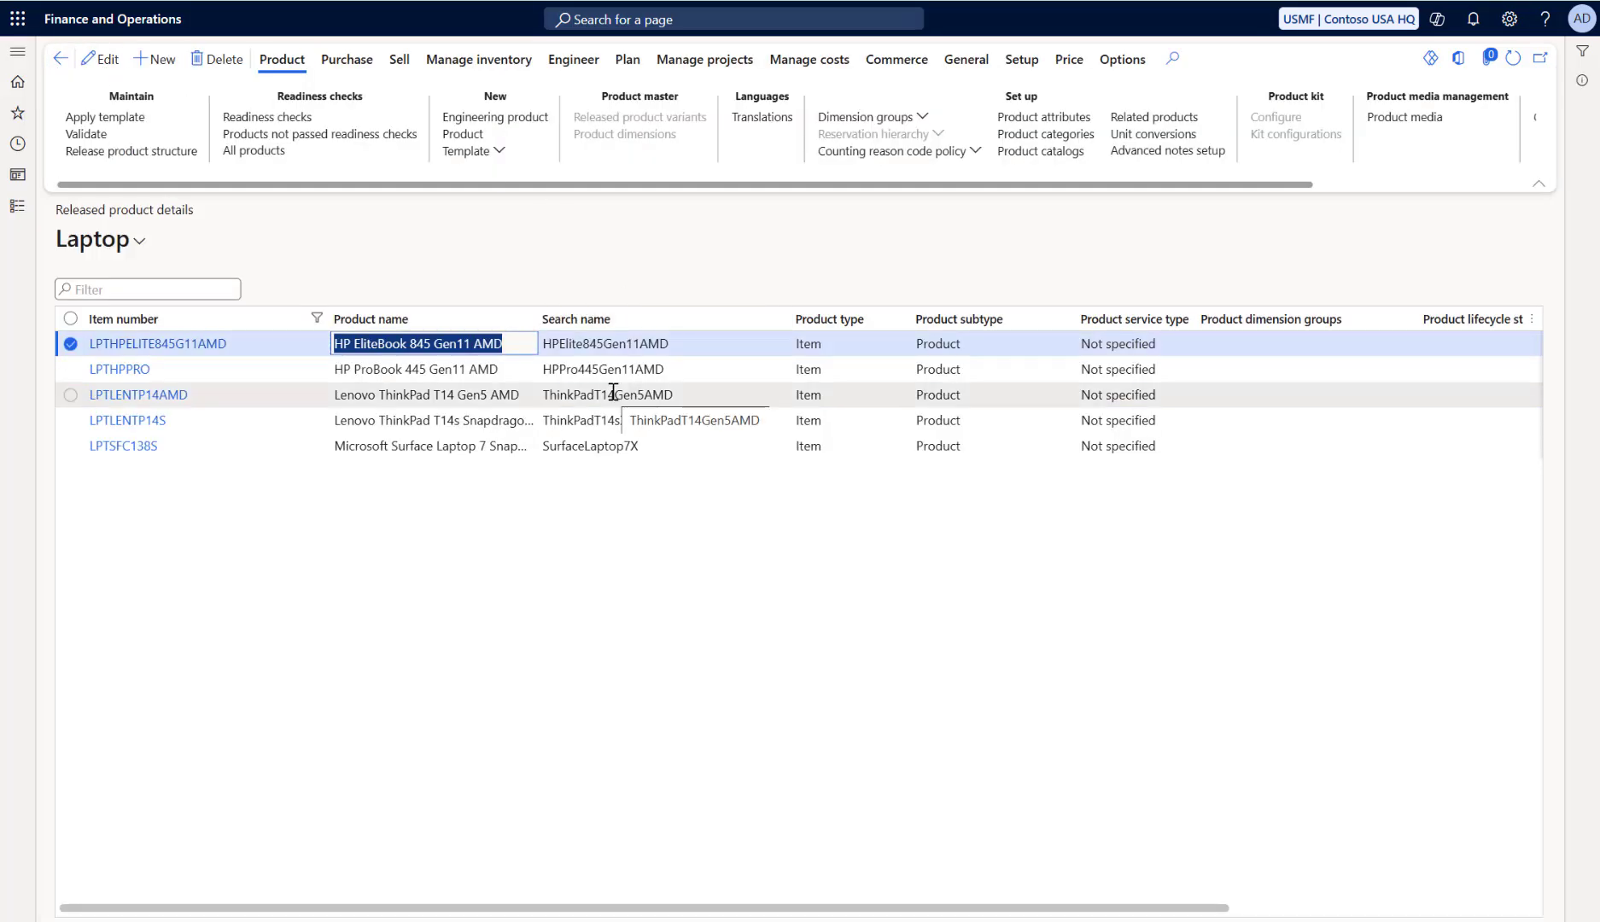
pyautogui.click(437, 550)
pyautogui.click(70, 343)
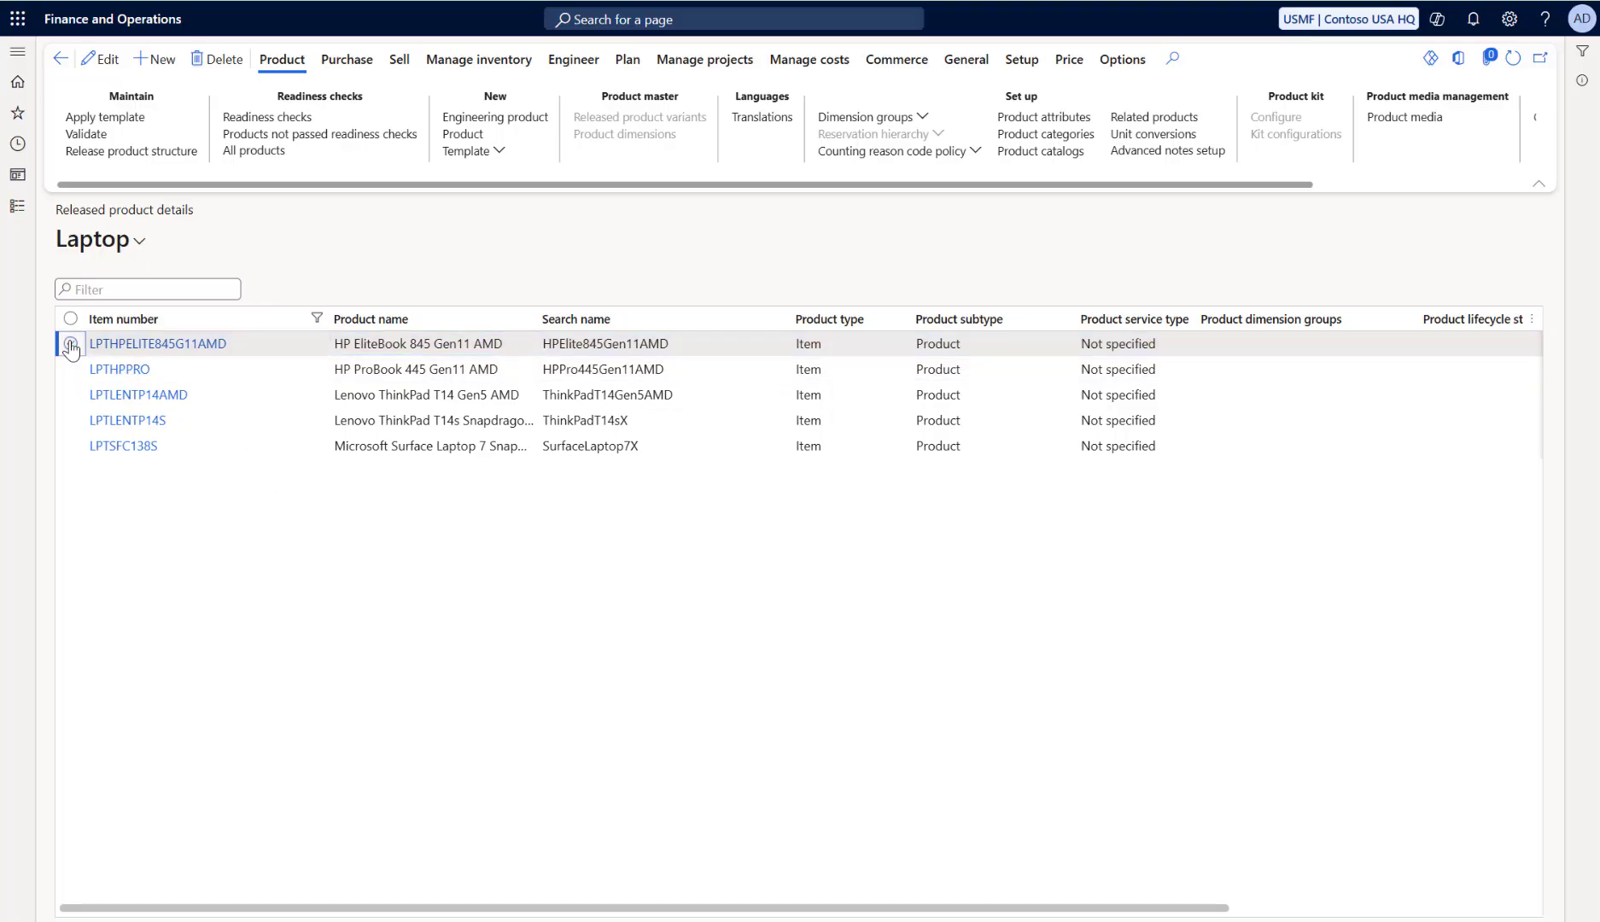
# Open the Price attribute groups page of the Pricing management module
pyautogui.click(14, 54)
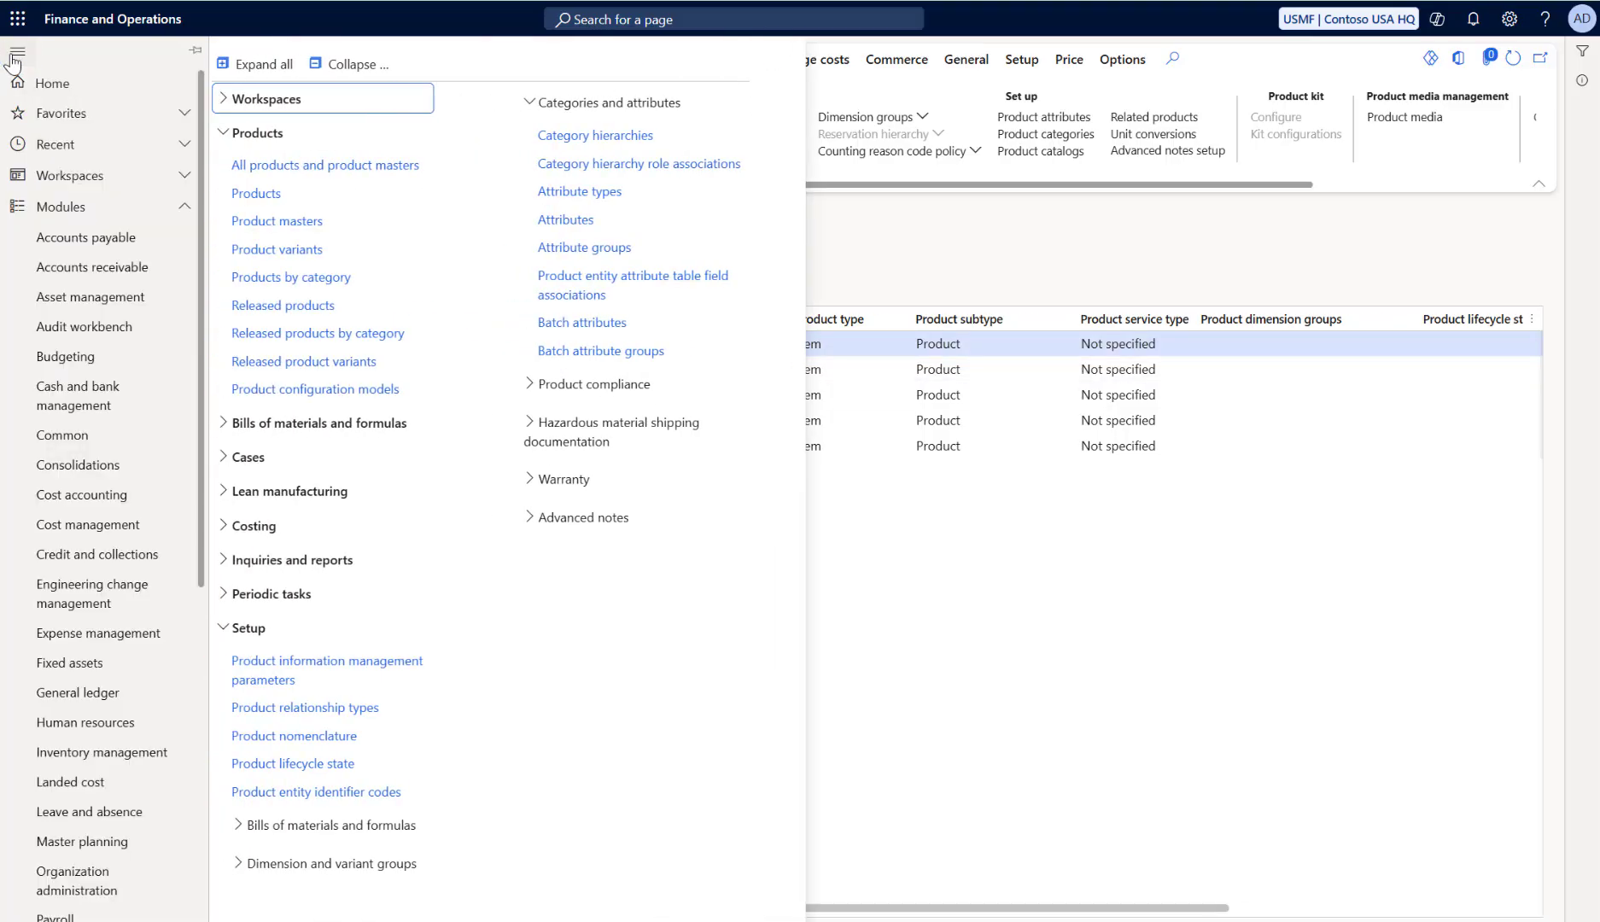
pyautogui.scroll(-6, 72, 231)
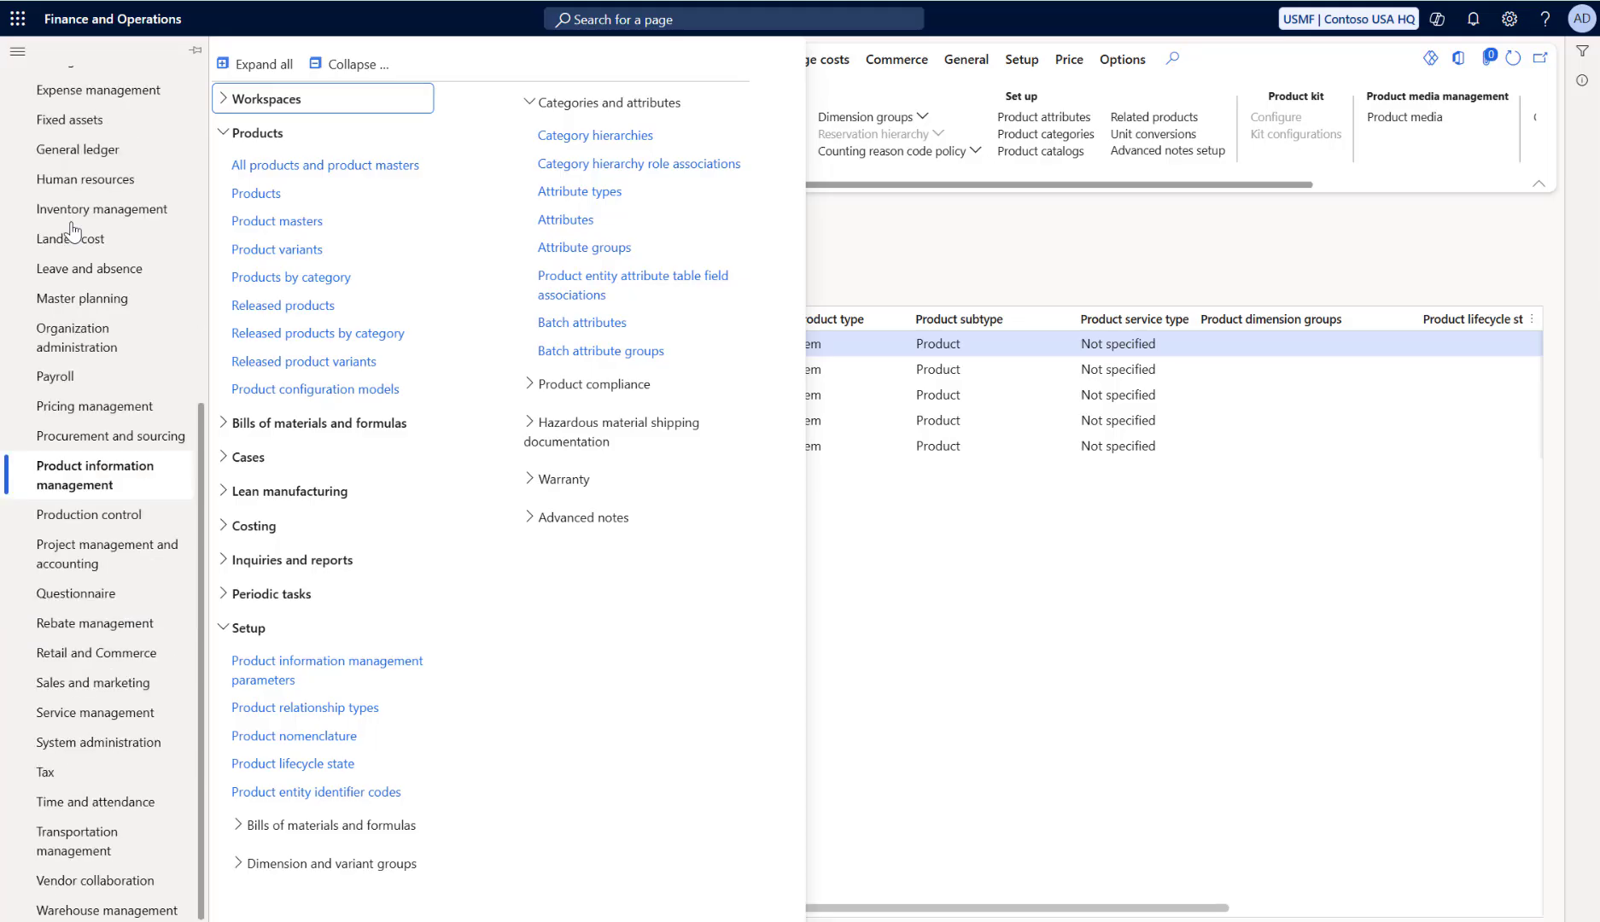
pyautogui.click(93, 410)
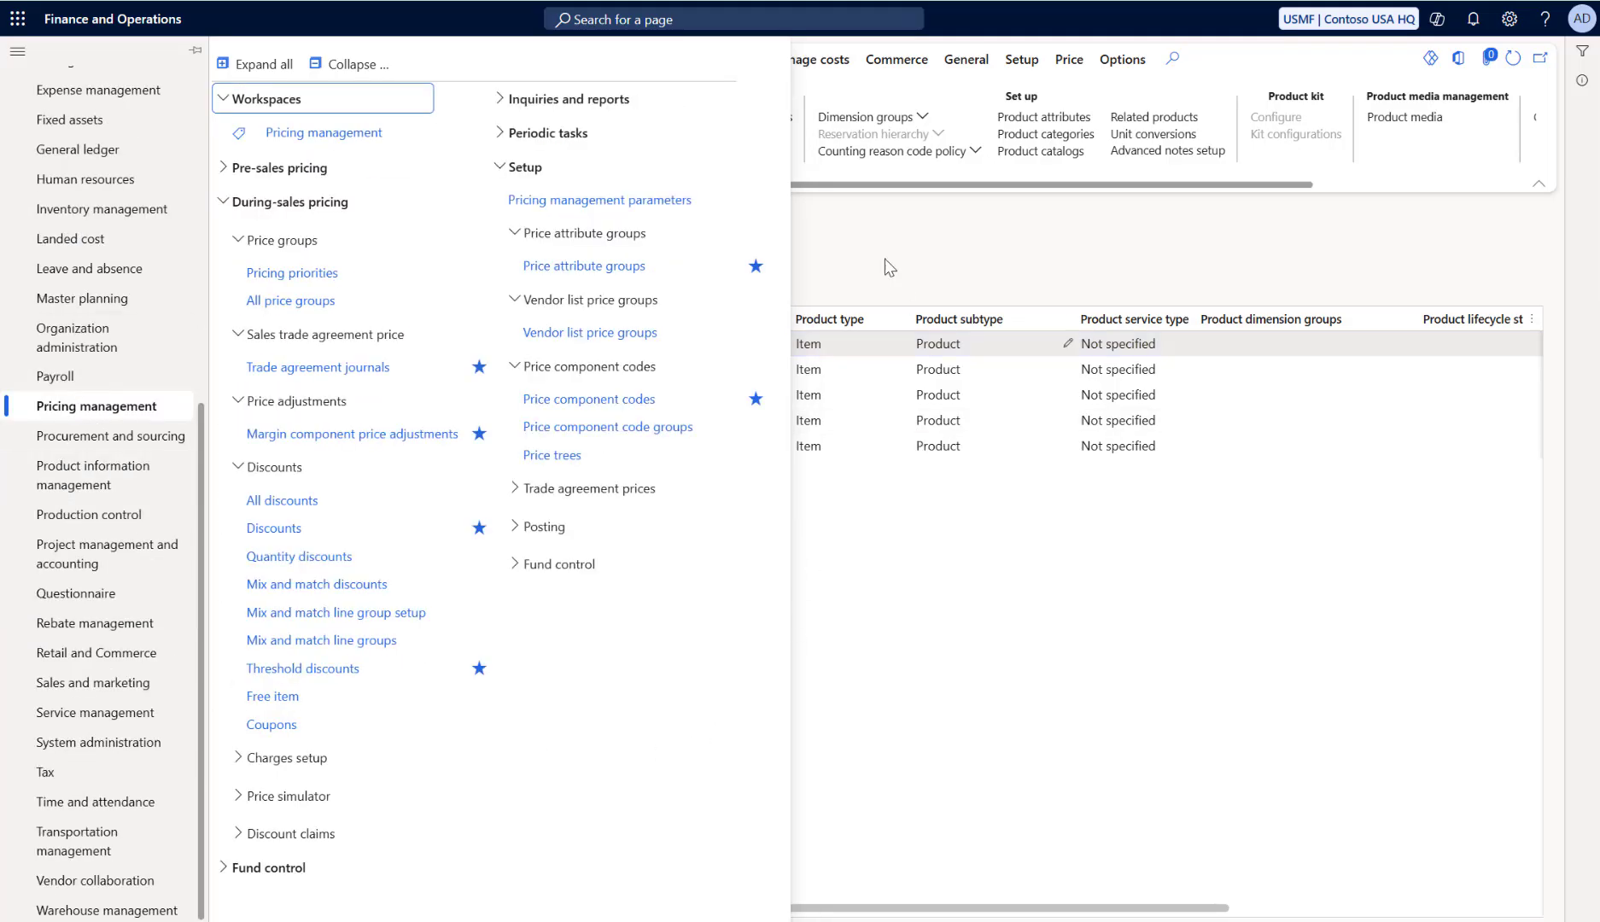
pyautogui.click(606, 271)
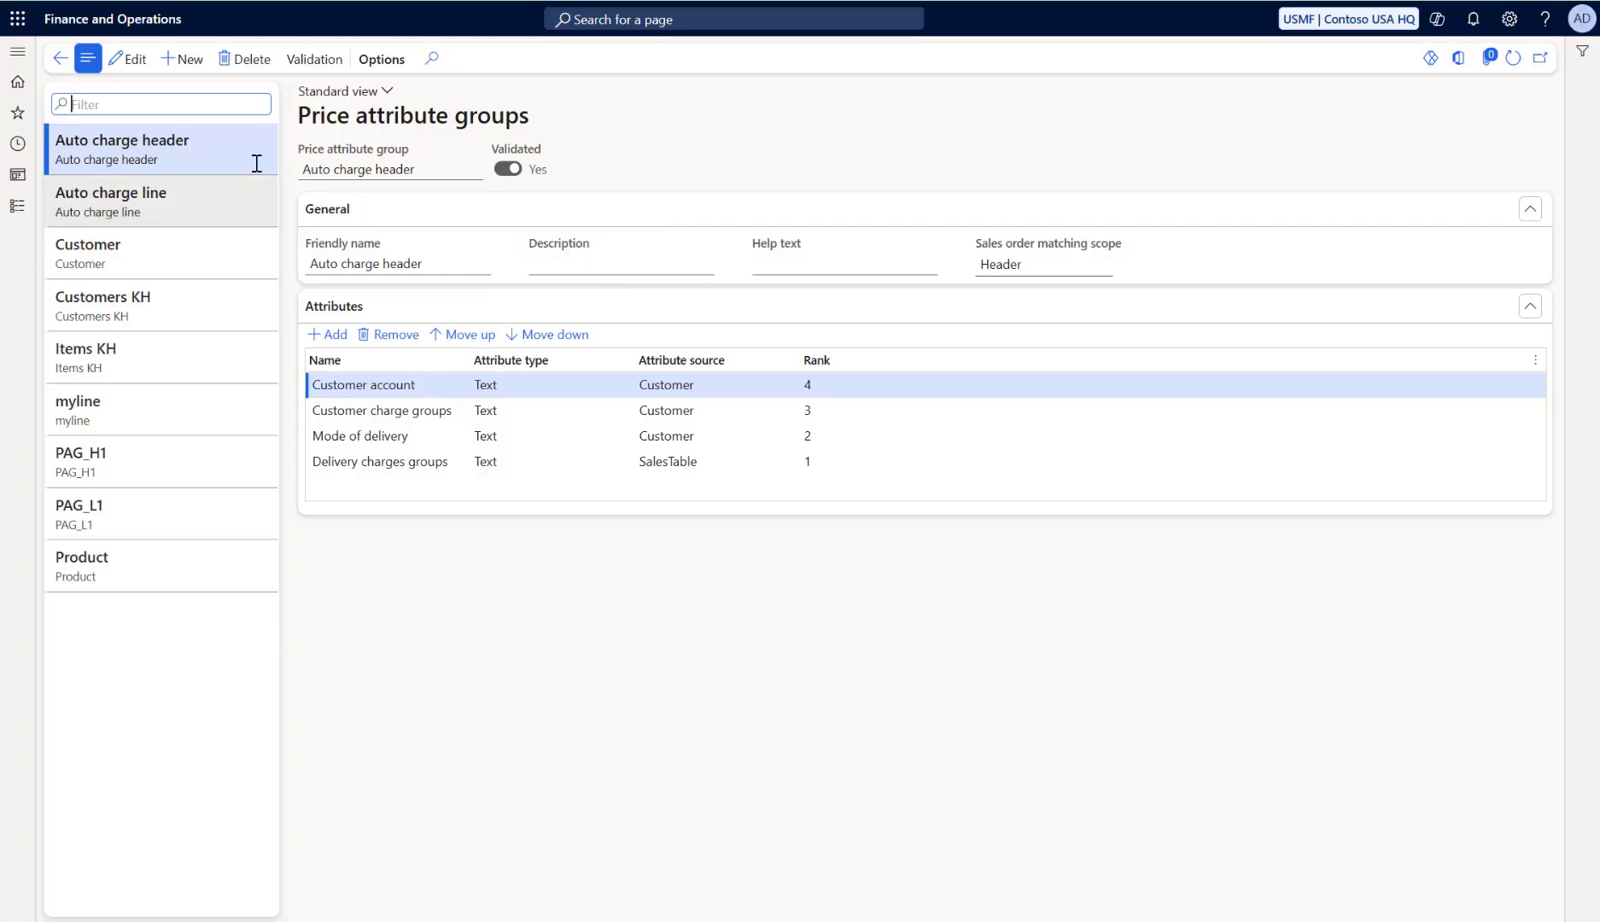
# Create a price attribute group named UPM_LPT_Line with sales order matching scope Line and save it
pyautogui.click(184, 59)
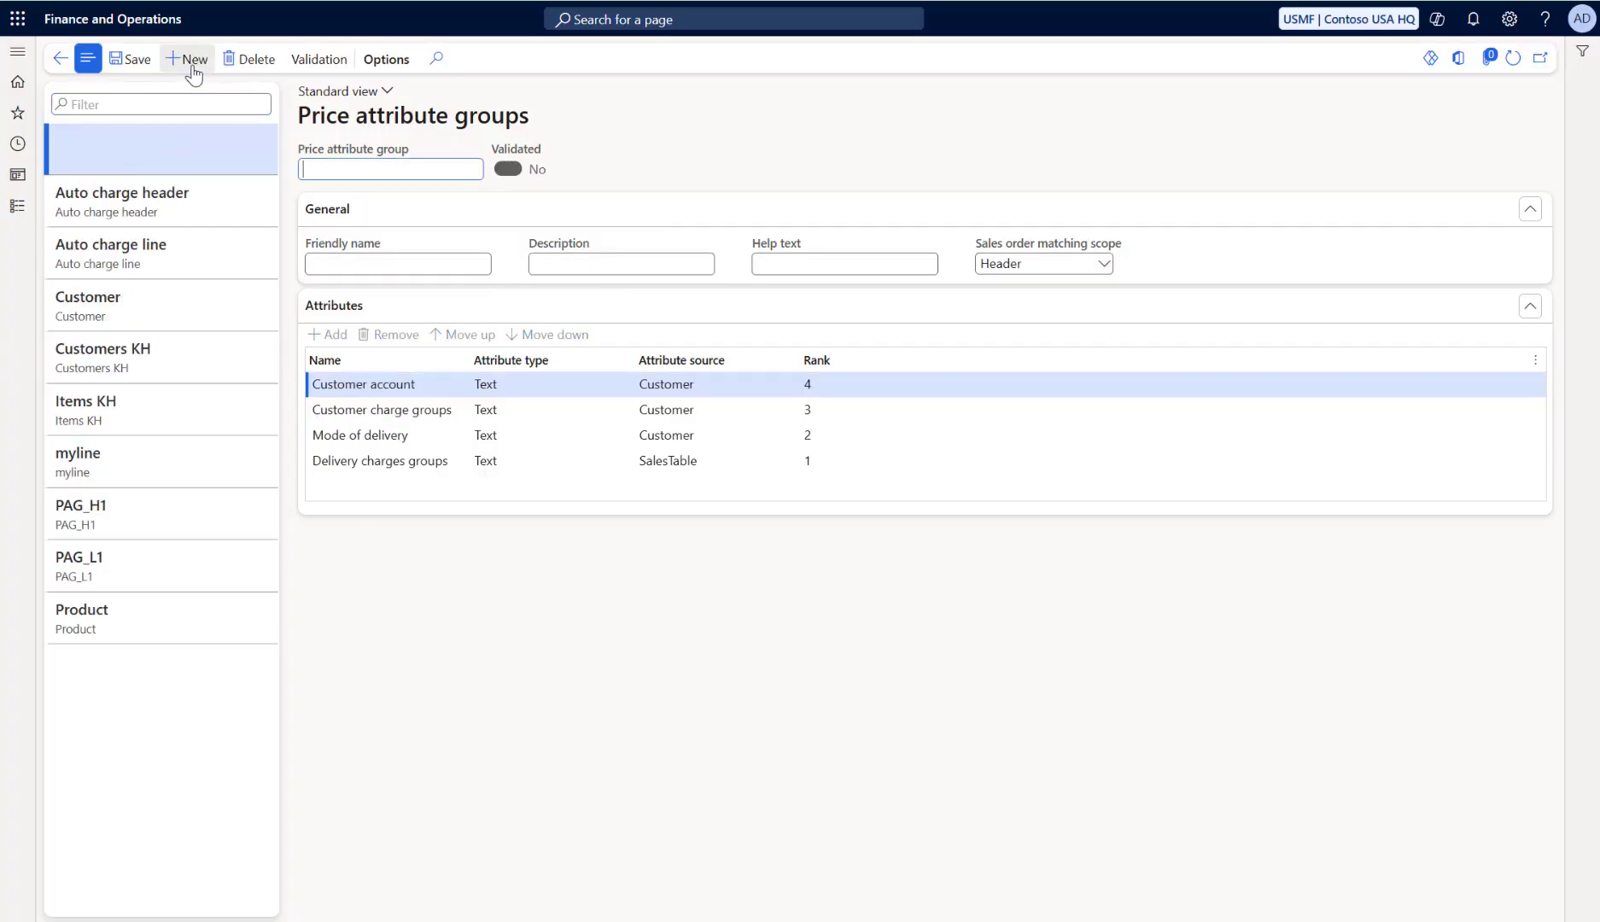
pyautogui.click(1103, 264)
pyautogui.click(1043, 317)
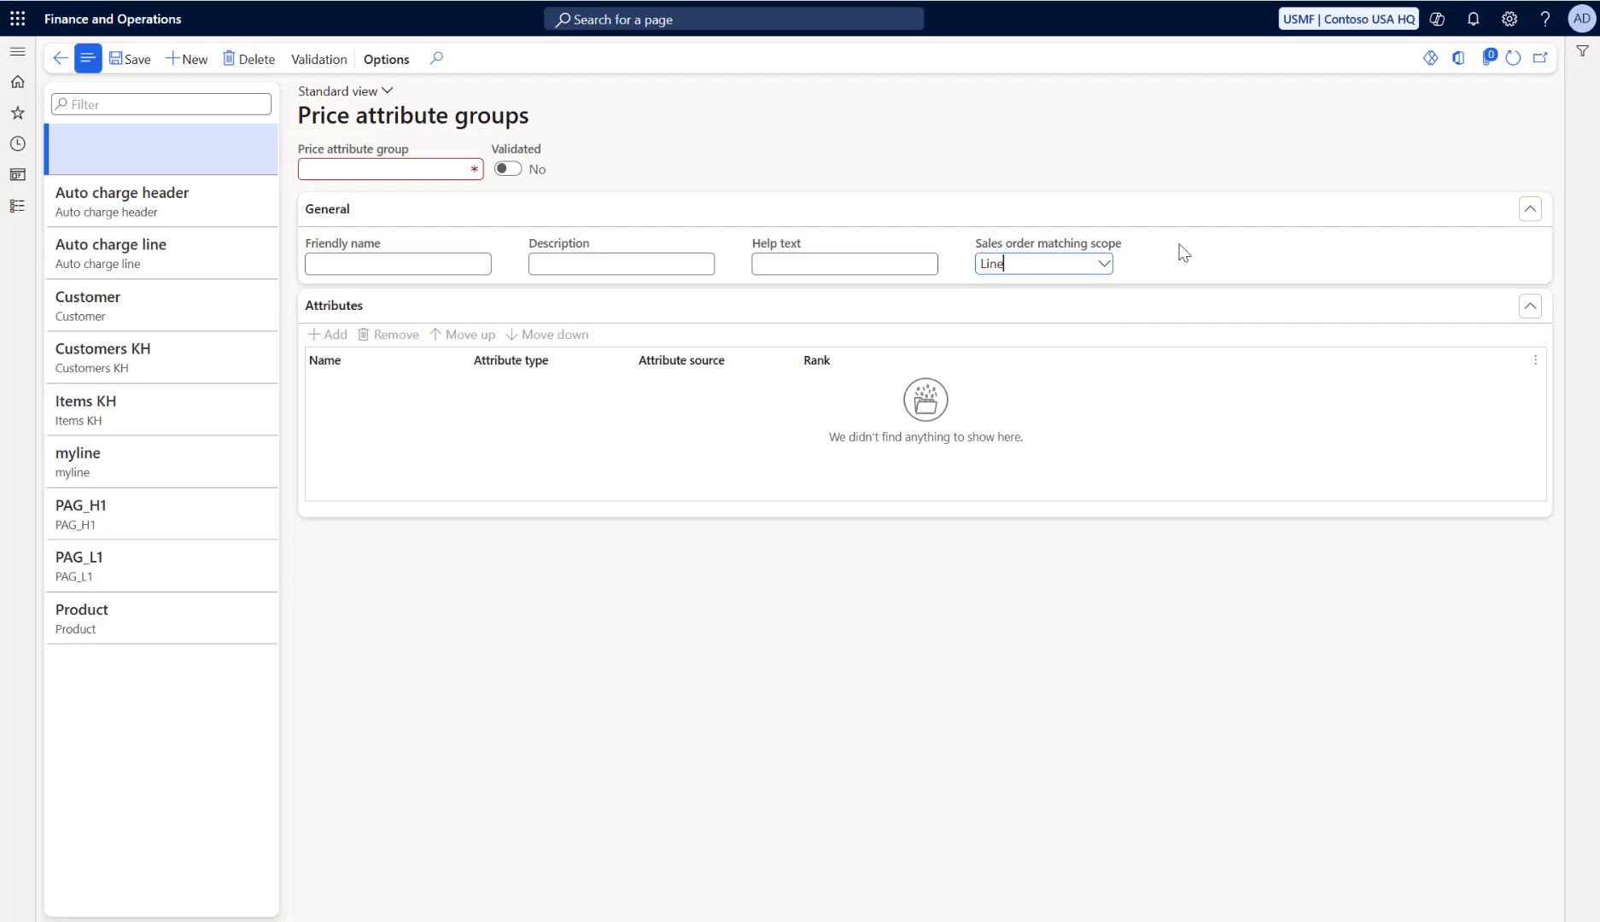
pyautogui.click(370, 173)
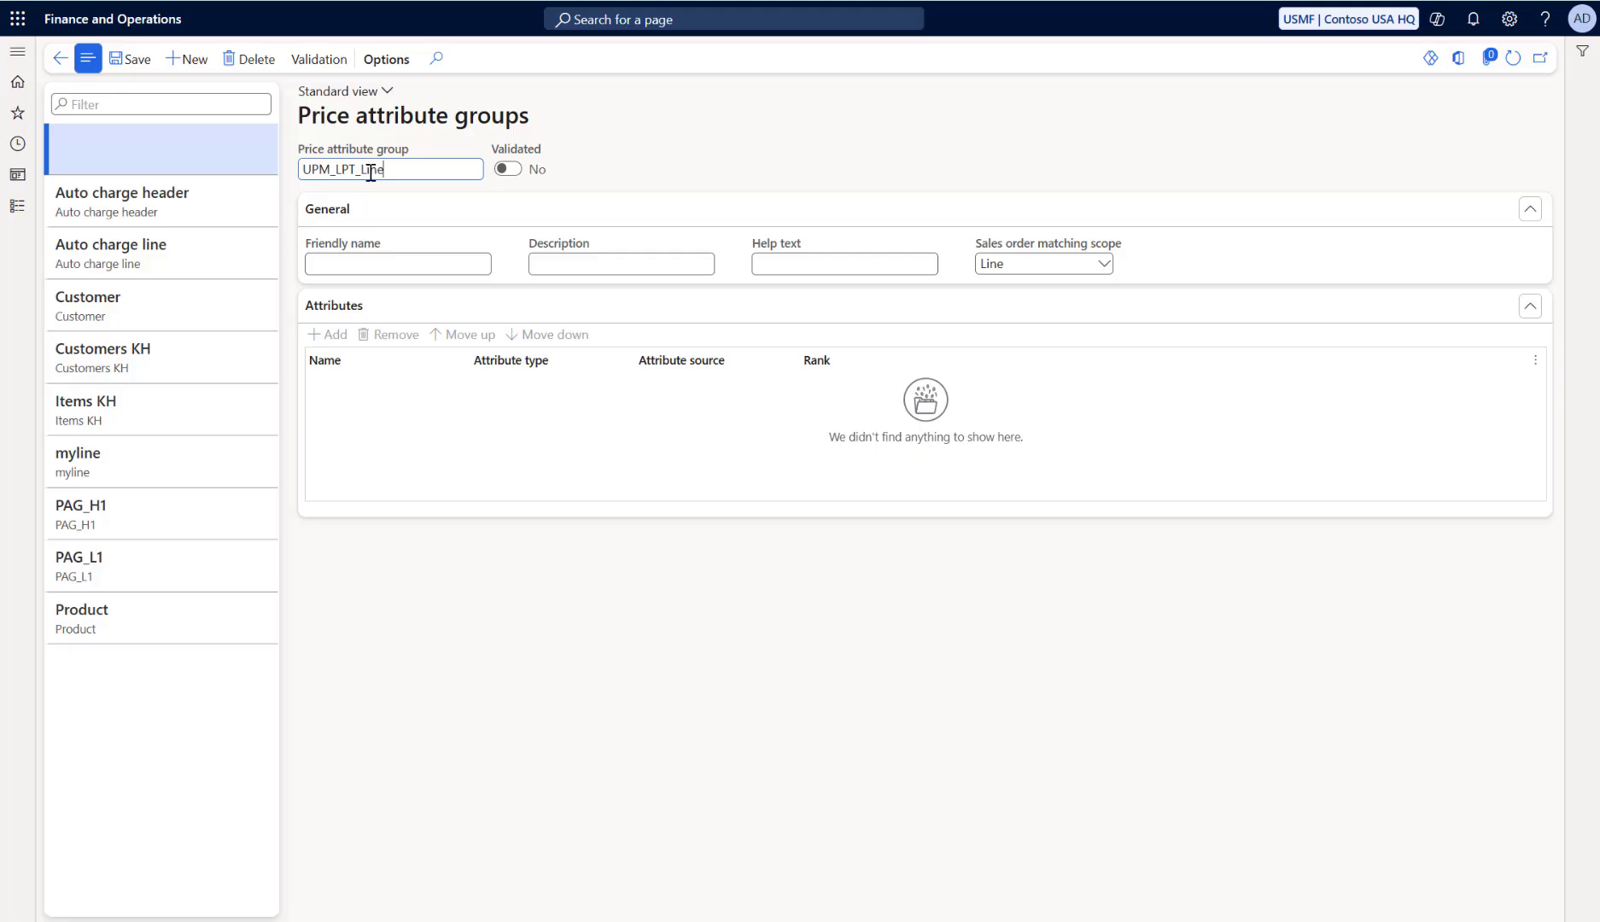
pyautogui.click(364, 233)
pyautogui.click(376, 402)
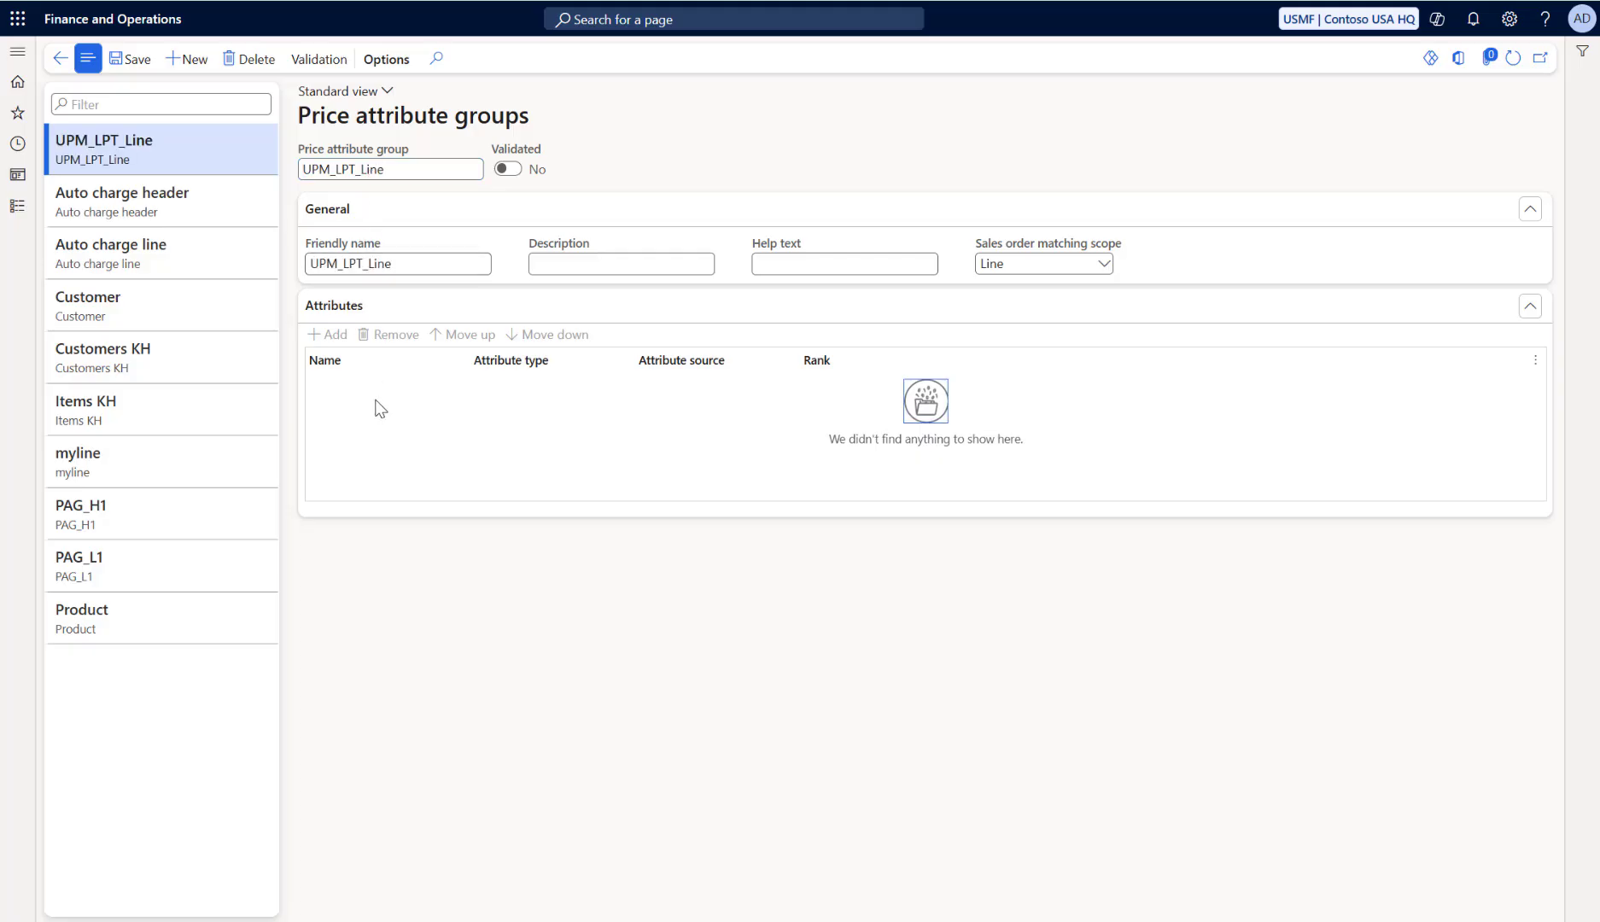
pyautogui.click(87, 53)
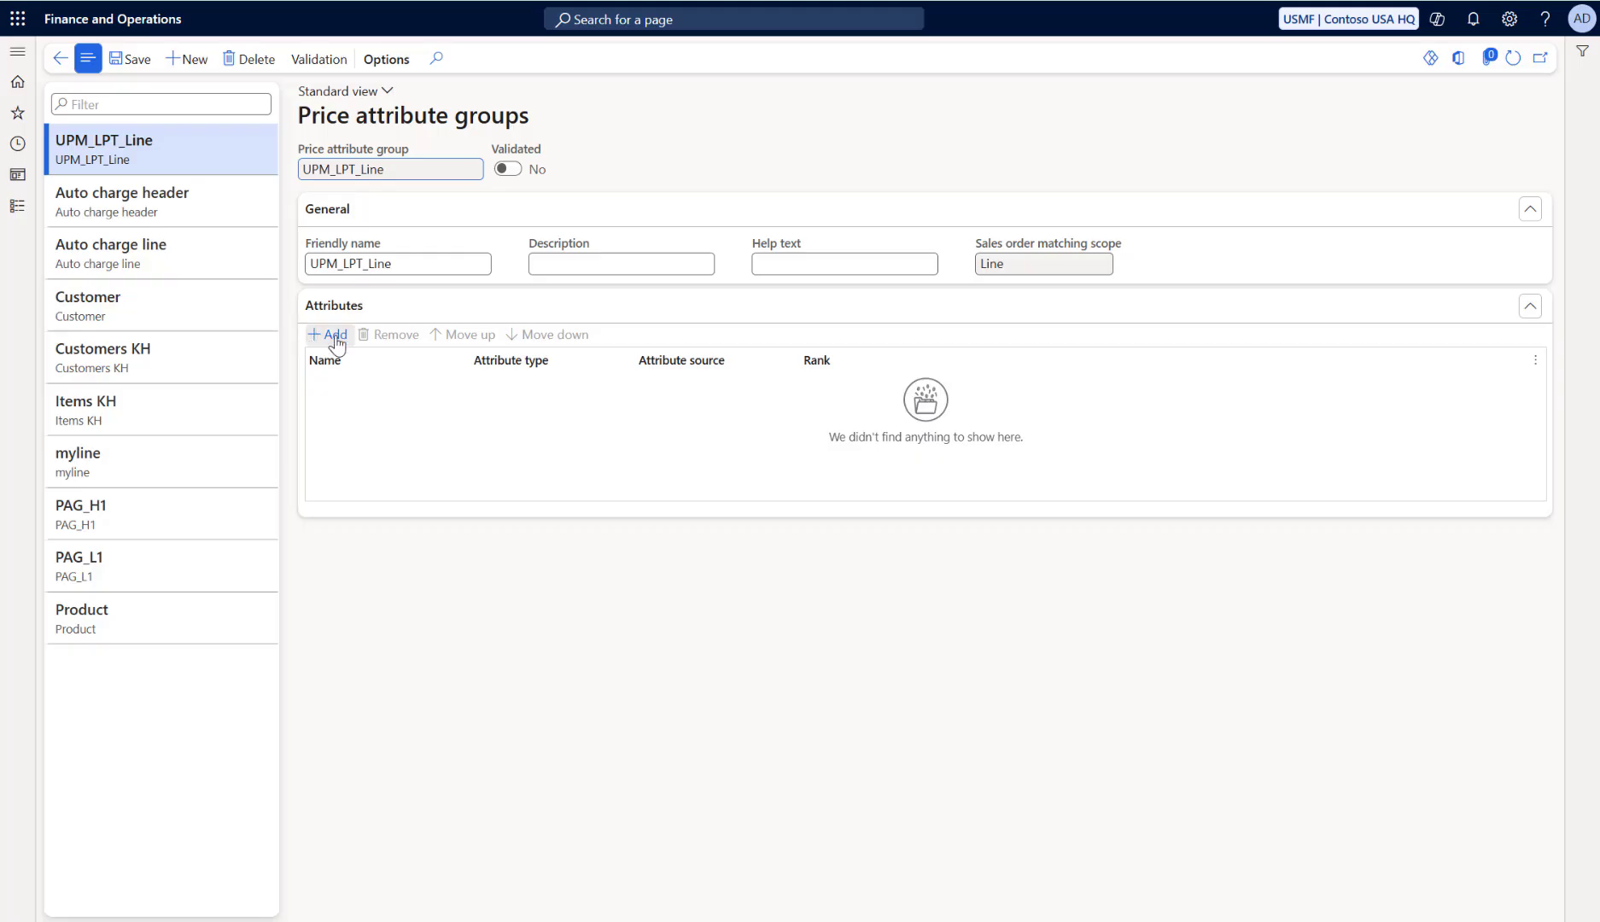
# Add the Product-source price attributes UPM_A_BRAND, UPM_A_CPU and UPM_A_MANU to the UPM_LPT_Line group and validate the group
pyautogui.click(329, 333)
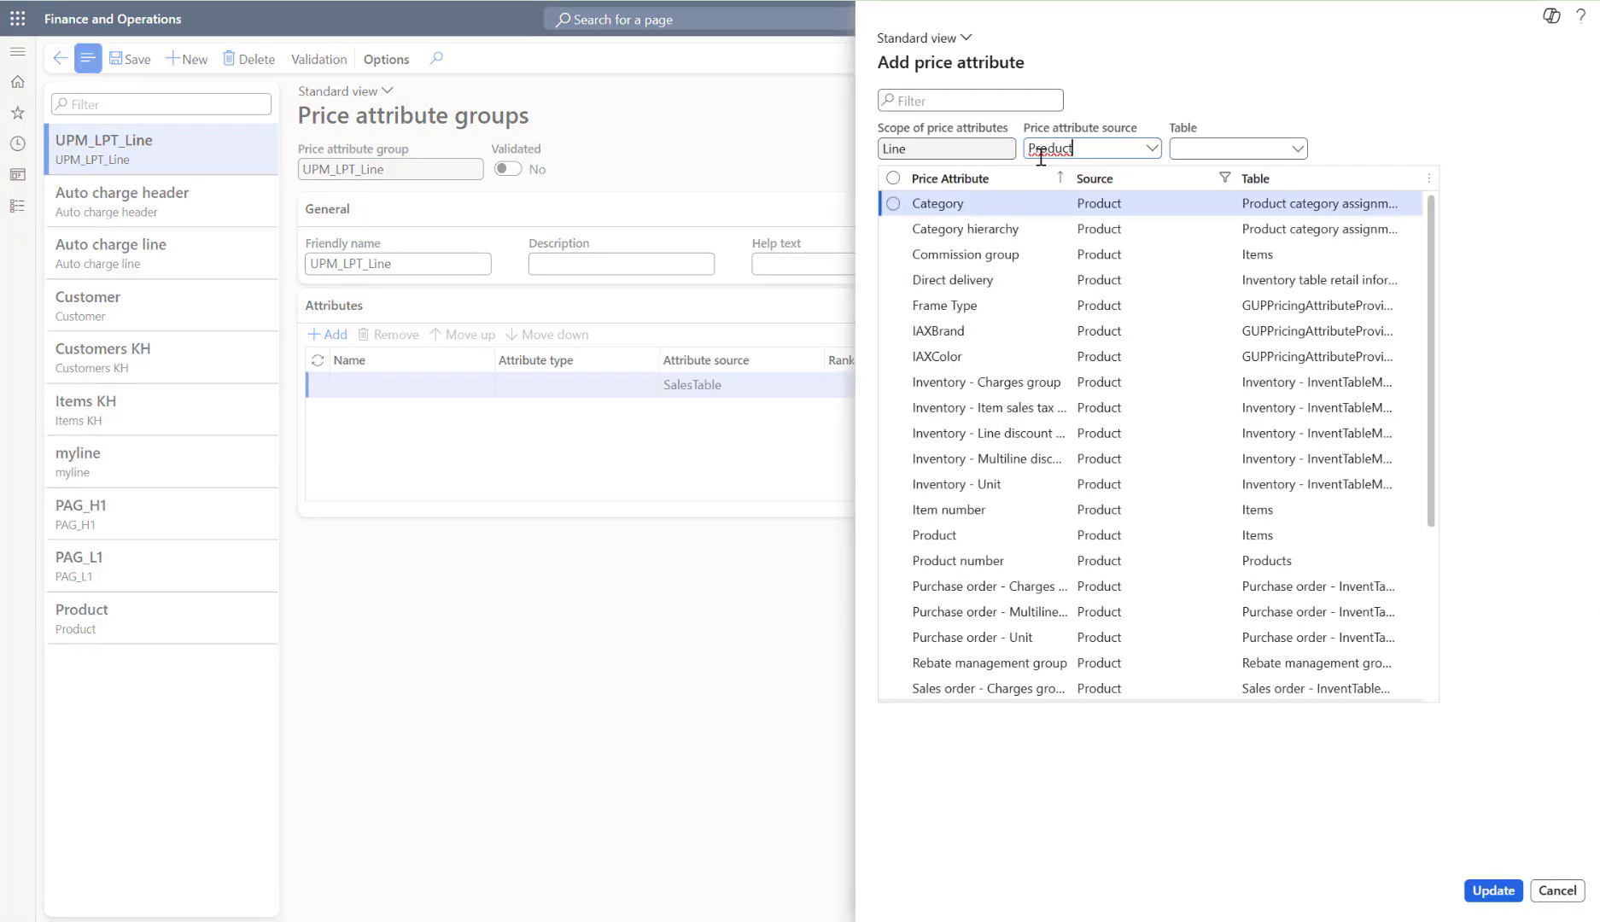
pyautogui.click(998, 100)
pyautogui.write('UPM')
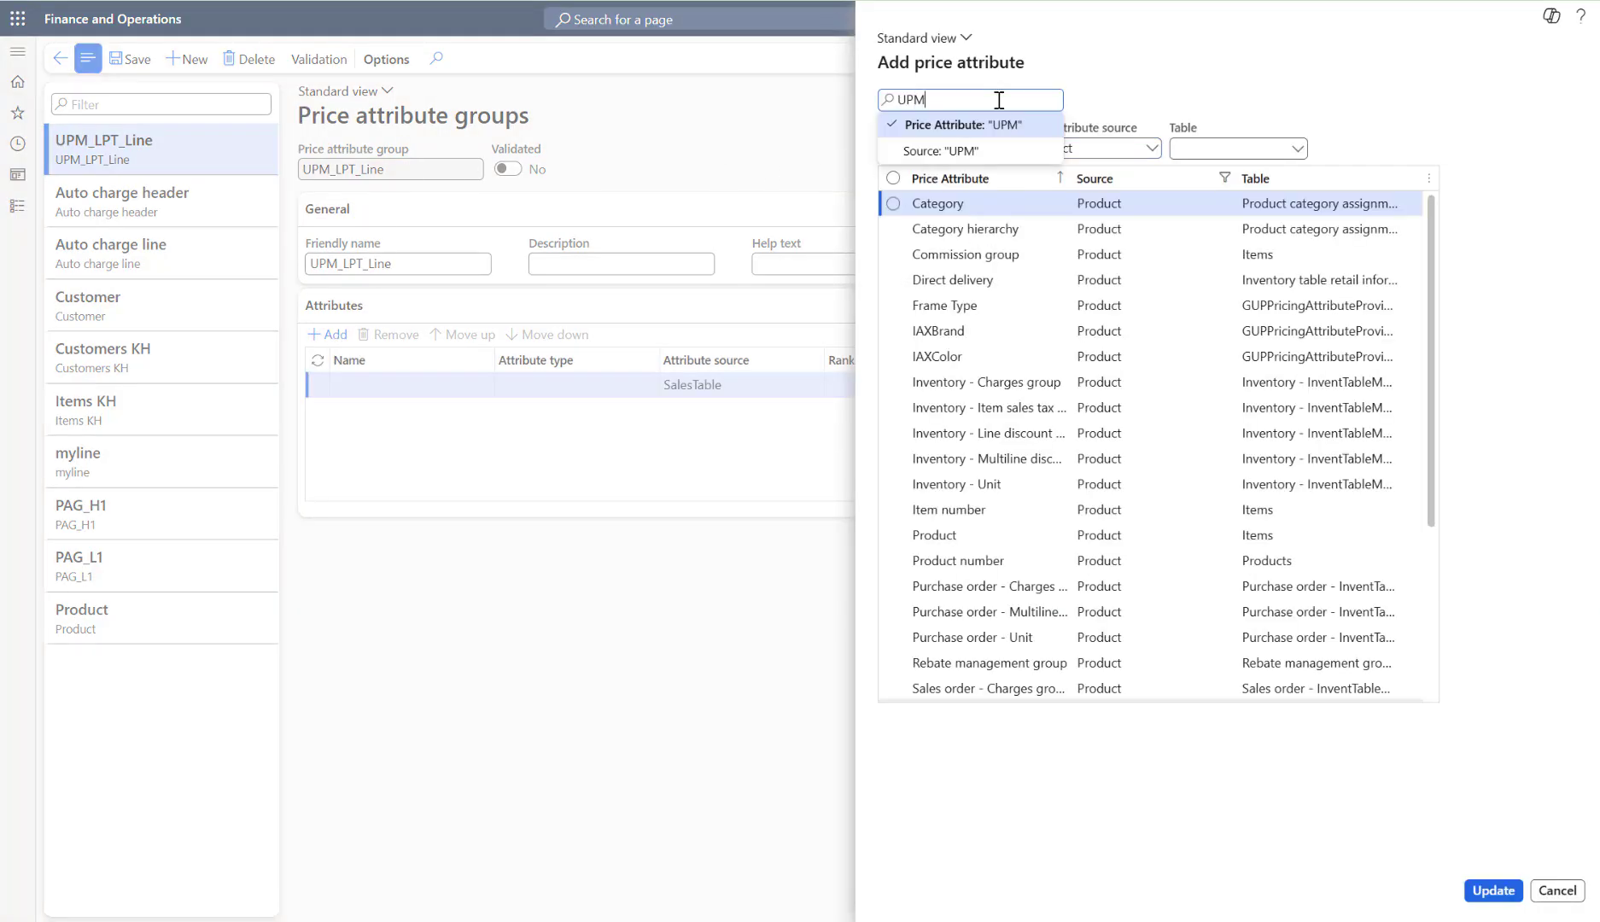
pyautogui.press('Return')
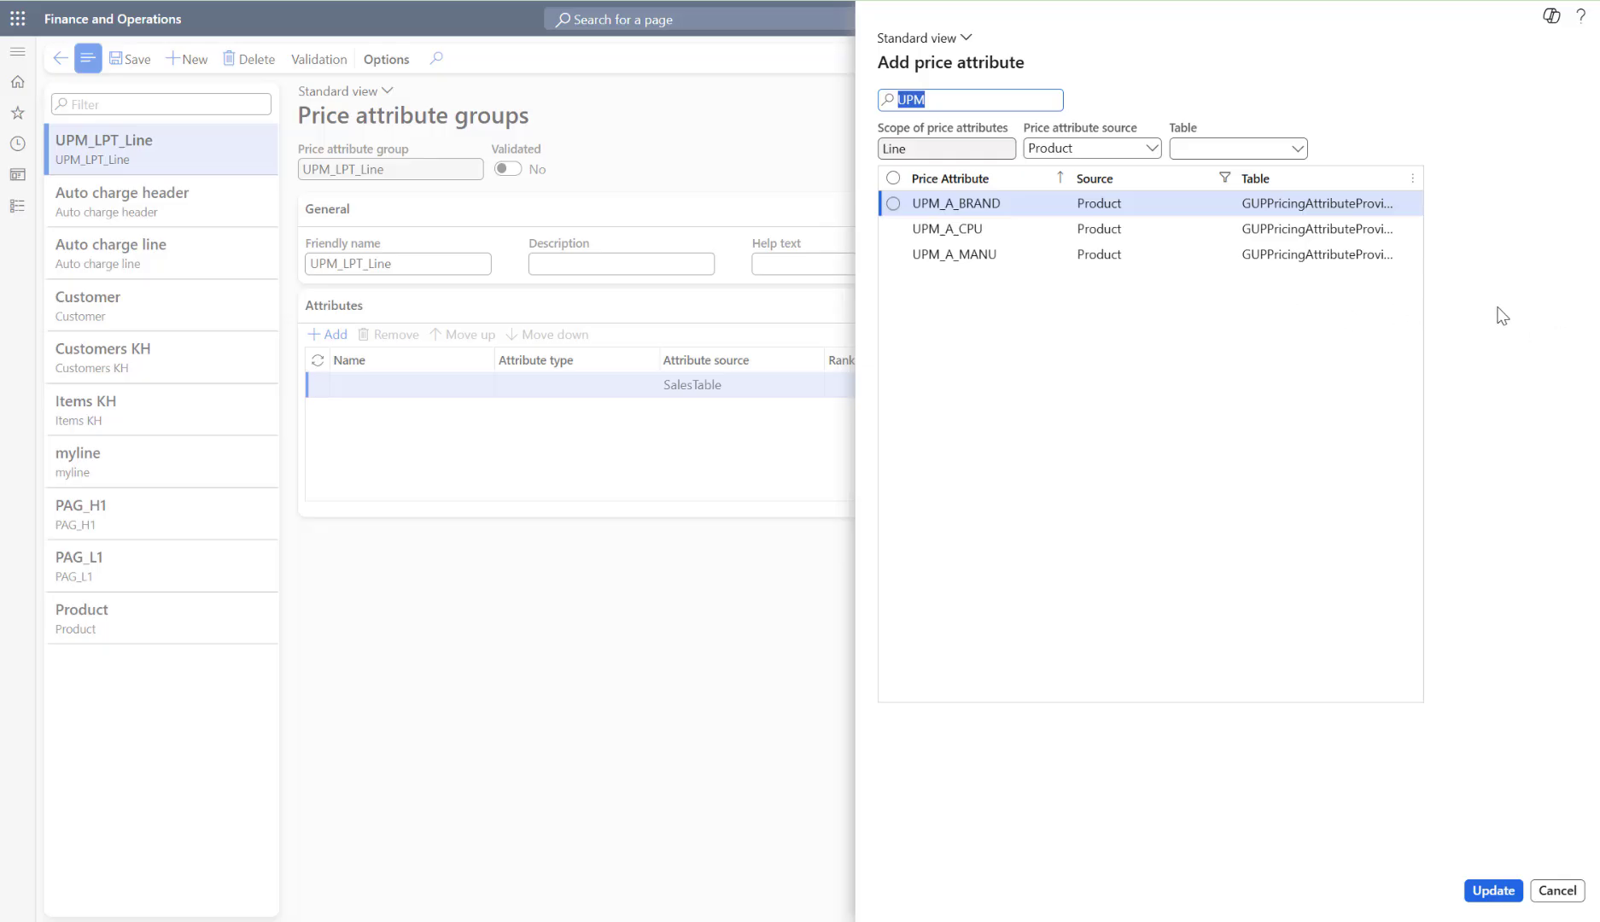
pyautogui.click(892, 203)
pyautogui.click(892, 229)
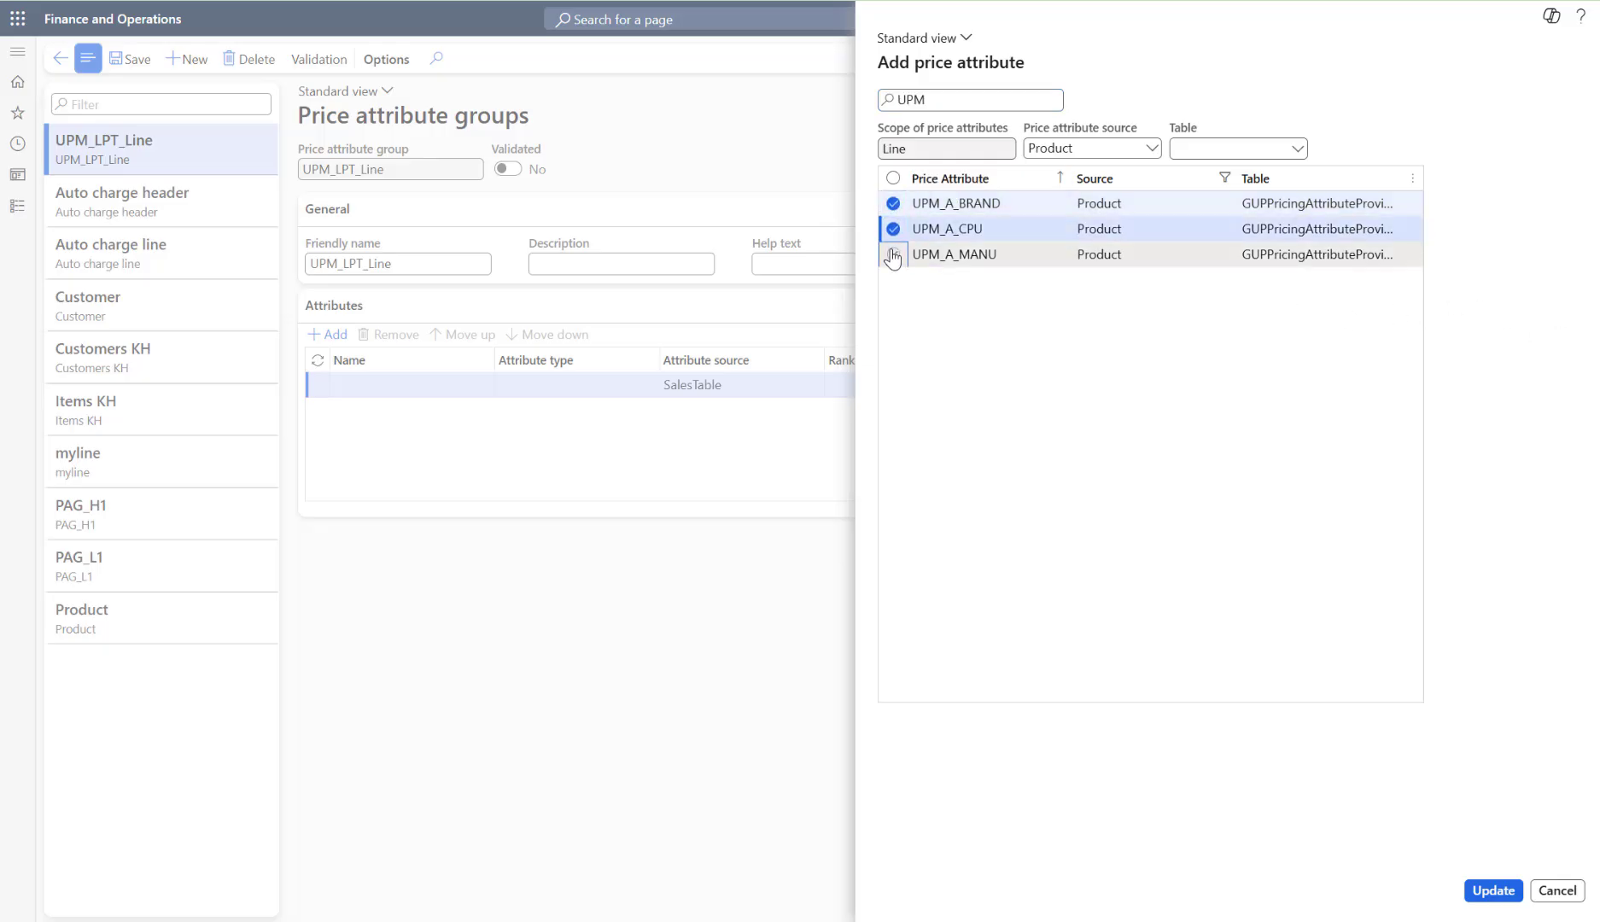
pyautogui.click(892, 254)
pyautogui.click(1485, 886)
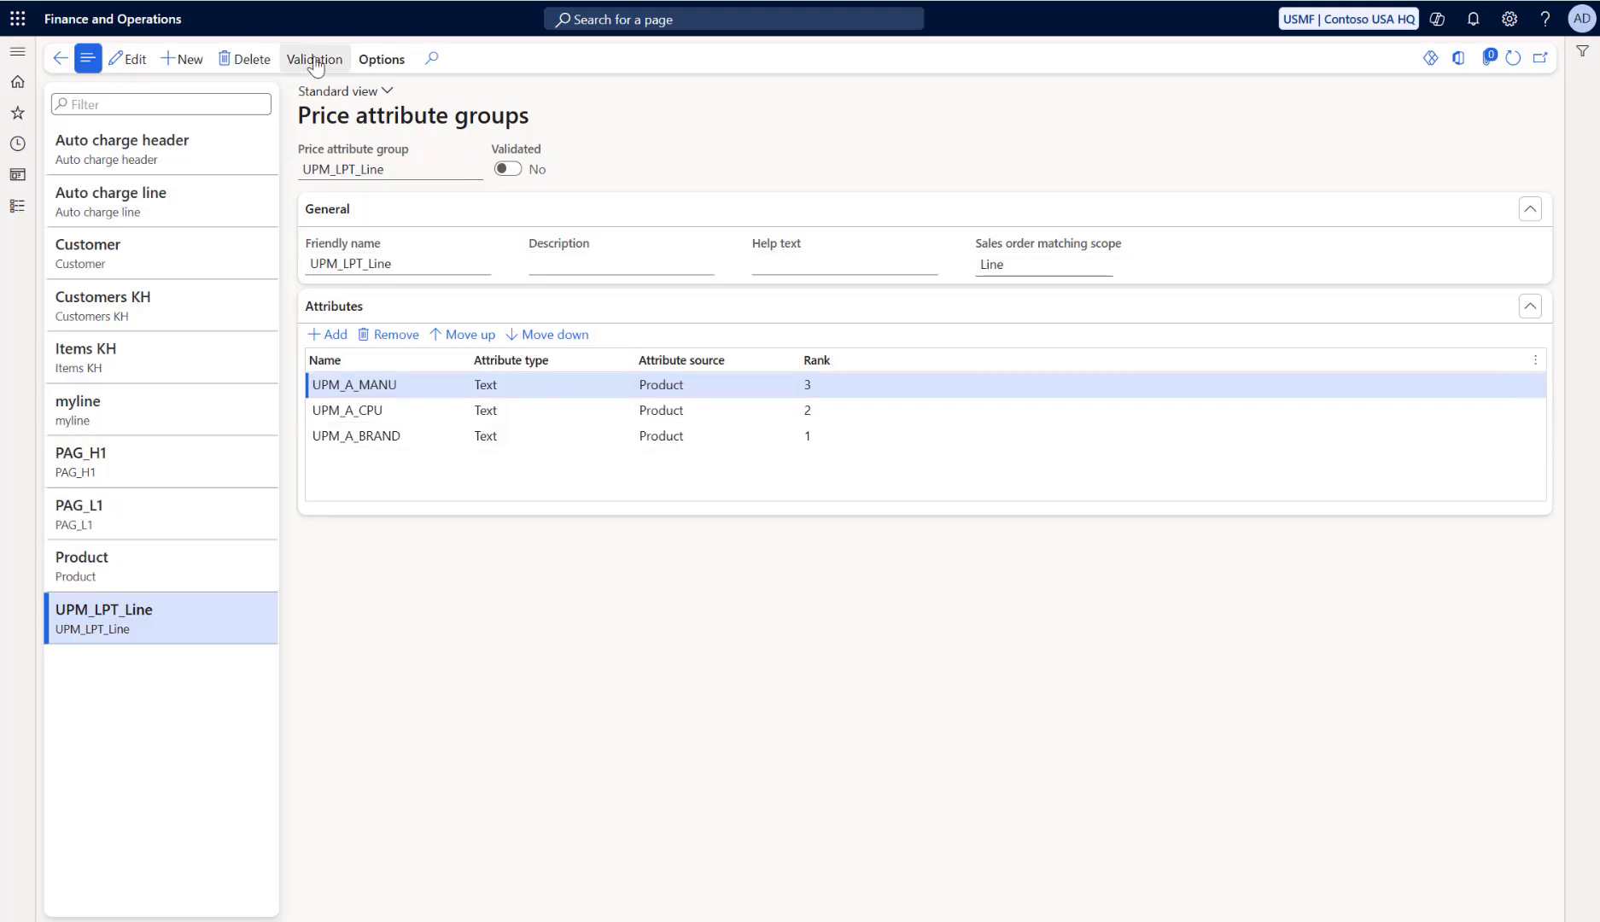
pyautogui.click(315, 60)
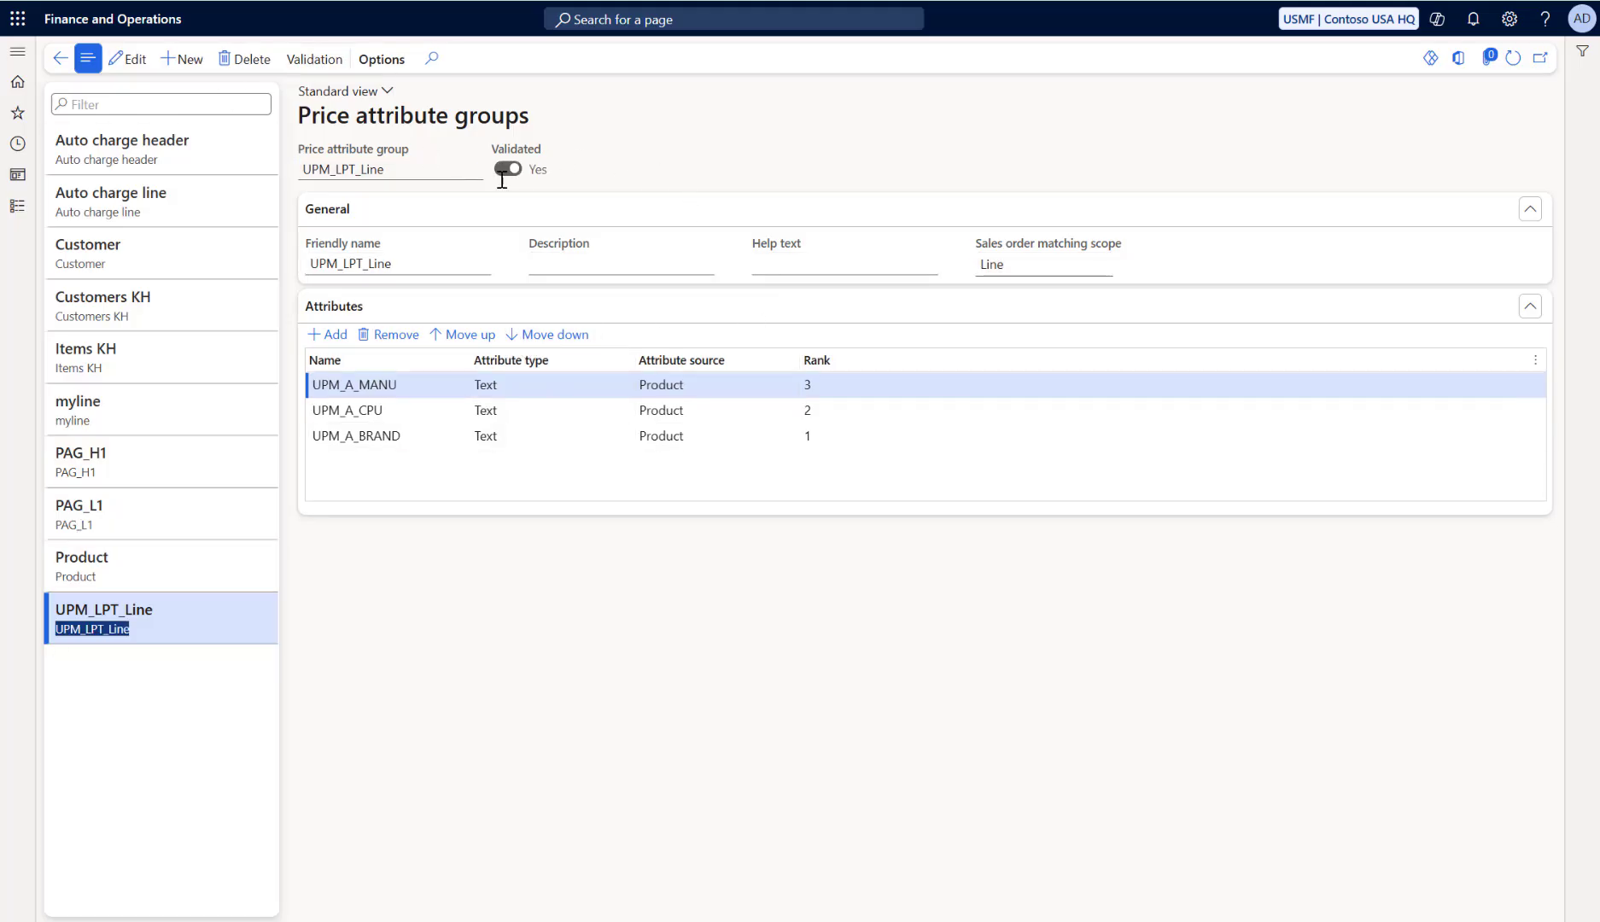
pyautogui.click(577, 189)
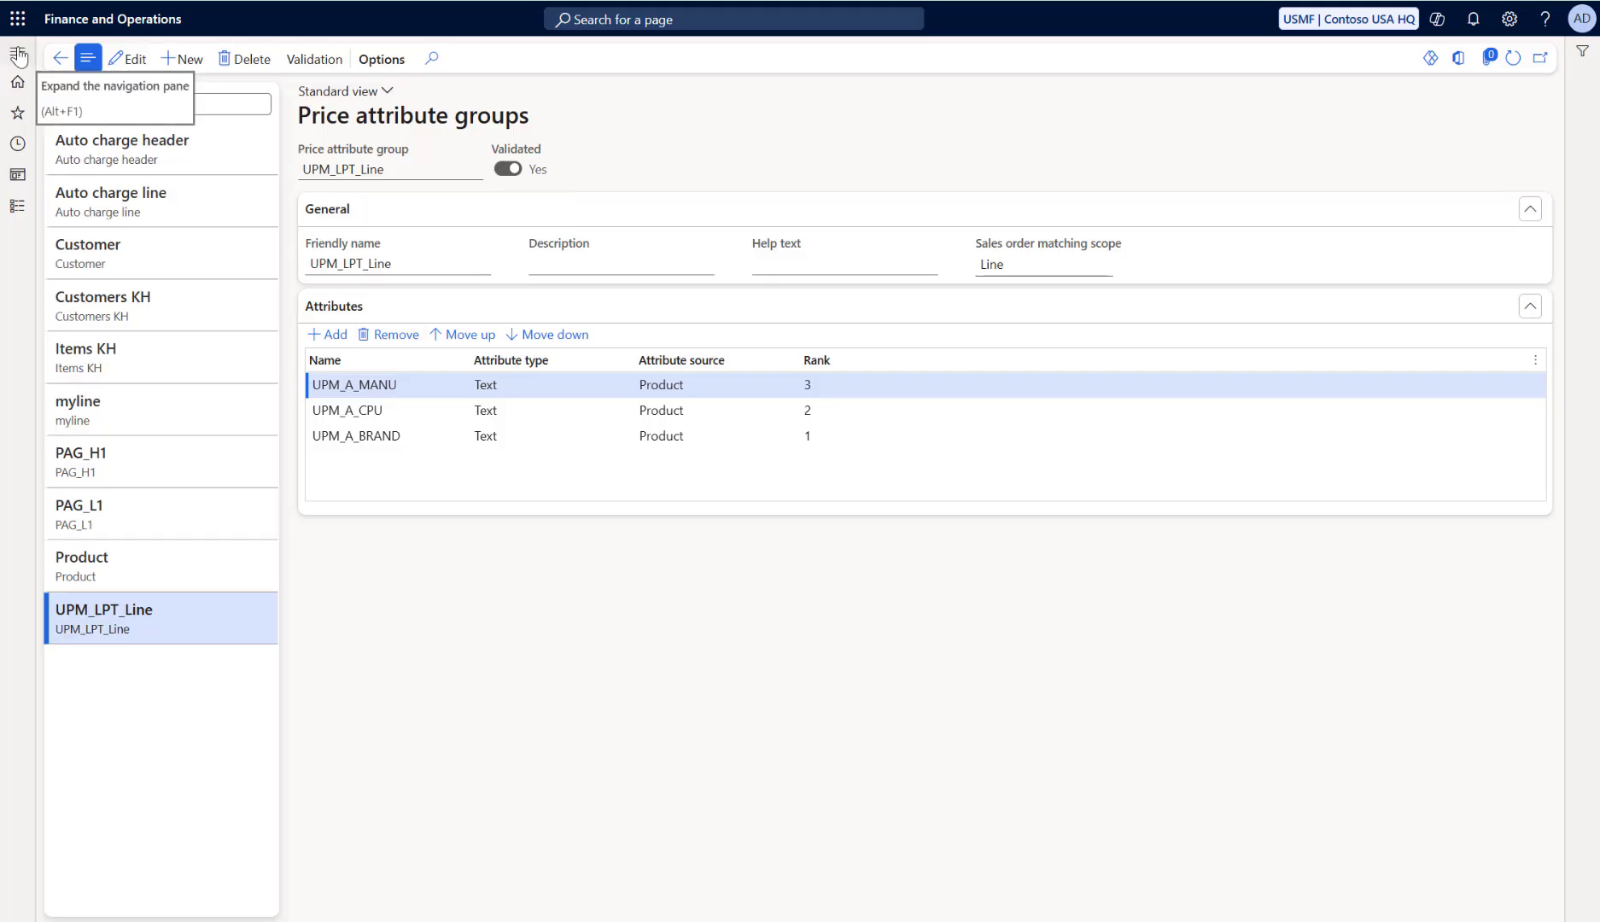
# Open the Price component codes page of Pricing management and display the Promotional discount code's attribute groups and combinations
pyautogui.click(17, 56)
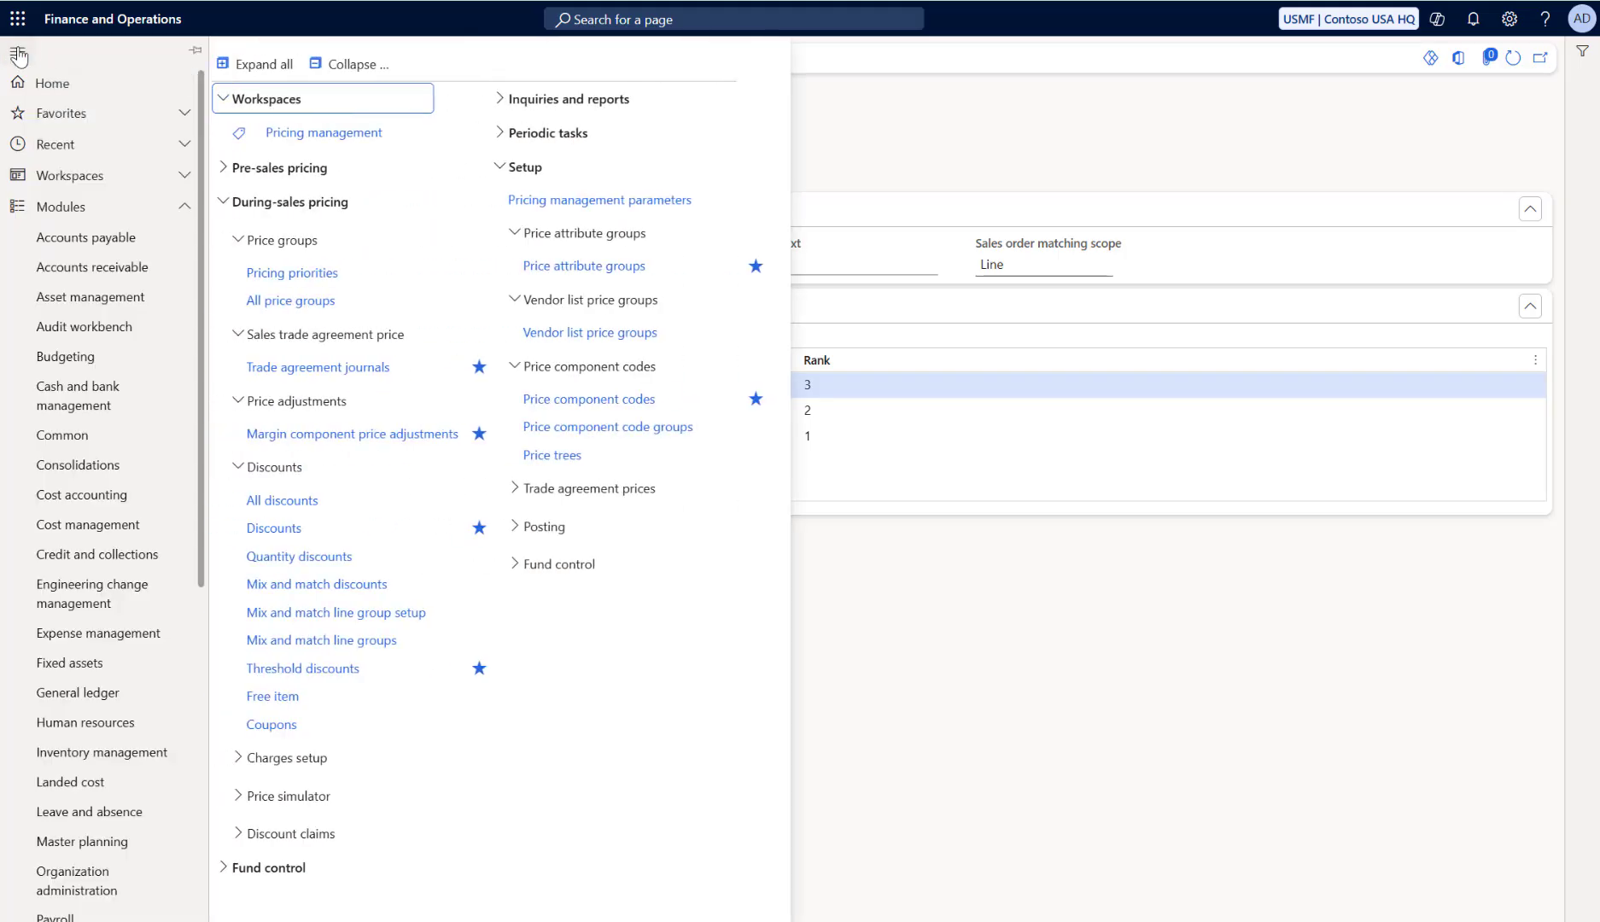
pyautogui.click(618, 412)
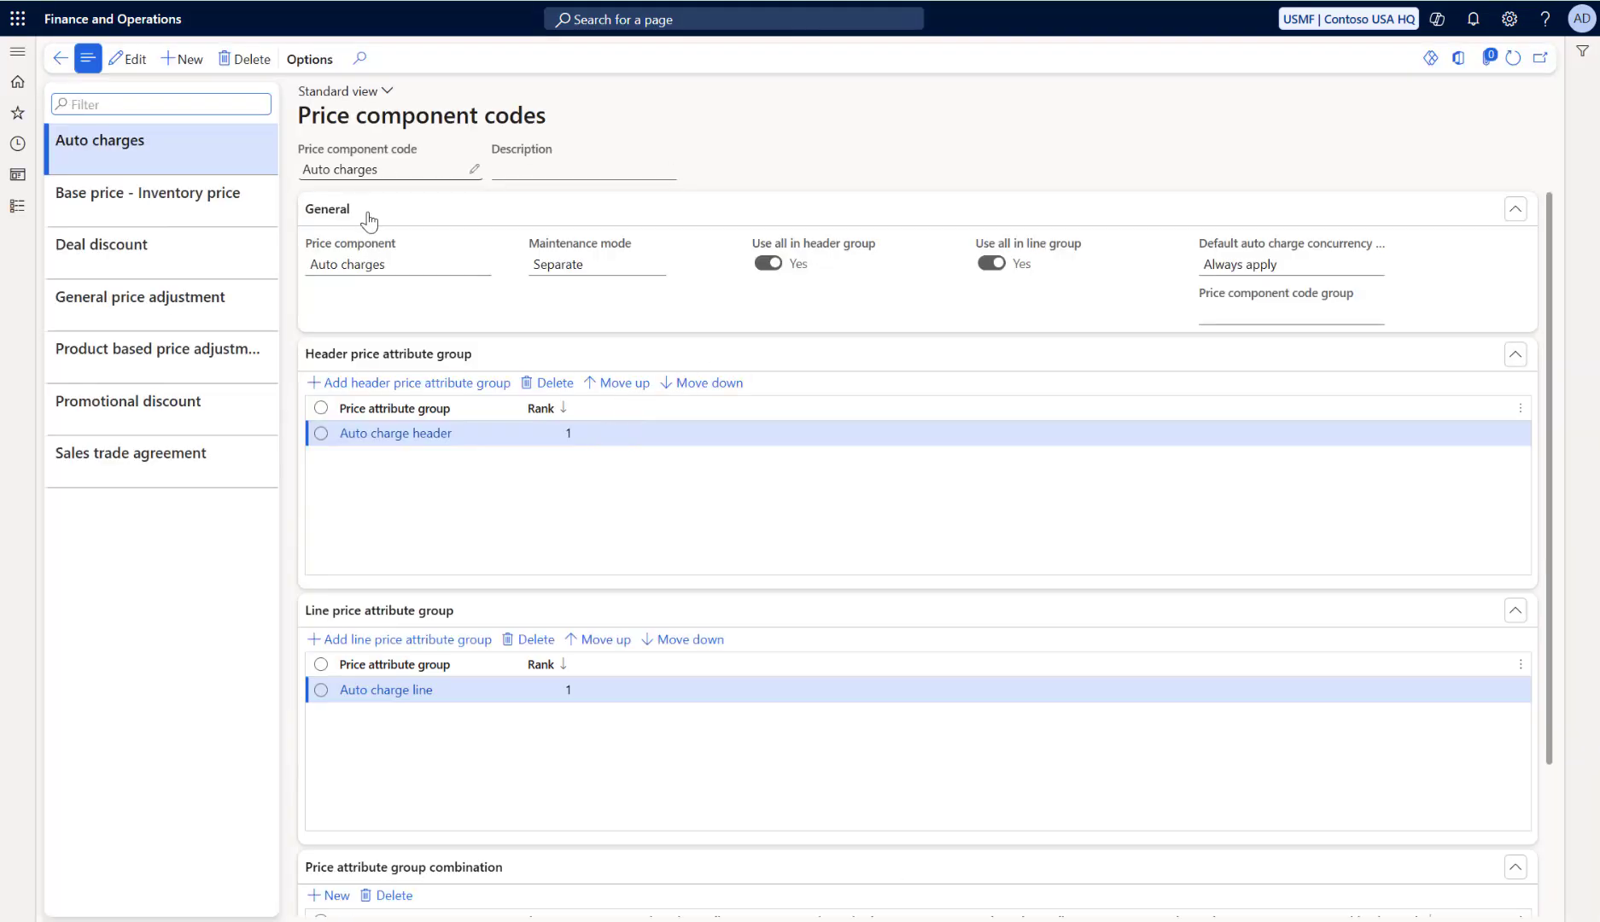
pyautogui.click(125, 409)
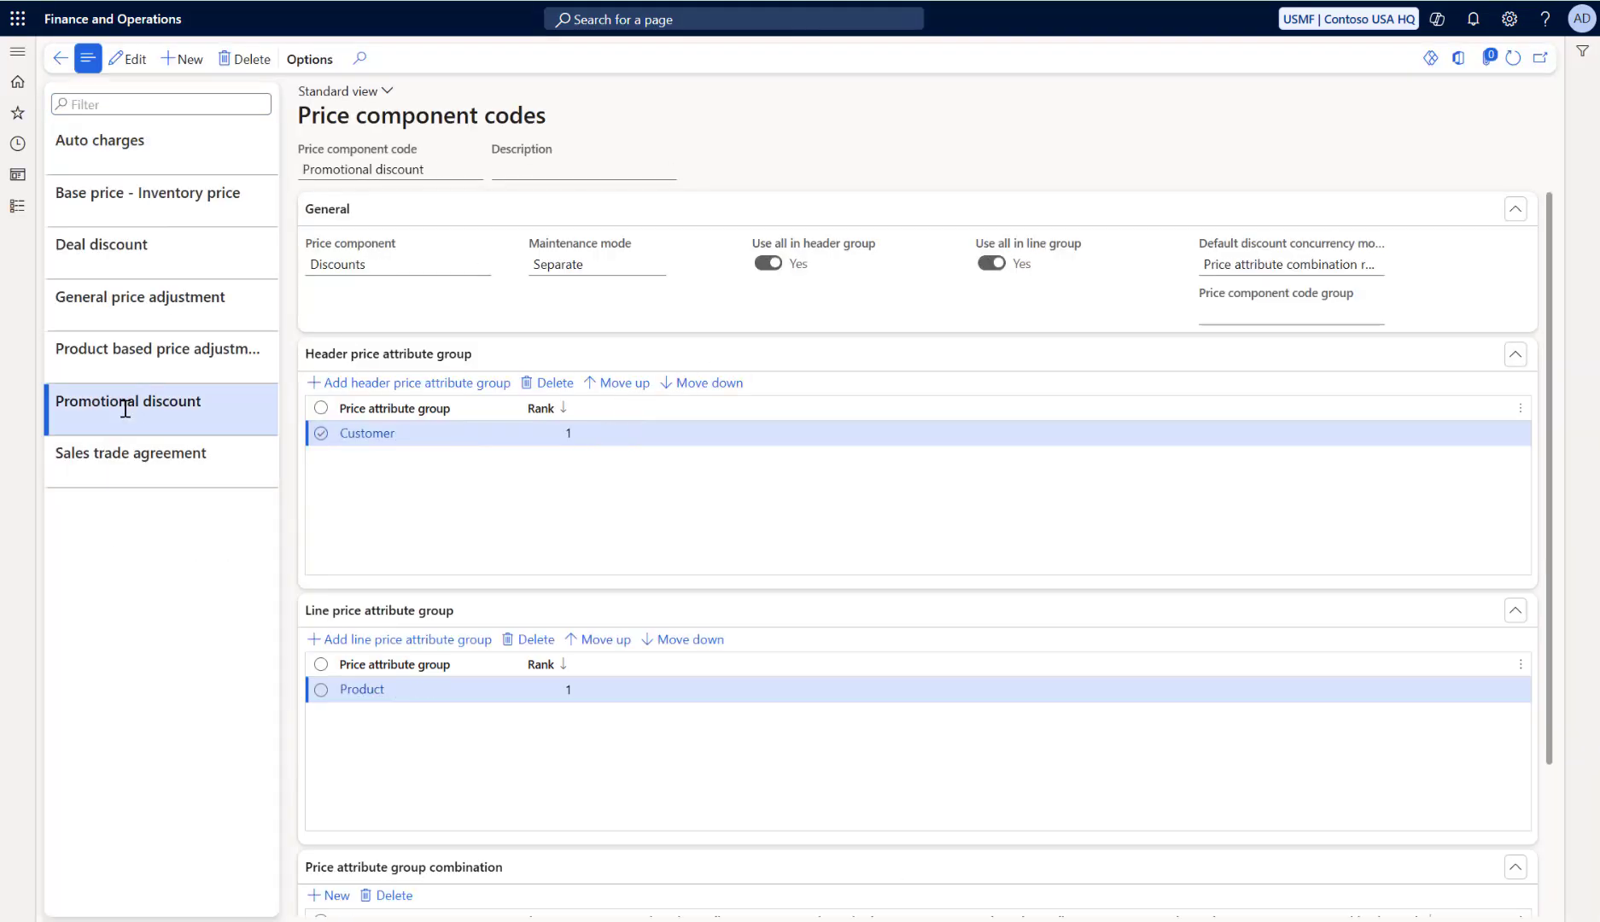
pyautogui.scroll(-3, 504, 452)
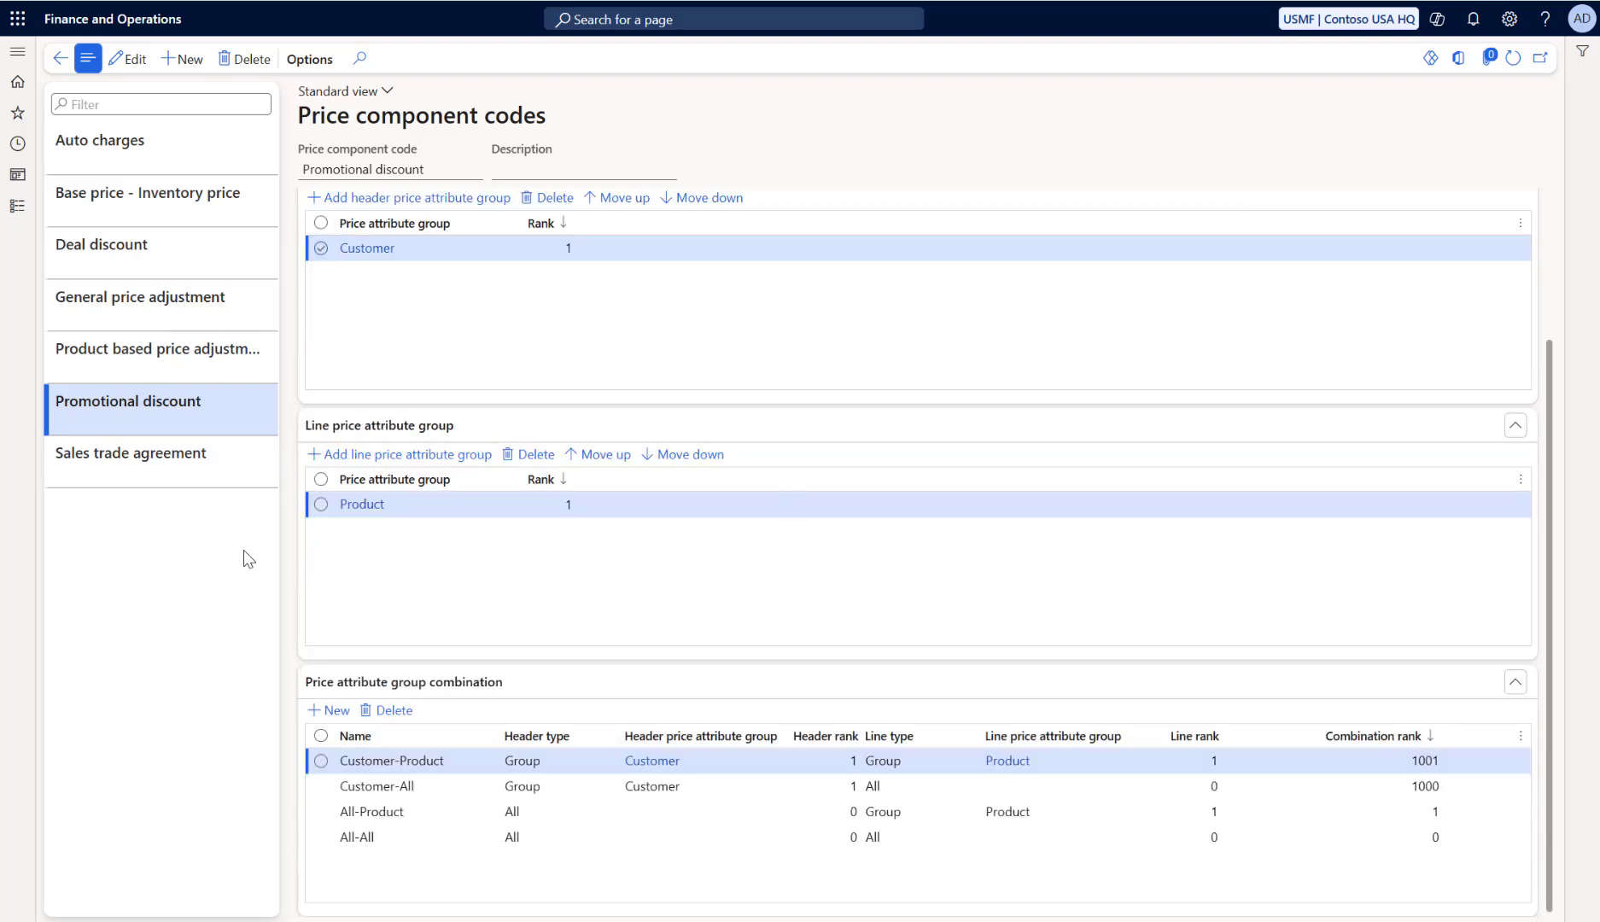
# Add UPM_LPT_Line as a line price attribute group of the Promotional discount code and save it
pyautogui.click(399, 461)
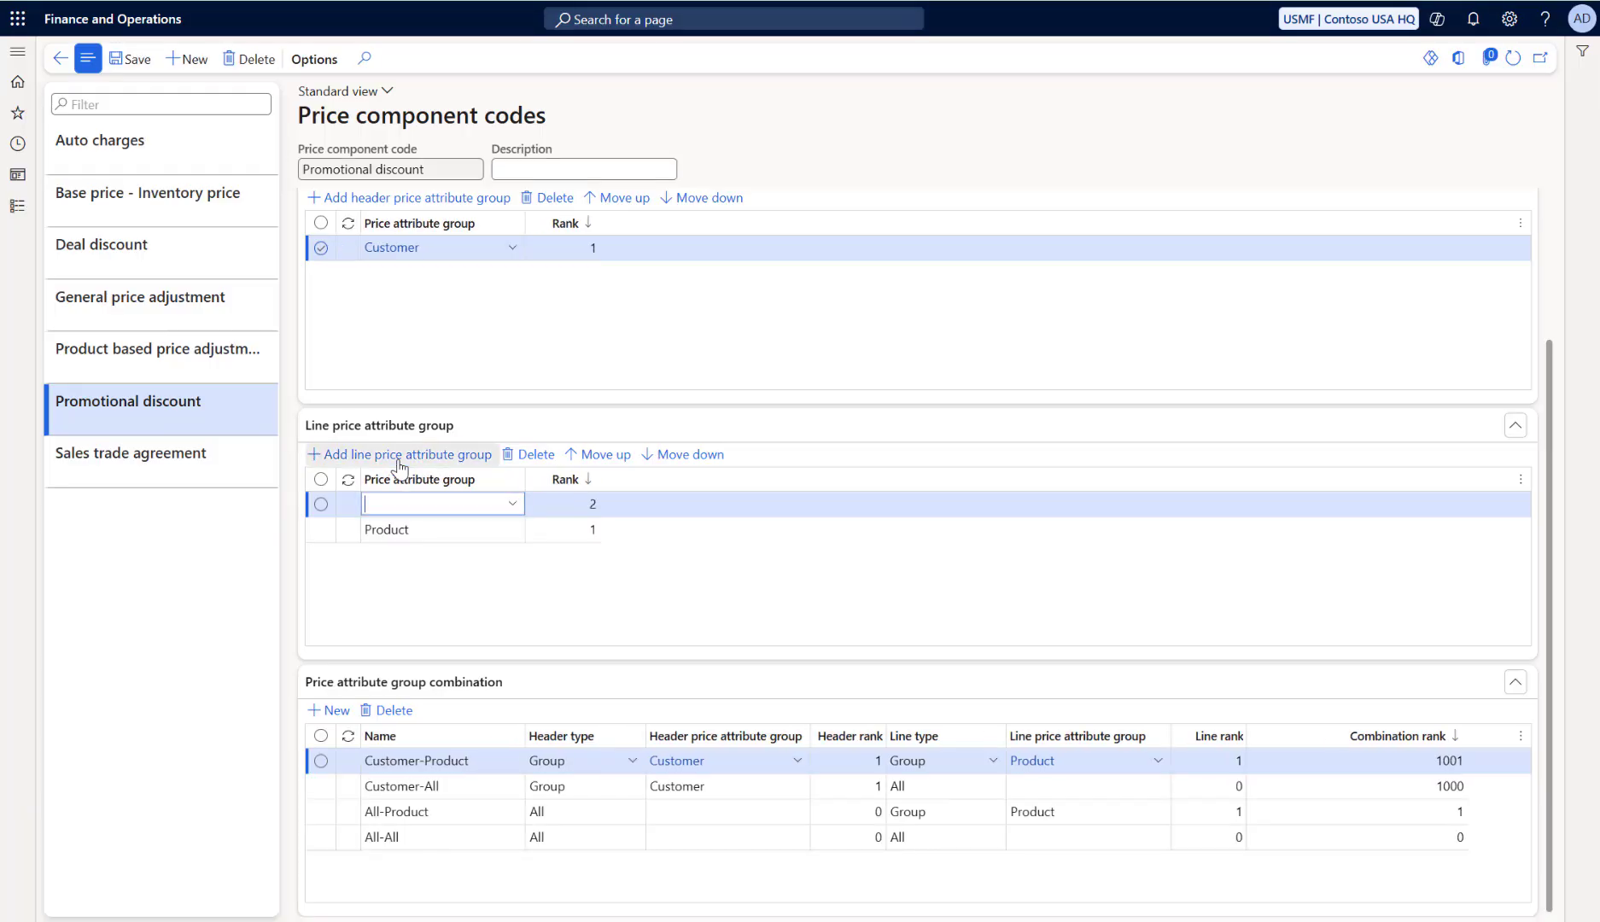
pyautogui.click(517, 505)
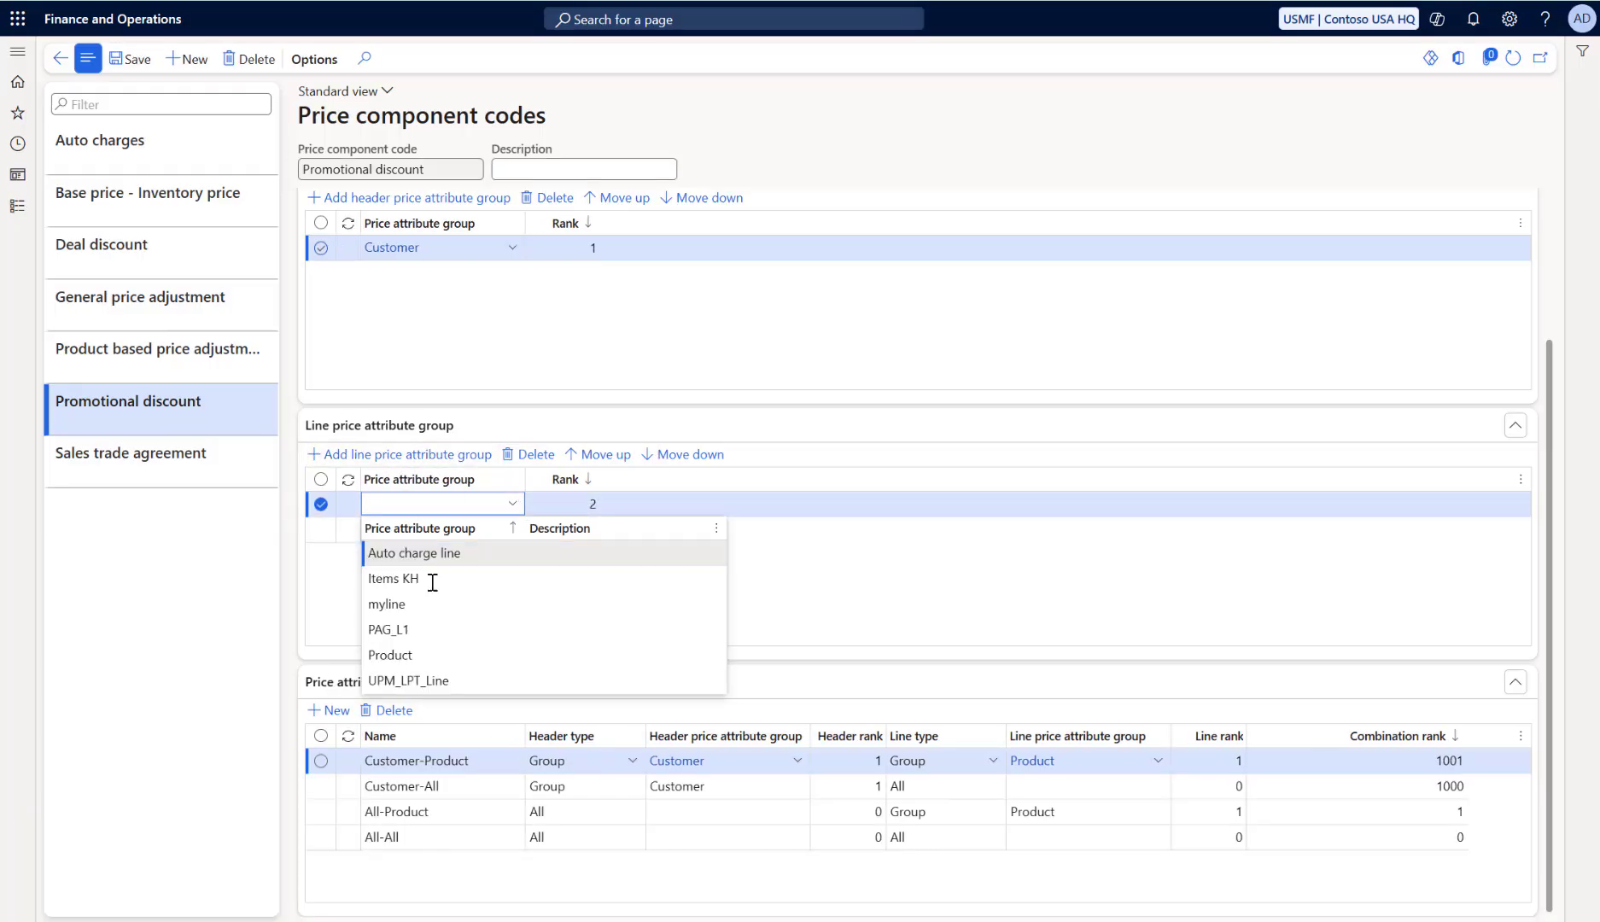
pyautogui.click(408, 680)
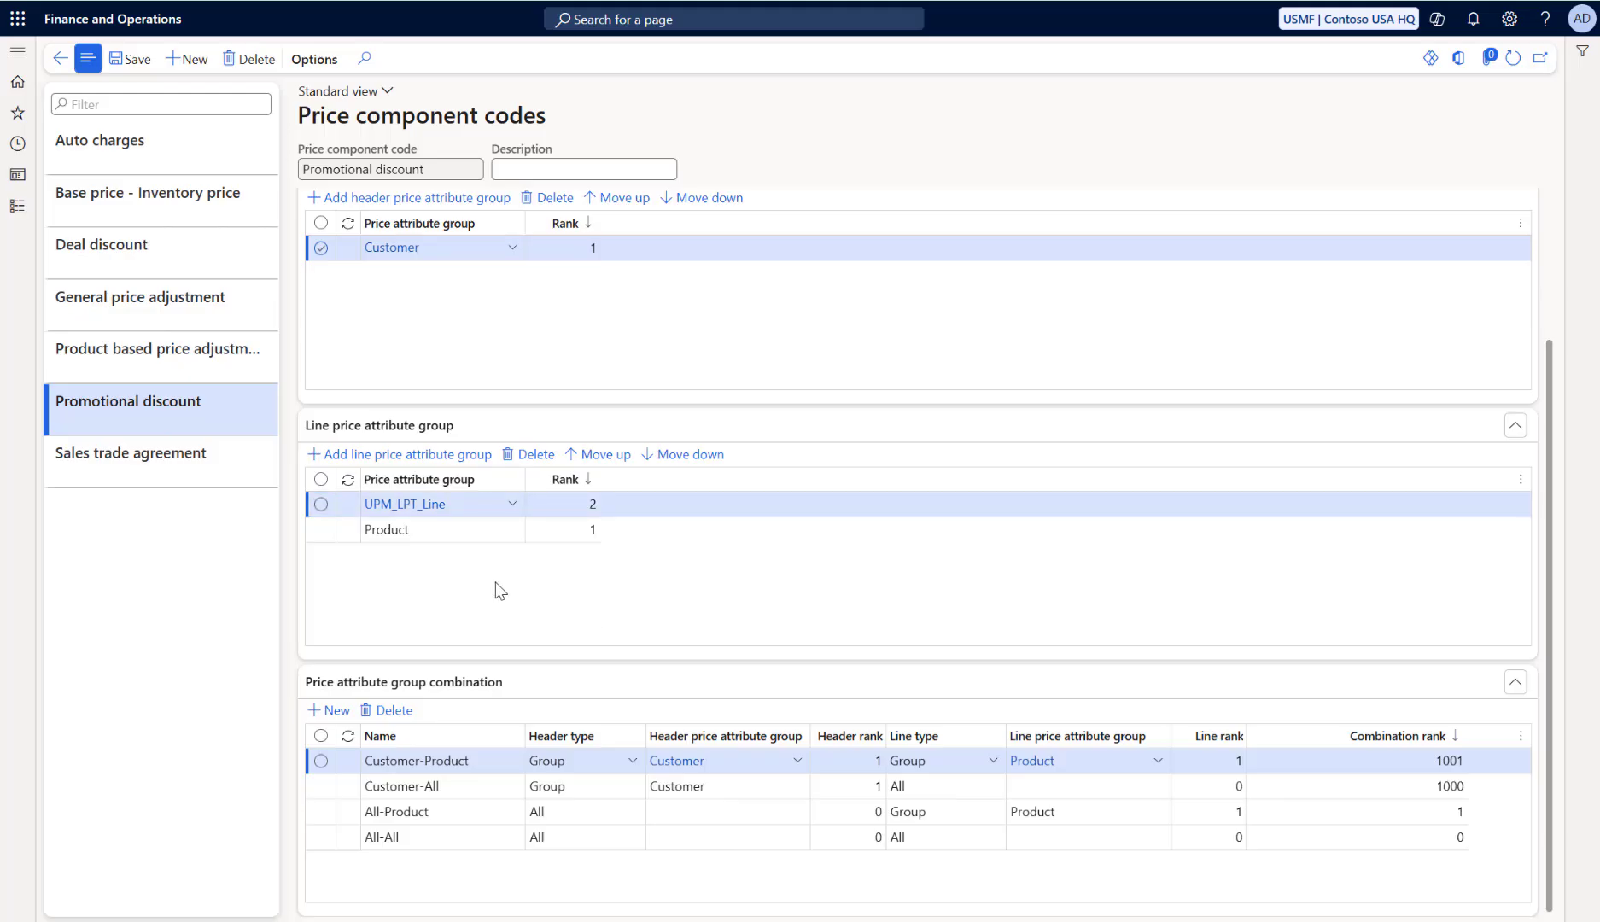
pyautogui.click(470, 868)
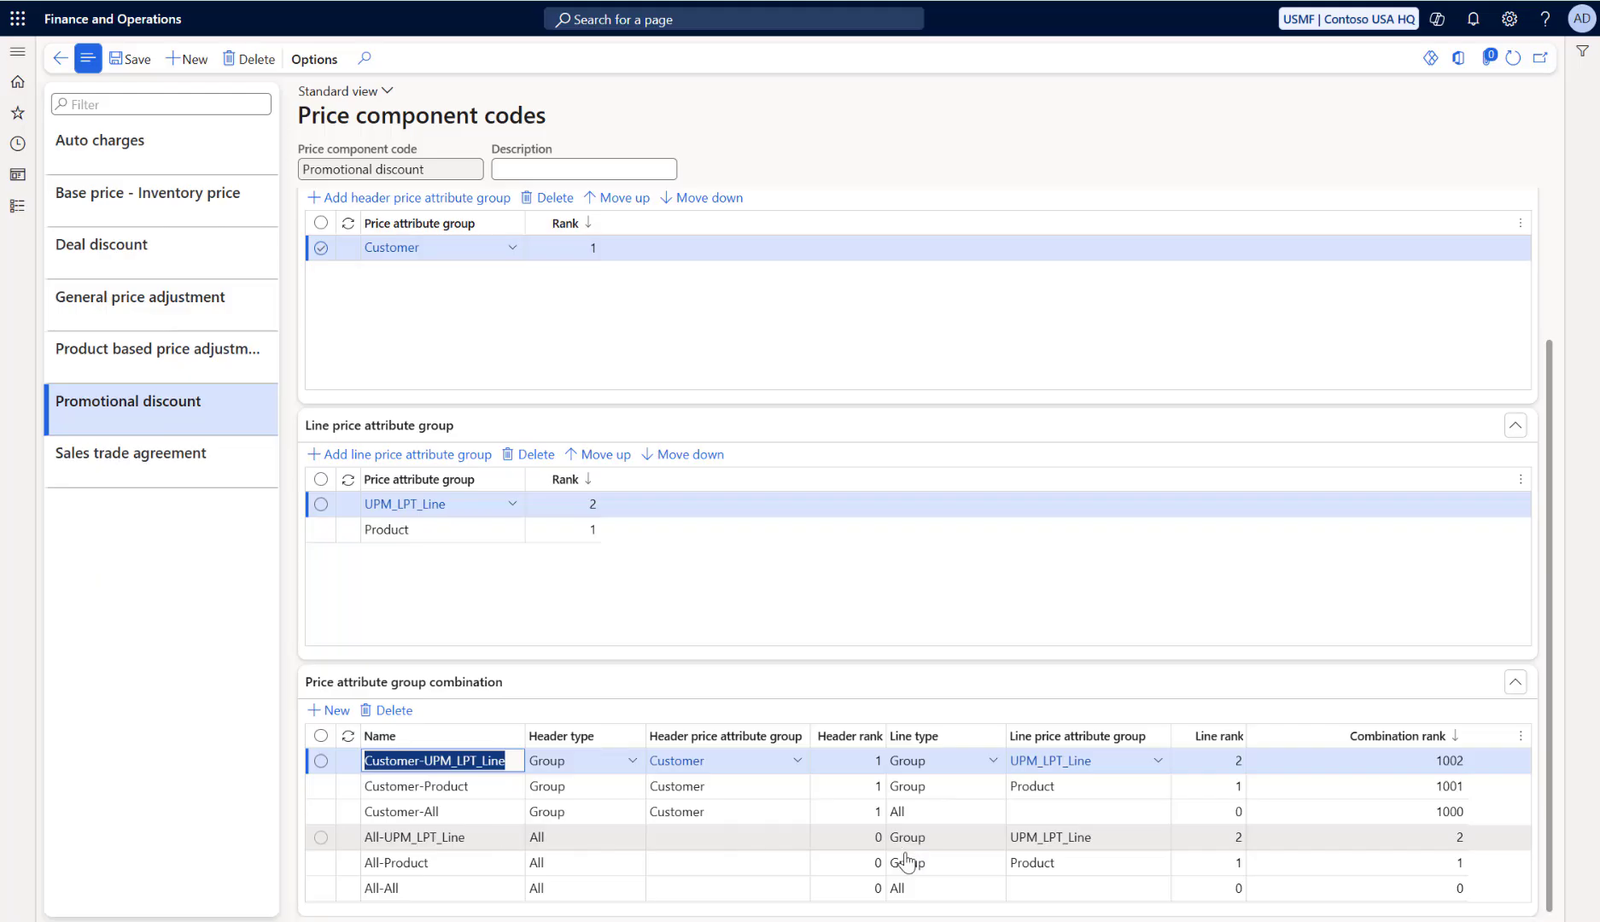
pyautogui.click(145, 65)
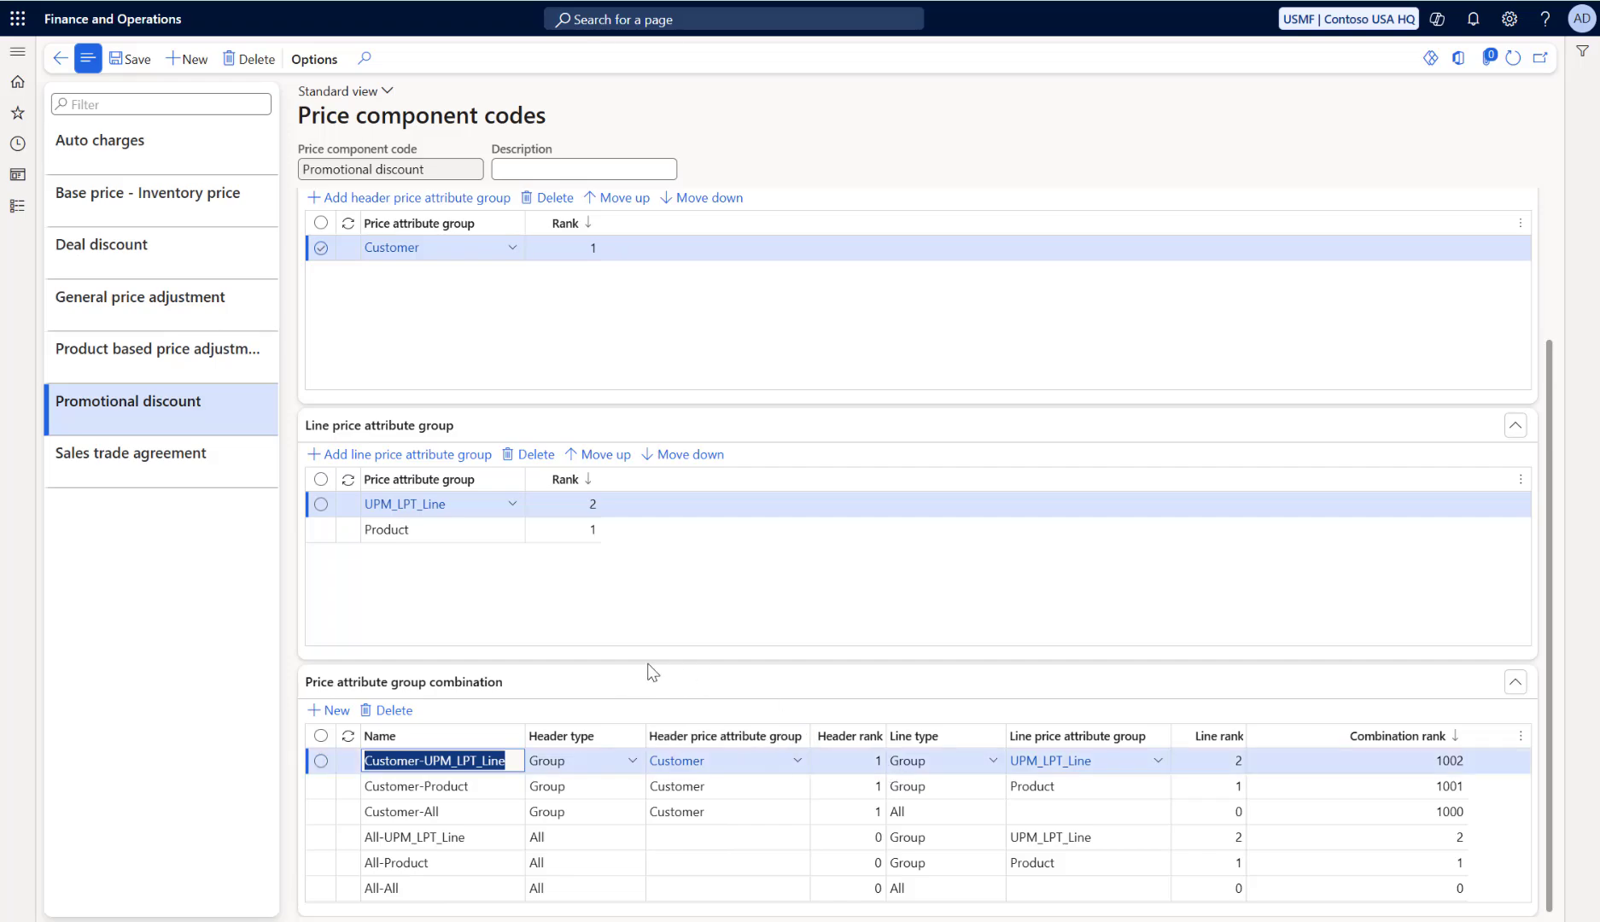
# Open the Discounts page of Pricing management and set the status of simple discount ST100051 to Disabled
pyautogui.click(59, 58)
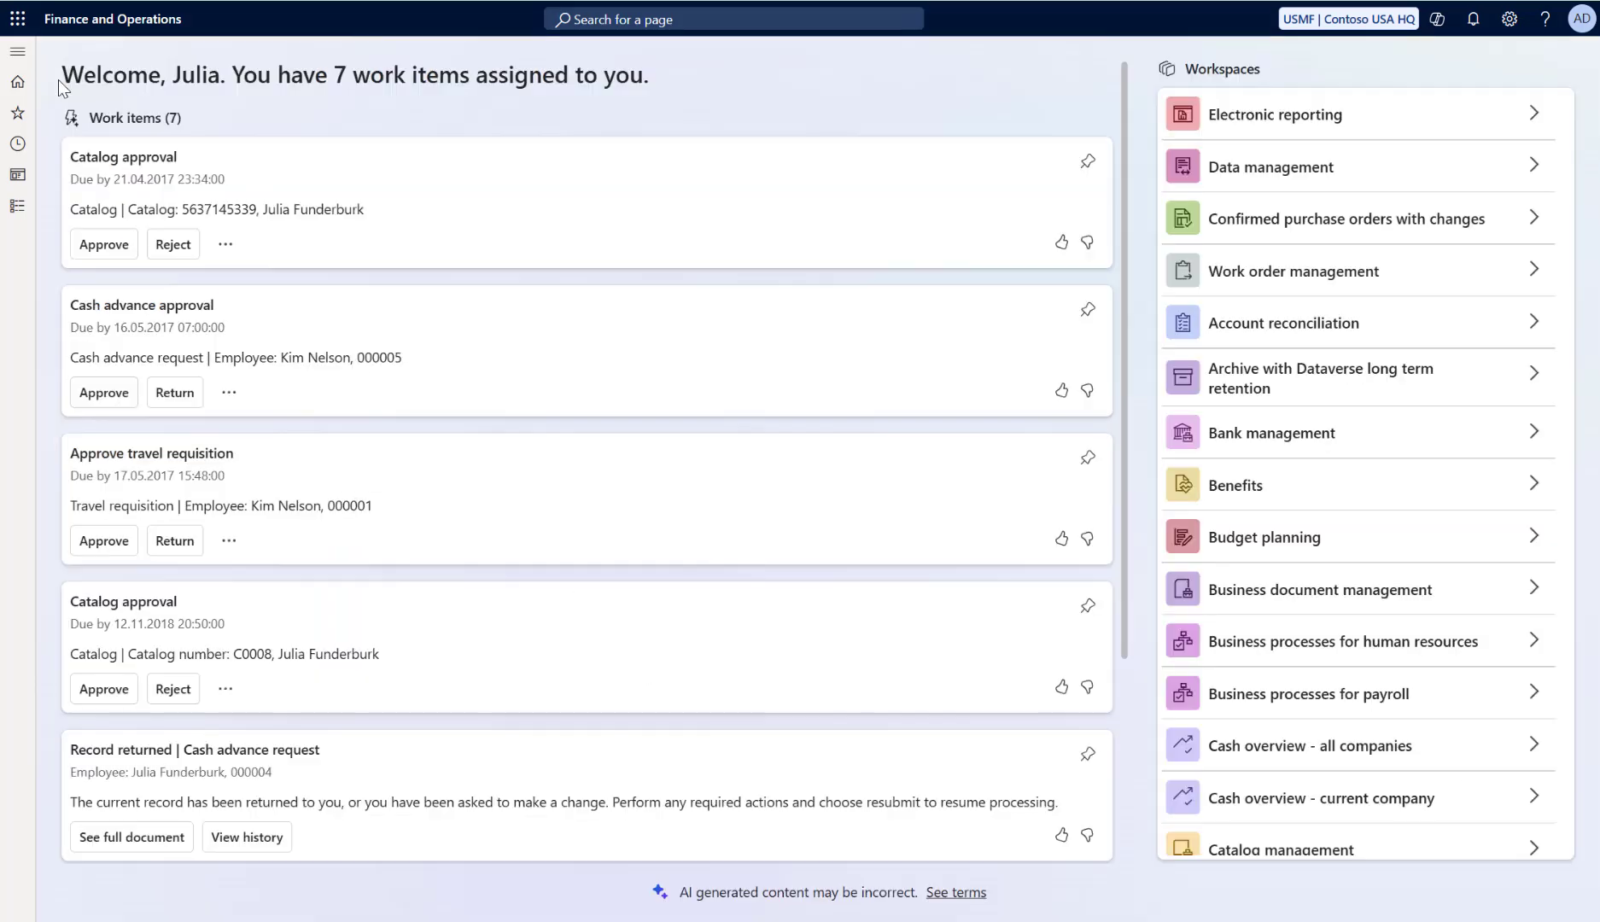
pyautogui.click(19, 54)
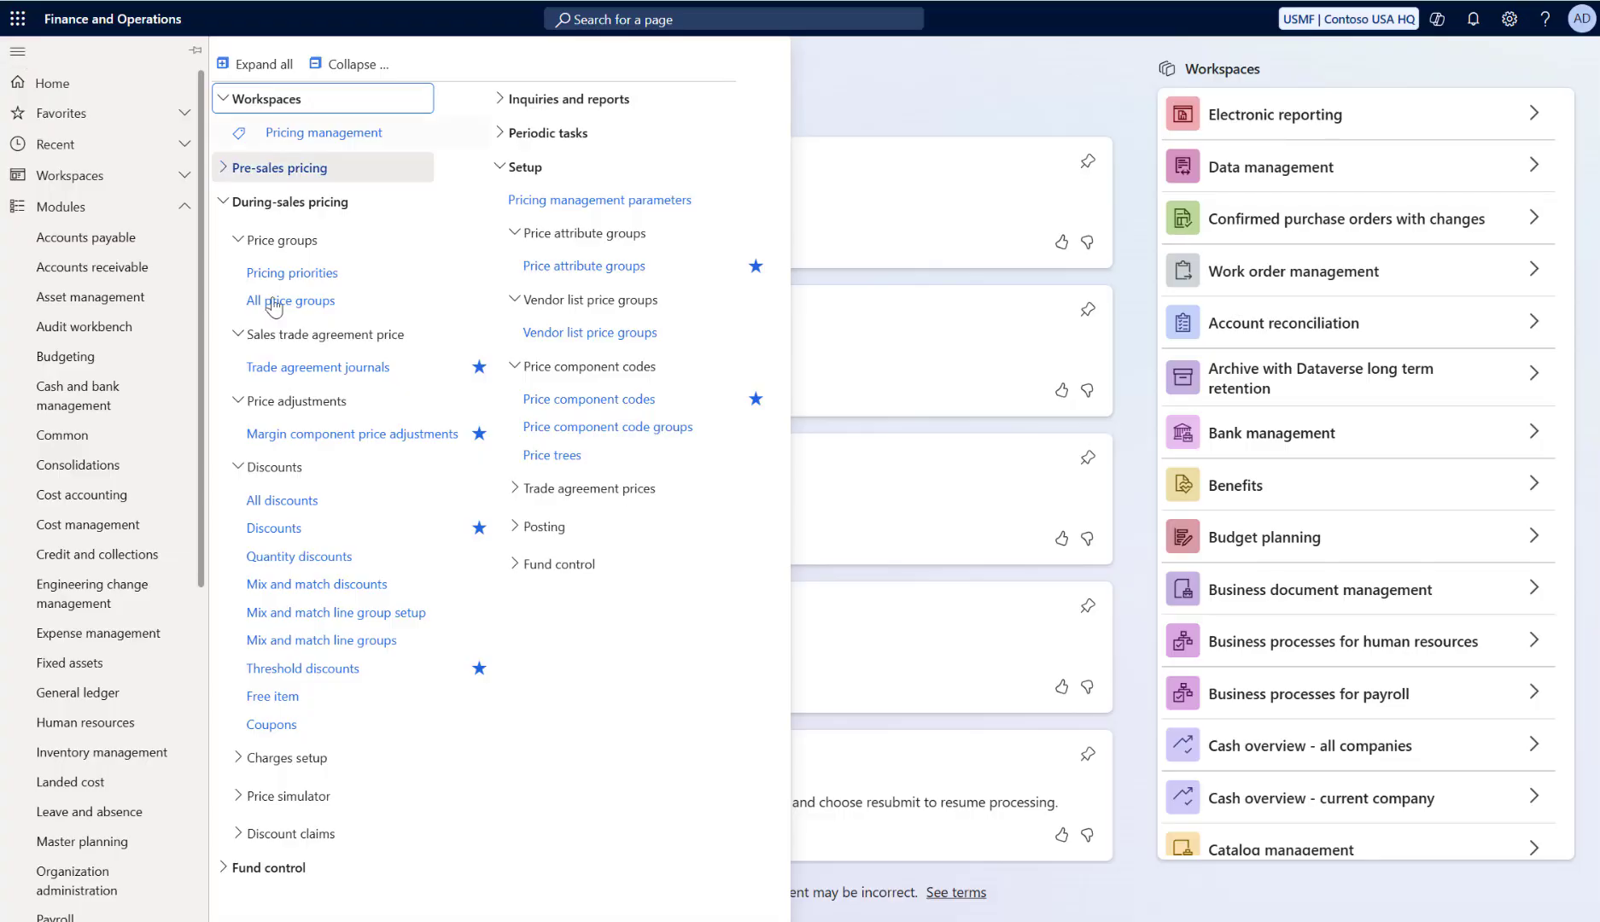
pyautogui.click(271, 536)
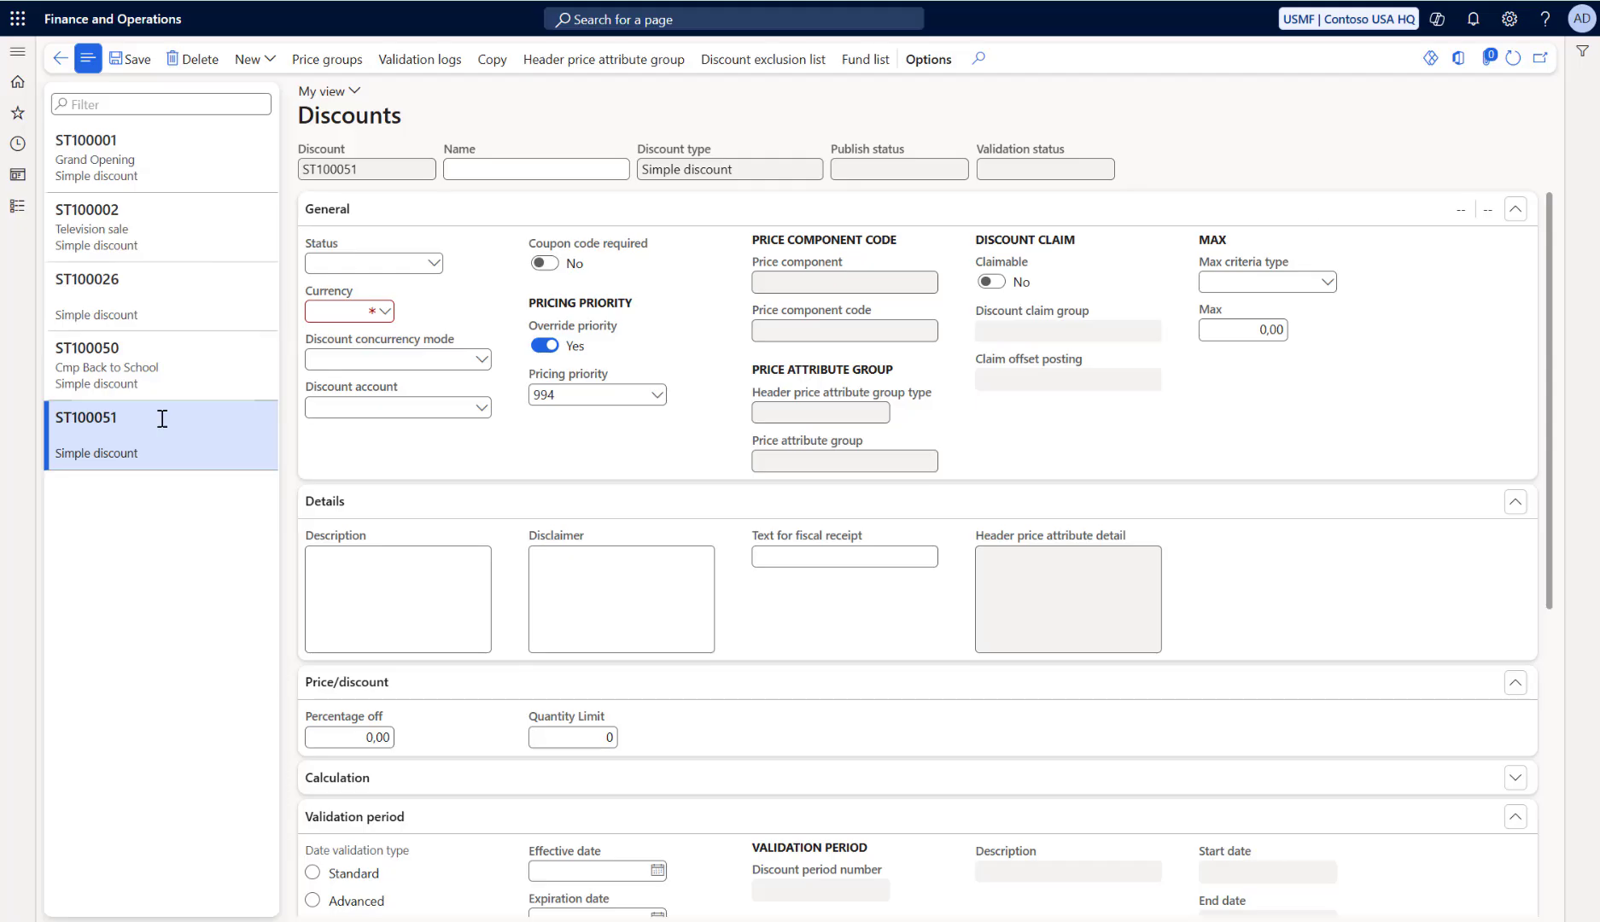
pyautogui.click(434, 265)
pyautogui.click(356, 288)
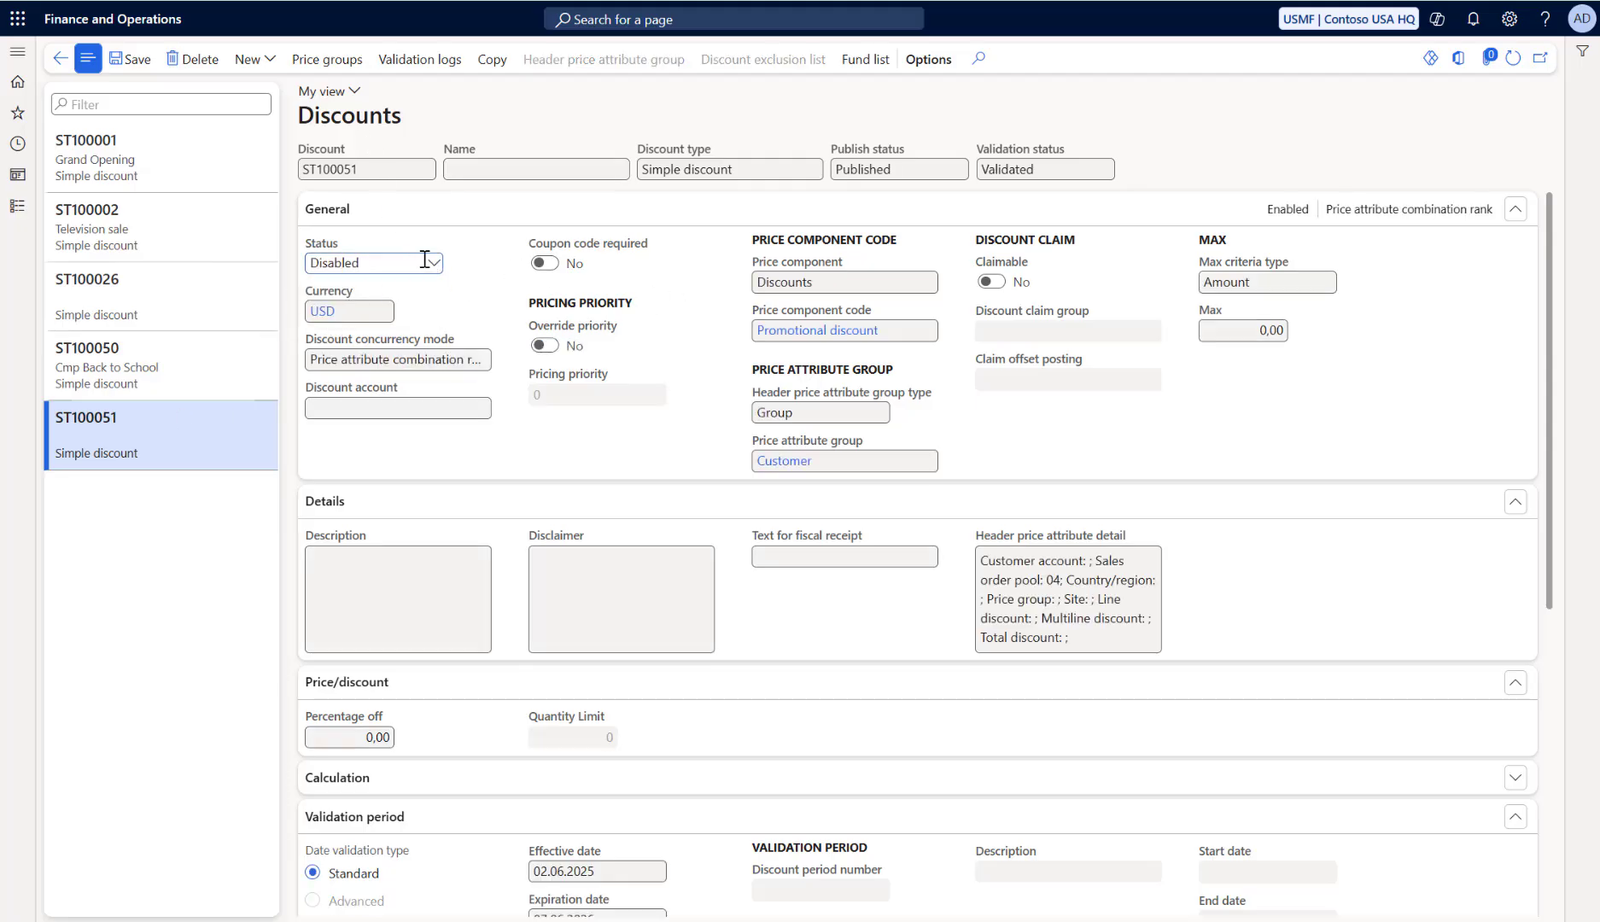
# Edit the price attributes of the discount's line and choose the Customer-UPM_LPT_Line price attribute group combination
pyautogui.scroll(-3, 533, 301)
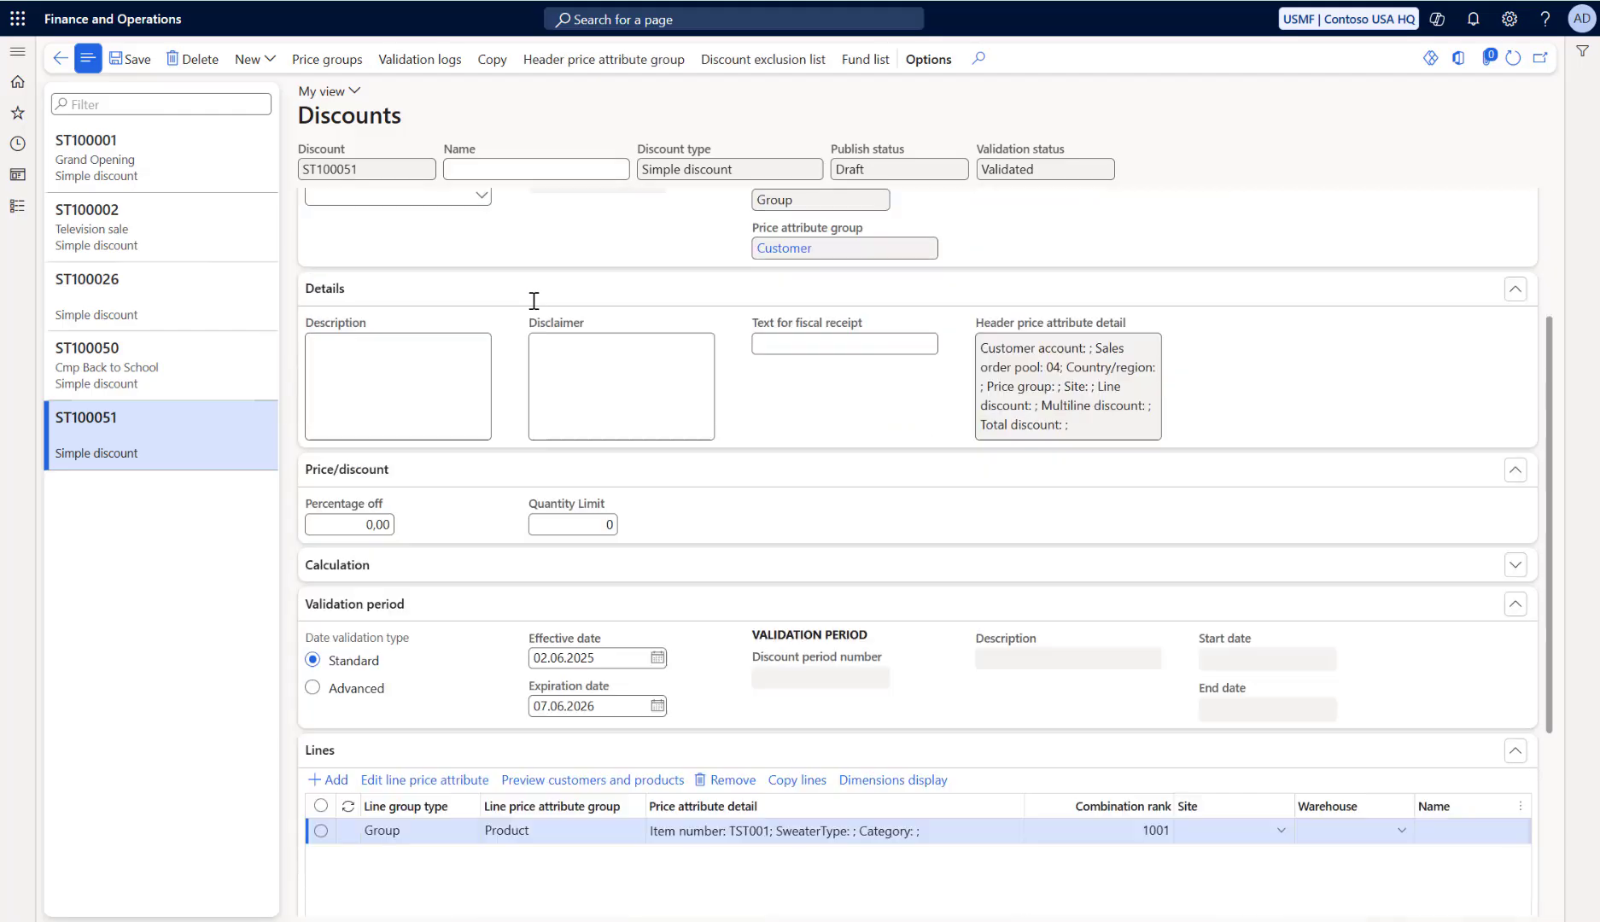
pyautogui.scroll(-3, 533, 300)
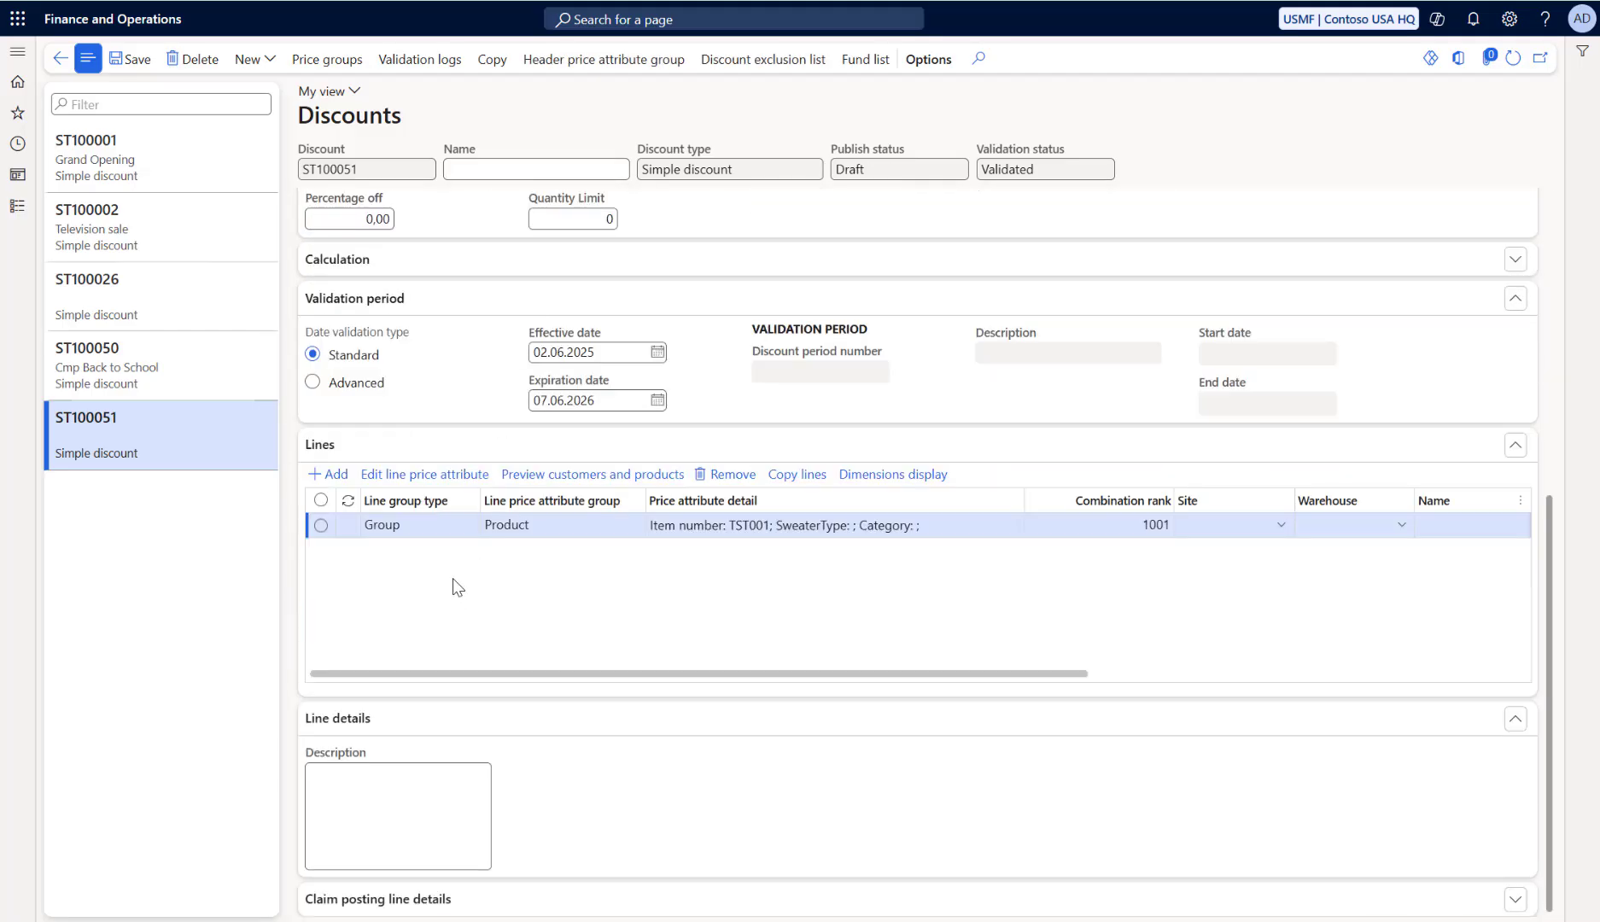
pyautogui.click(476, 481)
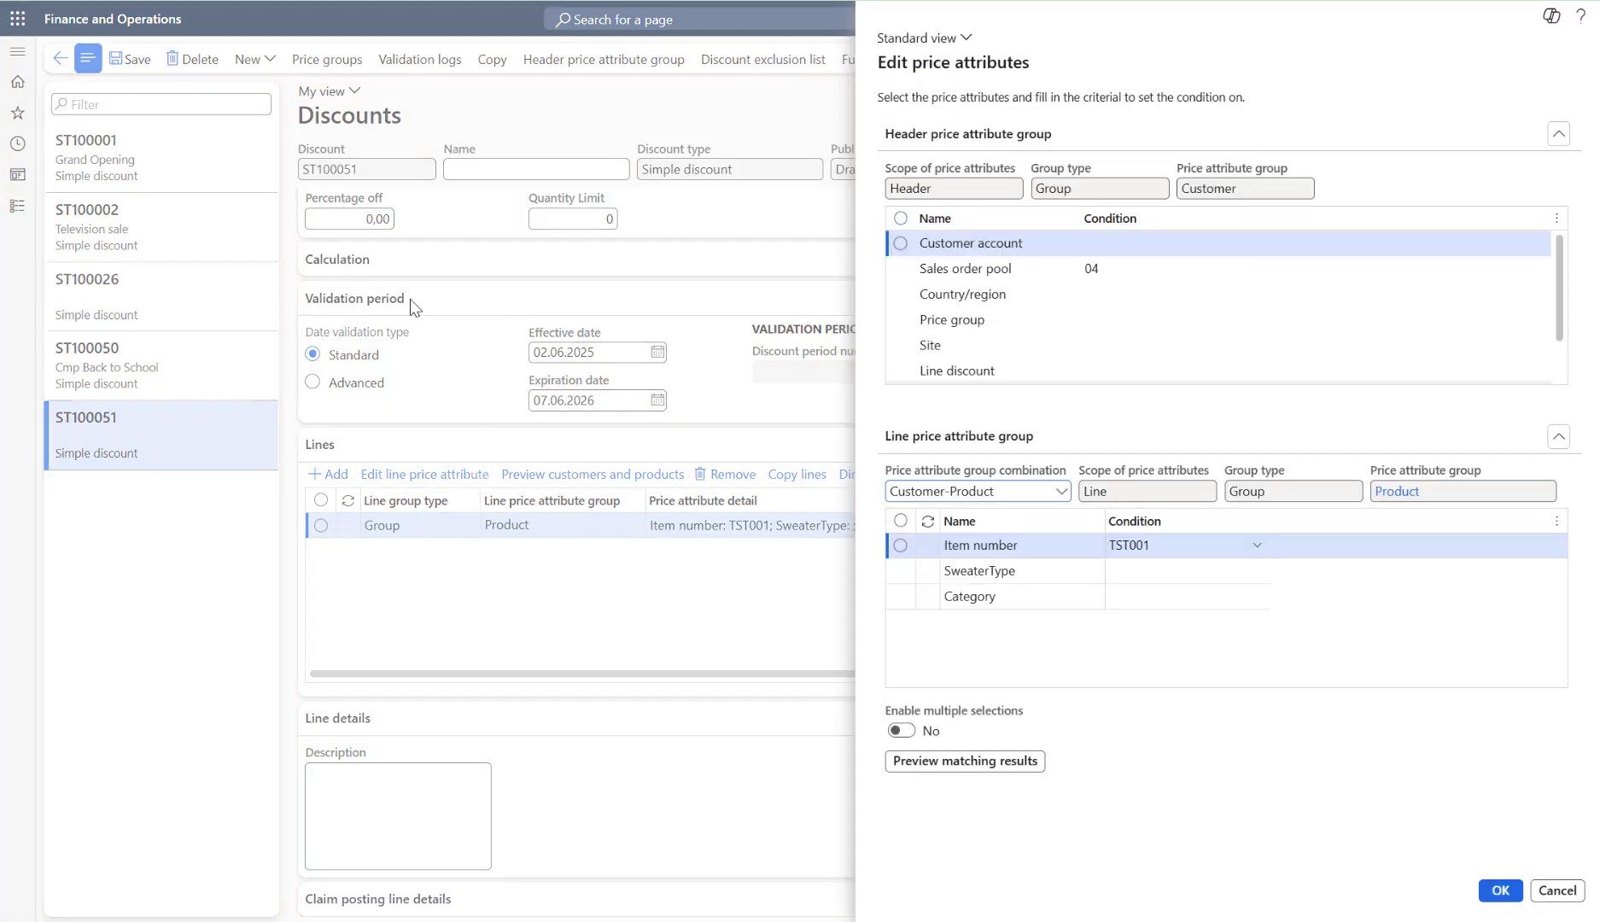
pyautogui.click(1060, 492)
pyautogui.click(1003, 591)
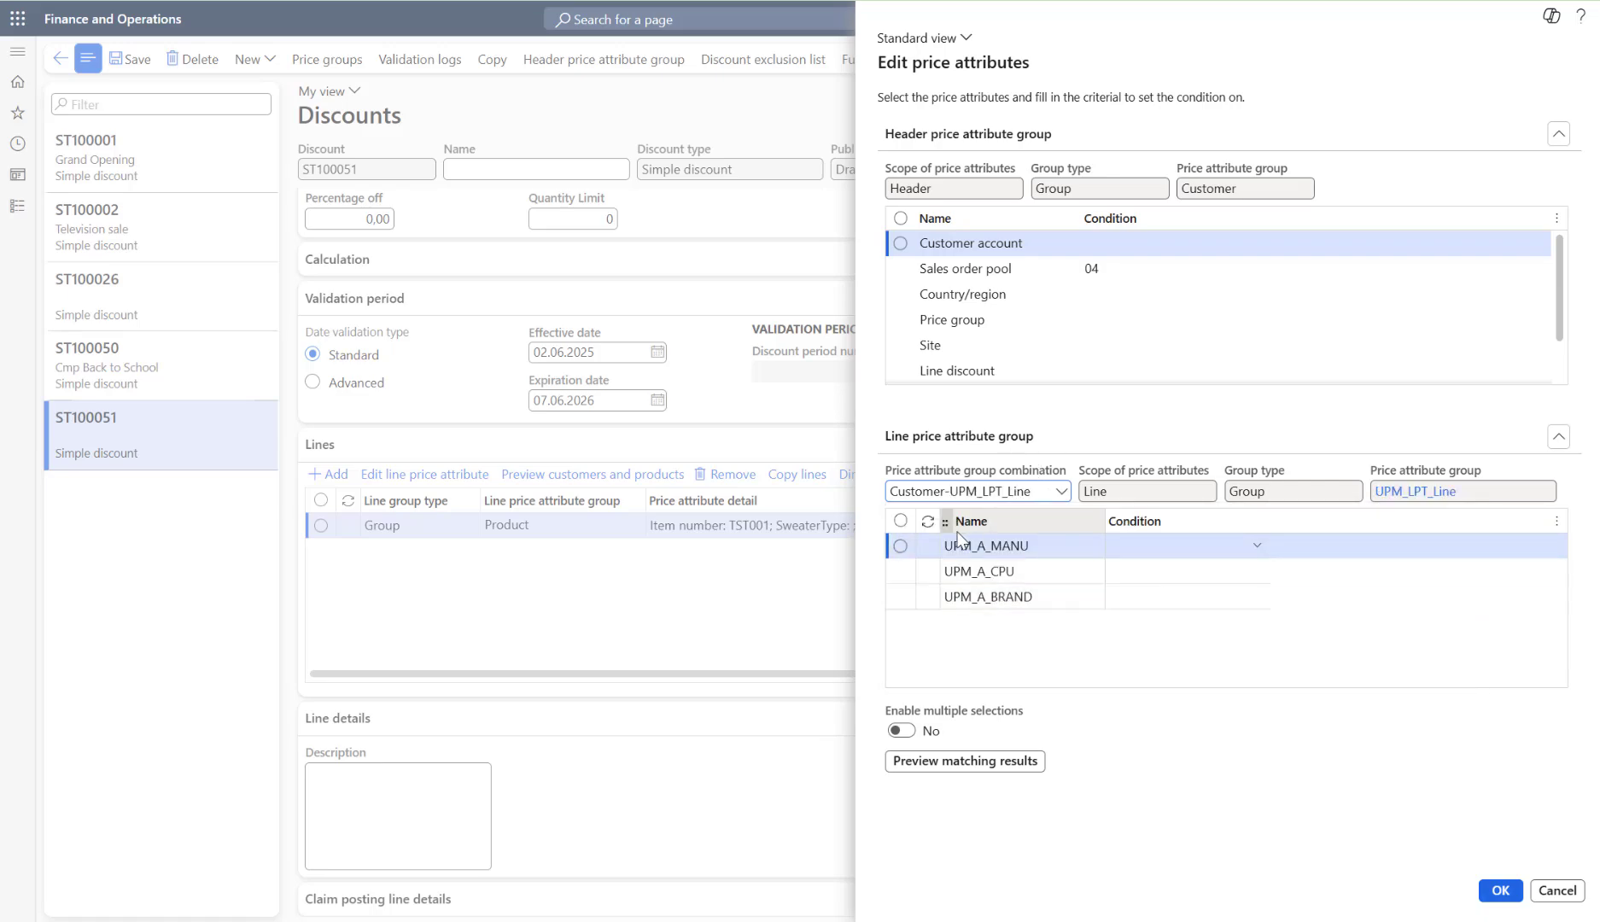
# Set the UPM_A_CPU condition to SnaoDragon and preview the matching products with their full names
pyautogui.click(966, 270)
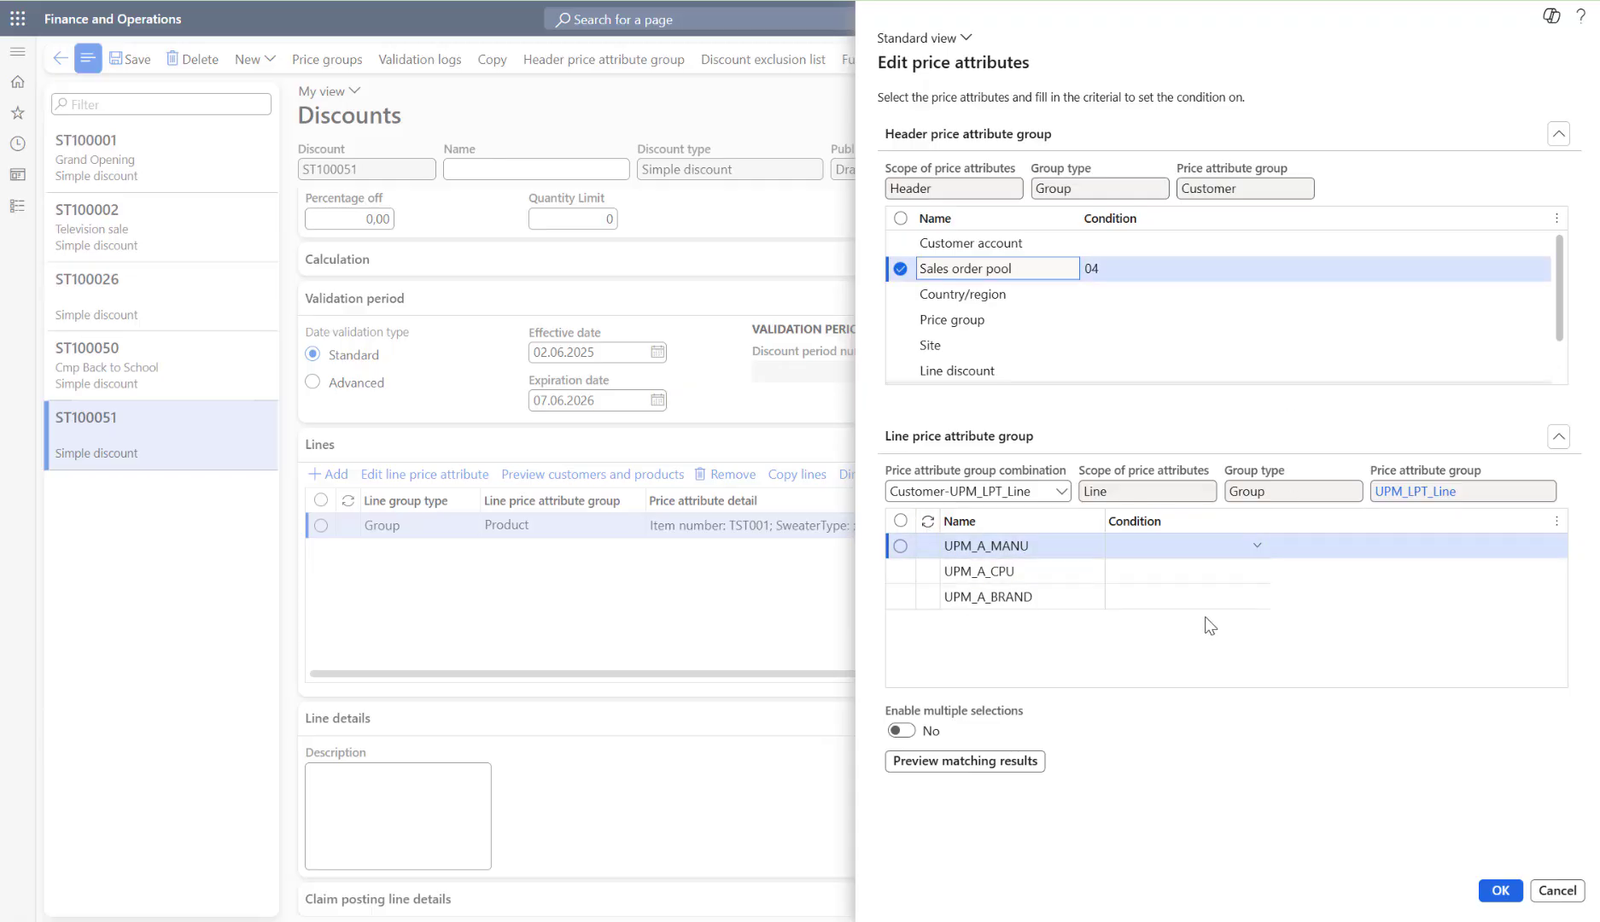
pyautogui.click(1157, 571)
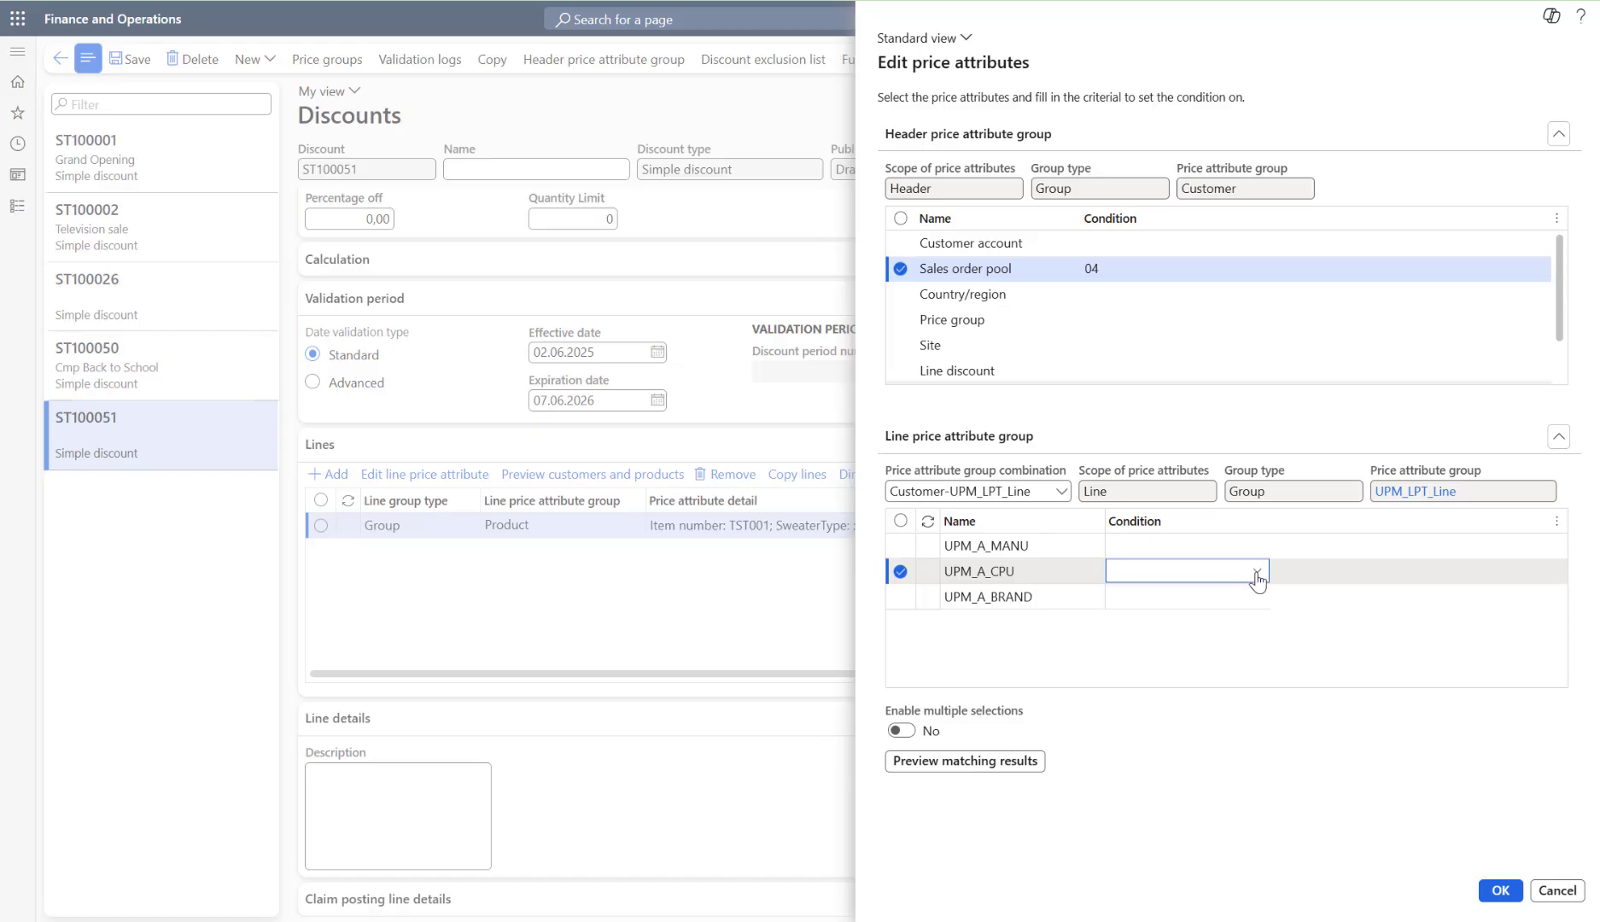
pyautogui.click(1257, 575)
pyautogui.click(1148, 667)
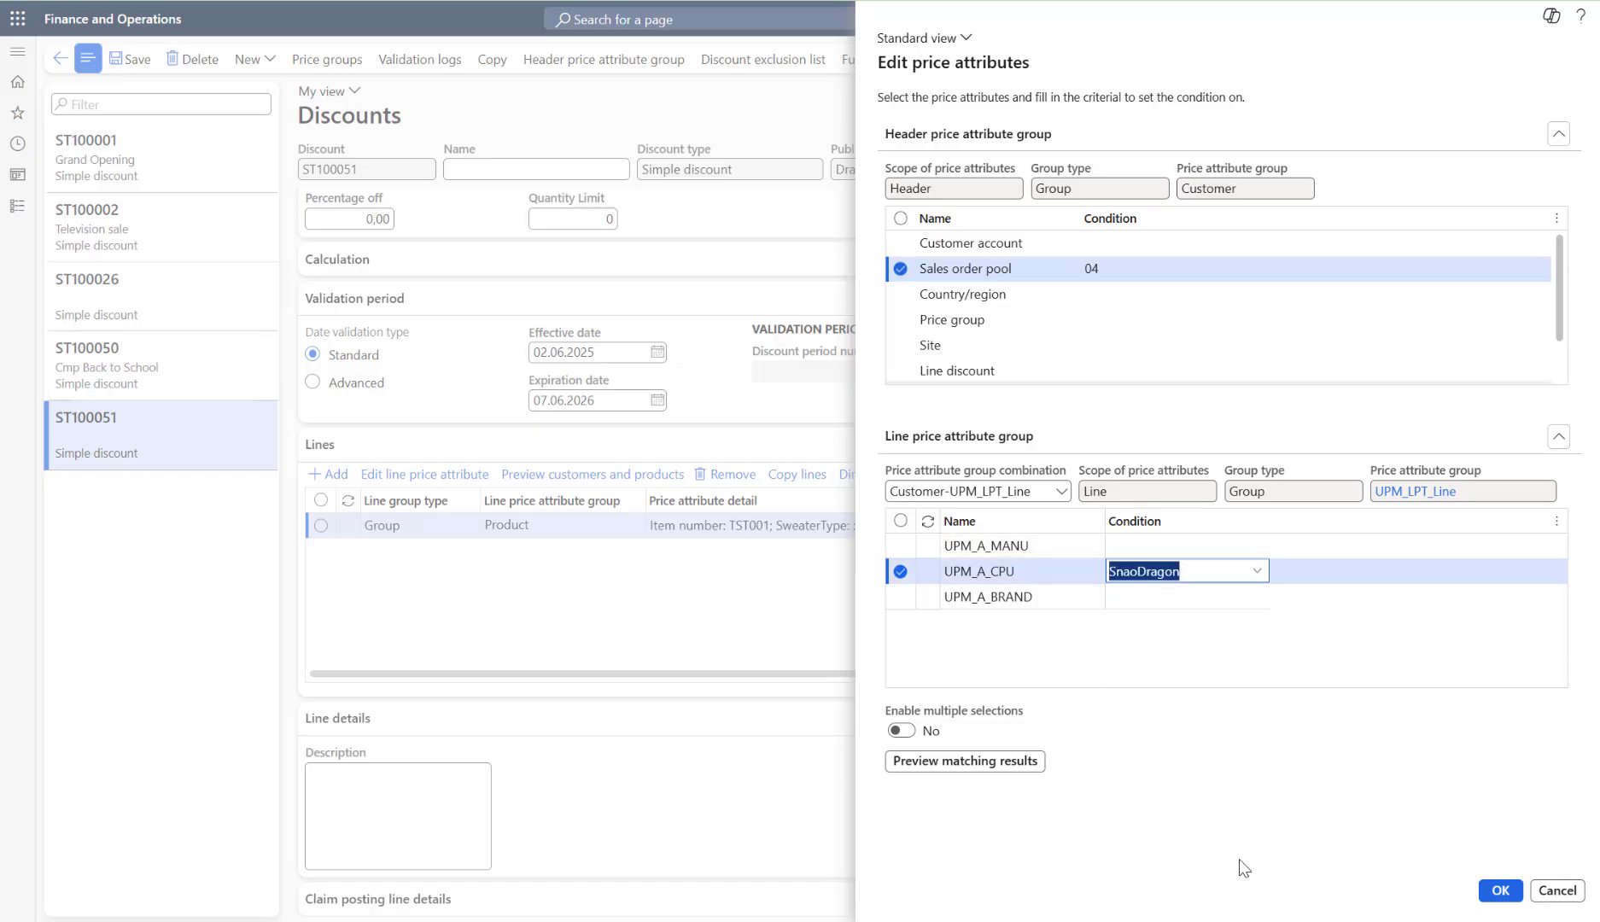
pyautogui.click(1181, 750)
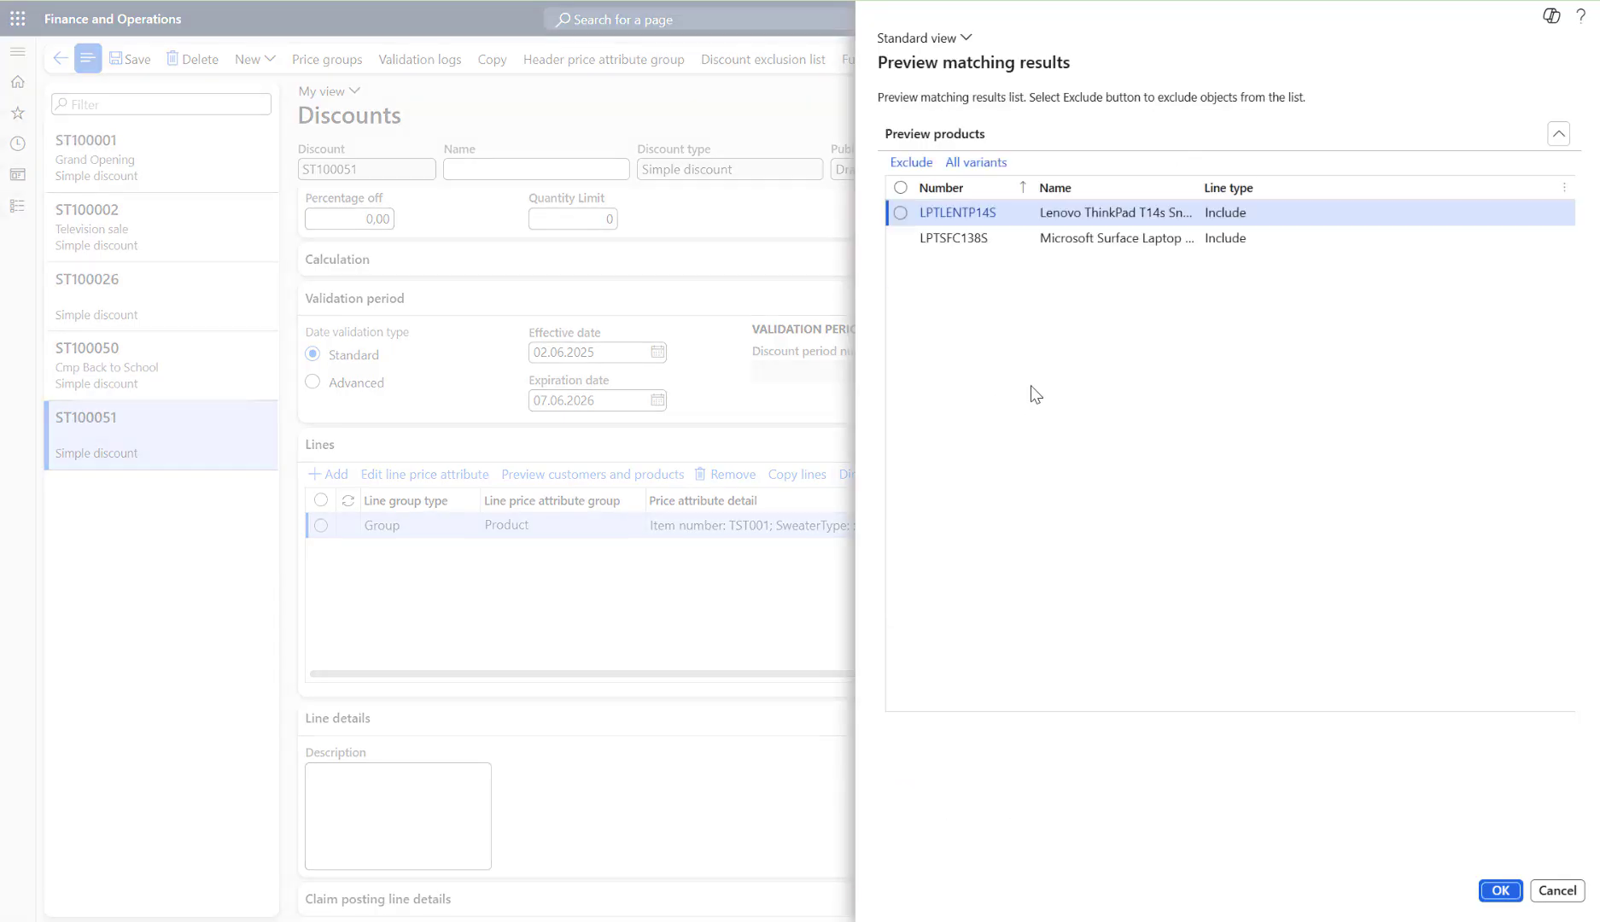
pyautogui.moveTo(1201, 188); pyautogui.dragTo(1281, 189)
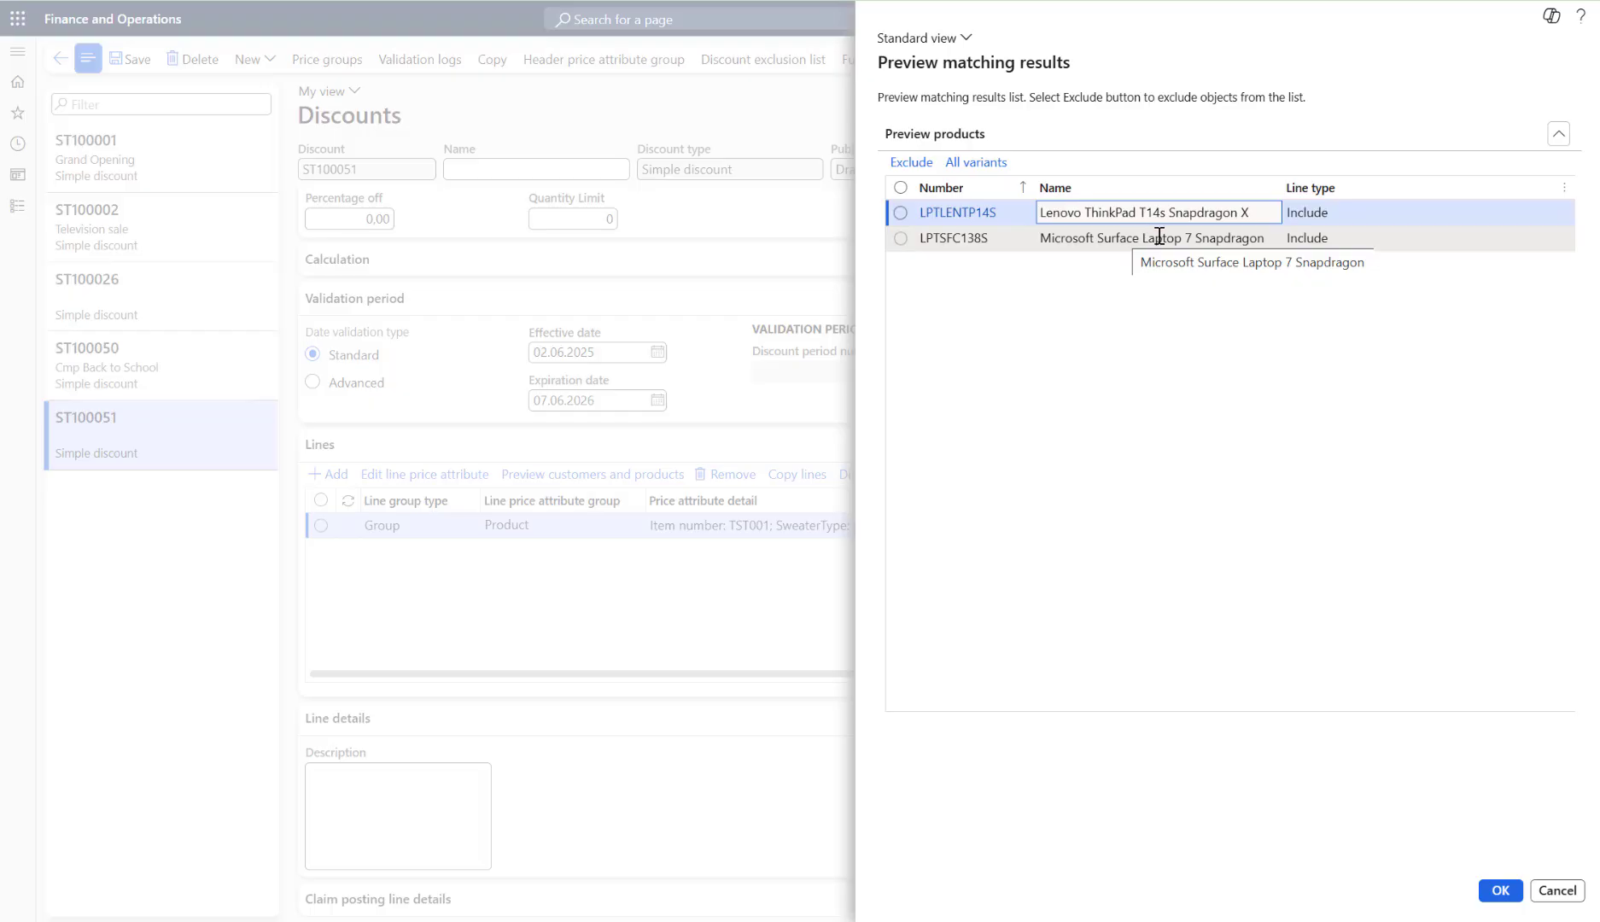
pyautogui.click(1502, 891)
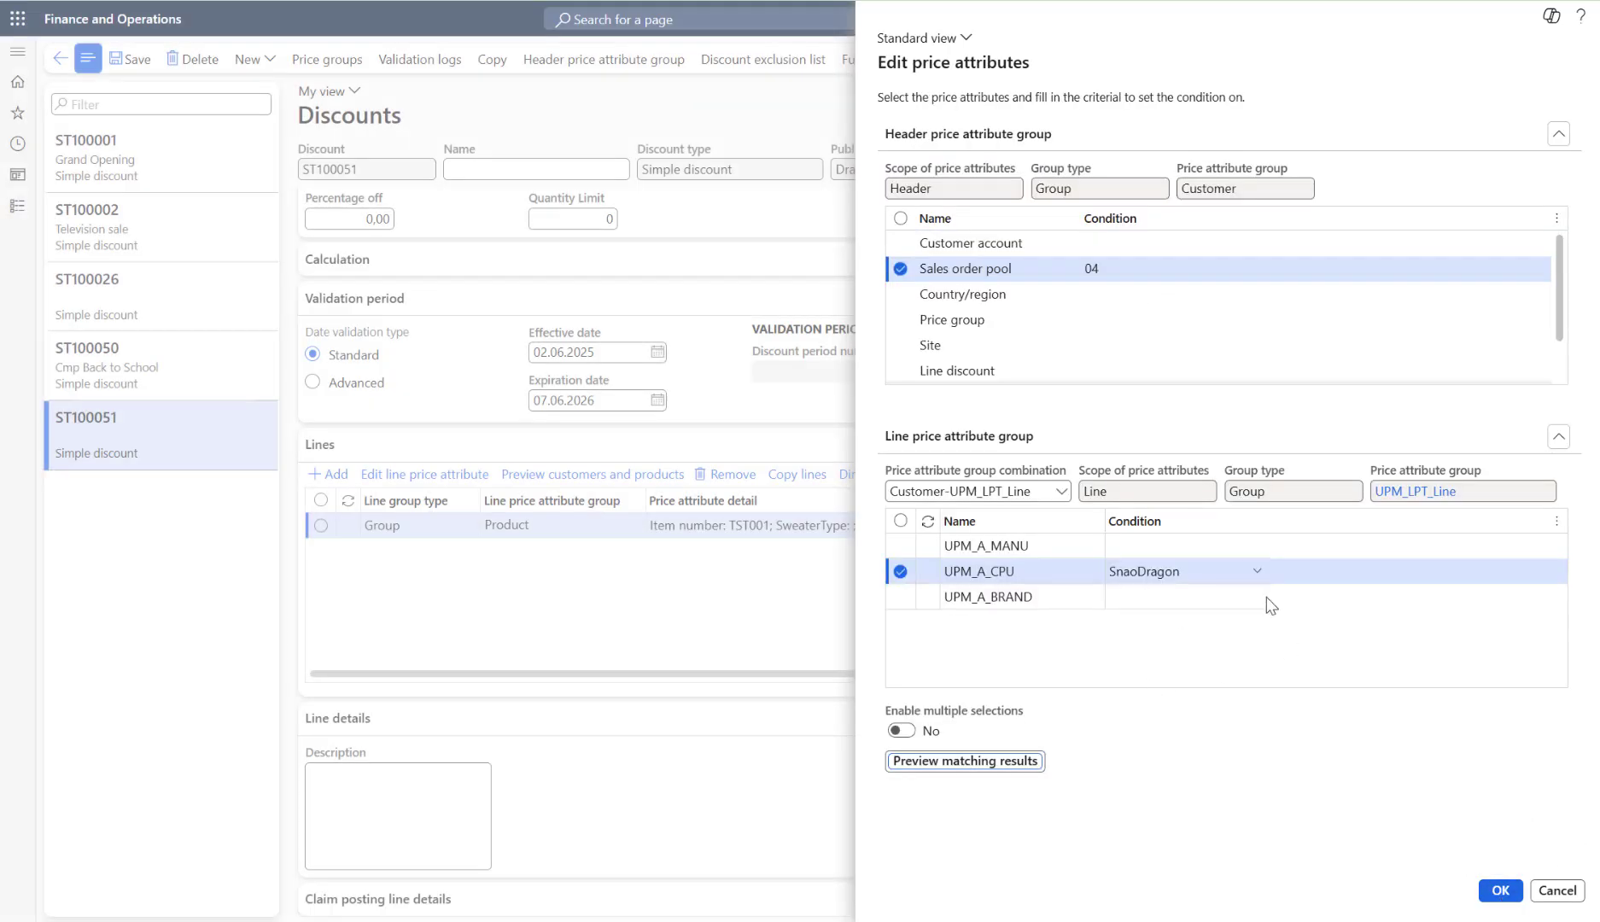
# Clear the UPM_A_CPU condition of the line price attribute group
pyautogui.click(1263, 580)
pyautogui.click(1259, 577)
pyautogui.click(1259, 577)
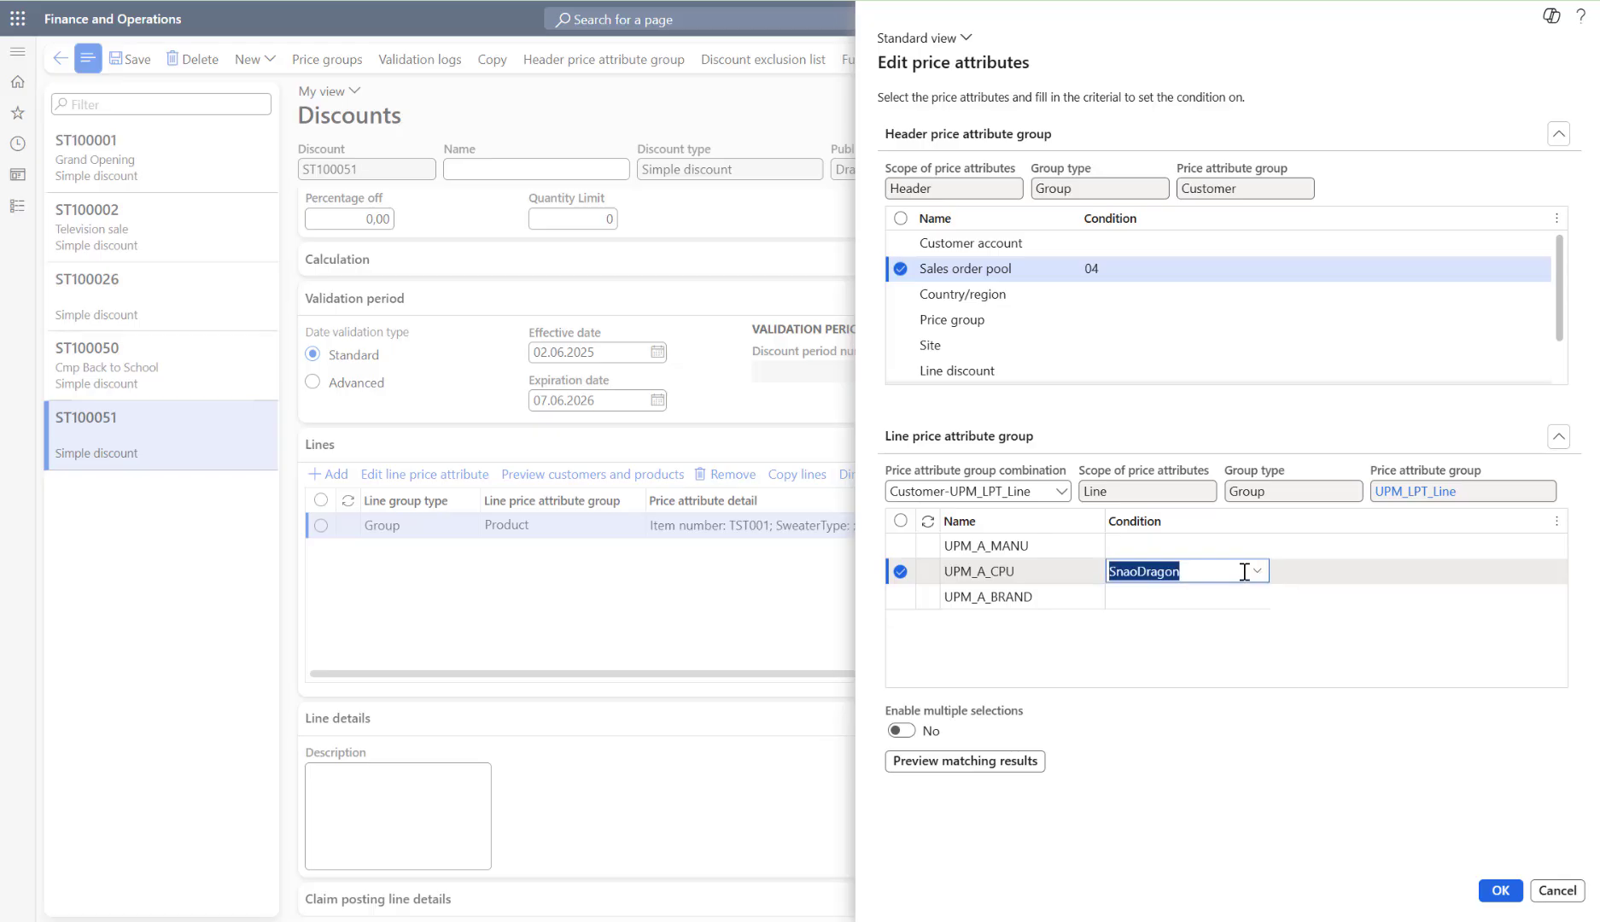
pyautogui.press('Delete')
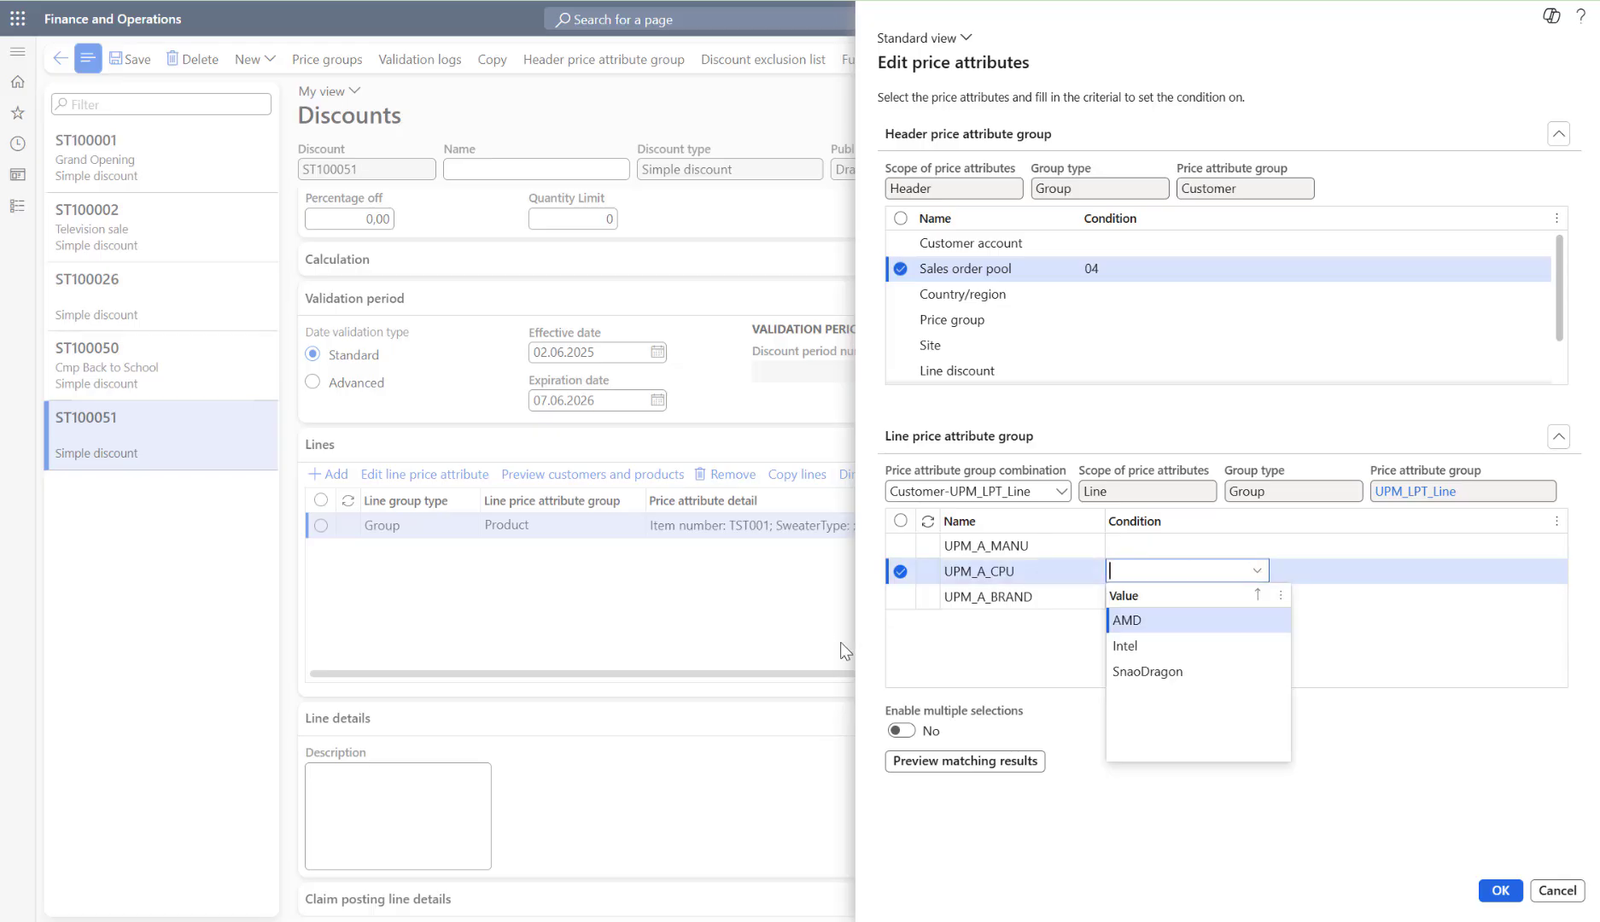
pyautogui.click(978, 649)
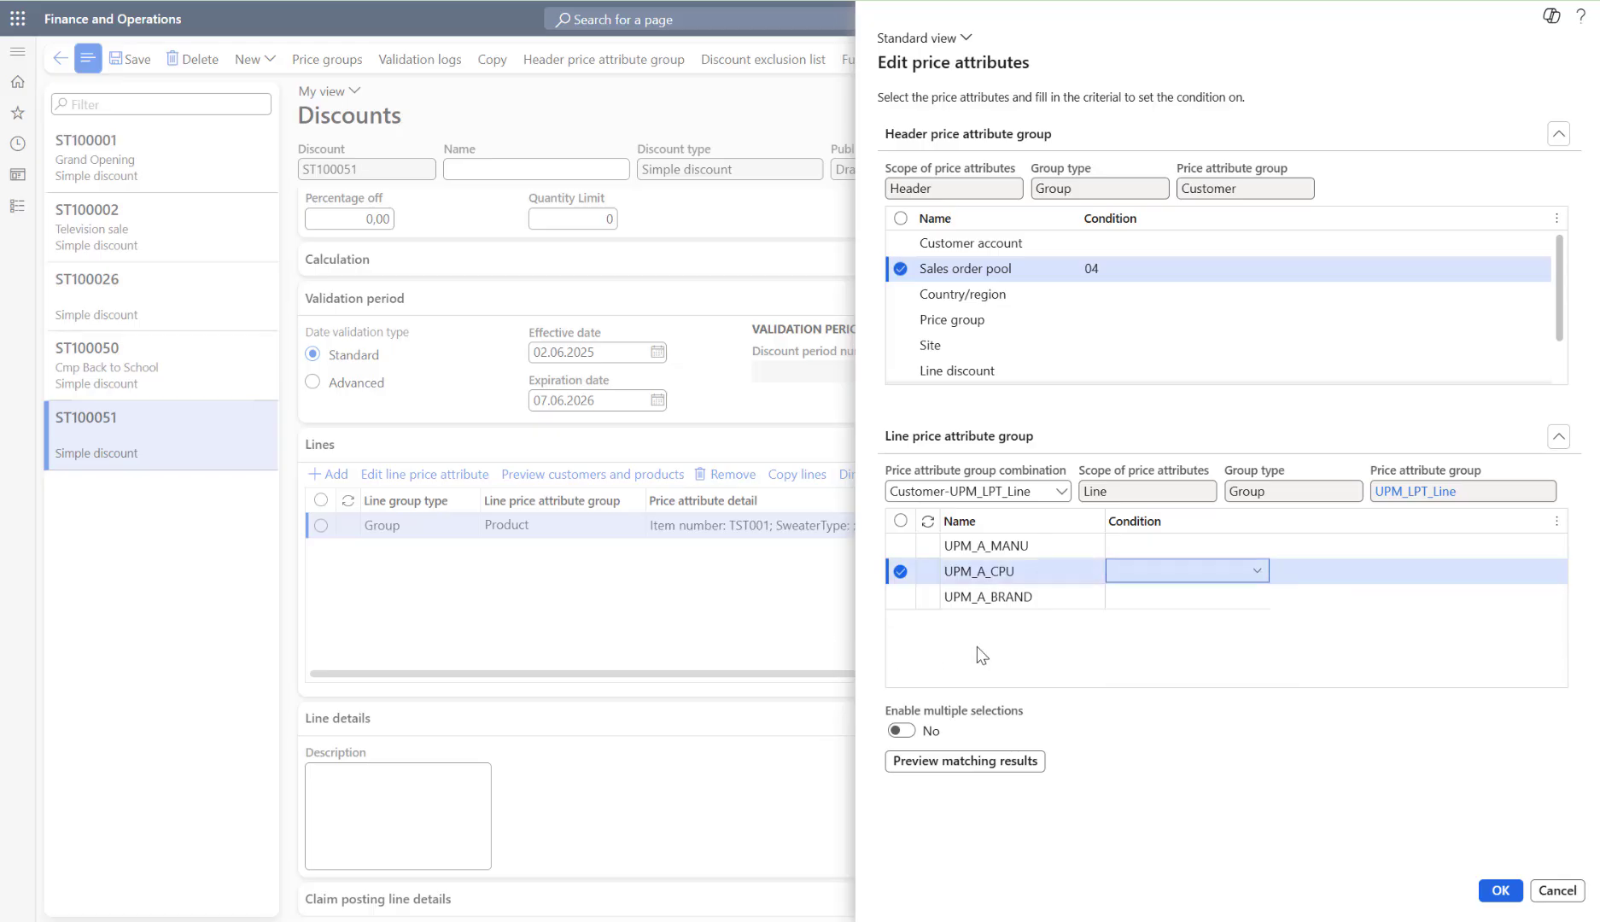
# Set the UPM_A_MANU condition to Lenovo and preview the matching products
pyautogui.click(1242, 546)
pyautogui.click(1257, 547)
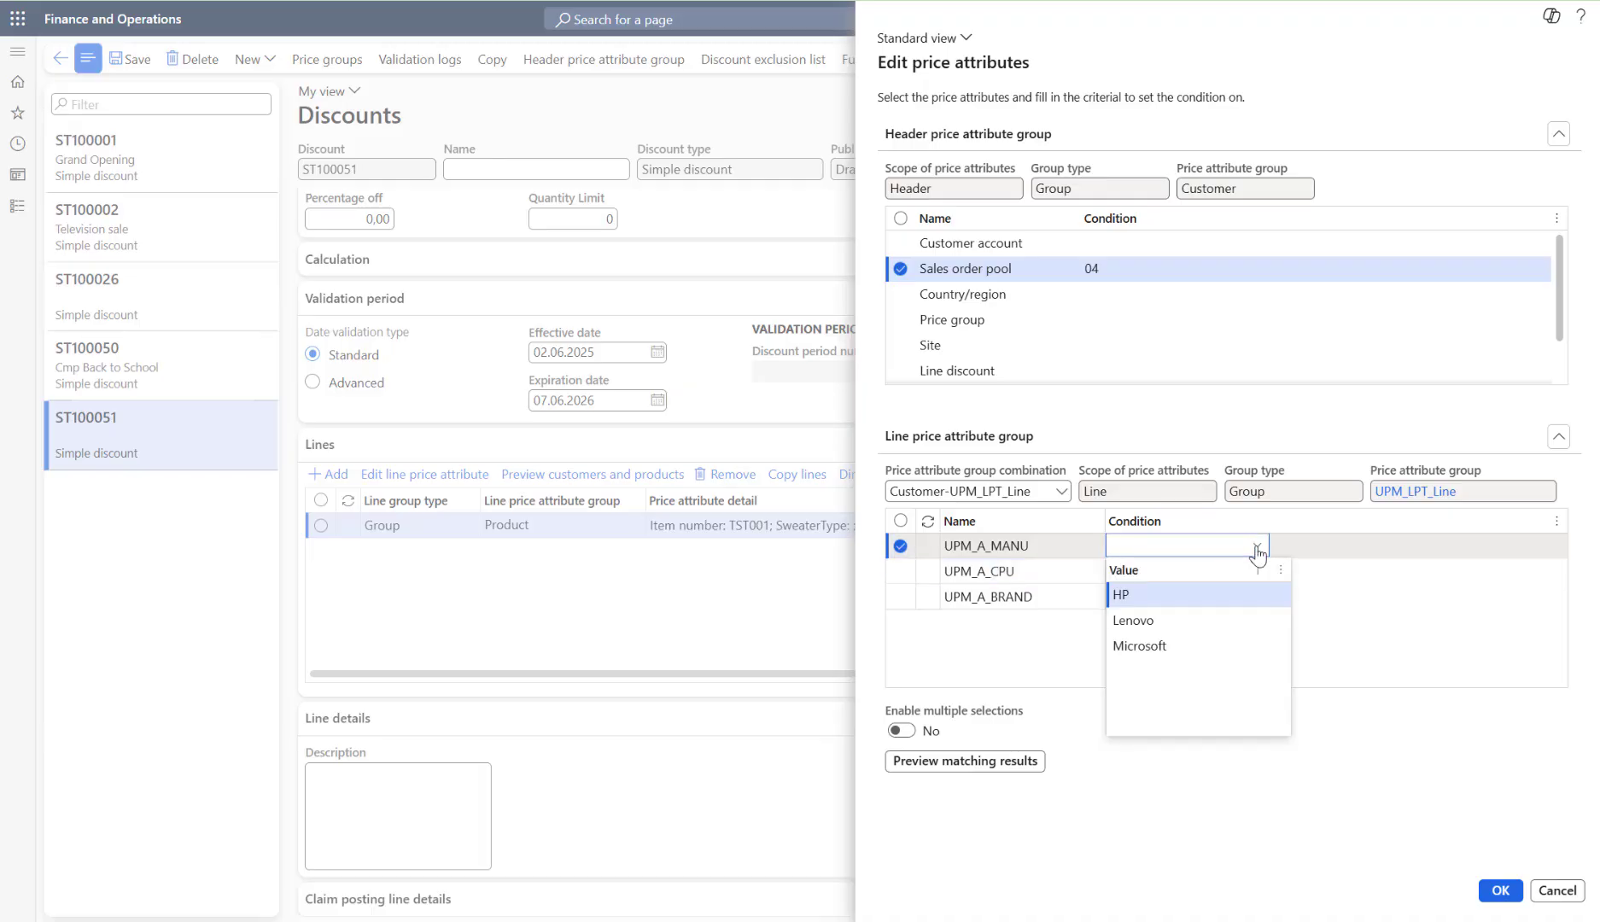
pyautogui.click(1175, 618)
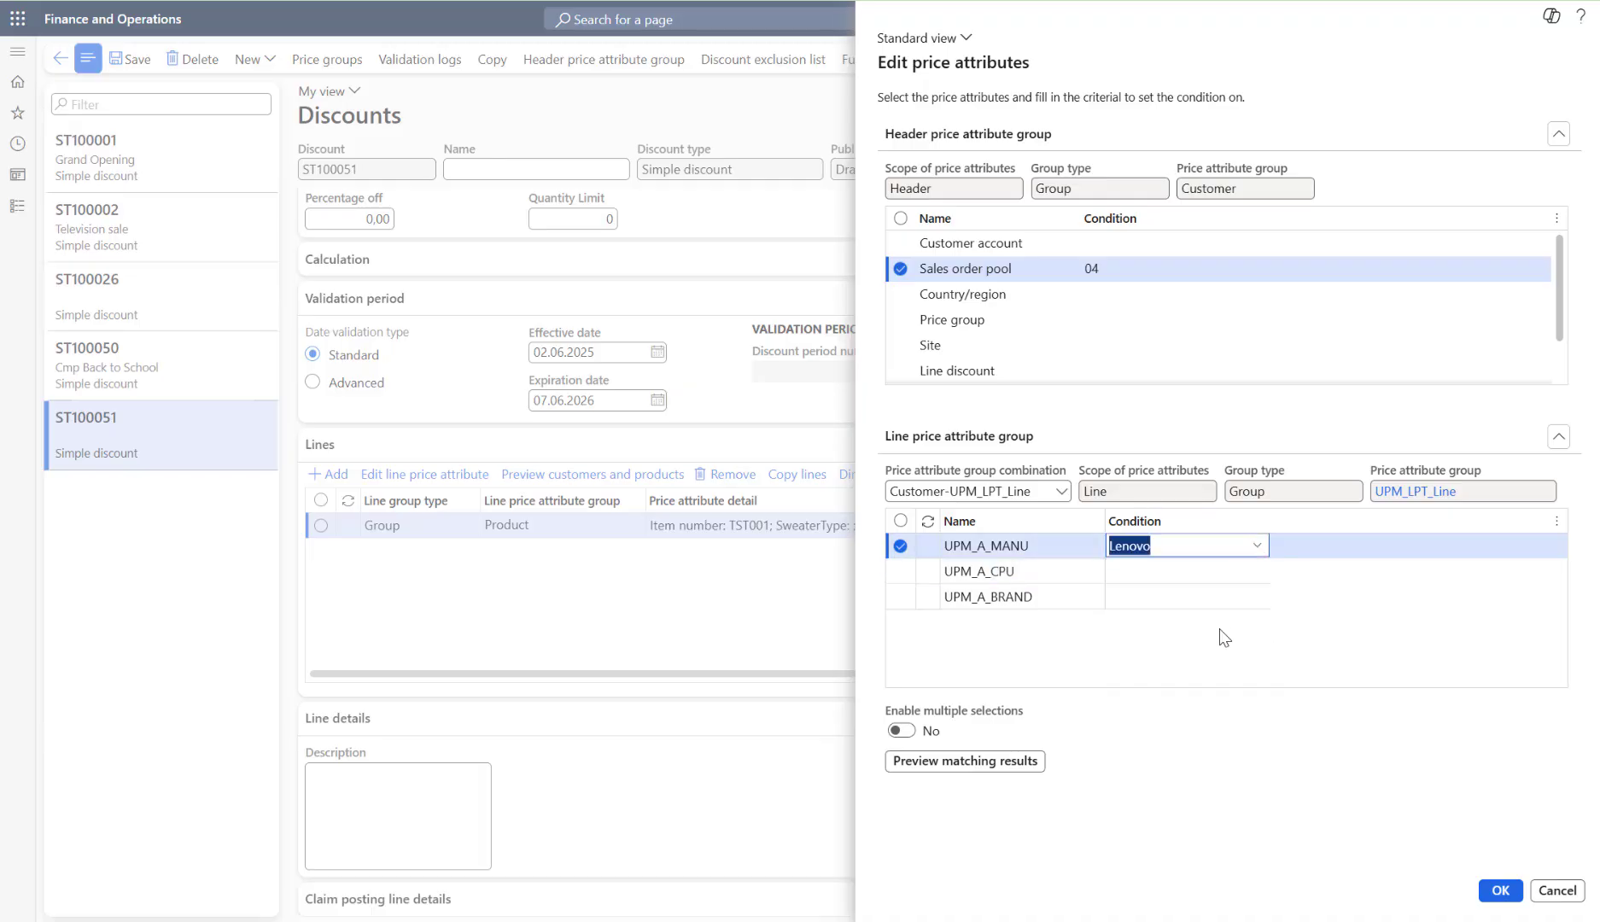
pyautogui.click(1013, 762)
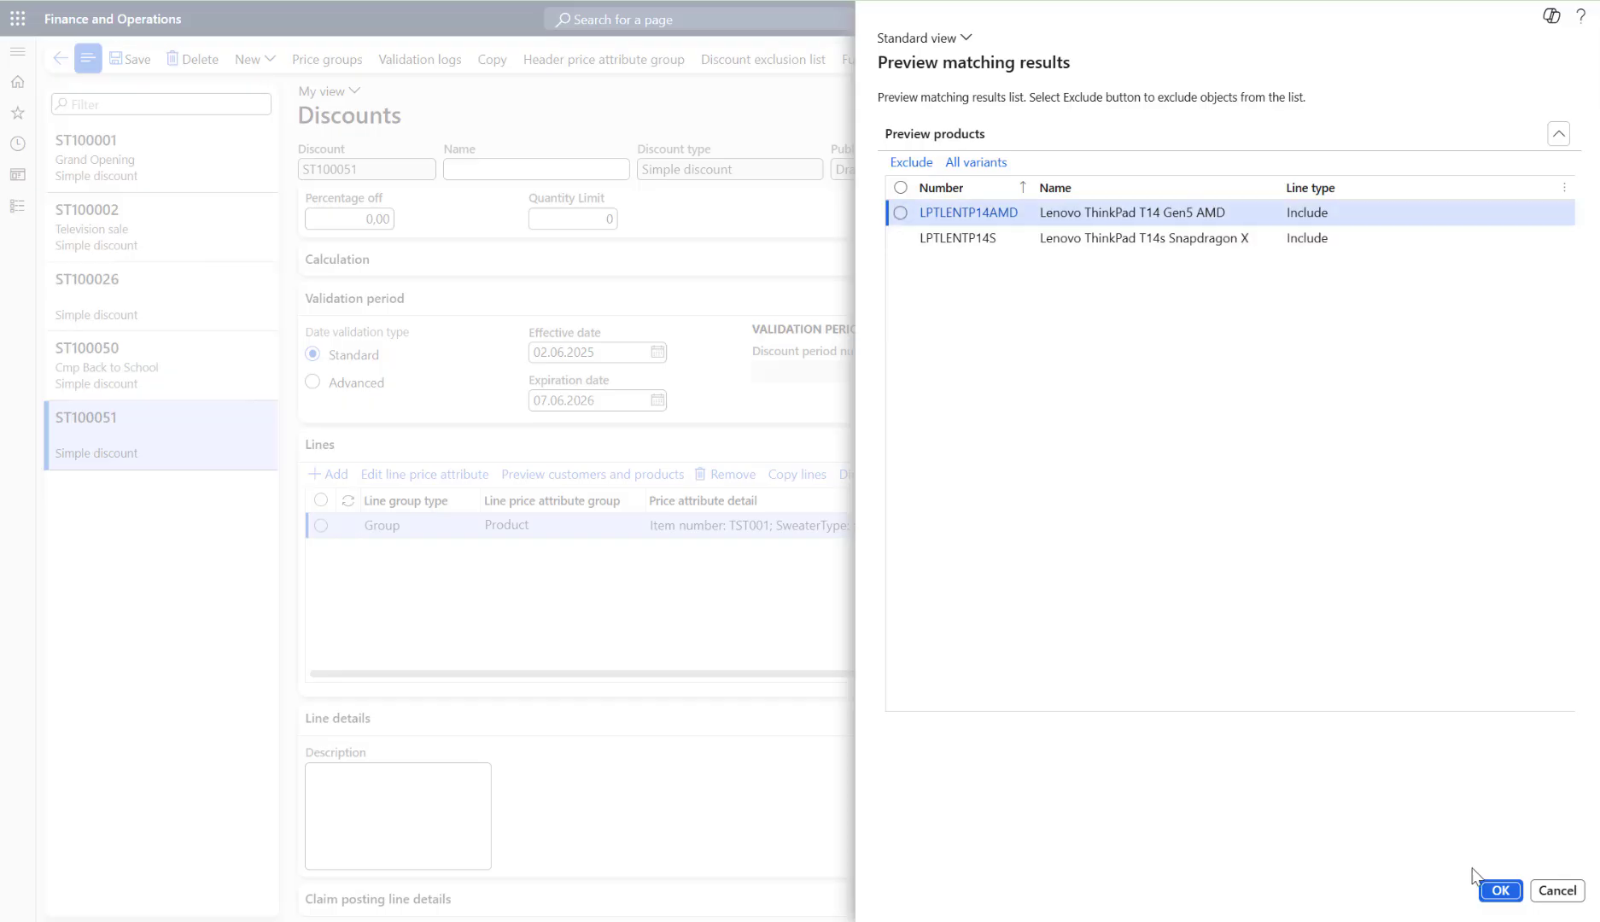
pyautogui.click(1493, 891)
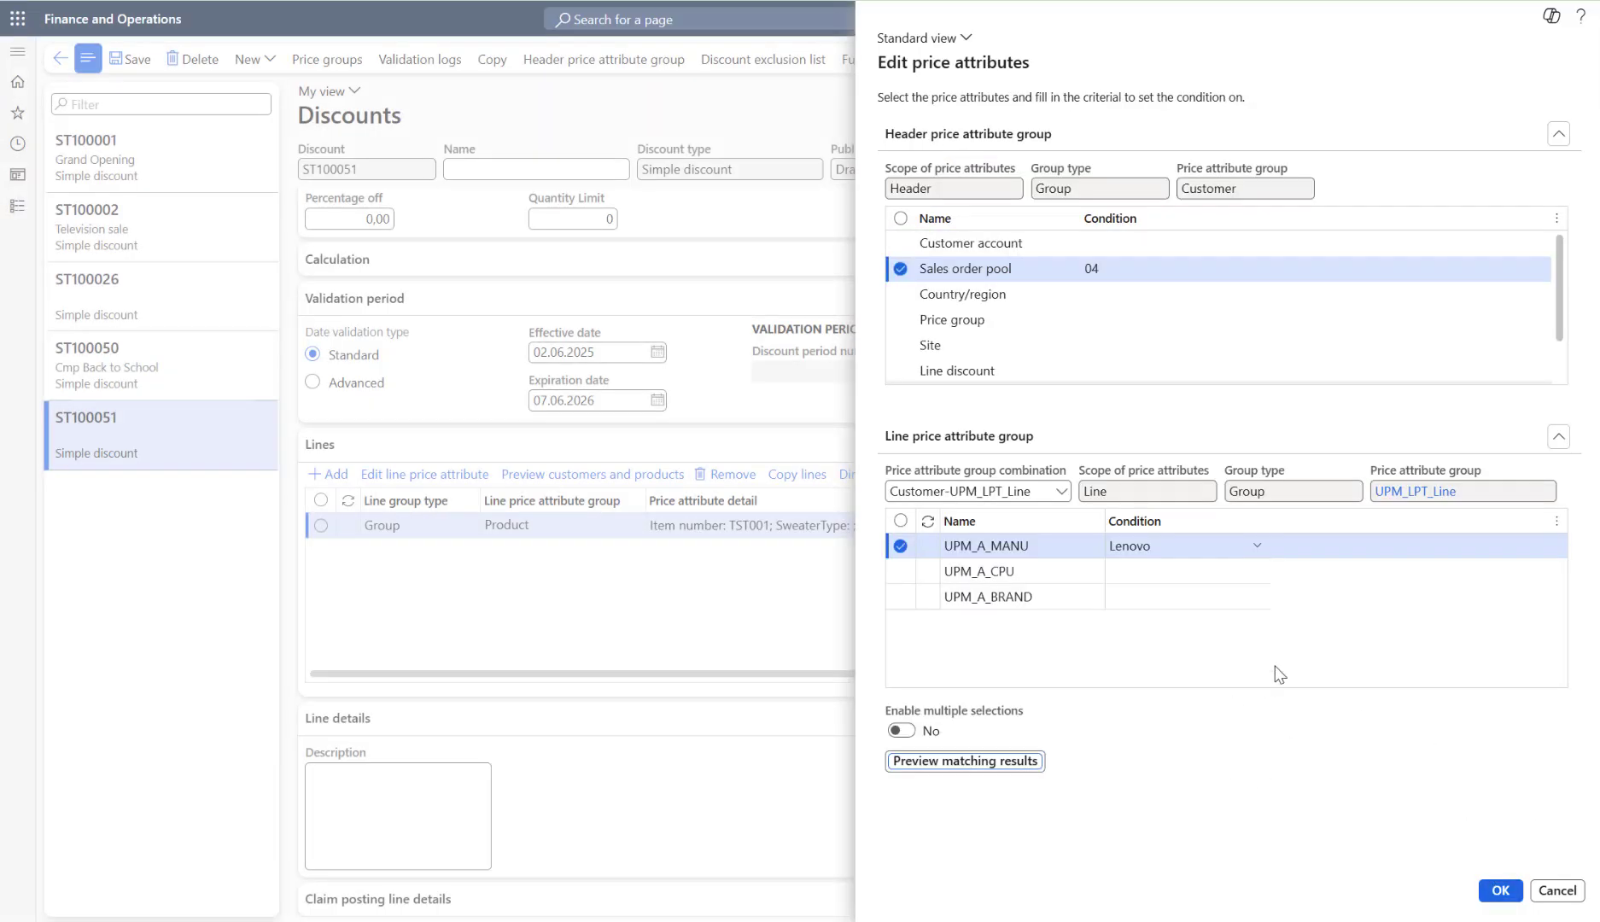